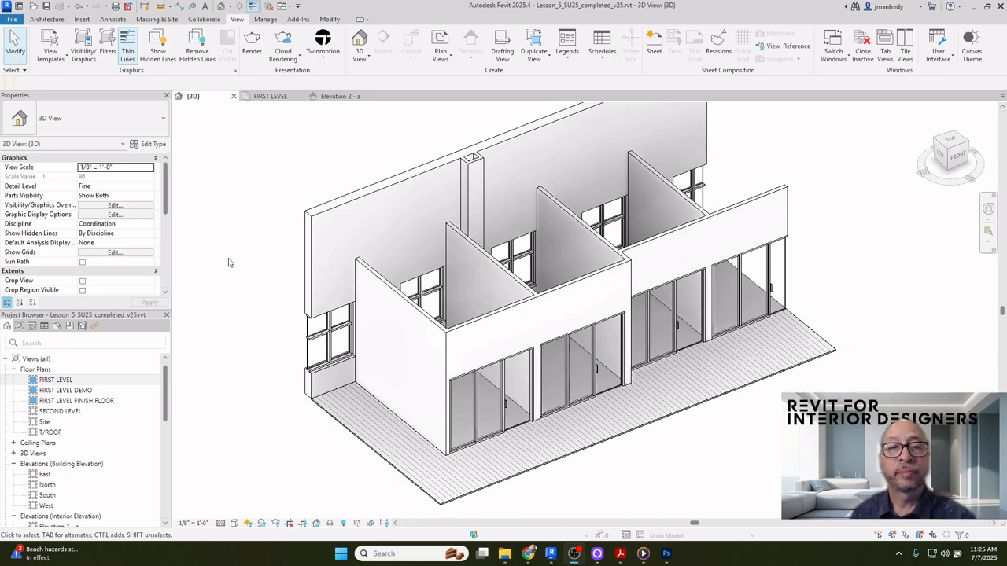
# Examine the sliding storefronts, corner glazing, strip window and office fronts in the 3D view as curtain wall examples
pyautogui.moveTo(325, 253); pyautogui.dragTo(311, 283, button='middle')
pyautogui.scroll(5, 489, 388)
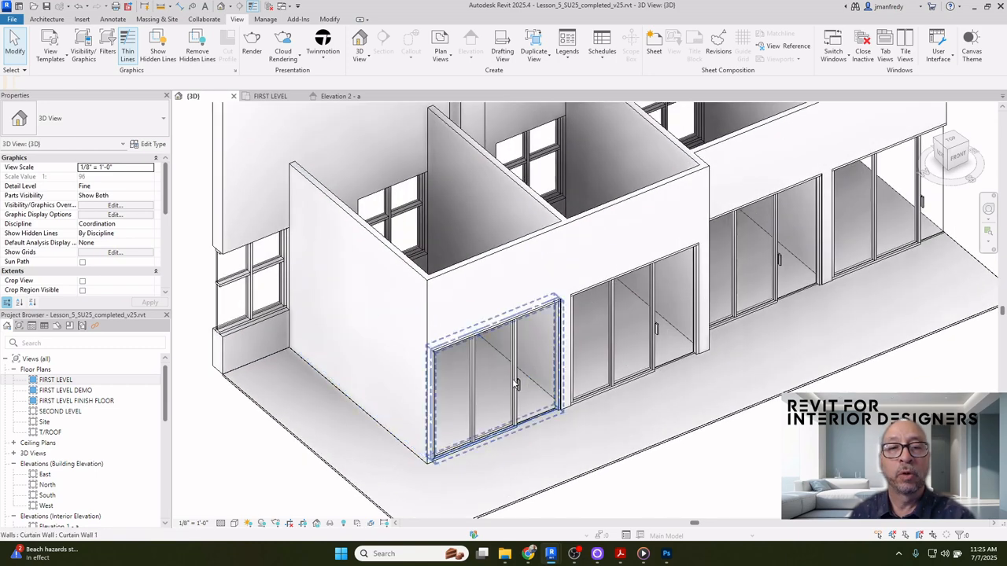
pyautogui.moveTo(489, 388); pyautogui.dragTo(482, 359, button='middle')
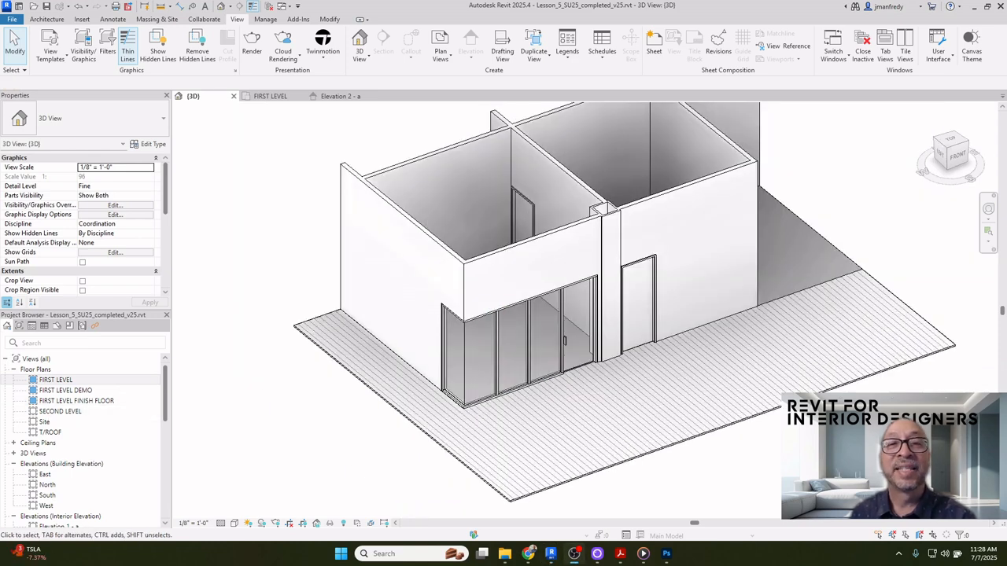
pyautogui.moveTo(292, 286); pyautogui.dragTo(288, 275, button='middle')
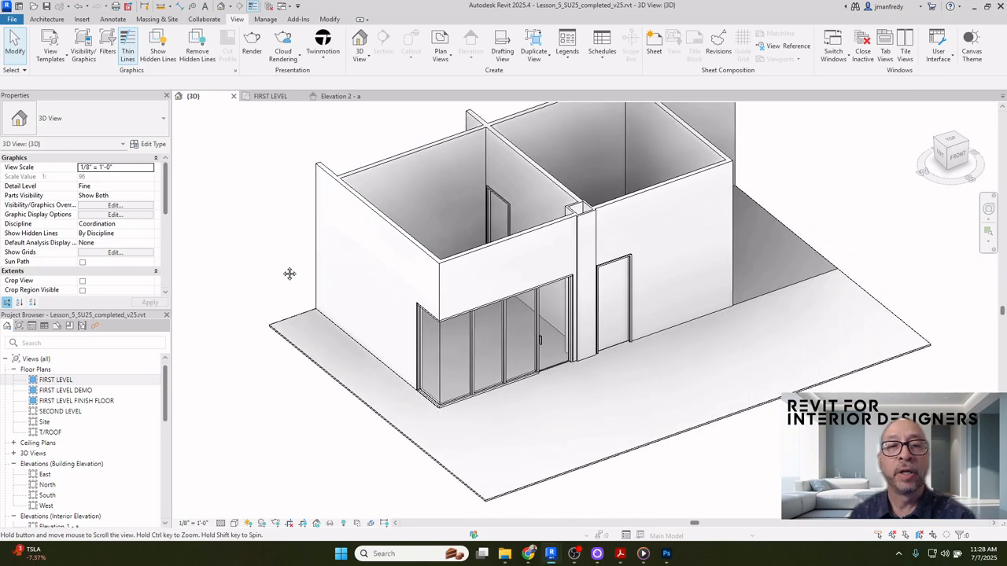
pyautogui.scroll(3, 385, 355)
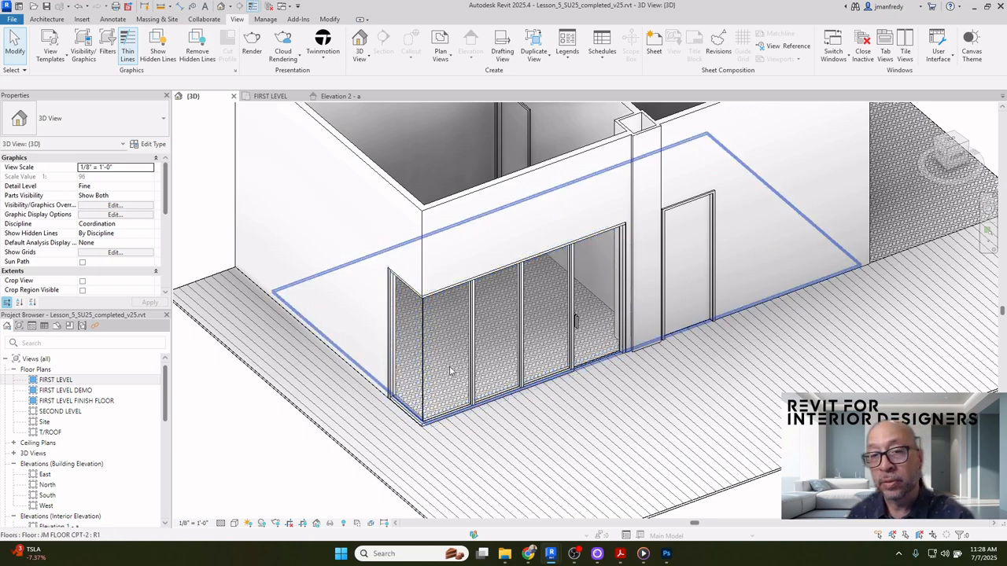
pyautogui.scroll(-2, 446, 374)
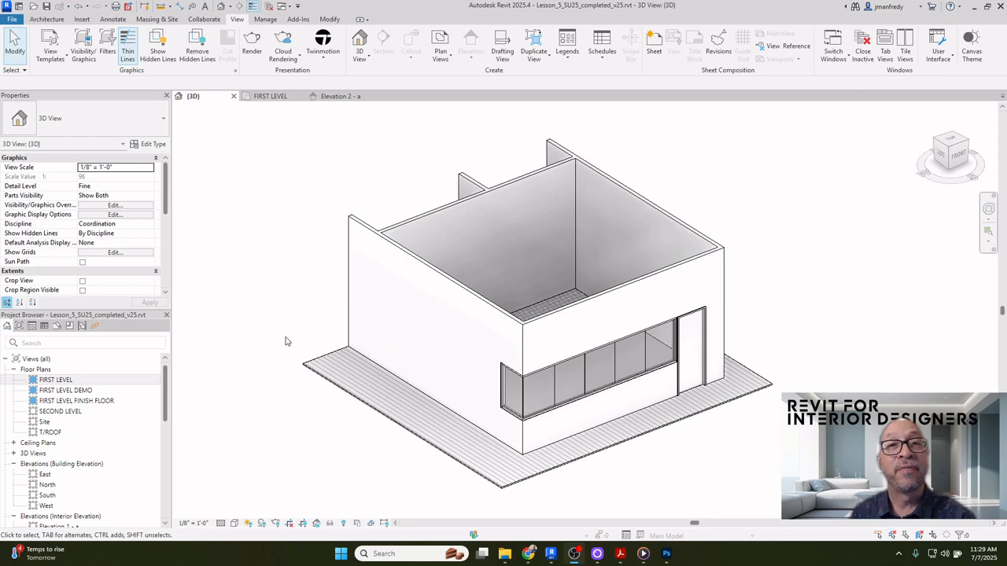
pyautogui.keyDown('shift'); pyautogui.moveTo(289, 321); pyautogui.dragTo(281, 290, button='middle'); pyautogui.keyUp('shift')
pyautogui.scroll(3, 509, 370)
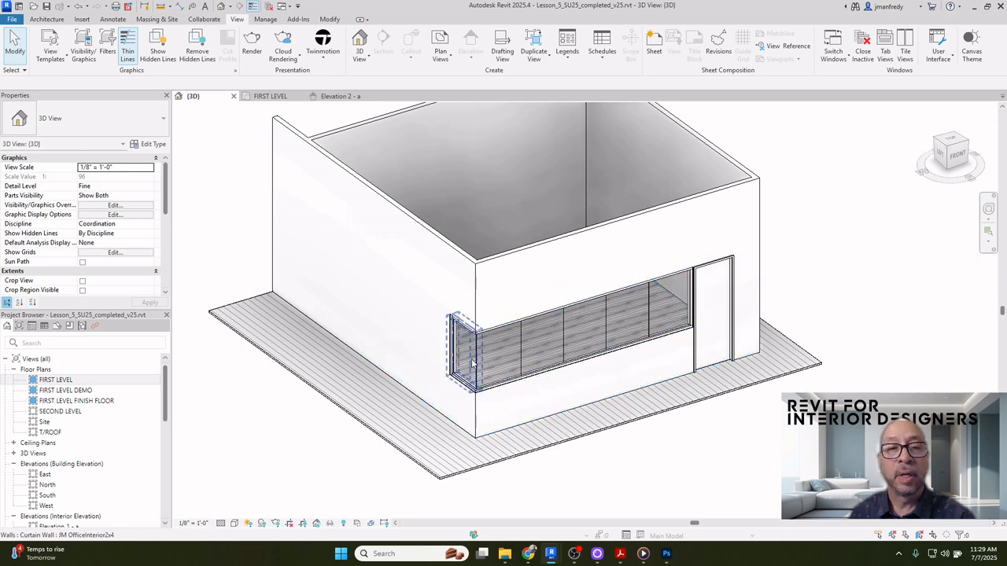
pyautogui.scroll(-1, 498, 360)
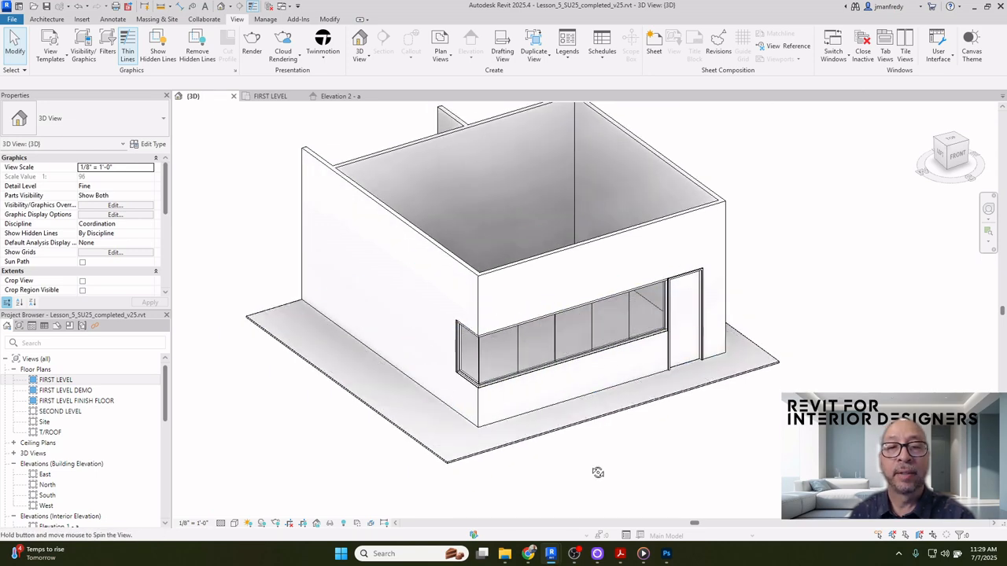
pyautogui.keyDown('shift'); pyautogui.moveTo(598, 472); pyautogui.dragTo(602, 479, button='middle'); pyautogui.keyUp('shift')
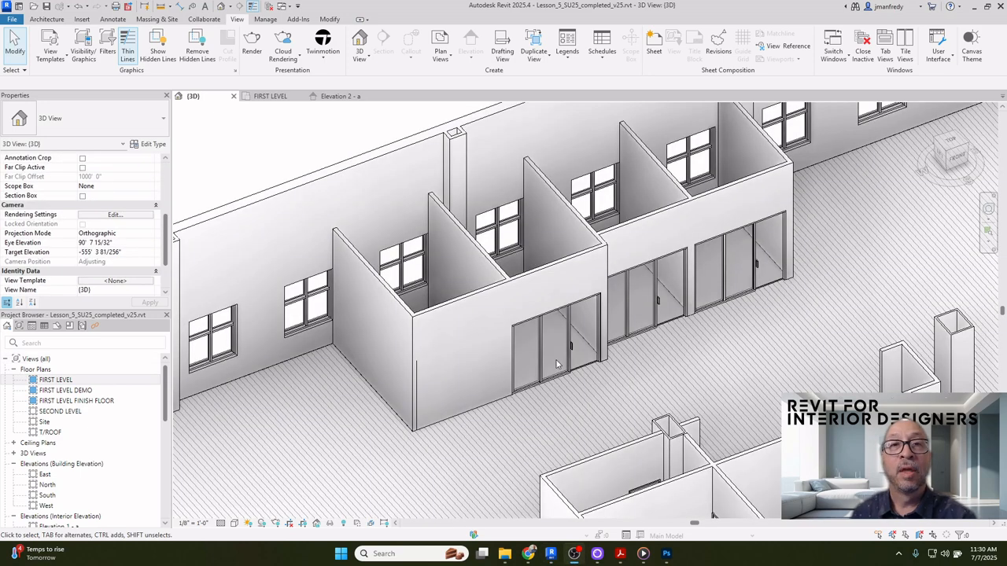
pyautogui.scroll(3, 556, 363)
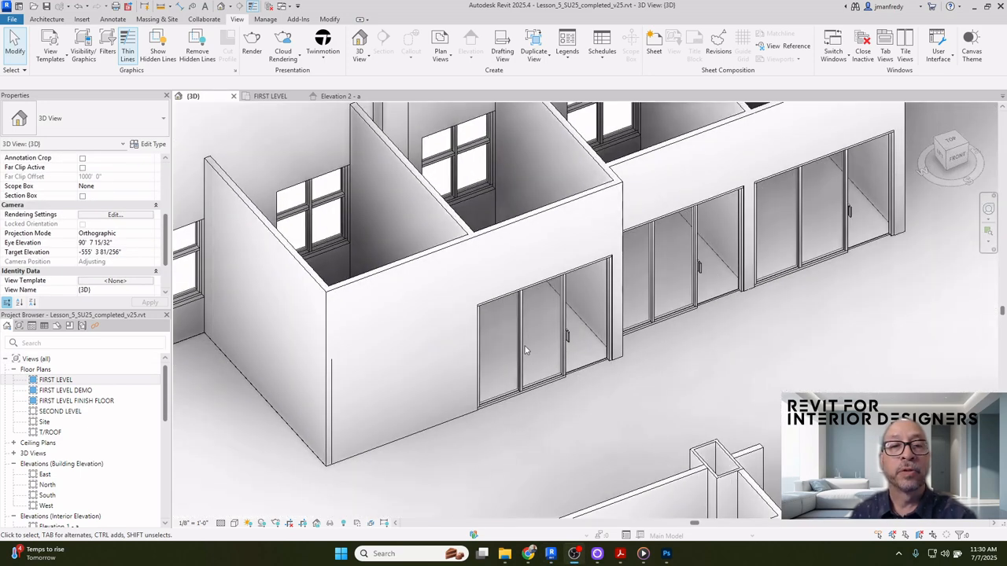
pyautogui.moveTo(431, 331)
pyautogui.mouseDown(button='middle')
pyautogui.moveTo(452, 303)
pyautogui.moveTo(440, 333)
pyautogui.mouseUp(button='middle')
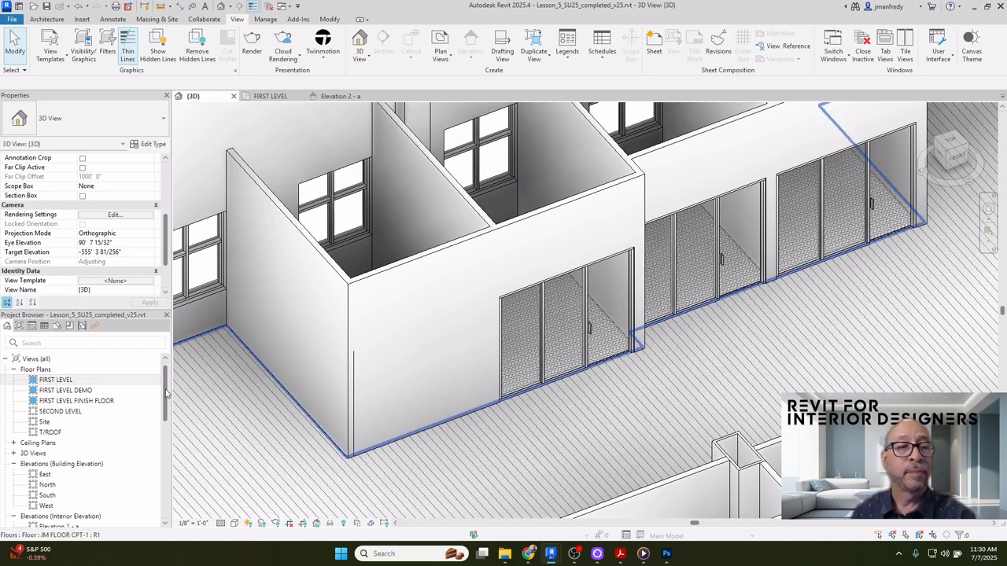
# Open the FIRST LEVEL floor plan at the office front wall
pyautogui.click(120, 380)
pyautogui.doubleClick(120, 381)
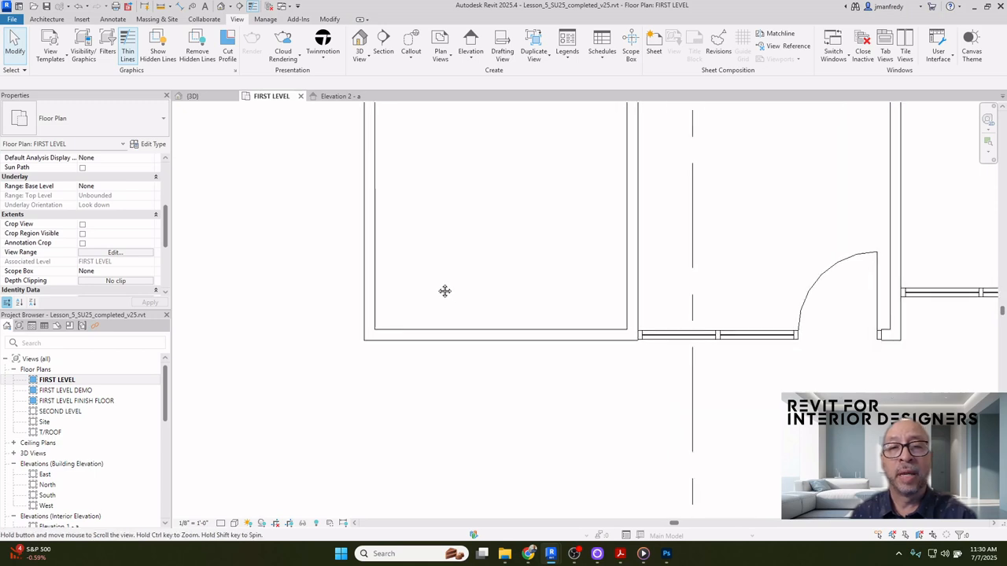
pyautogui.click(233, 526)
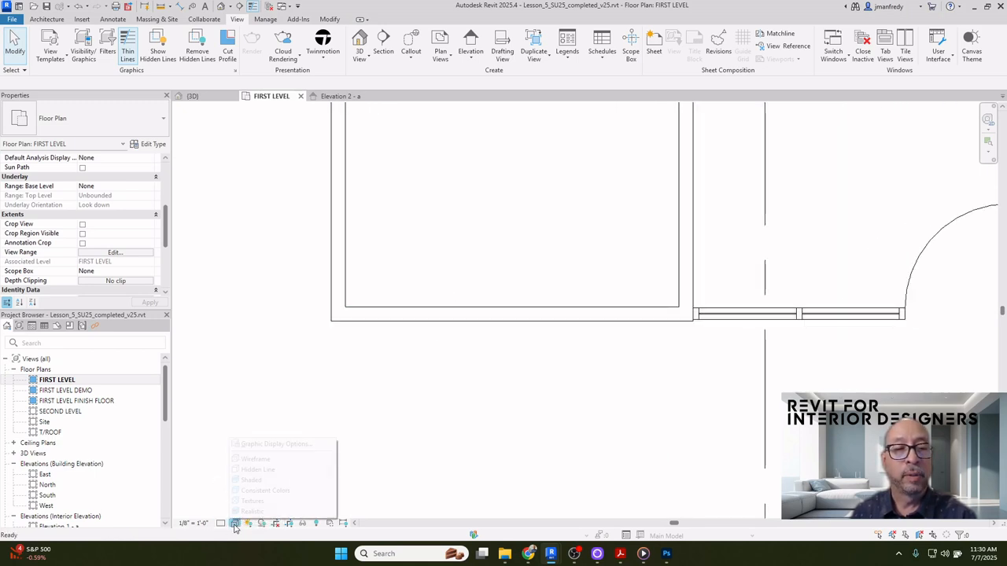
pyautogui.click(303, 438)
pyautogui.moveTo(380, 385); pyautogui.dragTo(362, 403, button='middle')
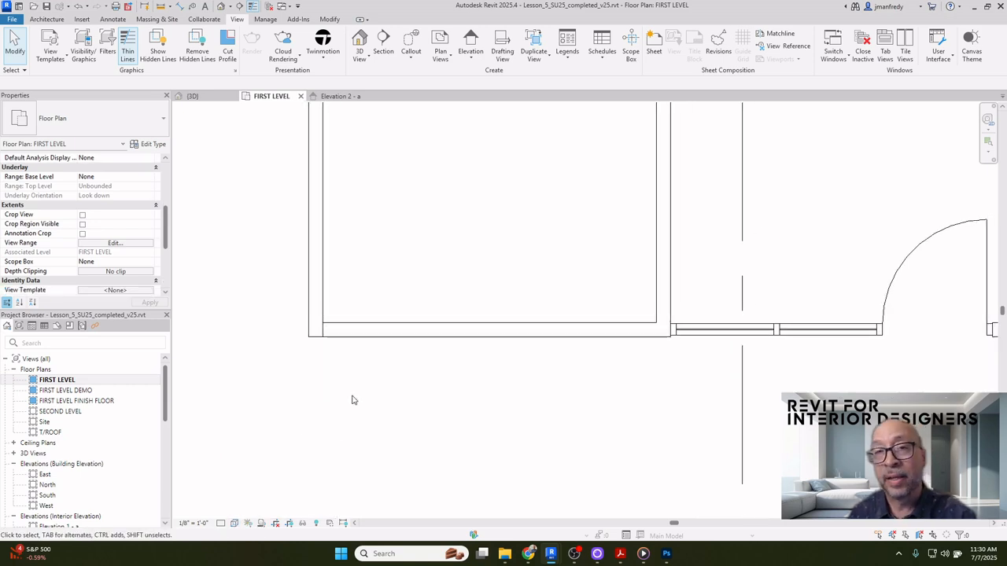
# Turn on imported categories in the FIRST LEVEL plan's visibility overrides to display A1-01 PARTITION.dwg
pyautogui.press('v')
pyautogui.press('g')
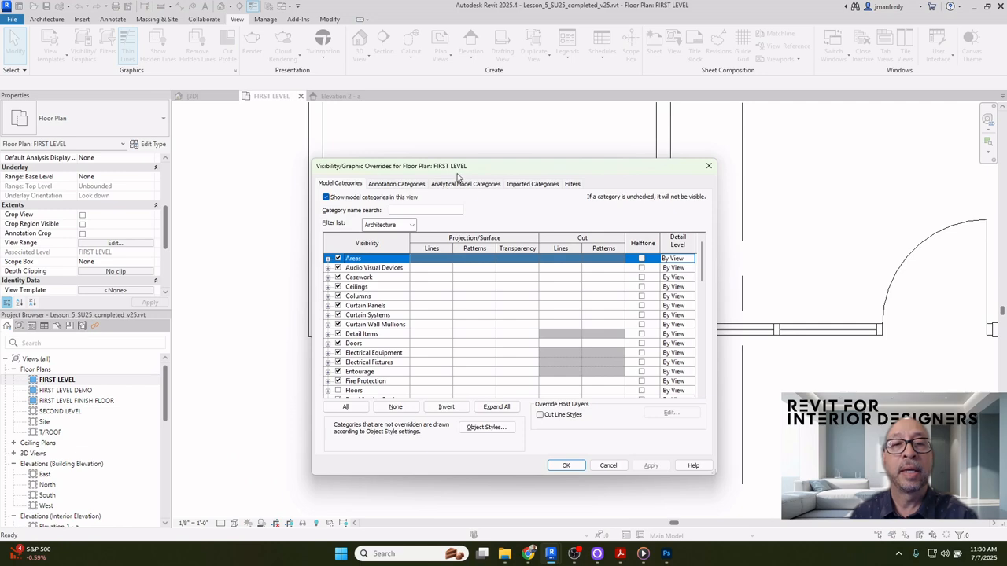
pyautogui.click(532, 155)
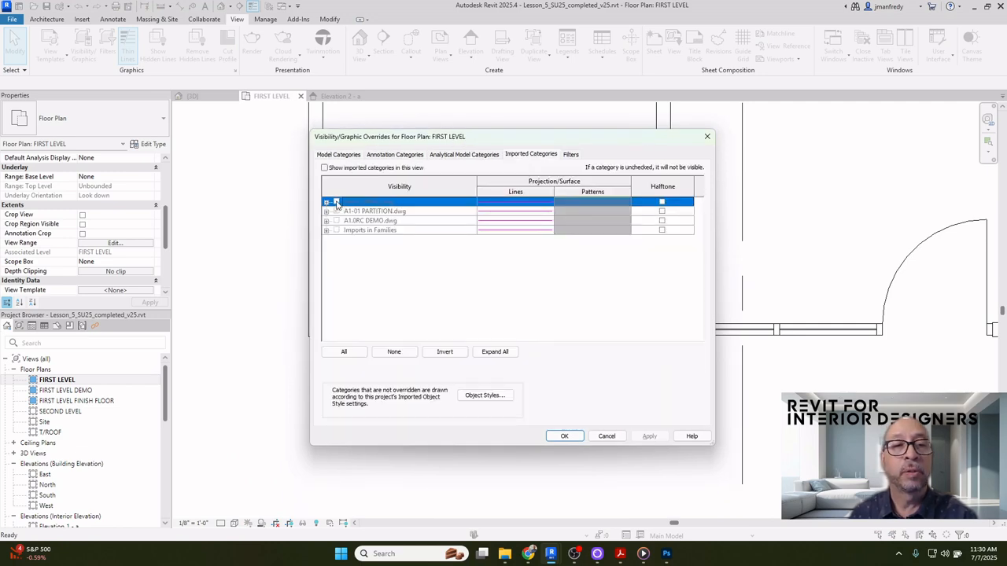
pyautogui.click(324, 168)
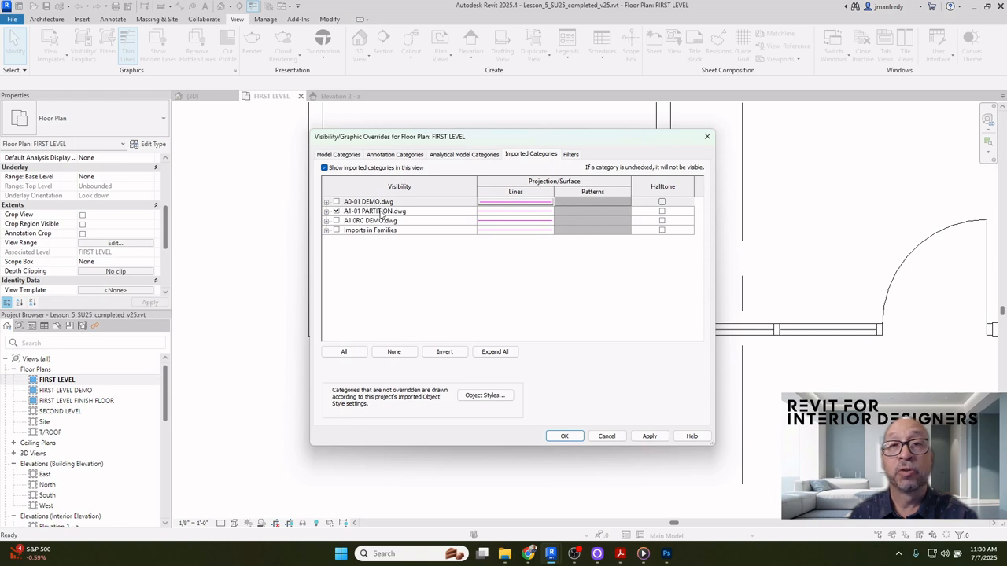
pyautogui.click(566, 437)
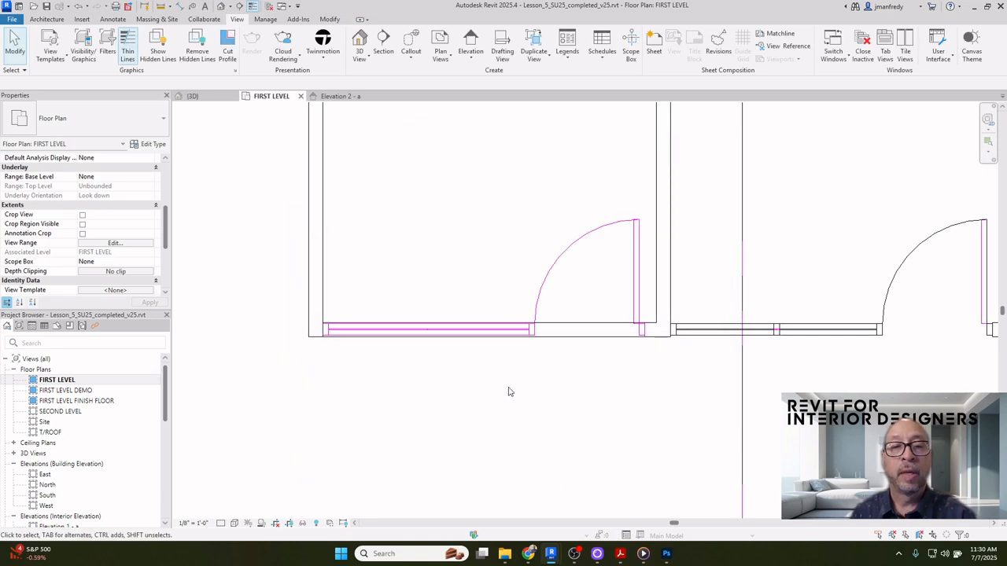
# Inspect the office front wall's type and compare the wall with the imported glazing and door outline
pyautogui.scroll(3, 509, 391)
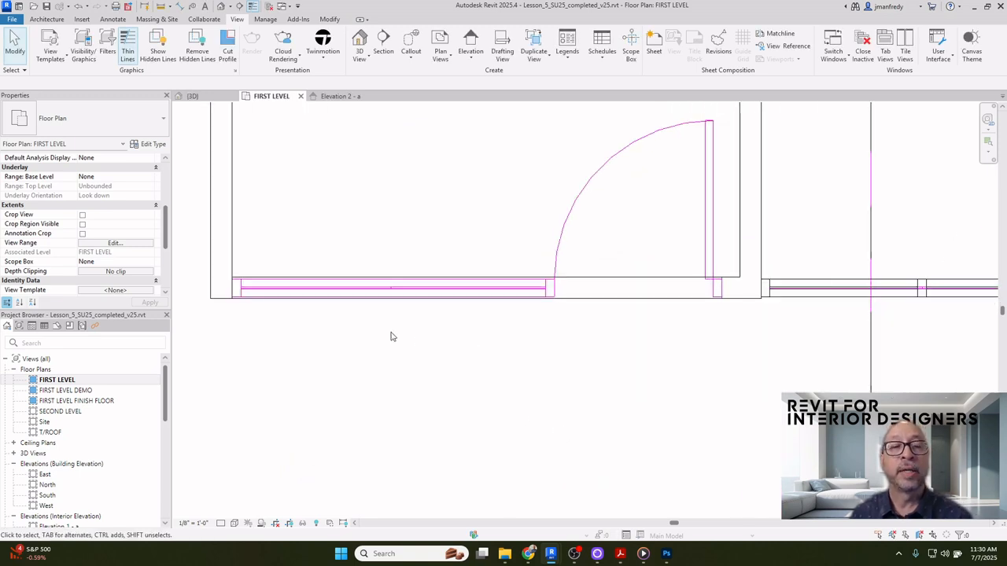
pyautogui.moveTo(562, 334); pyautogui.dragTo(556, 364, button='middle')
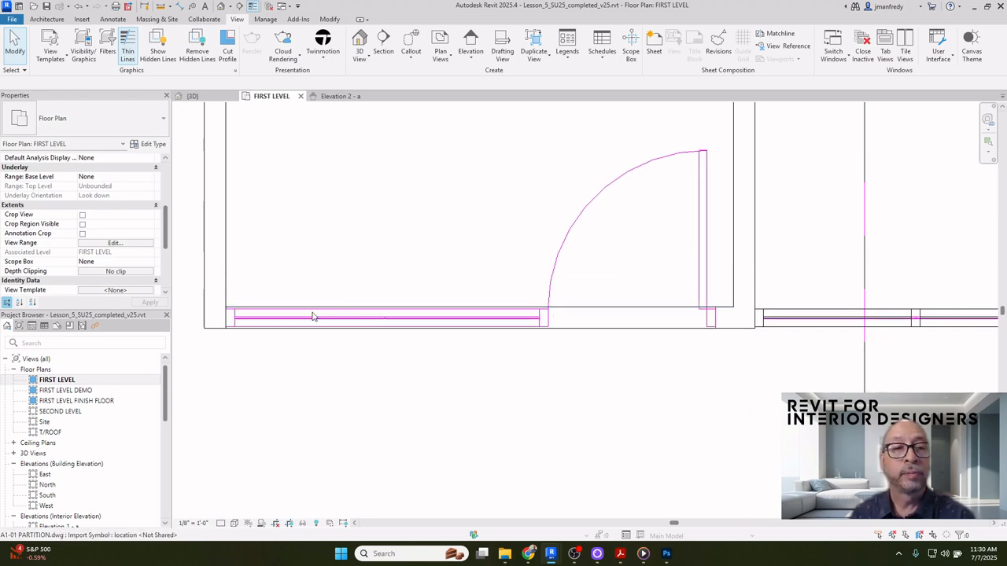
pyautogui.scroll(5, 464, 331)
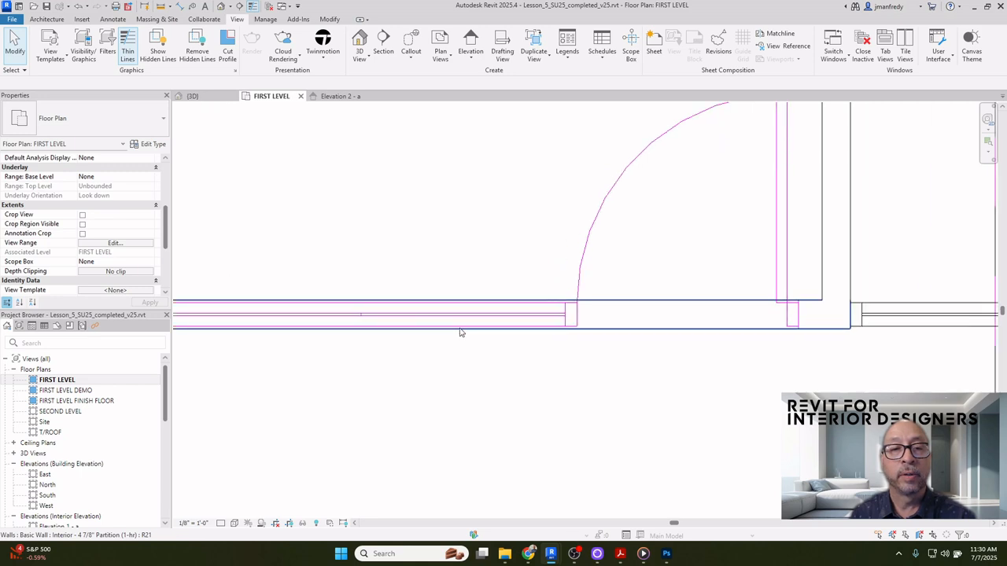
pyautogui.scroll(-3, 527, 272)
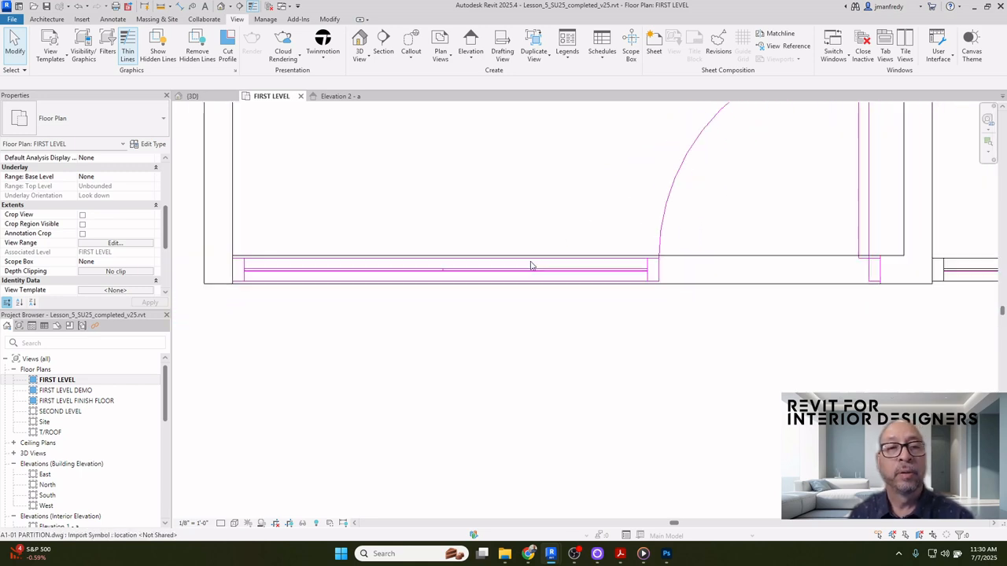
pyautogui.click(477, 256)
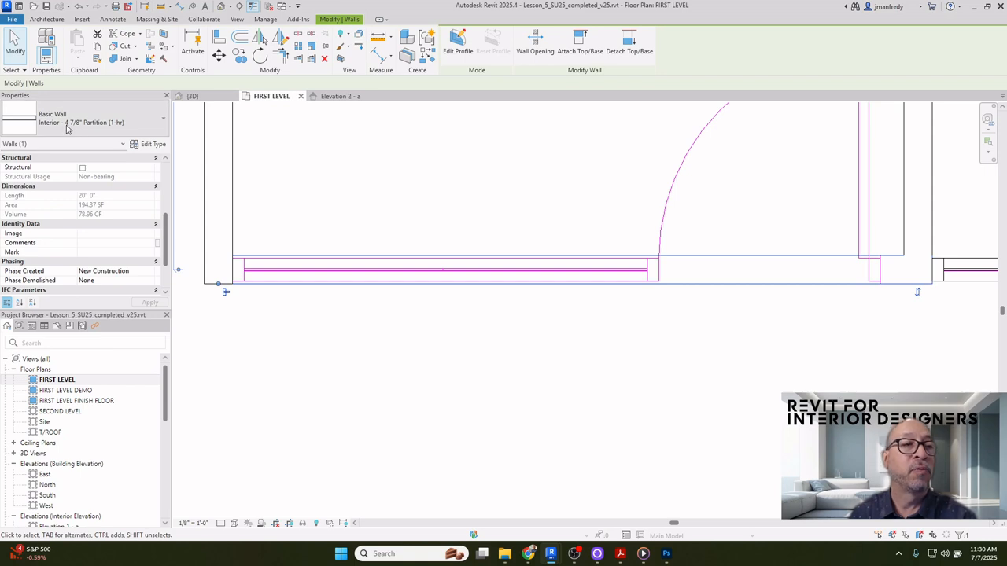
pyautogui.click(387, 360)
pyautogui.scroll(-2, 407, 391)
pyautogui.moveTo(407, 392); pyautogui.dragTo(402, 372, button='middle')
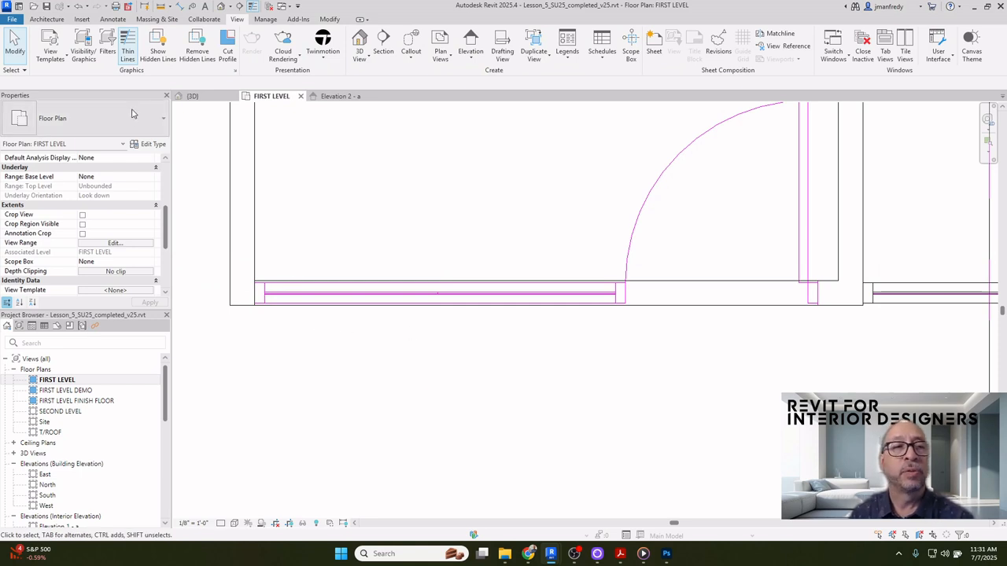
# Start the Wall command and choose the type Curtain Wall: Curtain Wall 1
pyautogui.click(47, 19)
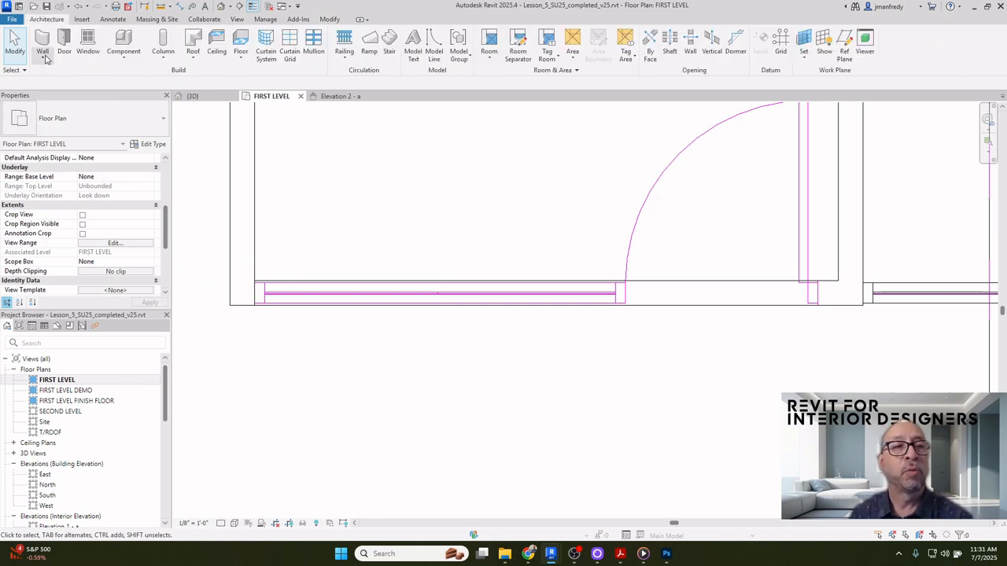
pyautogui.click(153, 105)
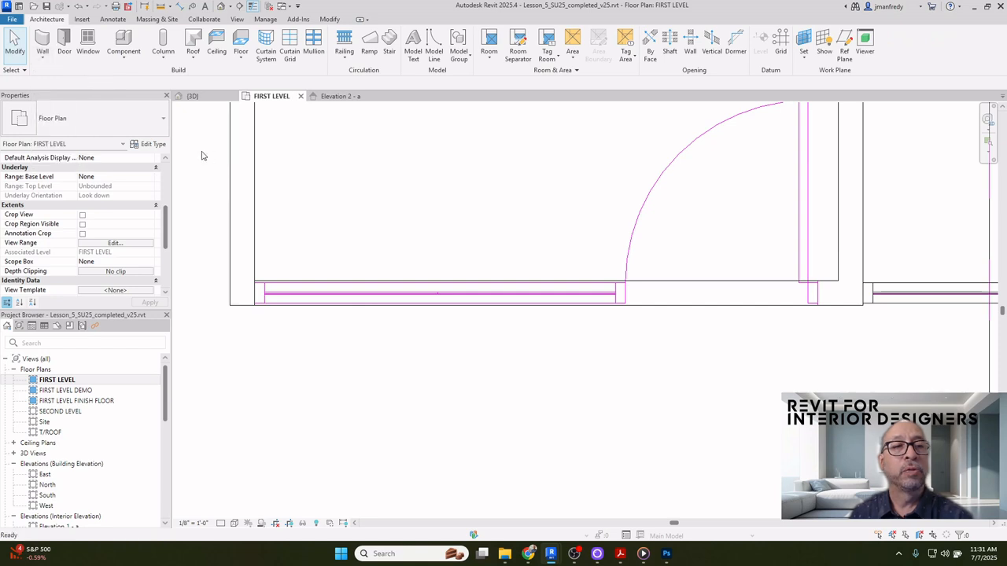
pyautogui.press('w')
pyautogui.press('a')
pyautogui.click(141, 119)
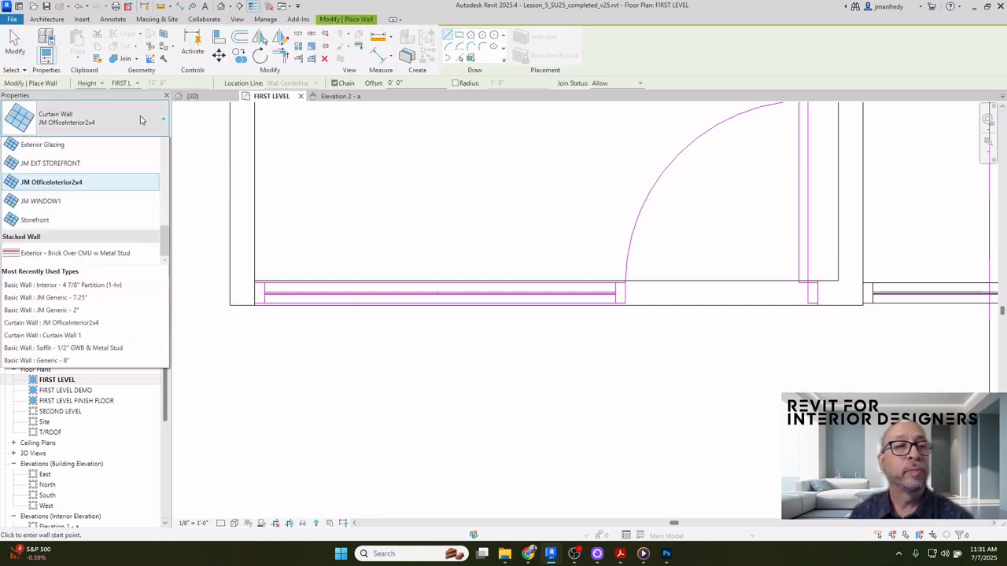
pyautogui.scroll(3, 122, 206)
pyautogui.scroll(3, 122, 206)
pyautogui.click(61, 234)
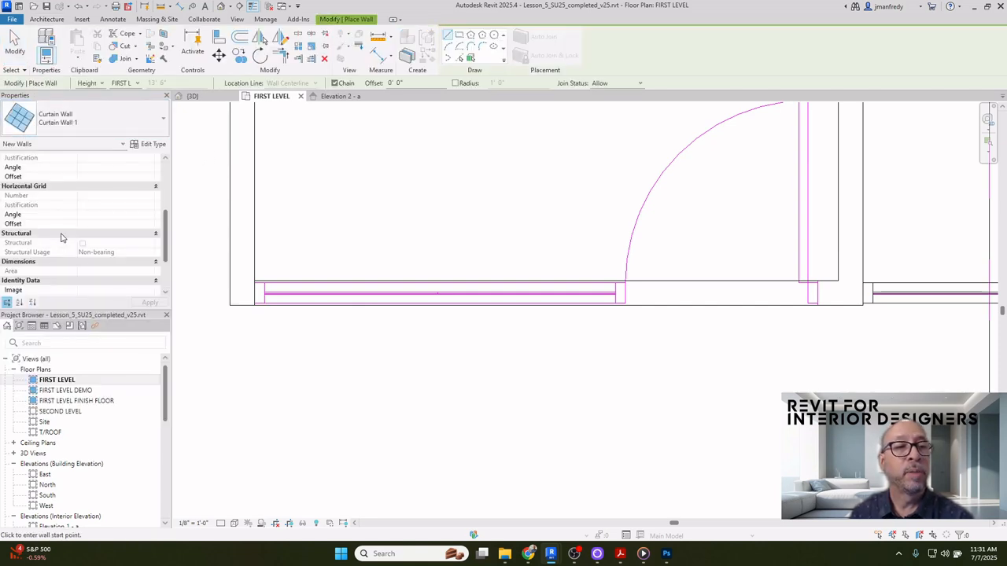
# Review the construction parameters of Curtain Wall 1, including Automatically Embed and Curtain Panel
pyautogui.click(150, 144)
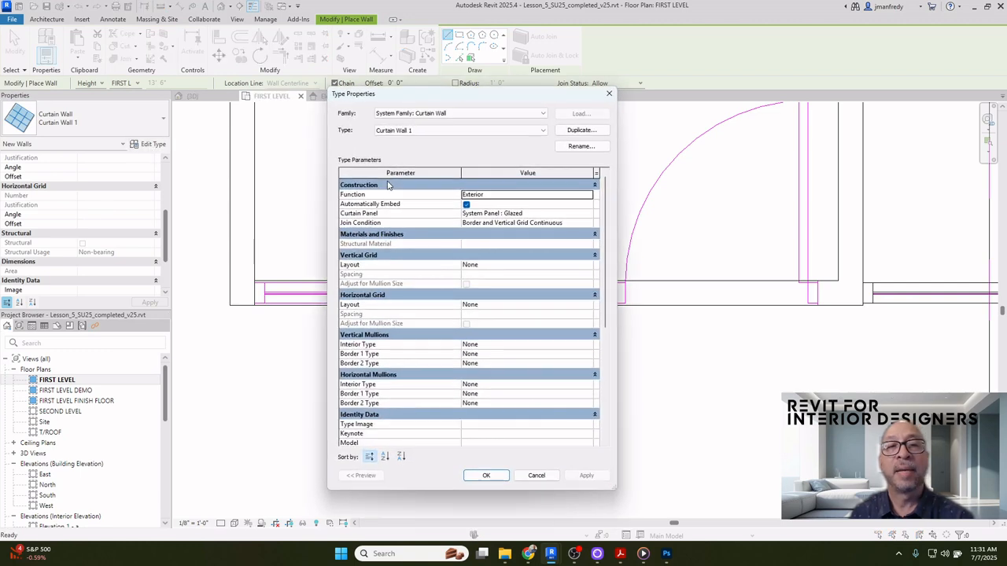
pyautogui.moveTo(462, 101); pyautogui.dragTo(465, 84)
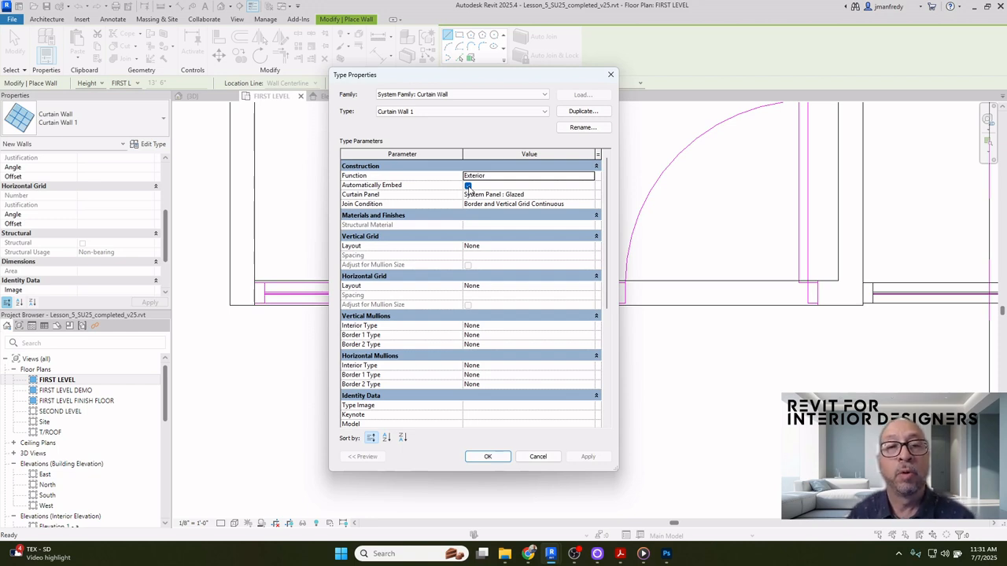
pyautogui.click(523, 195)
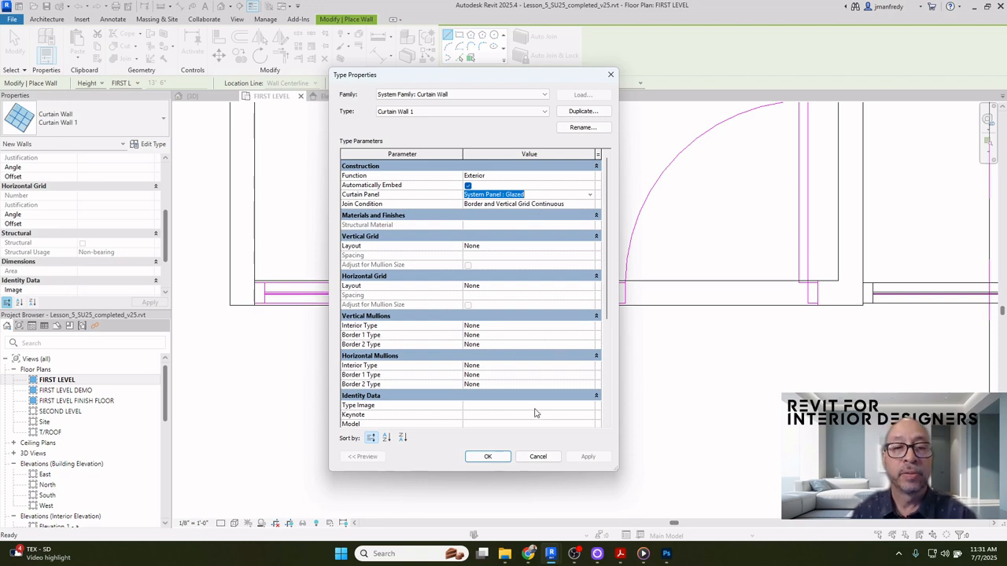
pyautogui.click(487, 456)
# Draw an about 9' 3" curtain wall along the office front wall's centerline, from the side wall's inner face to the door frame's far edge
pyautogui.scroll(1, 325, 346)
pyautogui.scroll(1, 312, 348)
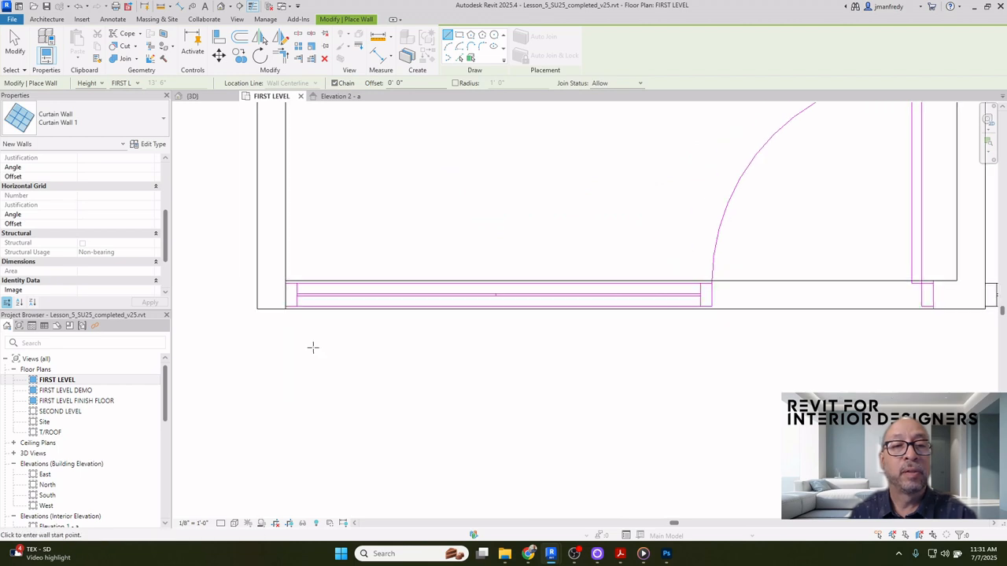
pyautogui.scroll(1, 312, 348)
pyautogui.scroll(1, 294, 360)
pyautogui.scroll(1, 292, 357)
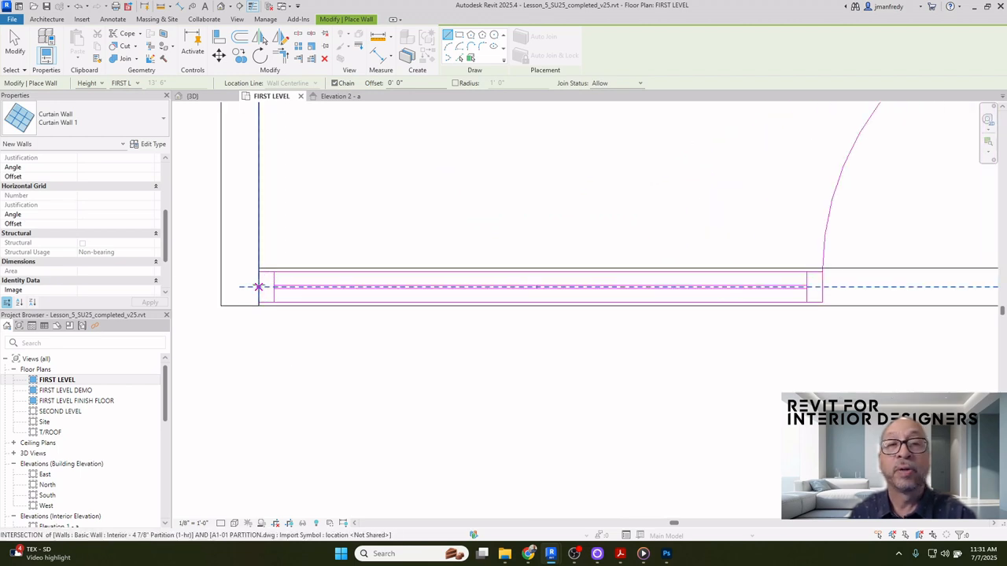
pyautogui.click(259, 287)
pyautogui.scroll(-3, 363, 288)
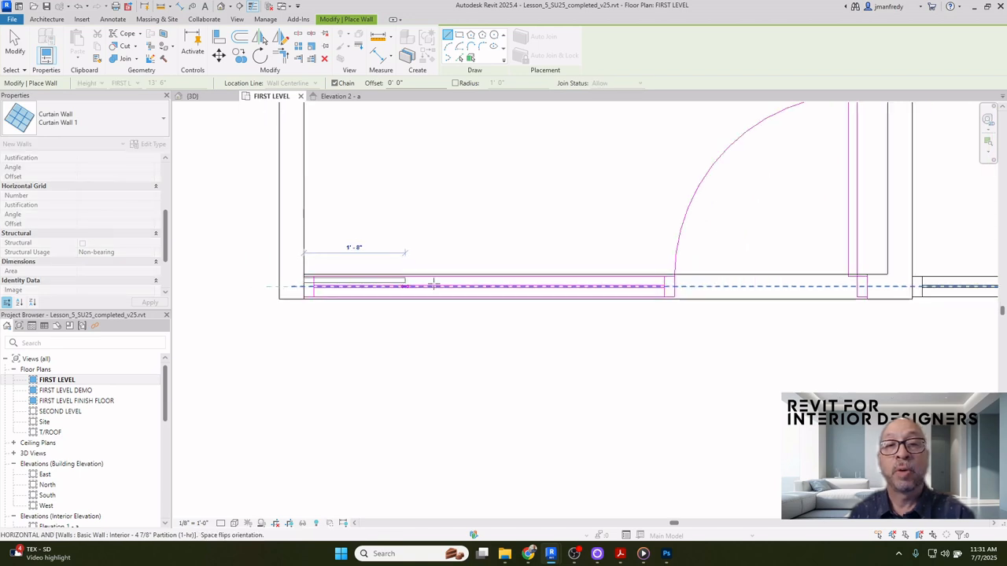
pyautogui.moveTo(626, 292); pyautogui.dragTo(491, 284, button='middle')
pyautogui.scroll(2, 681, 271)
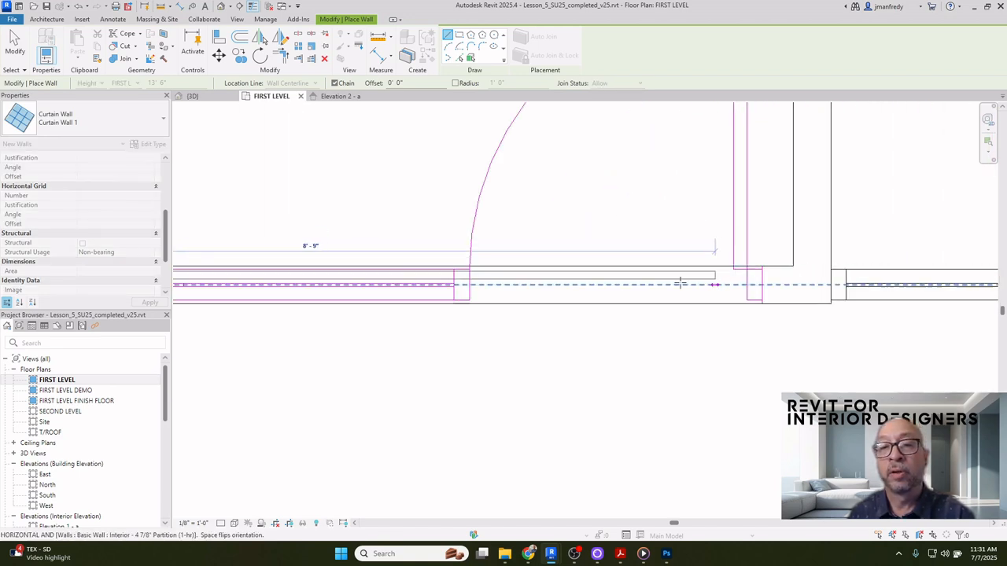
pyautogui.moveTo(680, 283); pyautogui.dragTo(546, 275, button='middle')
pyautogui.scroll(1, 599, 275)
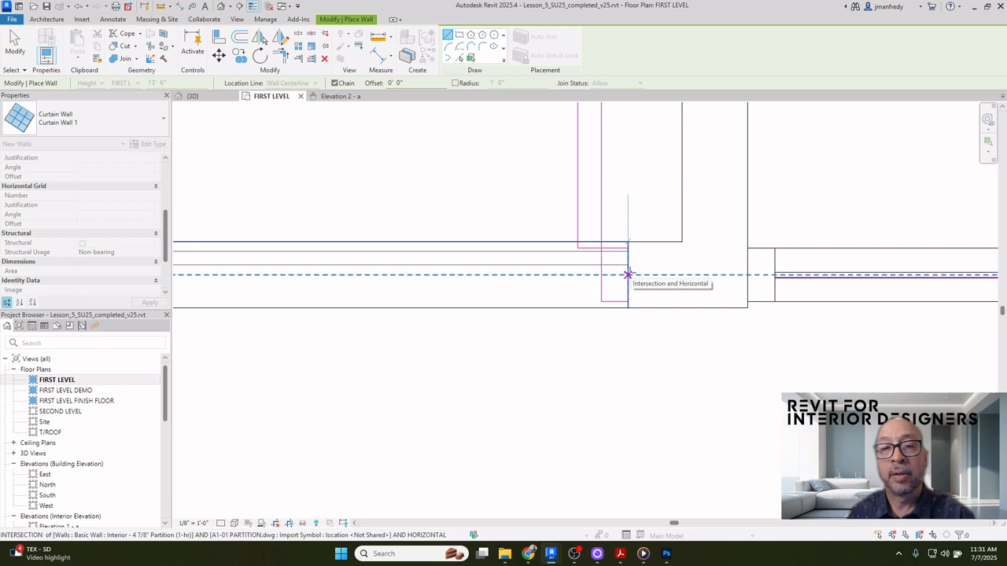
pyautogui.click(627, 275)
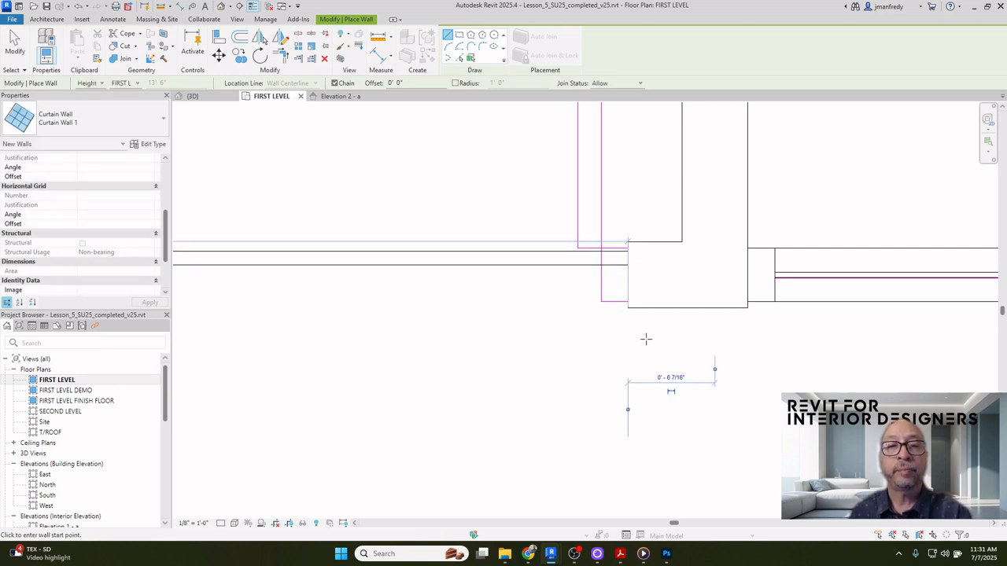
pyautogui.press('Escape')
pyautogui.press('Escape')
# Set the FIRST LEVEL plan's visual style to Shaded
pyautogui.scroll(-3, 645, 342)
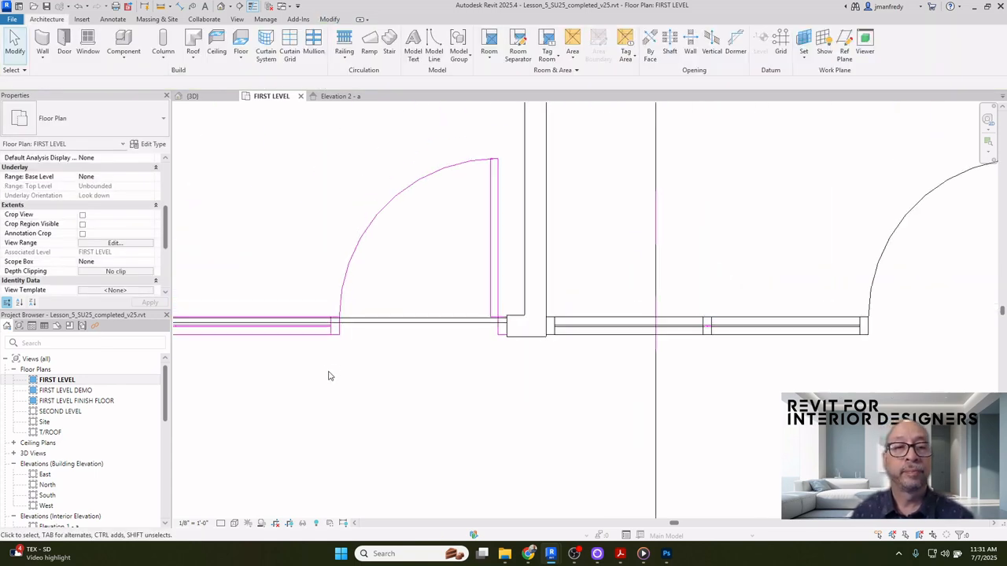
pyautogui.moveTo(328, 376); pyautogui.dragTo(515, 351, button='middle')
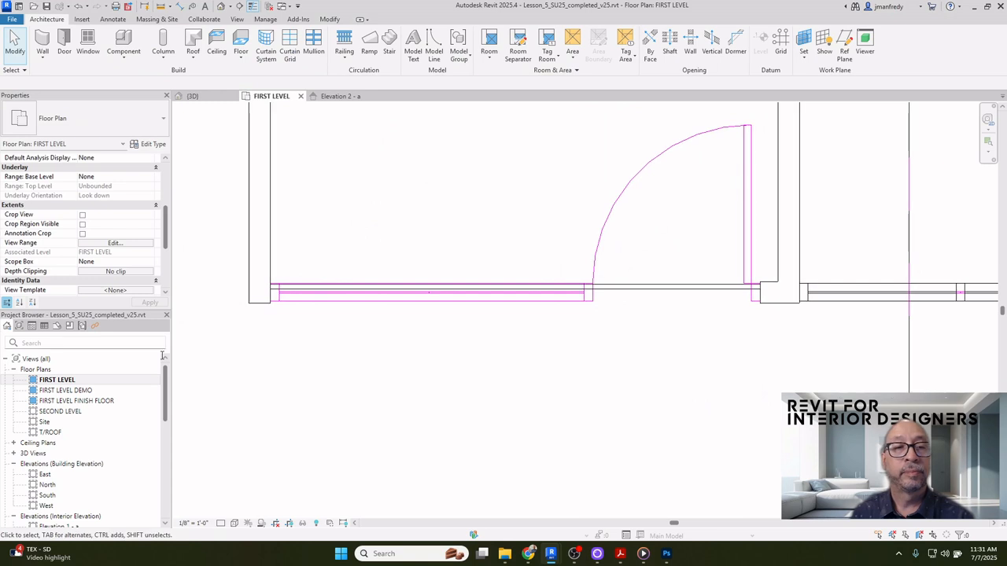
pyautogui.click(235, 524)
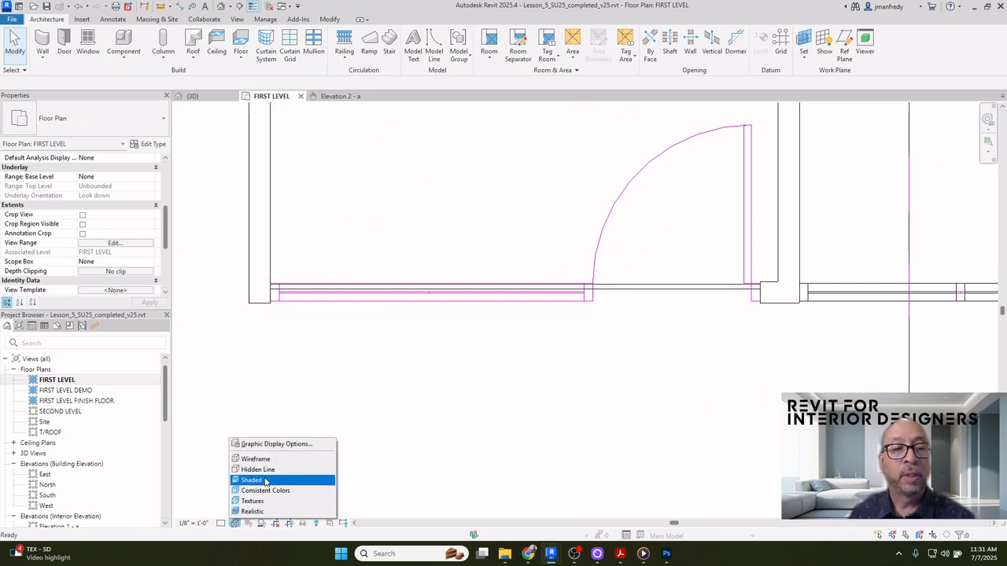
pyautogui.click(252, 480)
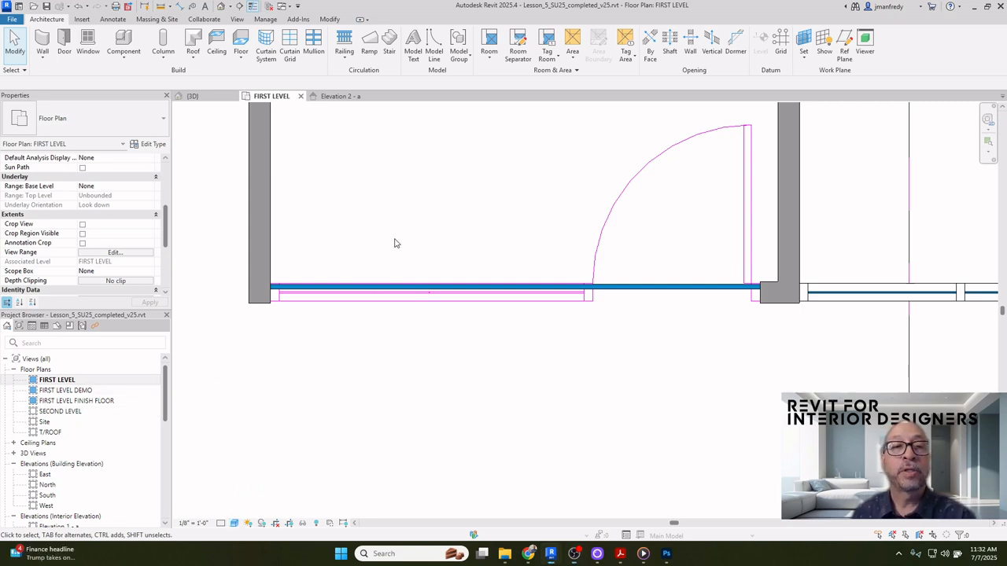
pyautogui.moveTo(403, 245); pyautogui.dragTo(417, 224, button='middle')
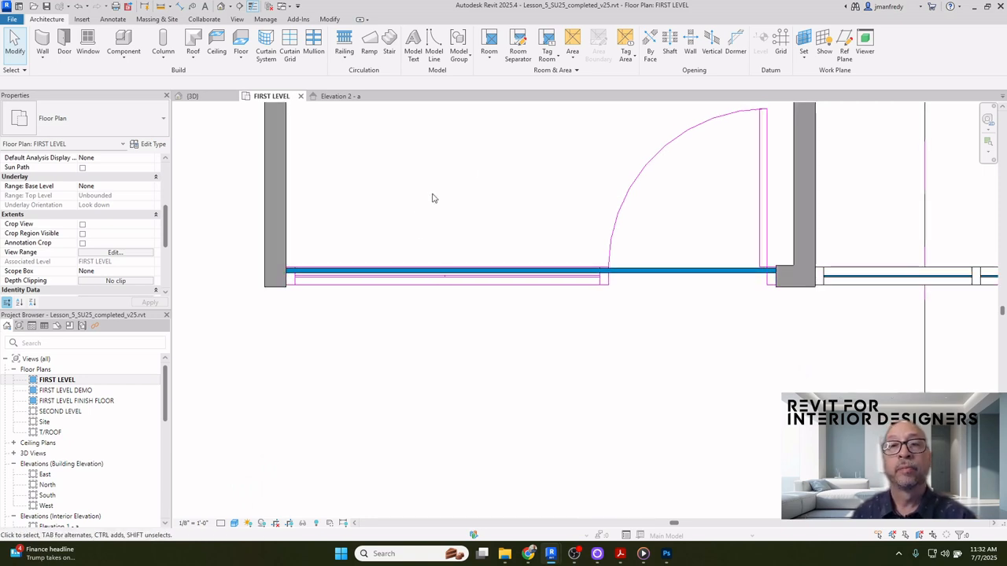
# Draw a vertical reference plane down from the midpoint of the imported frame post between the glazing and the door
pyautogui.click(844, 47)
pyautogui.scroll(4, 618, 286)
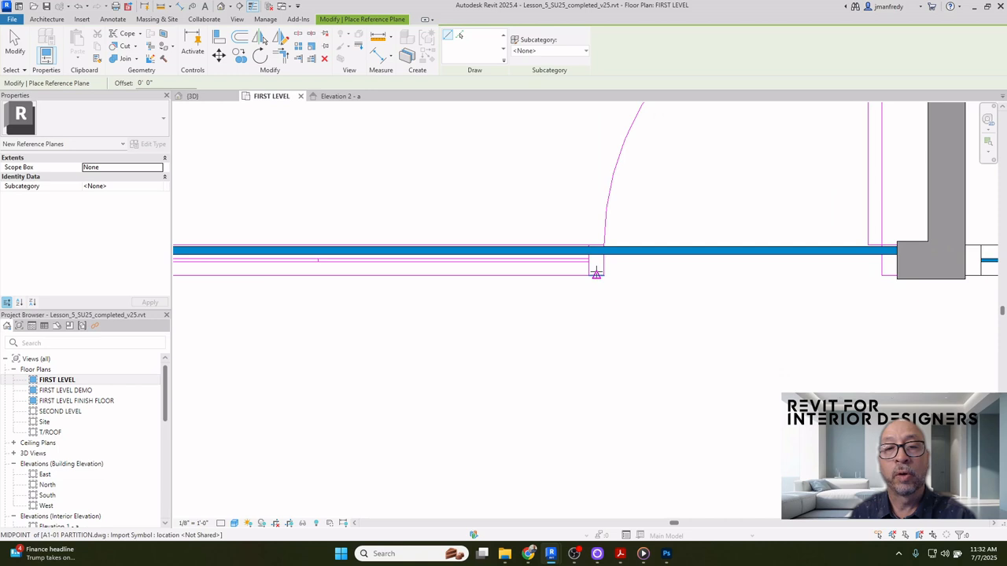
pyautogui.scroll(1, 596, 276)
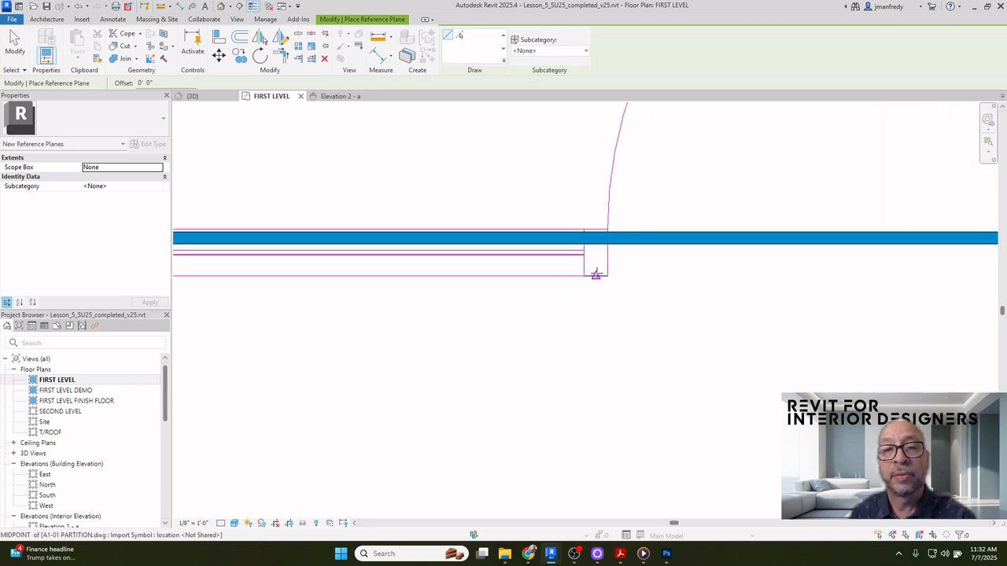
pyautogui.click(596, 275)
pyautogui.scroll(-2, 598, 272)
pyautogui.scroll(-1, 601, 268)
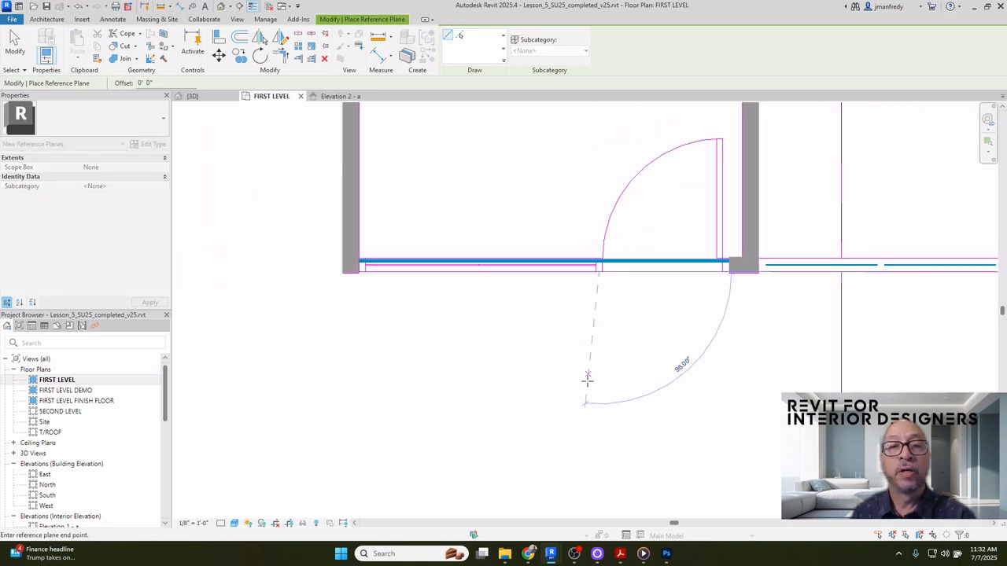
pyautogui.click(598, 402)
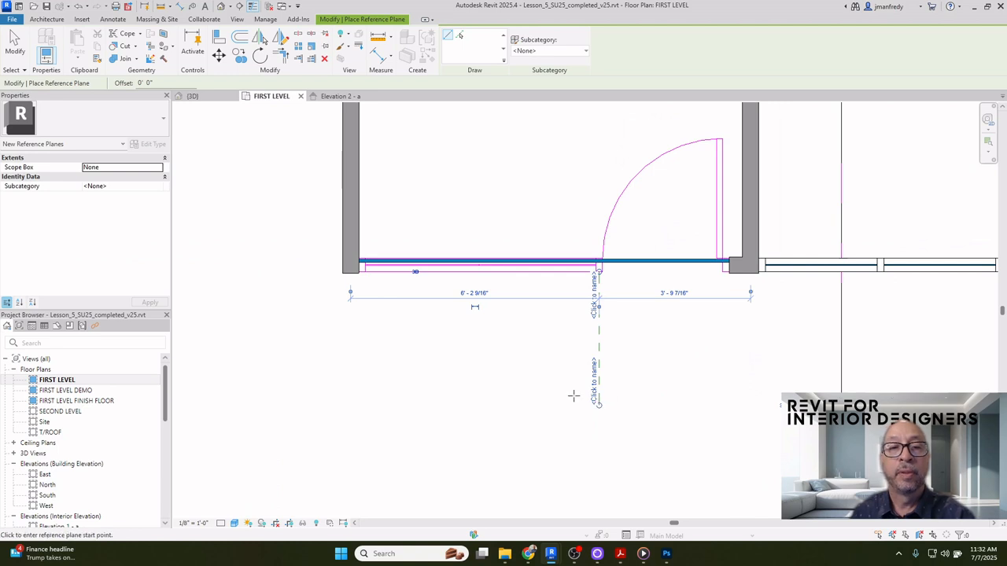
pyautogui.press('Escape')
pyautogui.press('Escape')
# Draw a second vertical reference plane down from the middle of the imported glazing, ending level with the first plane
pyautogui.scroll(4, 467, 333)
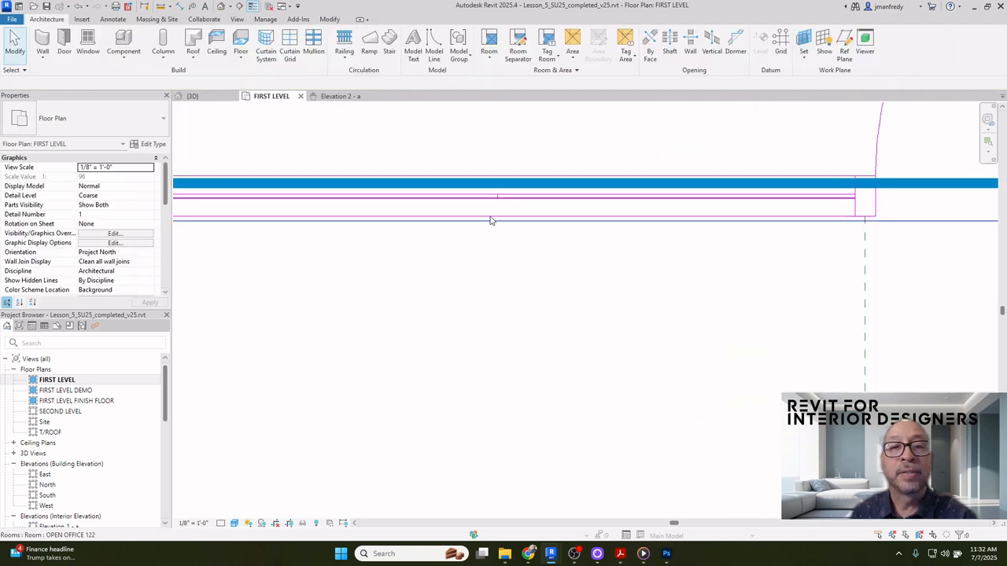
pyautogui.scroll(1, 494, 209)
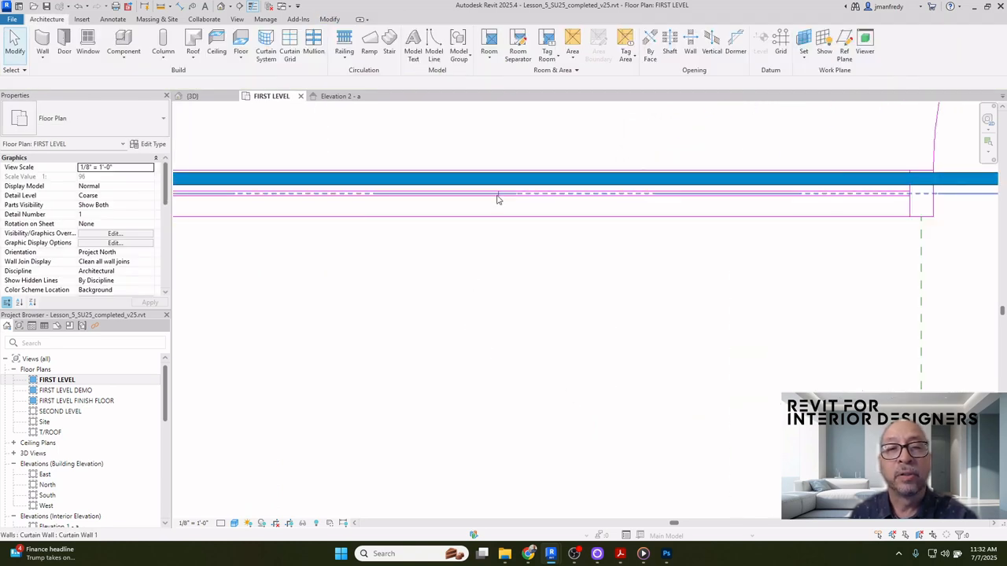
pyautogui.click(844, 49)
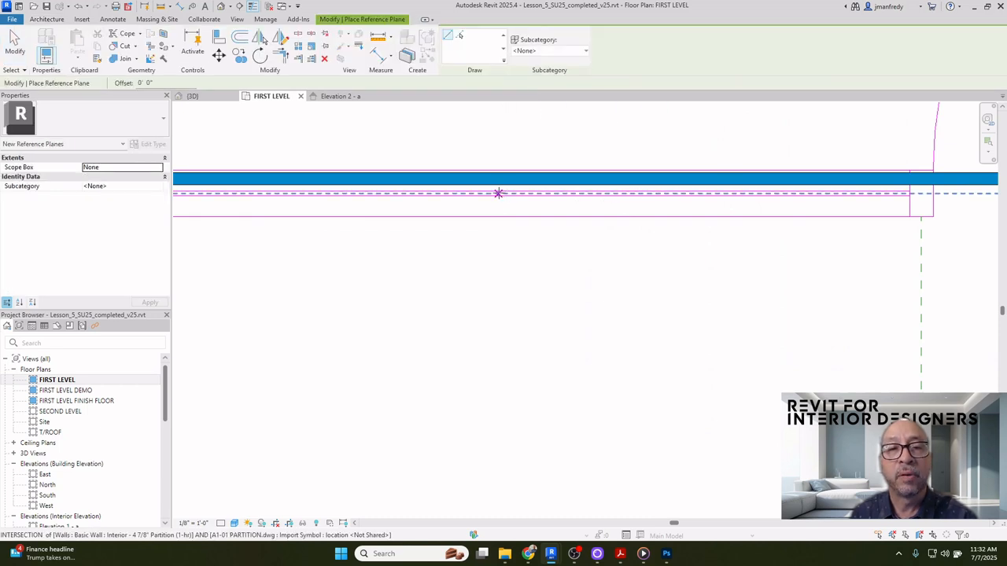
pyautogui.click(497, 193)
pyautogui.scroll(-4, 512, 218)
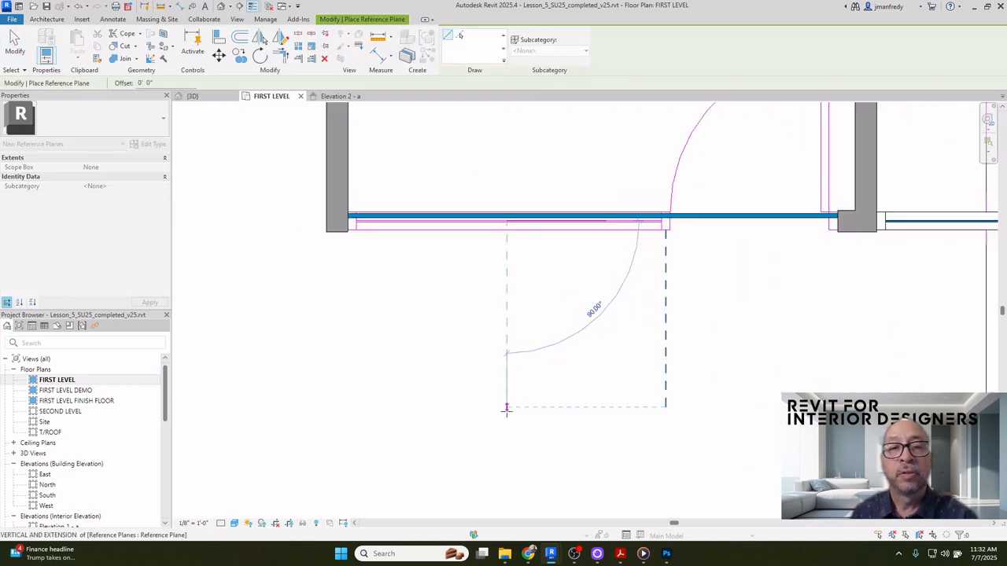
pyautogui.click(507, 409)
pyautogui.press('Escape')
pyautogui.press('Escape')
pyautogui.moveTo(525, 269); pyautogui.dragTo(520, 289, button='middle')
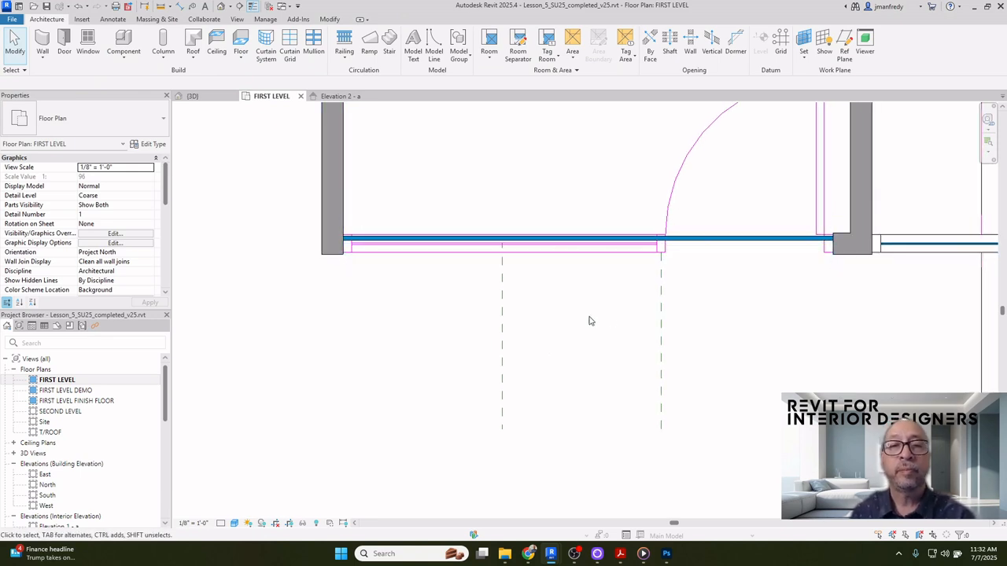
pyautogui.moveTo(584, 325); pyautogui.dragTo(579, 331, button='middle')
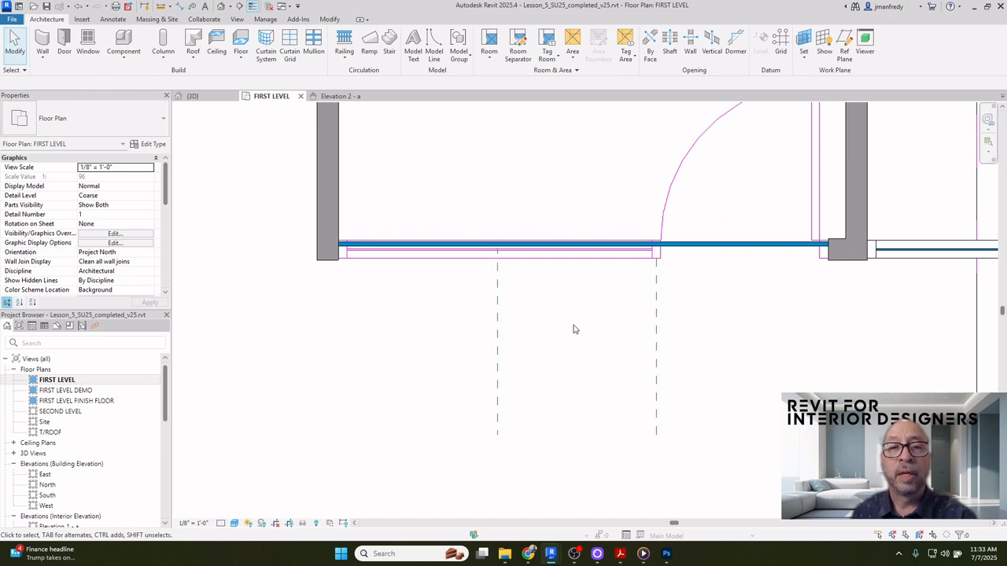
# Place an interior elevation marker outside the office, below the reference planes and facing the front wall
pyautogui.scroll(-5, 574, 328)
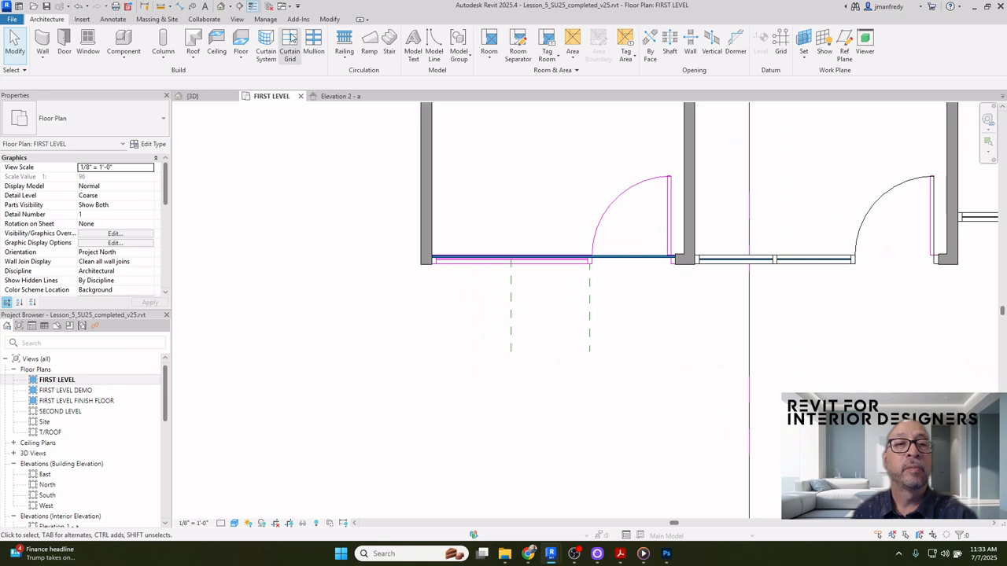
pyautogui.click(237, 19)
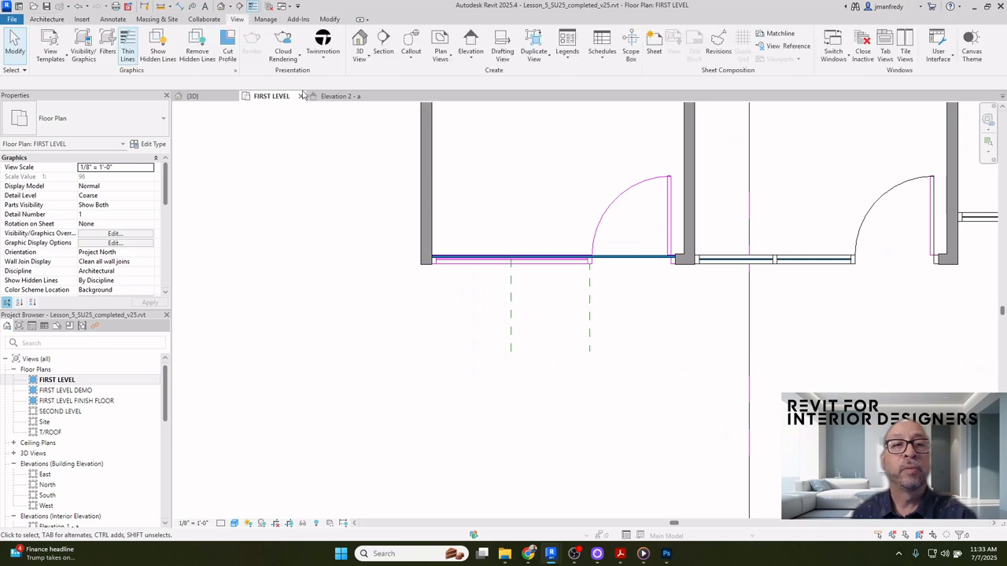
pyautogui.click(469, 63)
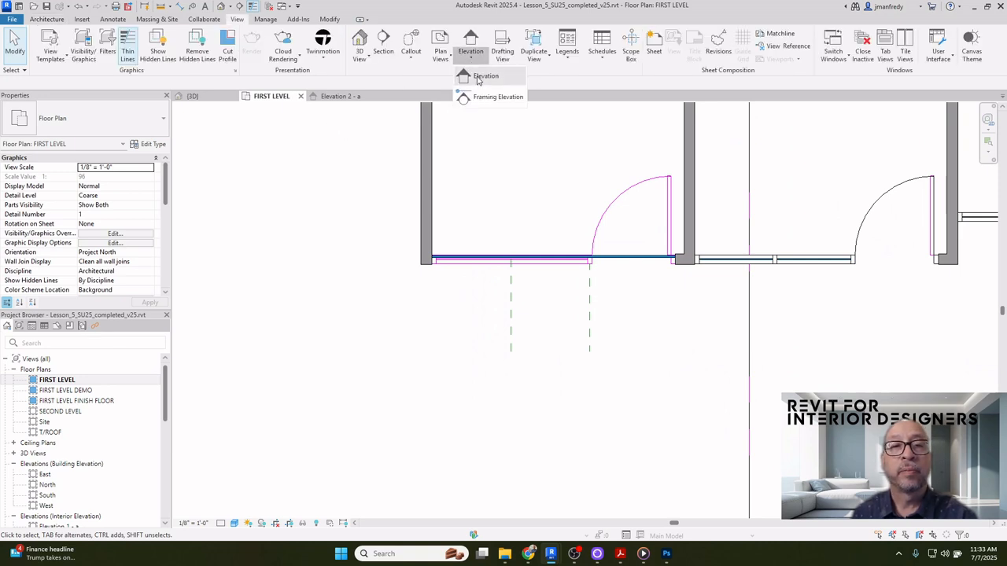
pyautogui.click(484, 74)
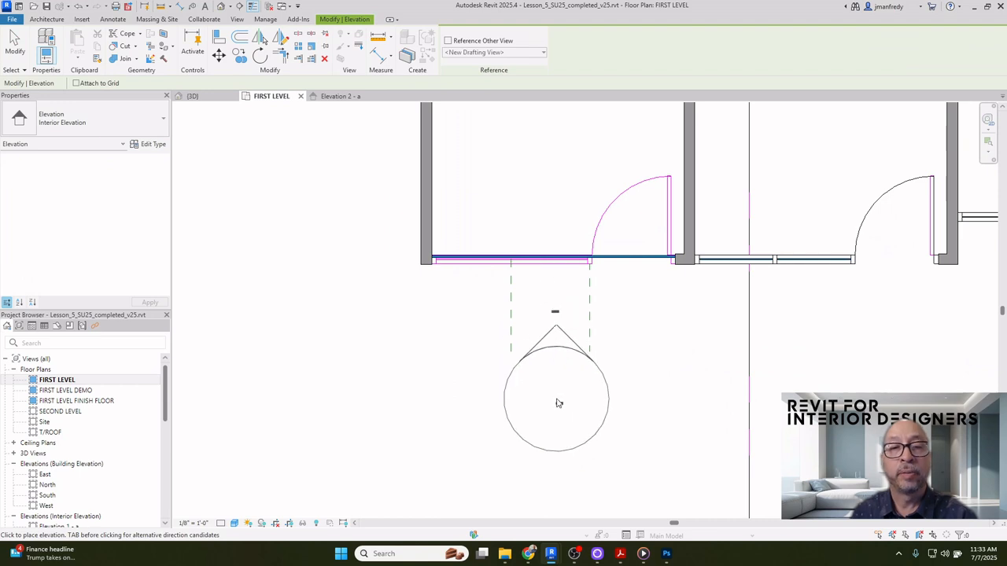
pyautogui.click(555, 406)
pyautogui.press('Escape')
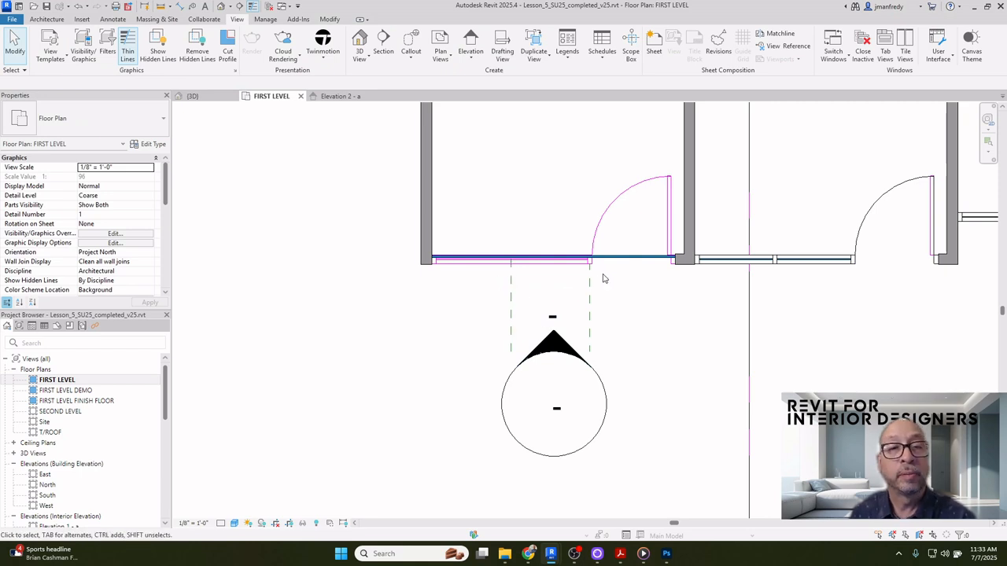
# Flip the curtain wall's orientation so its glass lies on the elevation marker's side of the wall centerline
pyautogui.scroll(4, 537, 297)
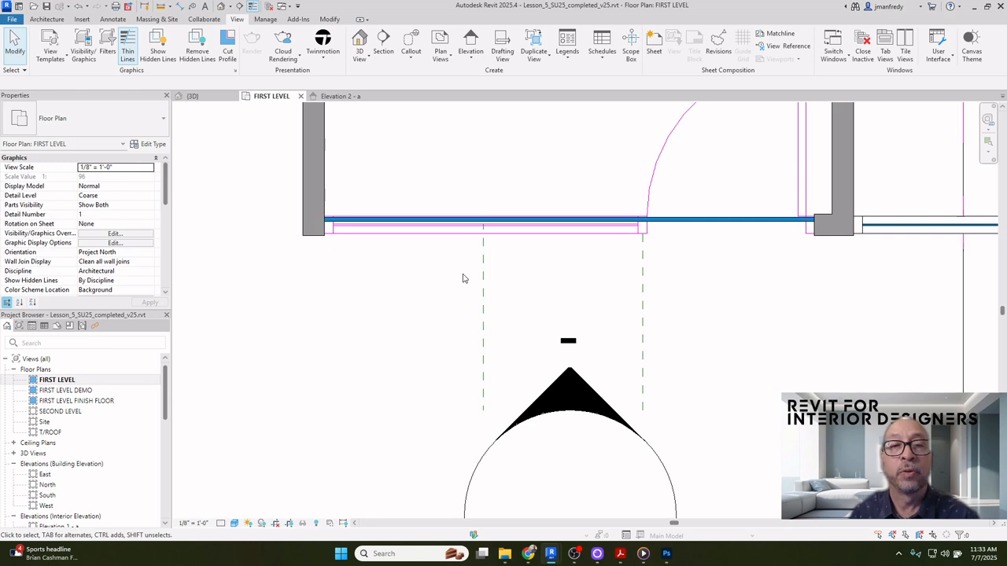
pyautogui.scroll(1, 508, 224)
pyautogui.click(578, 222)
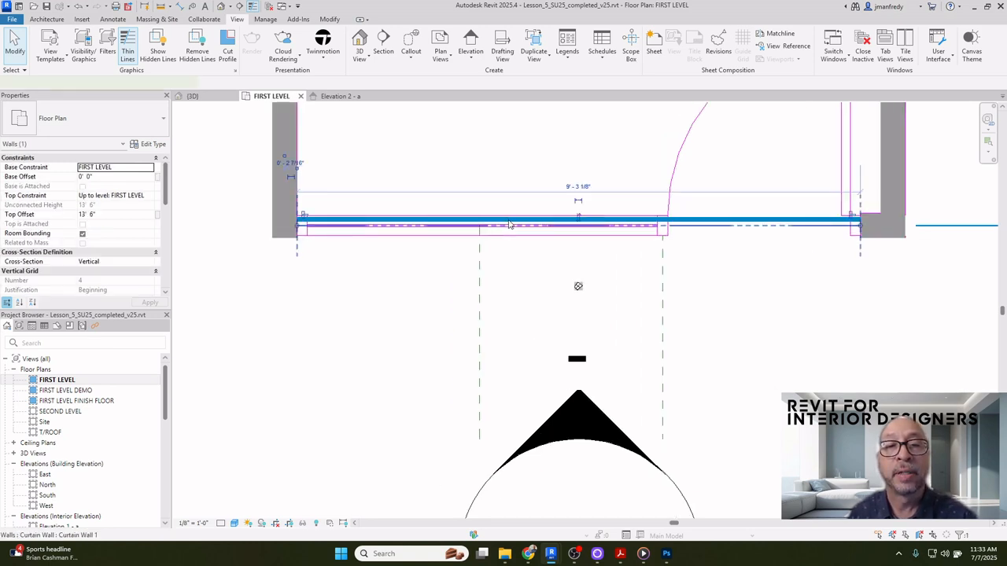
pyautogui.click(578, 221)
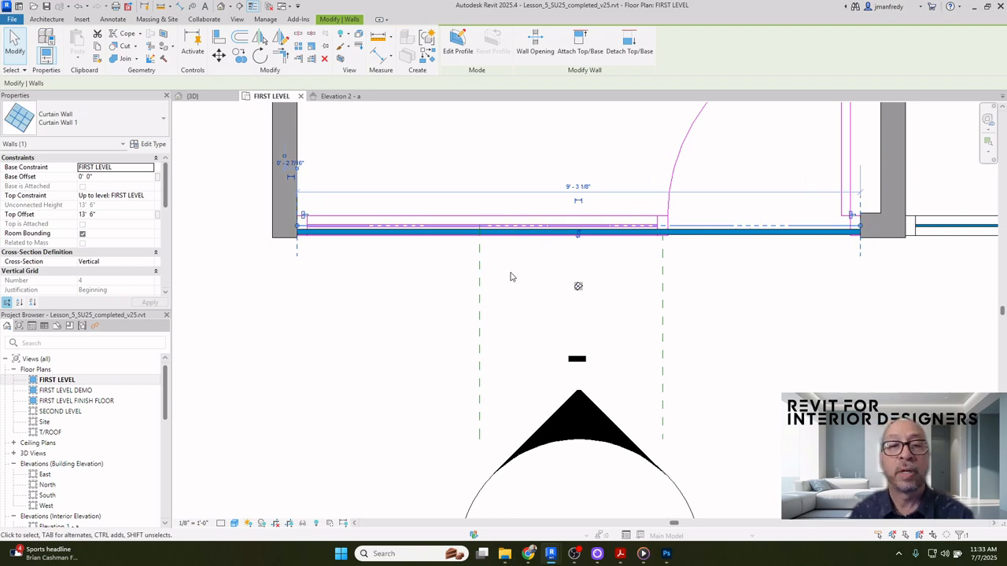
pyautogui.scroll(-4, 510, 277)
pyautogui.press('Escape')
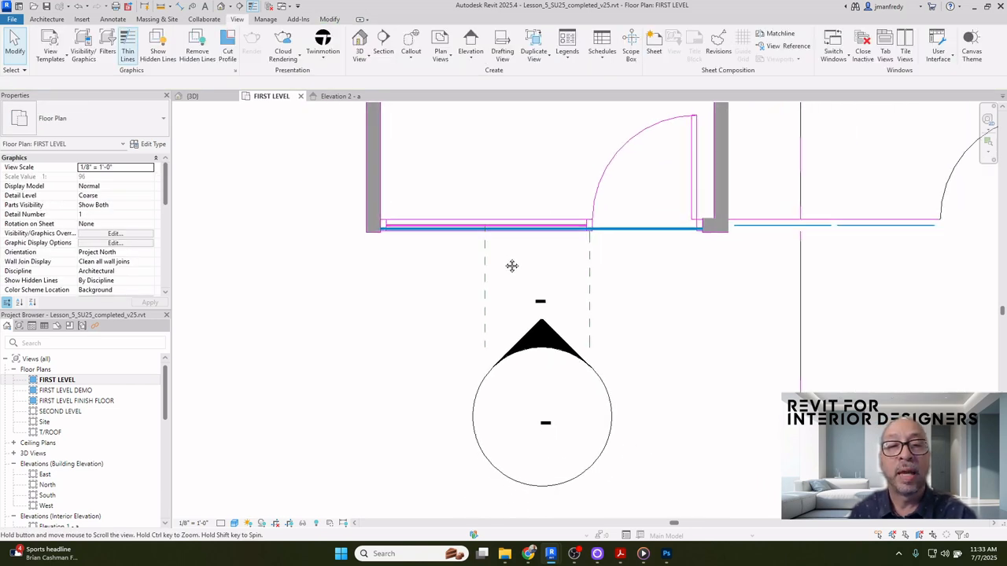
# Open the new marker's elevation view and raise the crop region's upper edge above the full height of the office walls
pyautogui.doubleClick(542, 289)
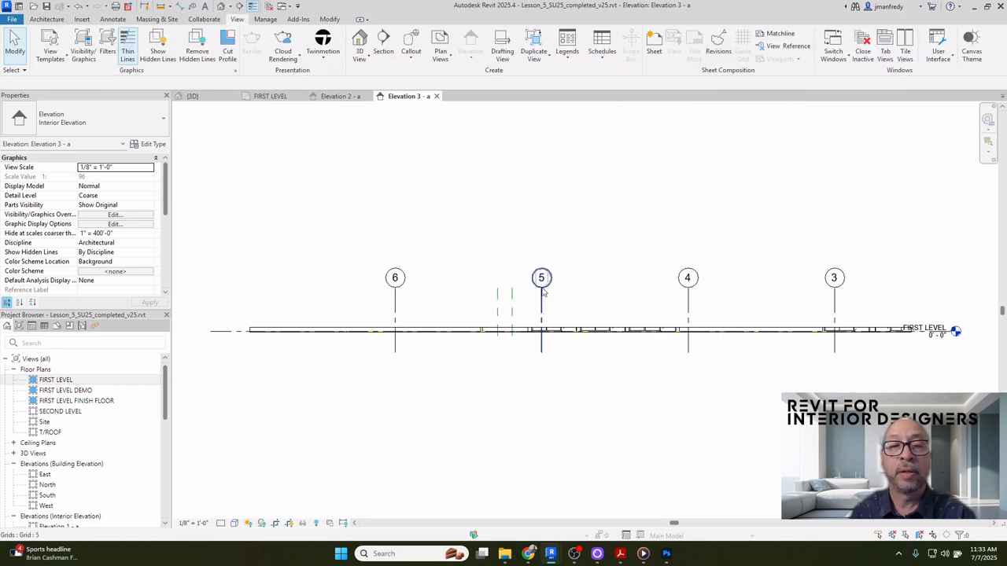
pyautogui.click(472, 331)
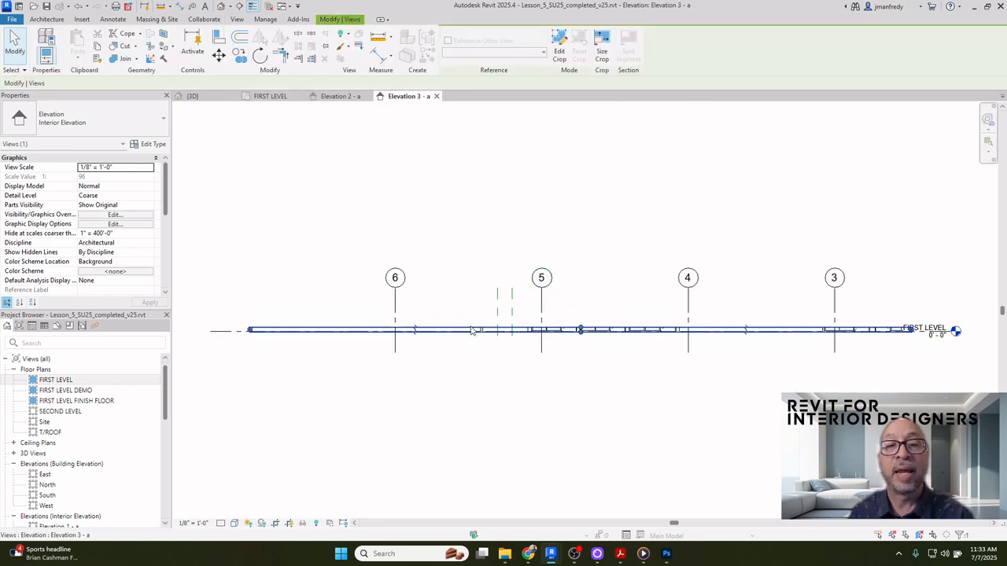
pyautogui.moveTo(580, 329); pyautogui.dragTo(584, 211)
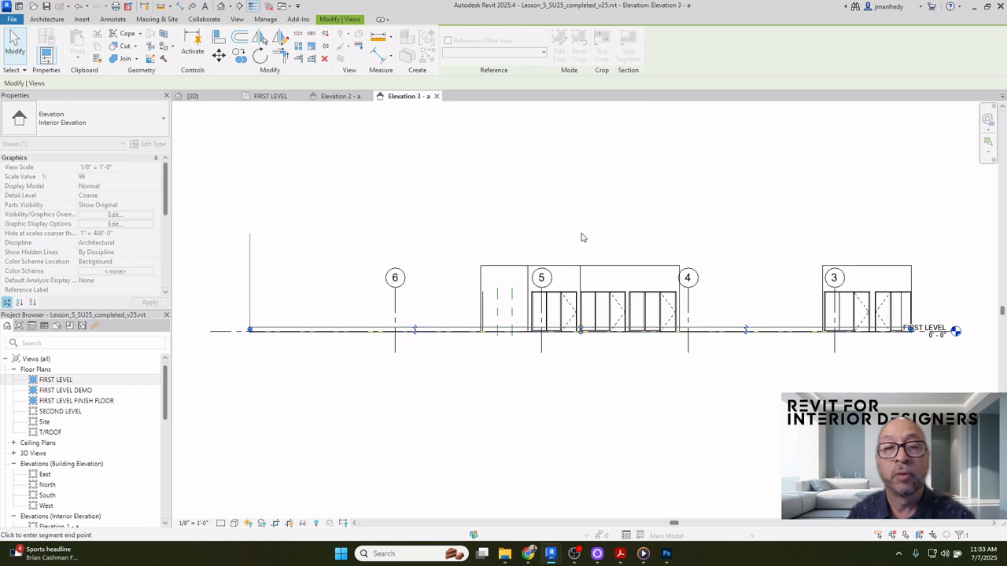
pyautogui.scroll(5, 551, 346)
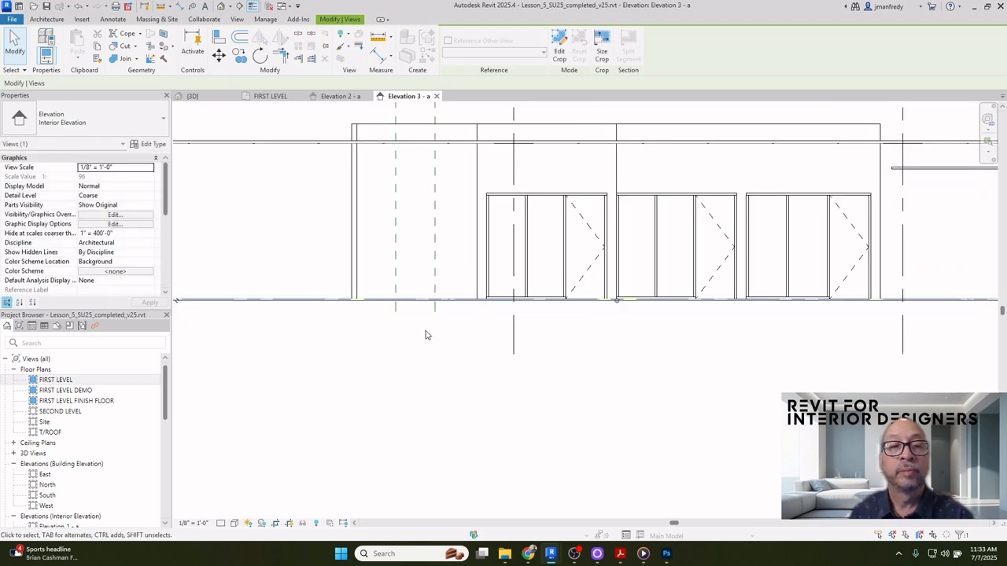
pyautogui.scroll(-6, 417, 331)
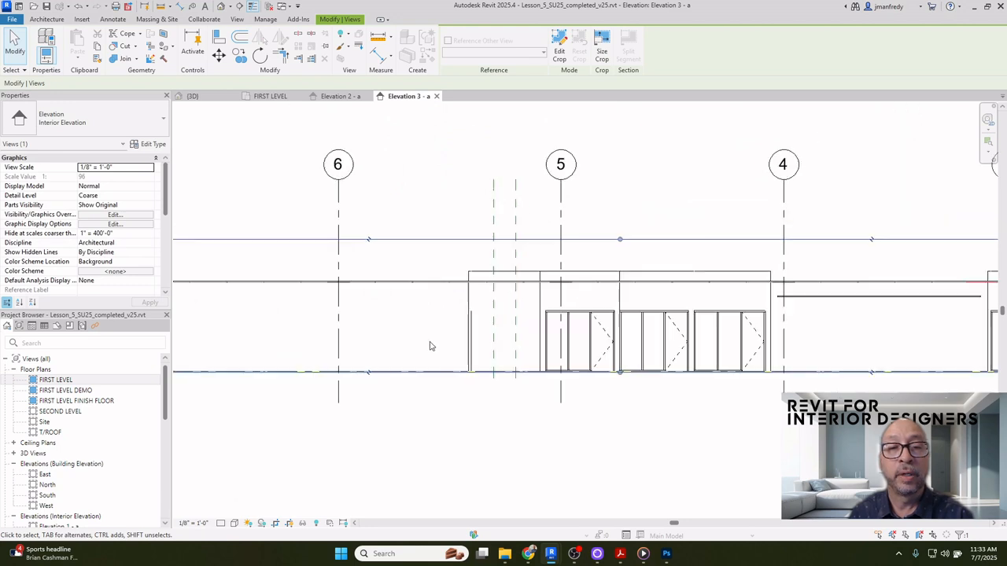
# Narrow the interior elevation's crop region on both sides, ending just outside the corner office and just past the third existing storefront
pyautogui.moveTo(224, 318); pyautogui.dragTo(443, 318)
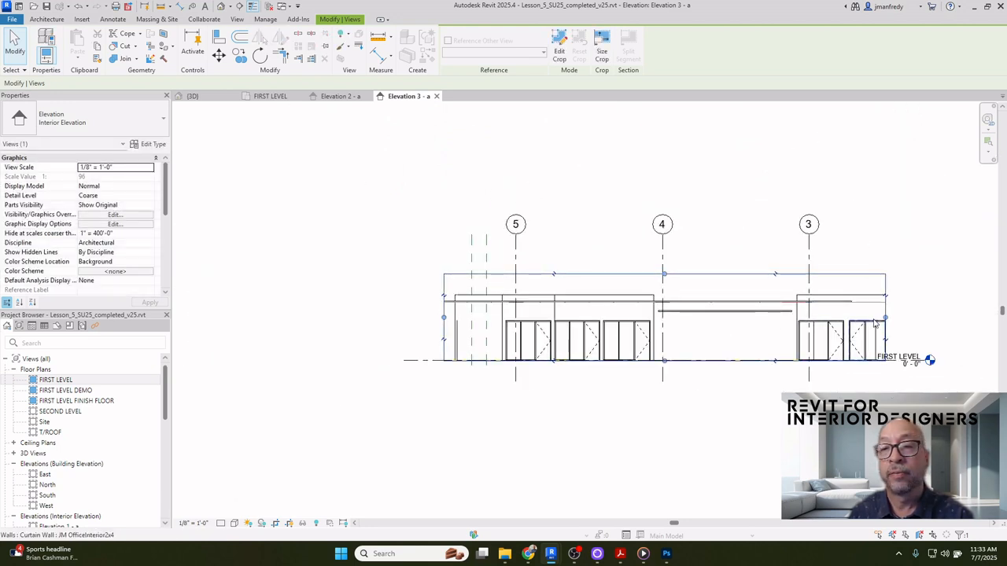
pyautogui.moveTo(884, 317); pyautogui.dragTo(665, 314)
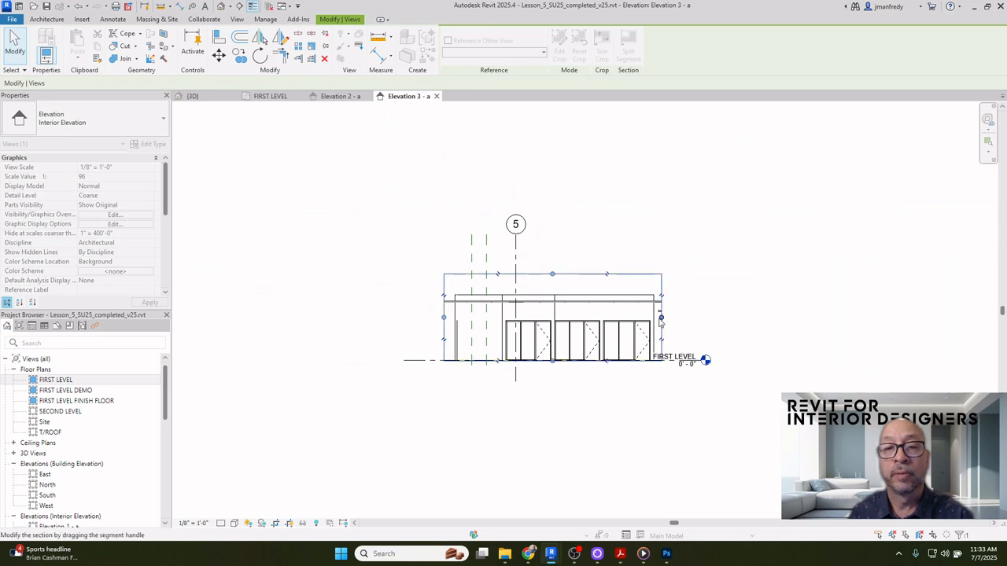
pyautogui.click(562, 386)
# Set the office curtain wall's top offset to 8' 2", working in the 3D view
pyautogui.scroll(5, 465, 328)
pyautogui.scroll(2, 472, 323)
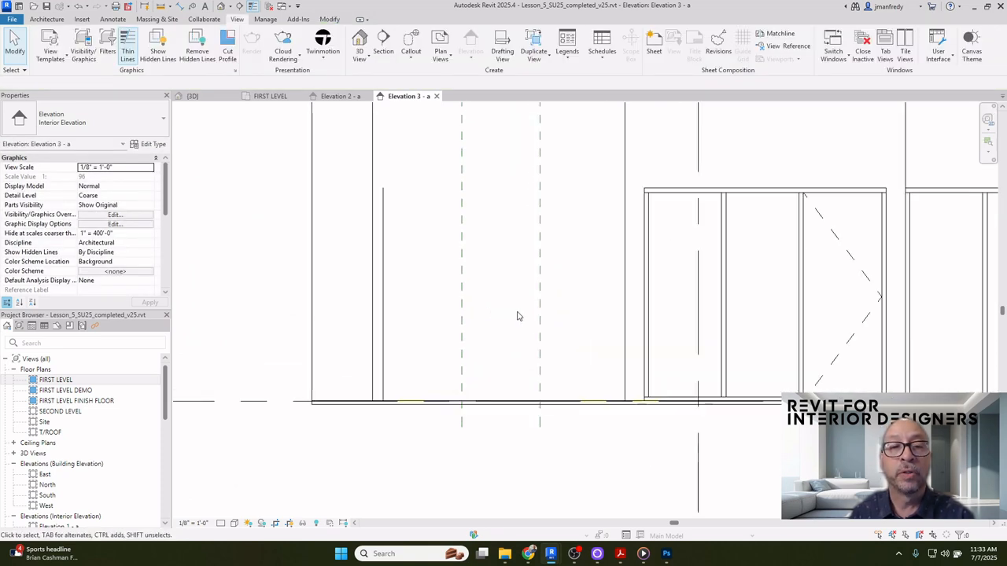
pyautogui.moveTo(439, 299)
pyautogui.mouseDown(button='middle')
pyautogui.moveTo(438, 285)
pyautogui.moveTo(433, 304)
pyautogui.mouseUp(button='middle')
pyautogui.scroll(1, 431, 284)
pyautogui.scroll(-4, 432, 304)
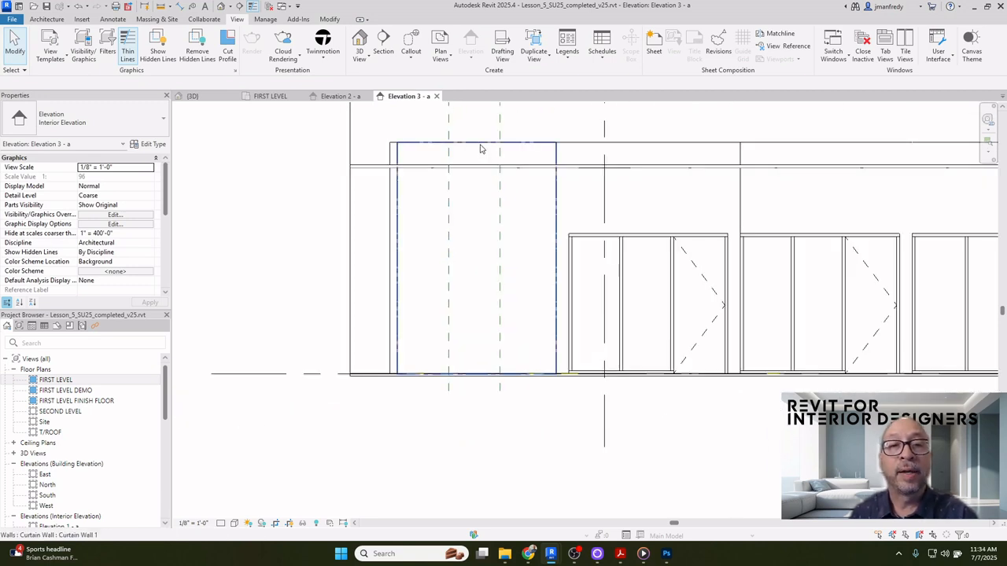
pyautogui.click(481, 148)
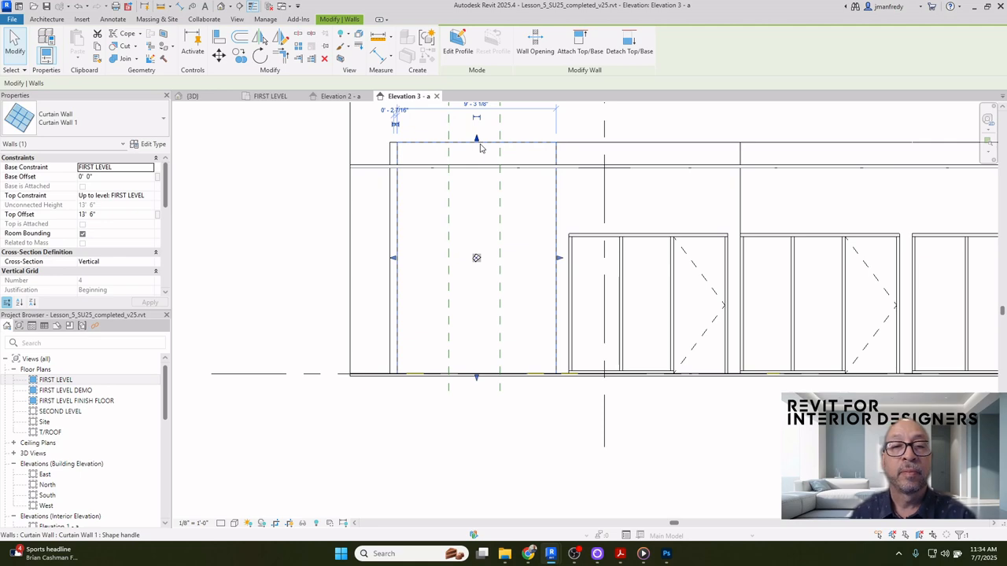
pyautogui.click(222, 7)
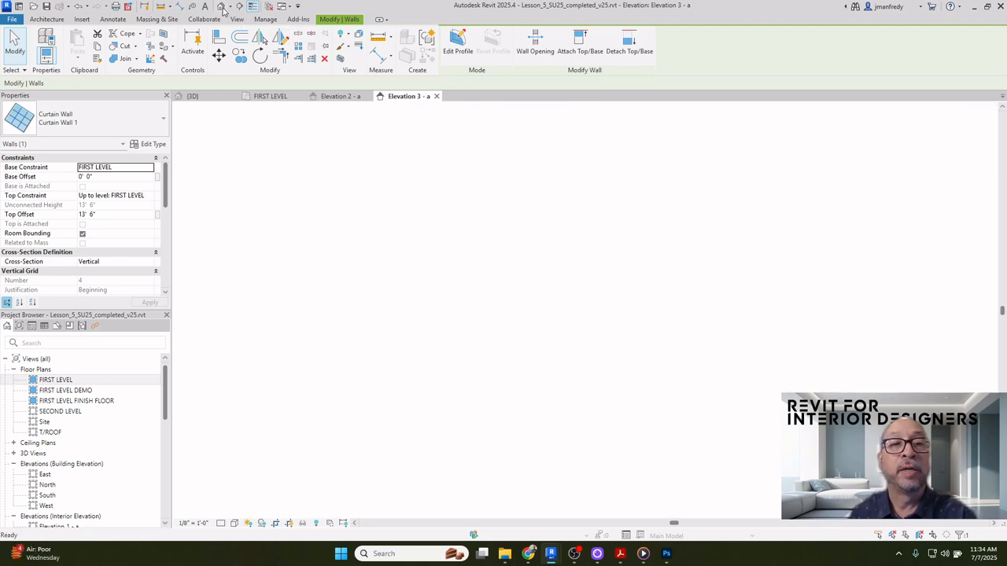
pyautogui.scroll(5, 472, 264)
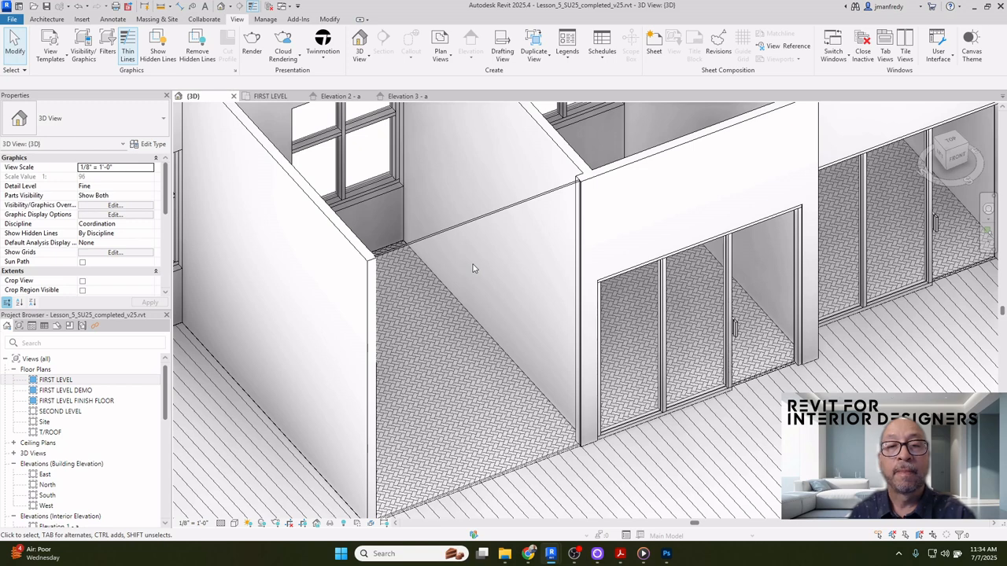
pyautogui.click(496, 217)
pyautogui.click(131, 215)
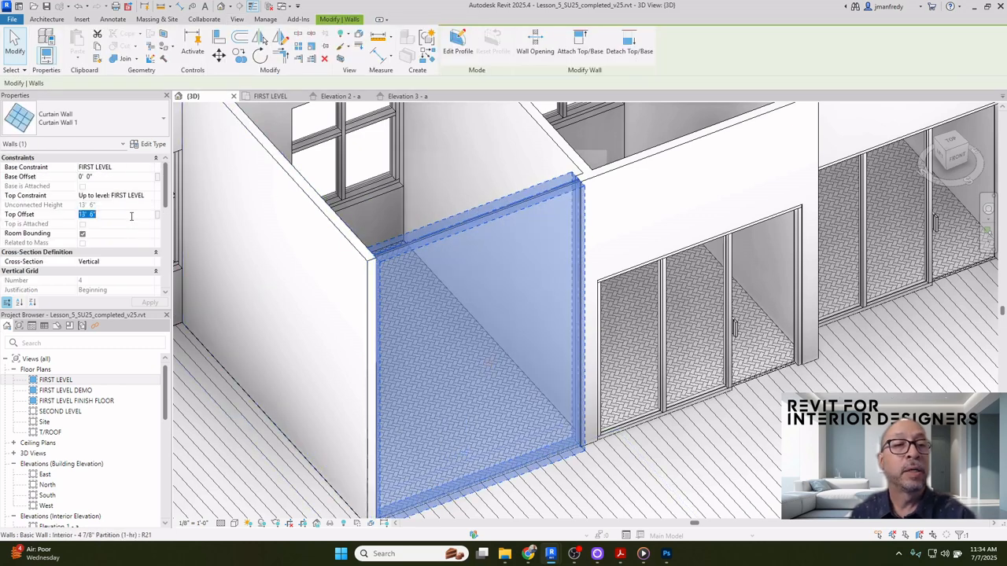
pyautogui.write('8 2')
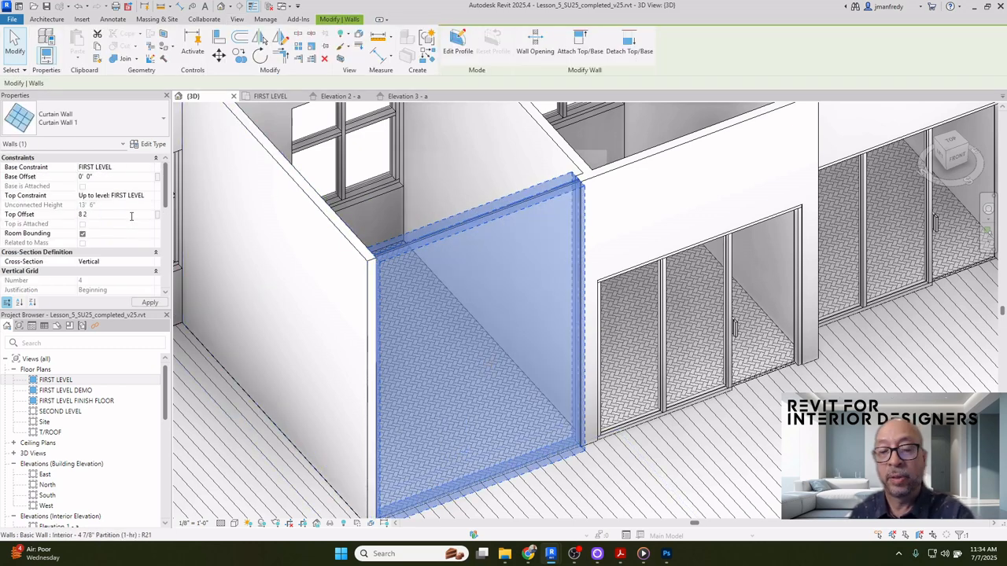
pyautogui.press('Return')
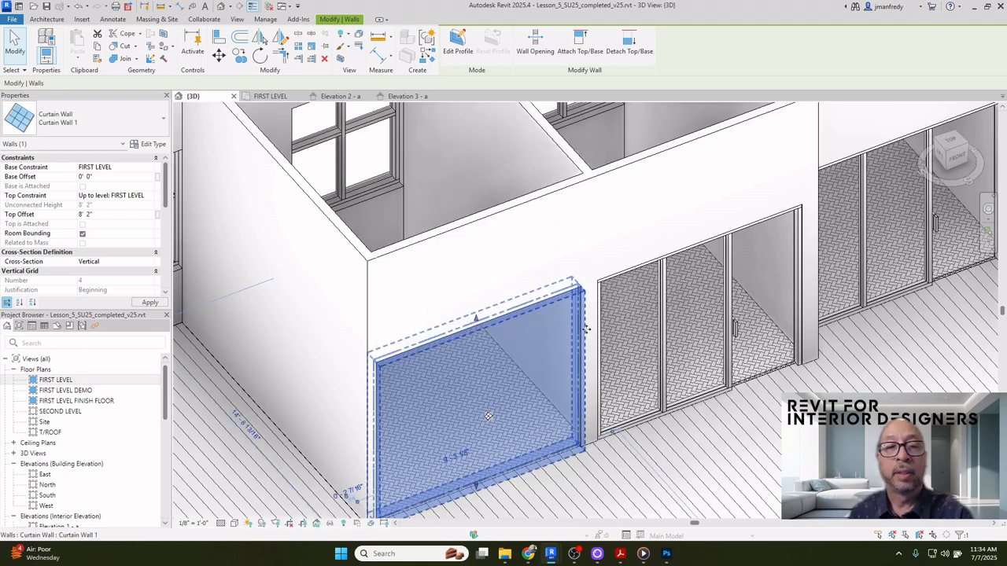
# Place Rectangular Mullion JM 2" x 4" EXT around the whole perimeter of the office curtain wall with the All Grid Lines placement
pyautogui.moveTo(599, 308); pyautogui.dragTo(602, 262, button='middle')
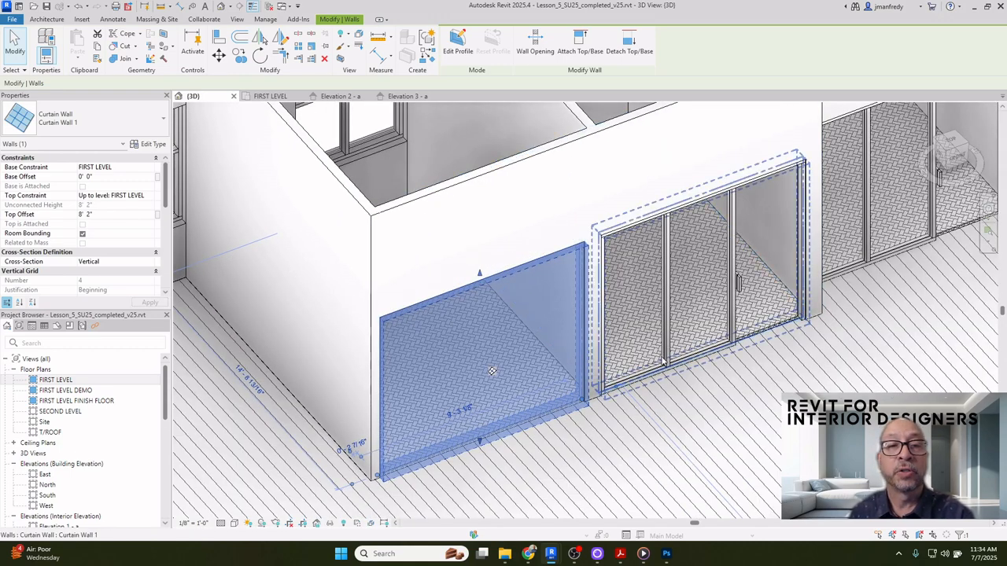
pyautogui.scroll(3, 648, 401)
pyautogui.press('Escape')
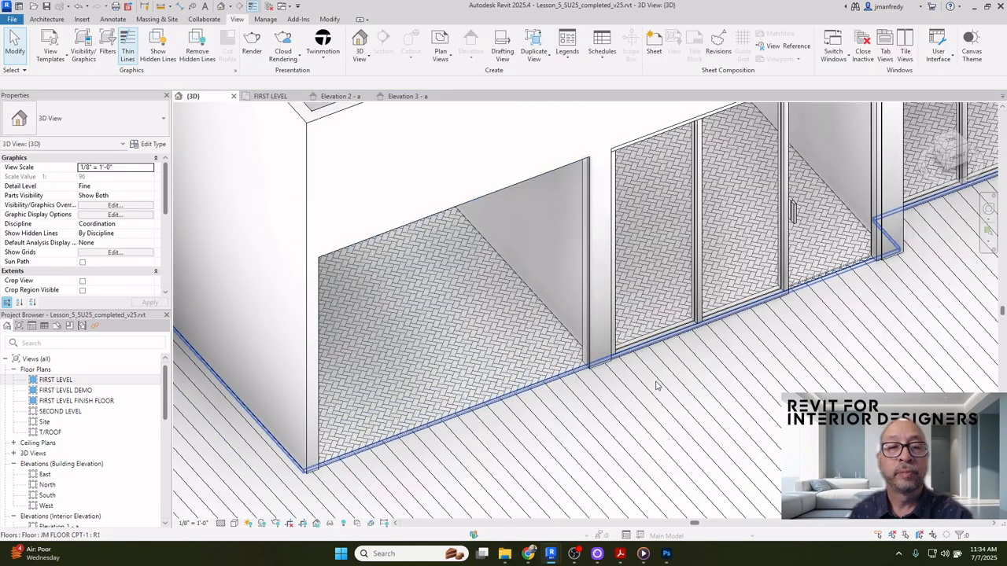
pyautogui.click(62, 21)
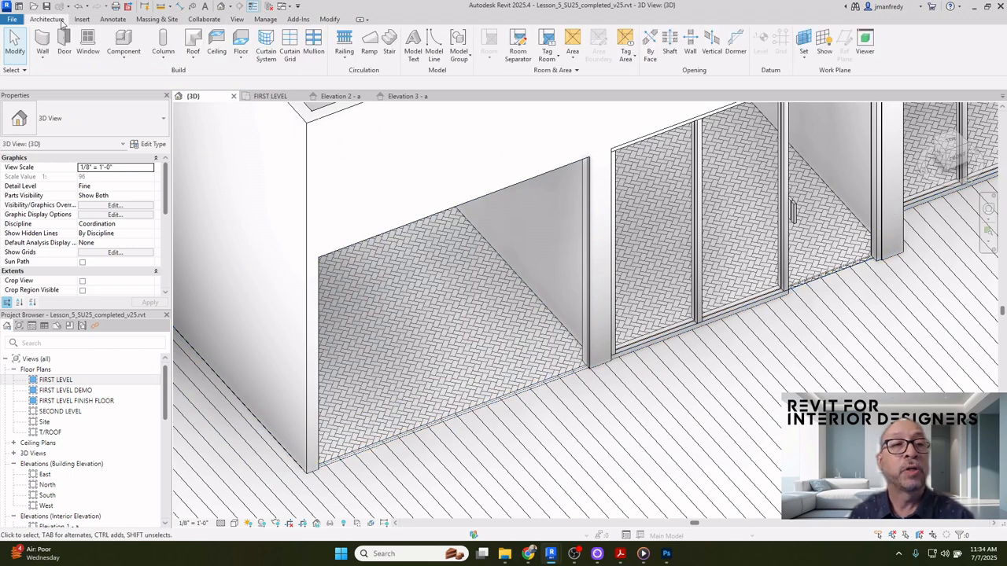
pyautogui.click(317, 60)
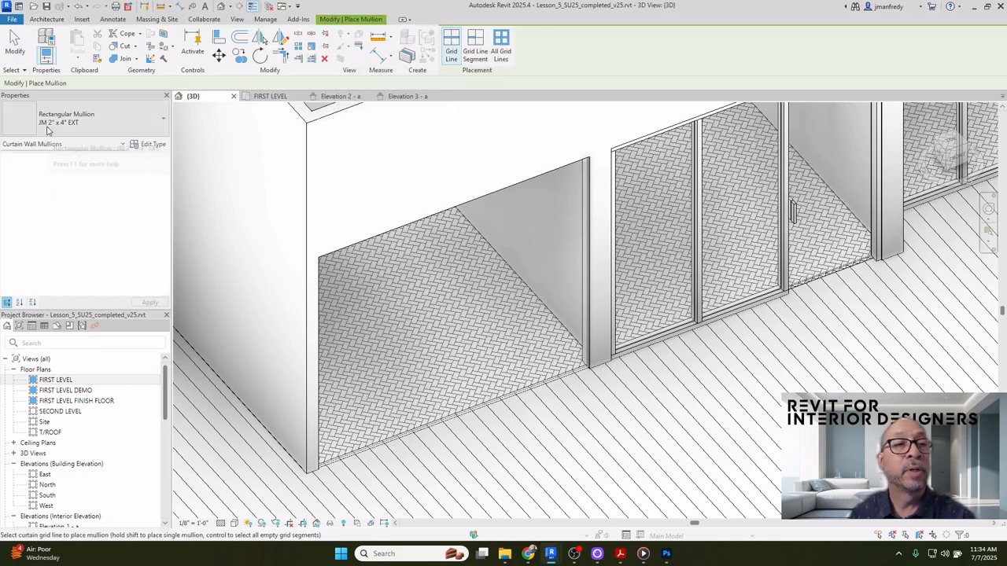
pyautogui.click(144, 129)
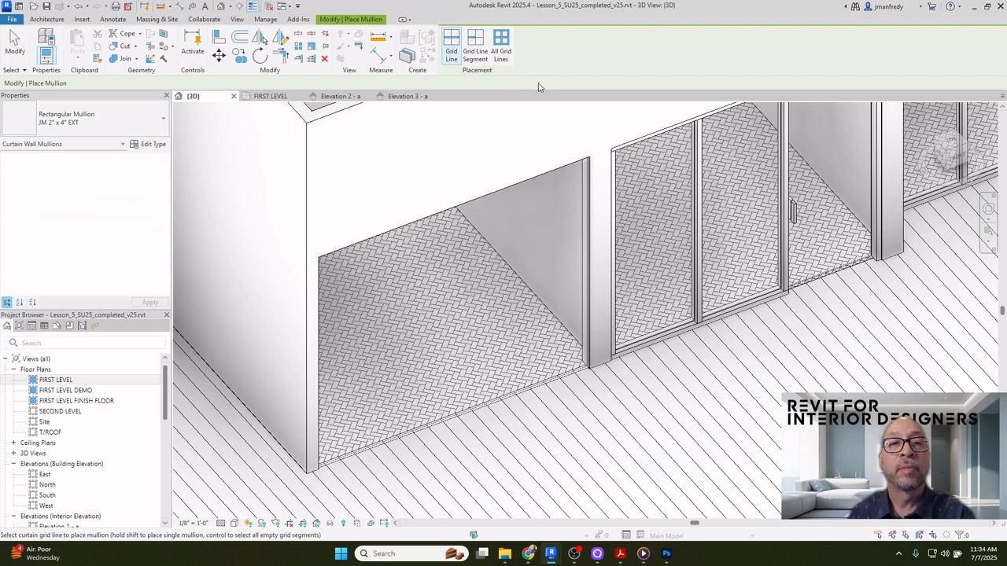
pyautogui.click(504, 54)
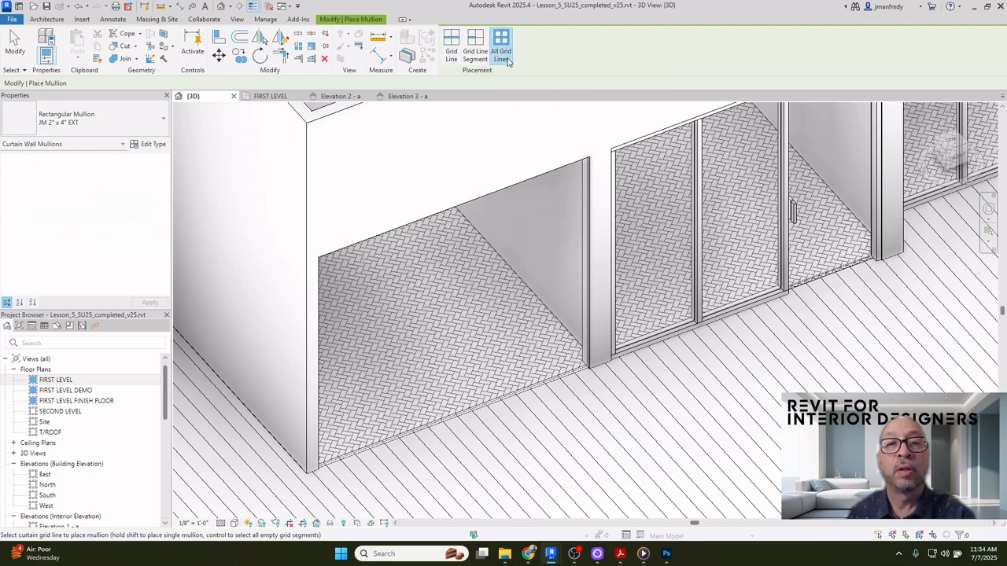
pyautogui.click(512, 393)
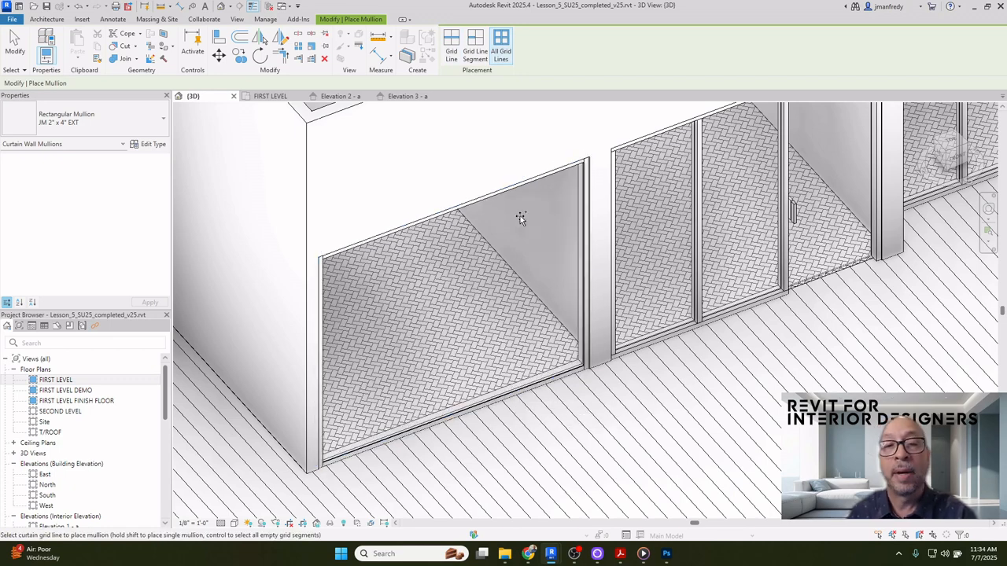
pyautogui.press('Escape')
pyautogui.press('Escape')
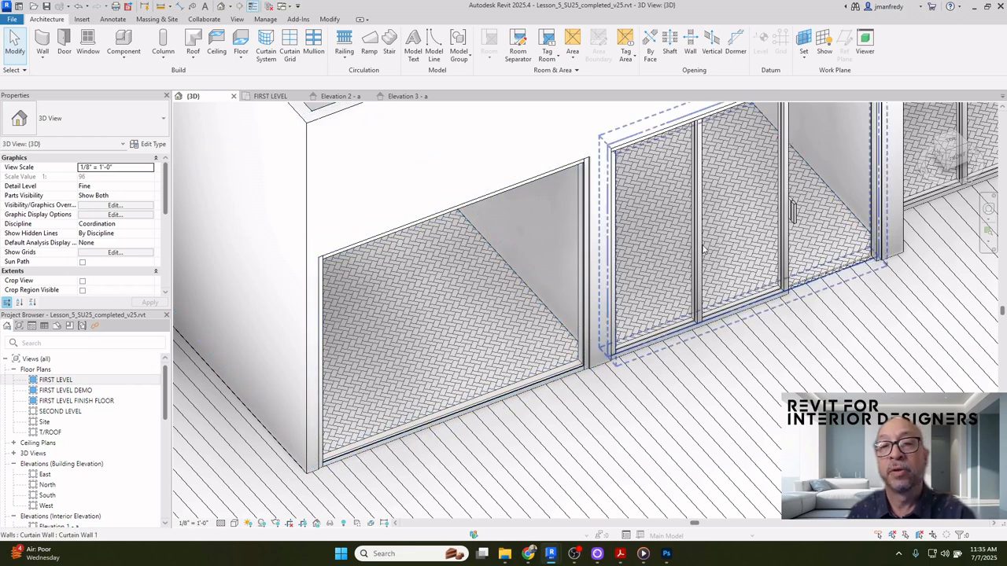
# Go to the FIRST LEVEL floor plan, check the two reference planes at the curtain wall, and open the marker's interior elevation
pyautogui.doubleClick(71, 380)
pyautogui.moveTo(446, 273); pyautogui.dragTo(436, 306, button='middle')
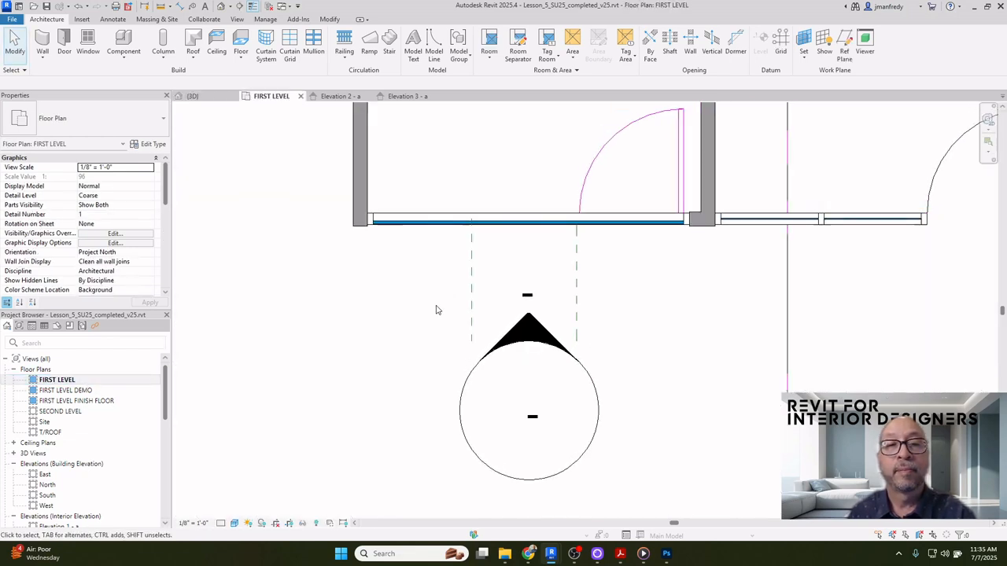
pyautogui.scroll(3, 436, 310)
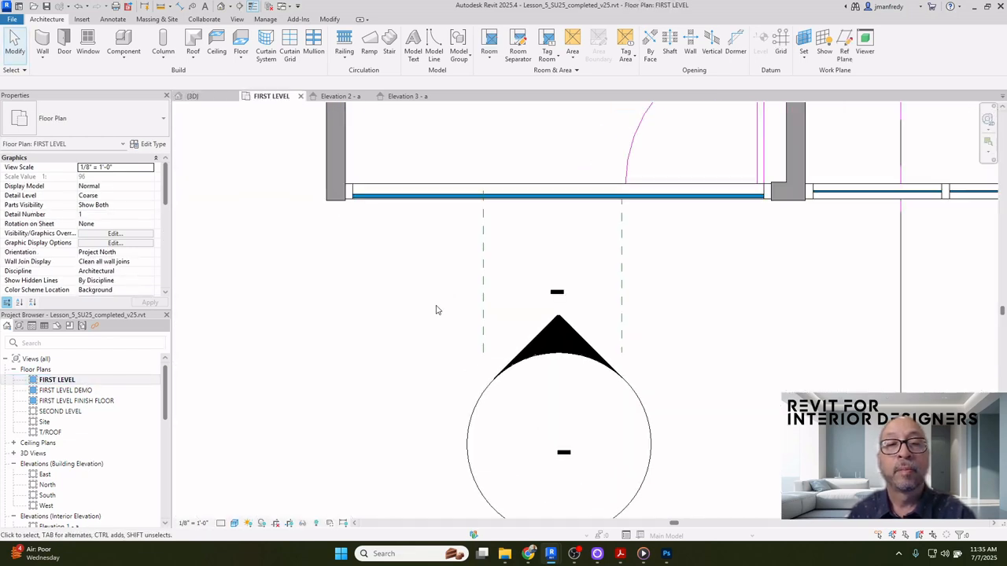
pyautogui.scroll(-2, 514, 235)
pyautogui.scroll(1, 494, 225)
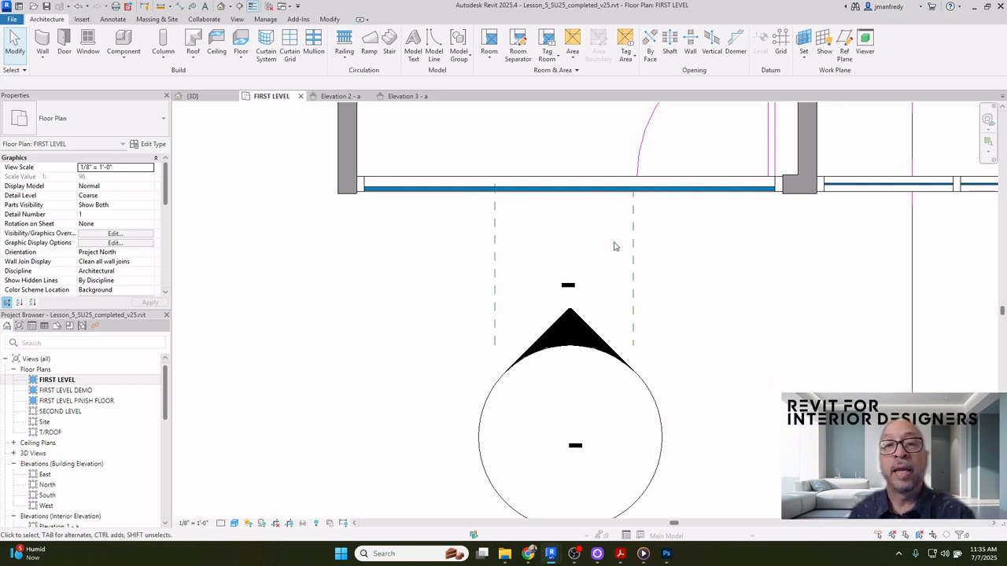
pyautogui.scroll(1, 632, 229)
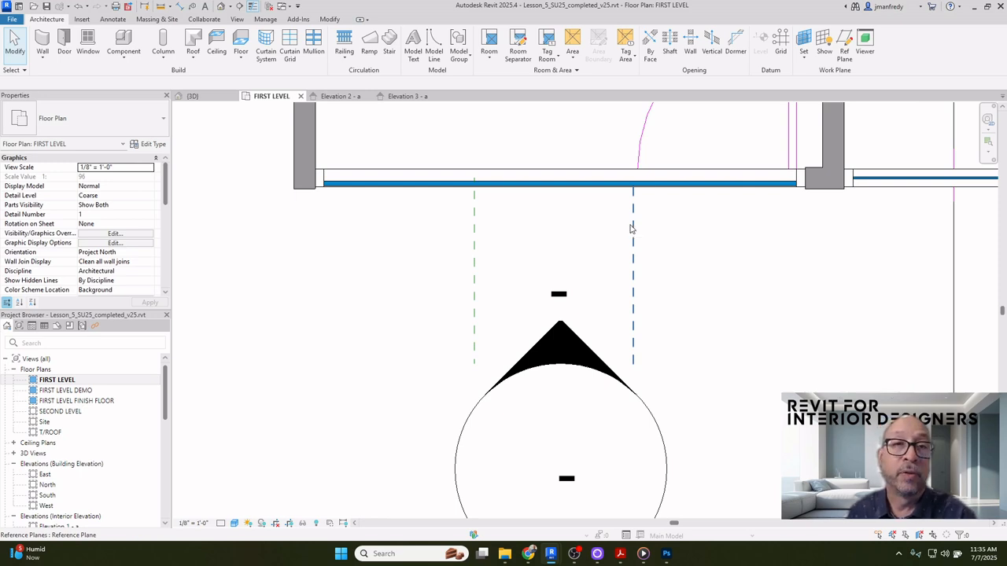
pyautogui.scroll(-2, 630, 228)
pyautogui.doubleClick(587, 295)
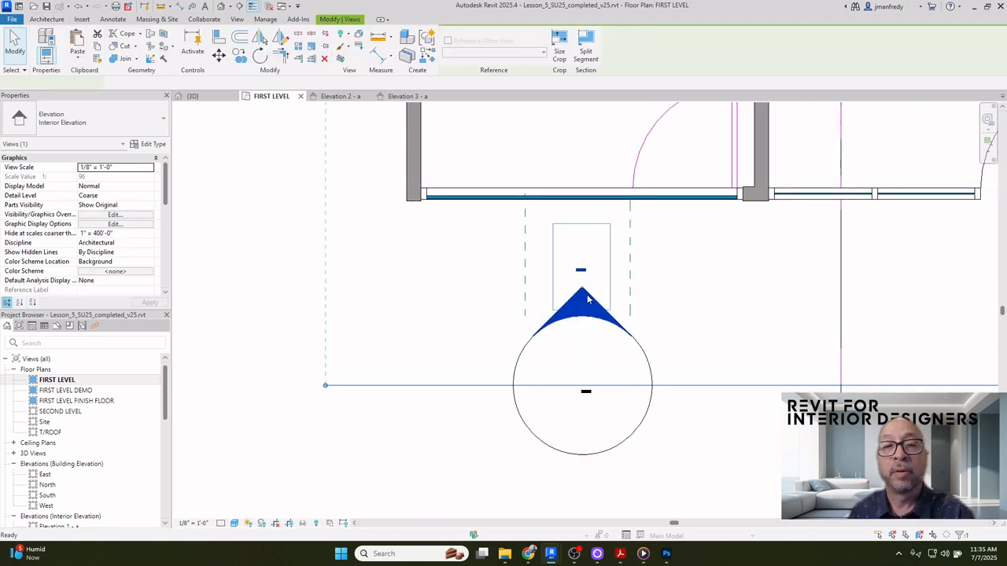
pyautogui.moveTo(466, 358)
pyautogui.mouseDown(button='middle')
pyautogui.moveTo(466, 308)
pyautogui.moveTo(490, 312)
pyautogui.mouseUp(button='middle')
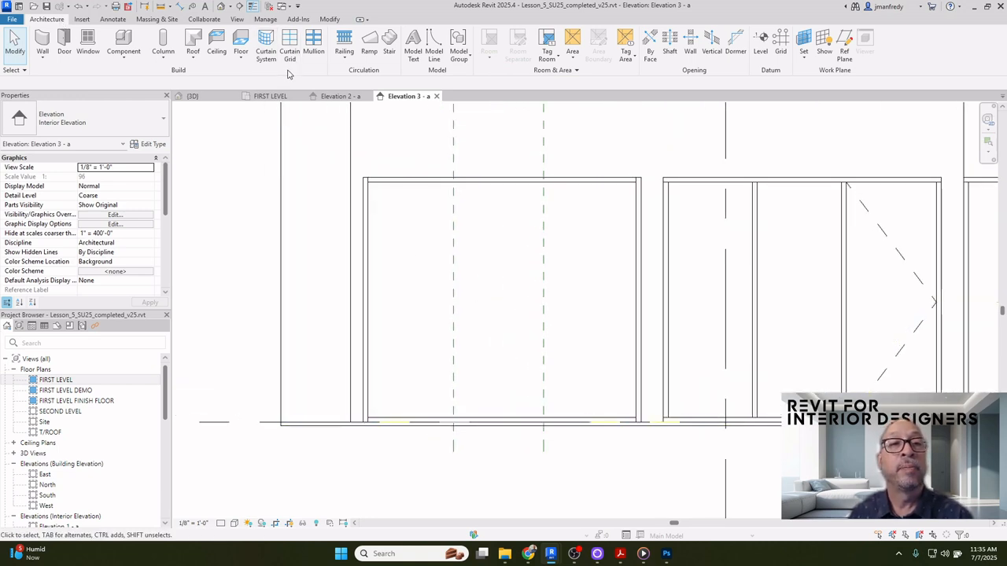
# Place vertical curtain grid lines across the office curtain wall along both reference planes, and delete the two planes
pyautogui.click(289, 45)
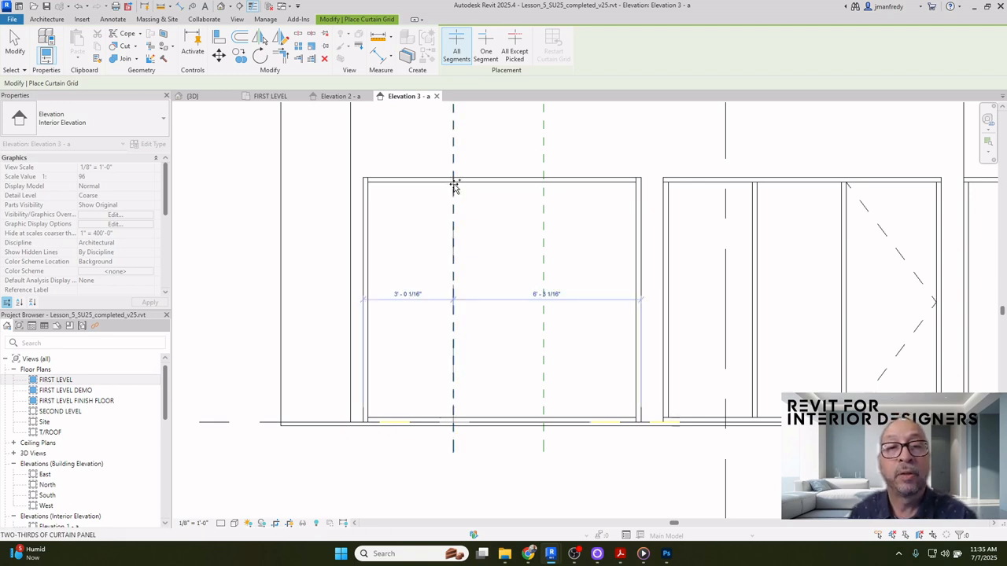
pyautogui.click(454, 185)
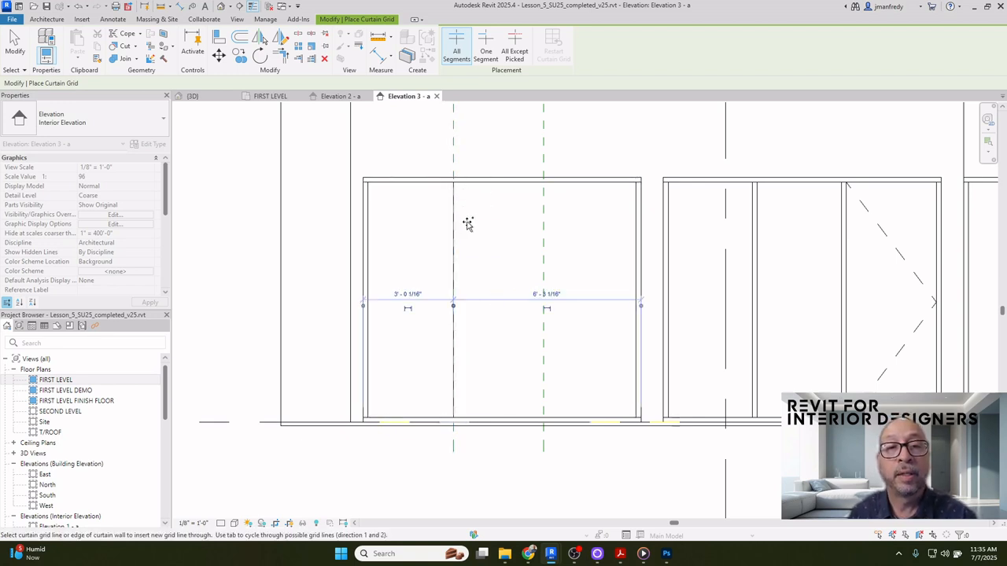
pyautogui.click(542, 185)
pyautogui.press('Escape')
pyautogui.press('Escape')
pyautogui.moveTo(580, 462); pyautogui.dragTo(429, 450)
pyautogui.press('Delete')
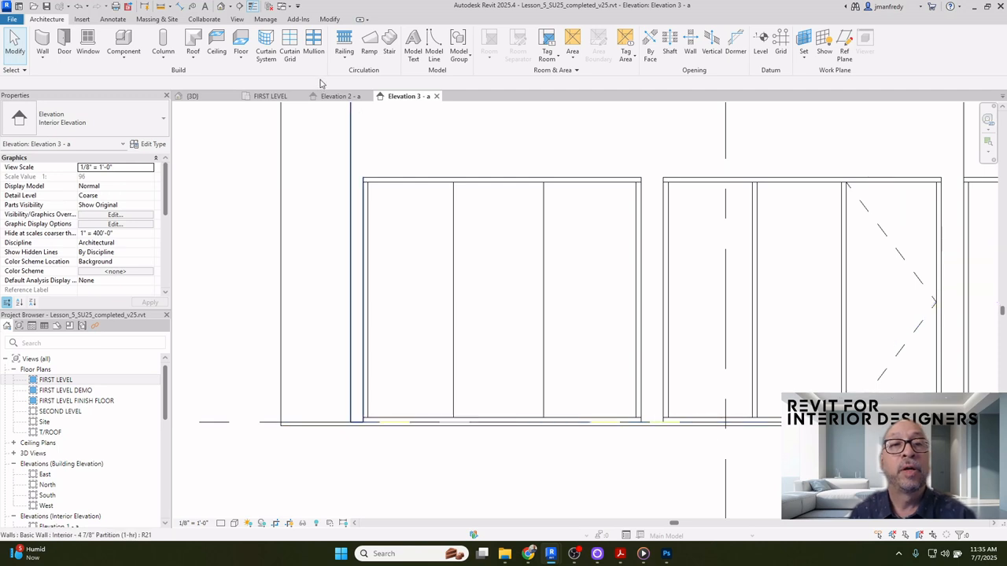
# Place JM 2" x 4" EXT mullions on the two interior vertical grid lines using the Grid Line Segment placement
pyautogui.click(313, 43)
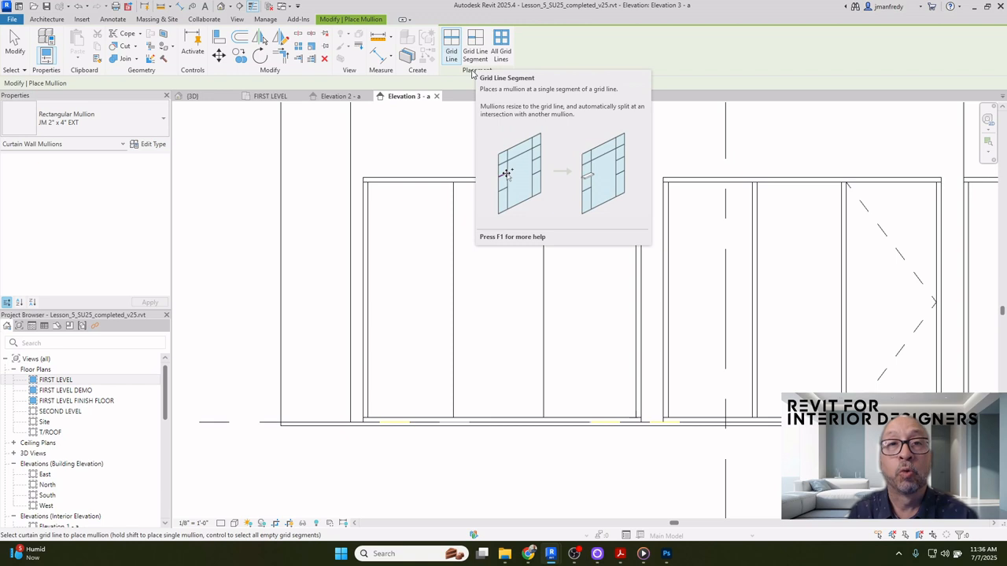
pyautogui.click(475, 47)
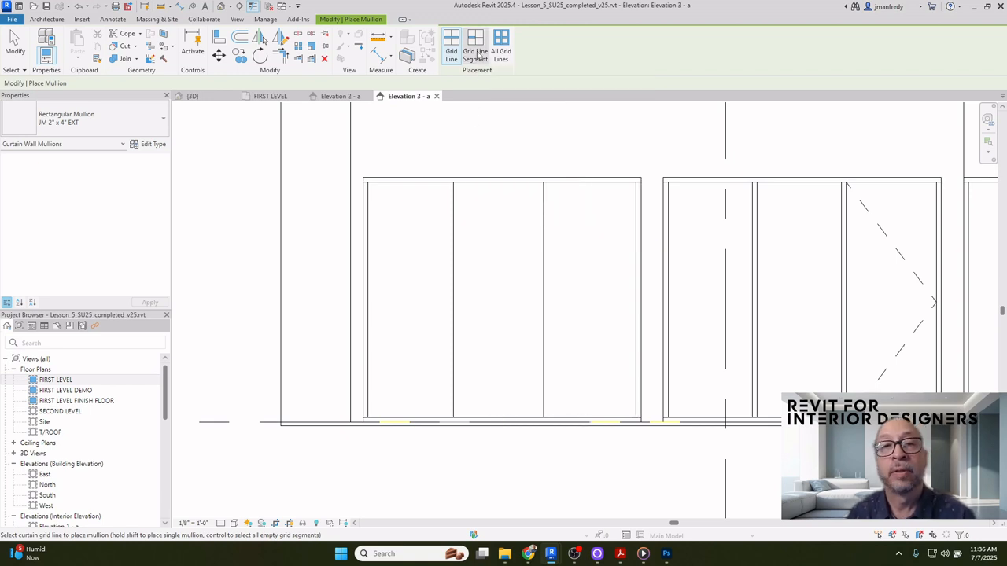
pyautogui.click(454, 237)
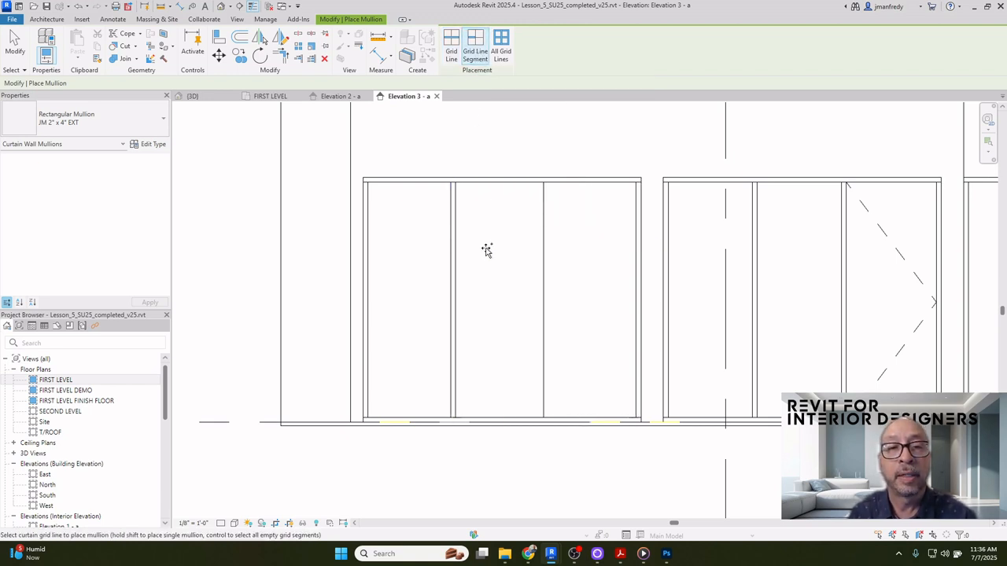
pyautogui.click(544, 282)
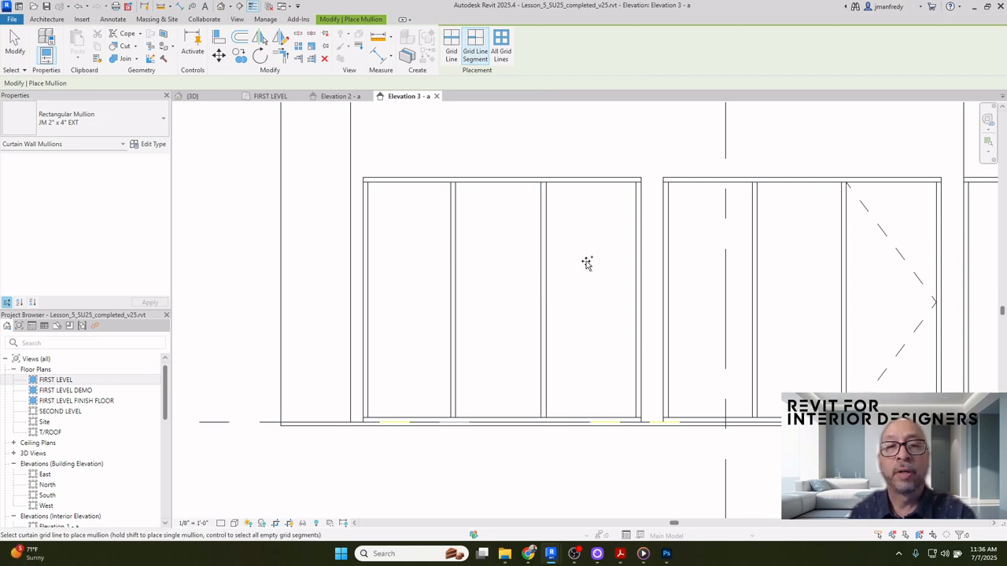
pyautogui.press('Escape')
pyautogui.press('Escape')
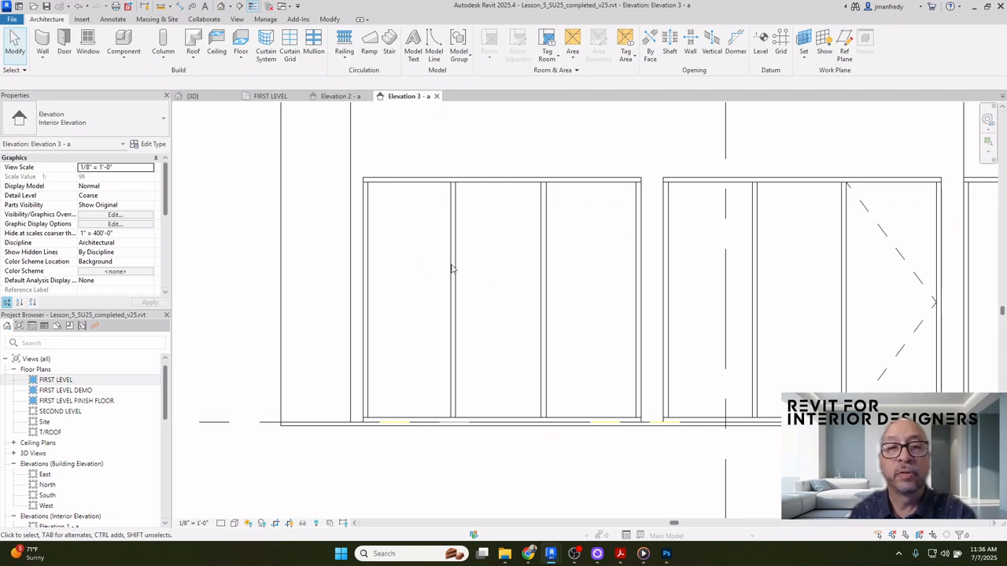
# Switch to the 3D view and delete the bottom mullion in the office curtain wall's door bay, next to the column
pyautogui.click(222, 7)
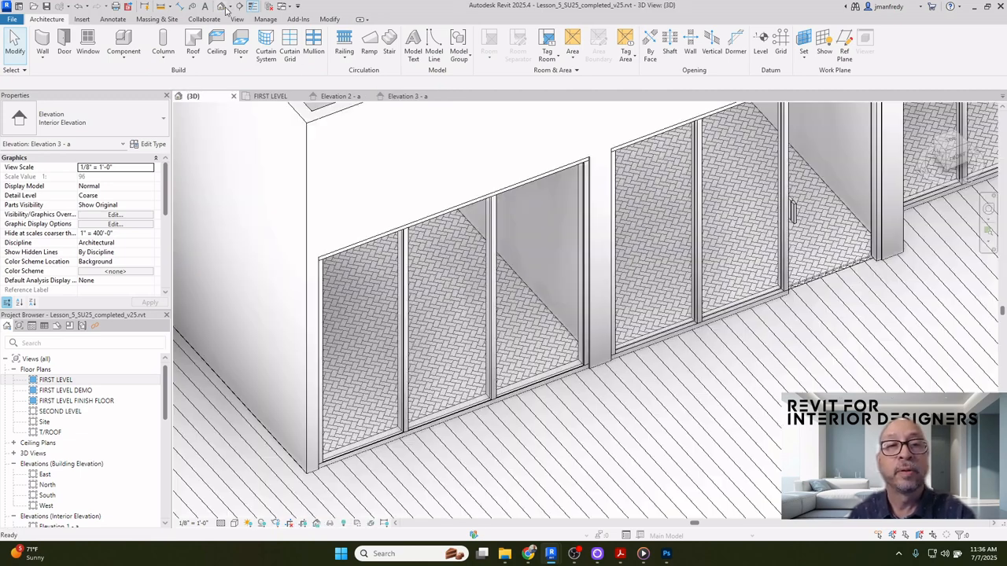
pyautogui.scroll(5, 539, 394)
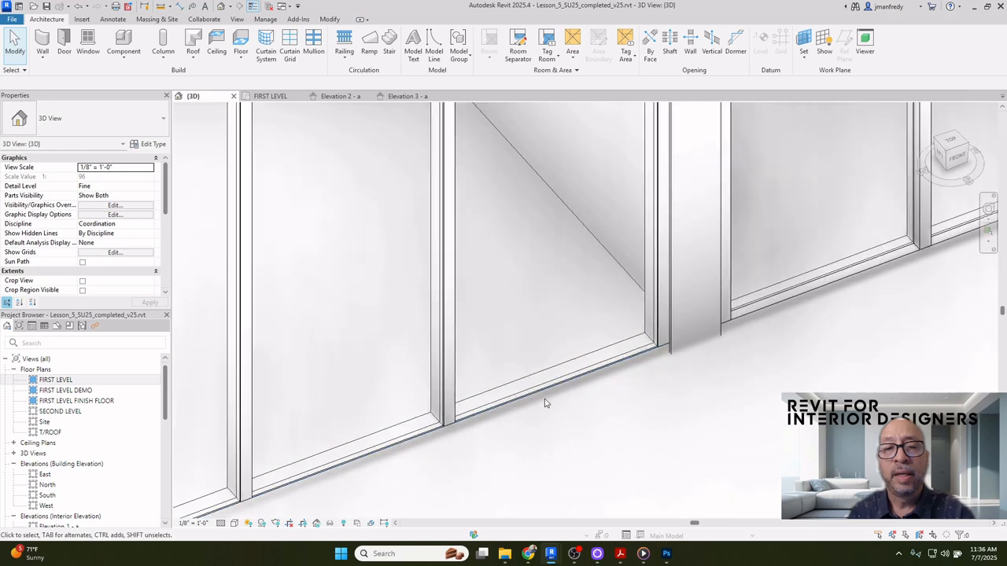
pyautogui.click(546, 392)
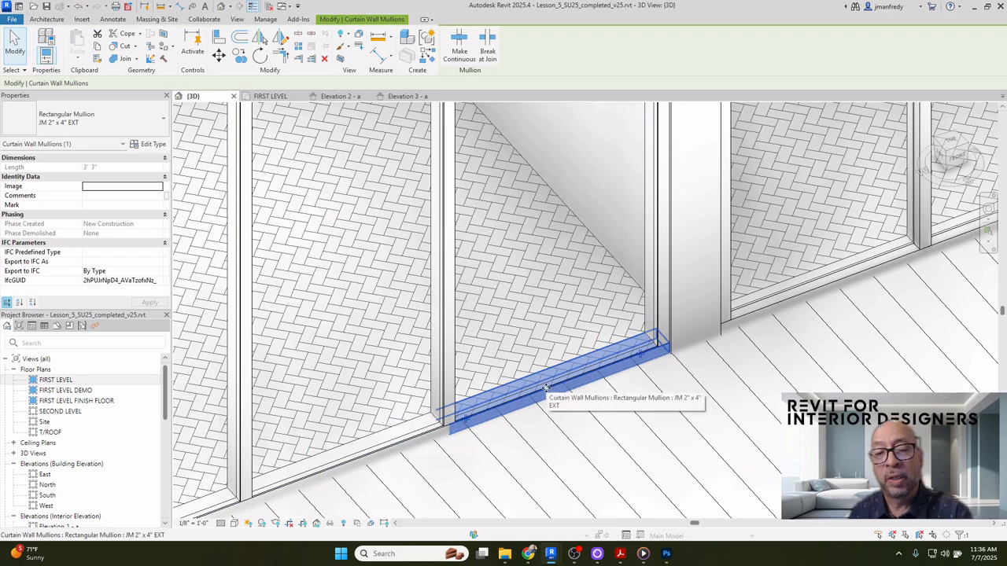
pyautogui.press('Escape')
pyautogui.scroll(-5, 575, 400)
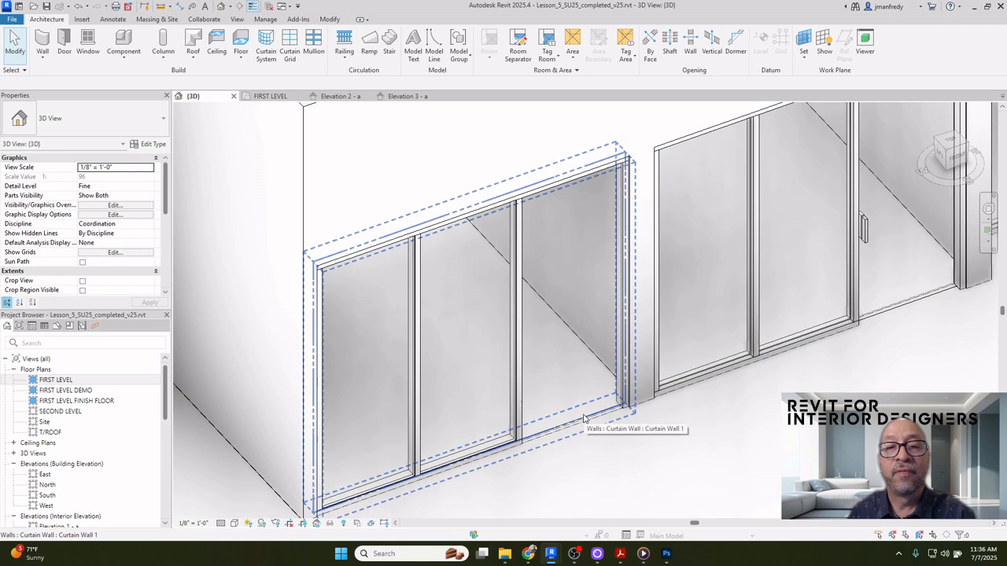
pyautogui.scroll(3, 586, 417)
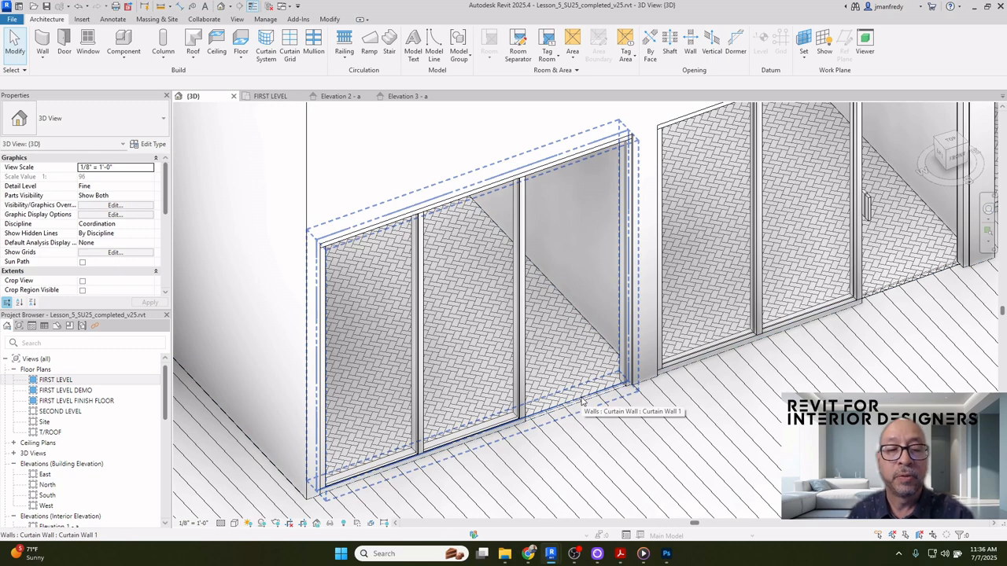
pyautogui.press('Tab')
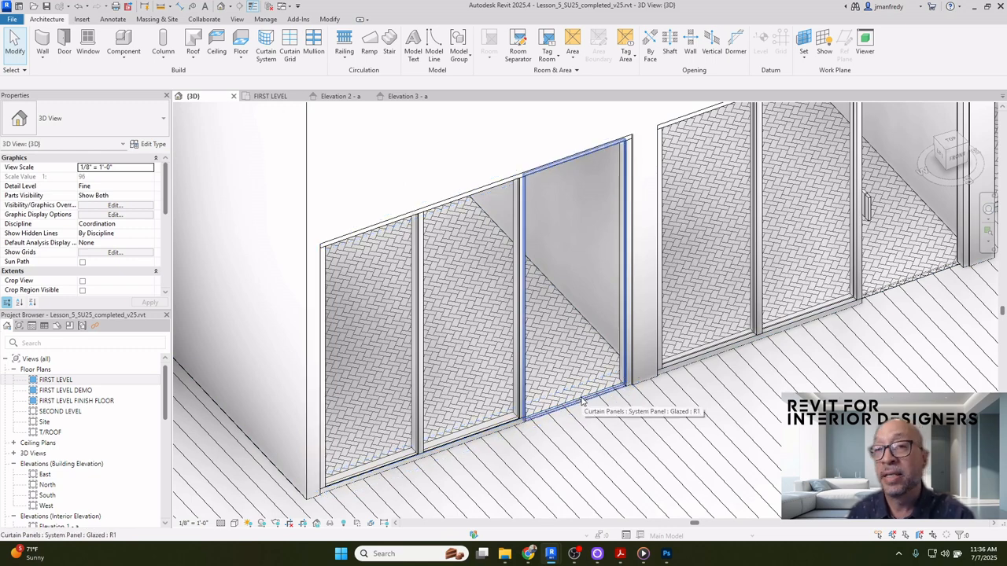
pyautogui.click(582, 402)
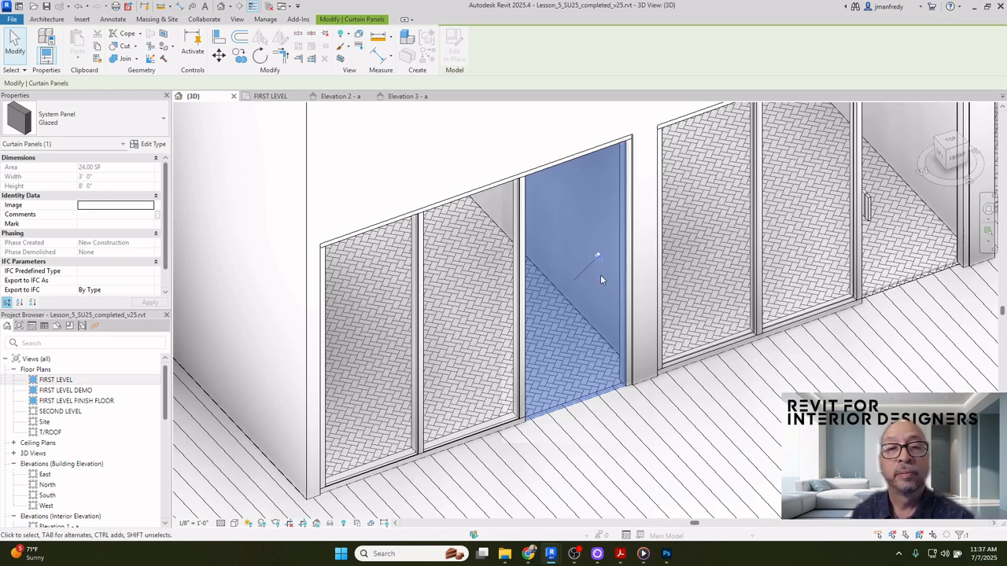
pyautogui.click(641, 403)
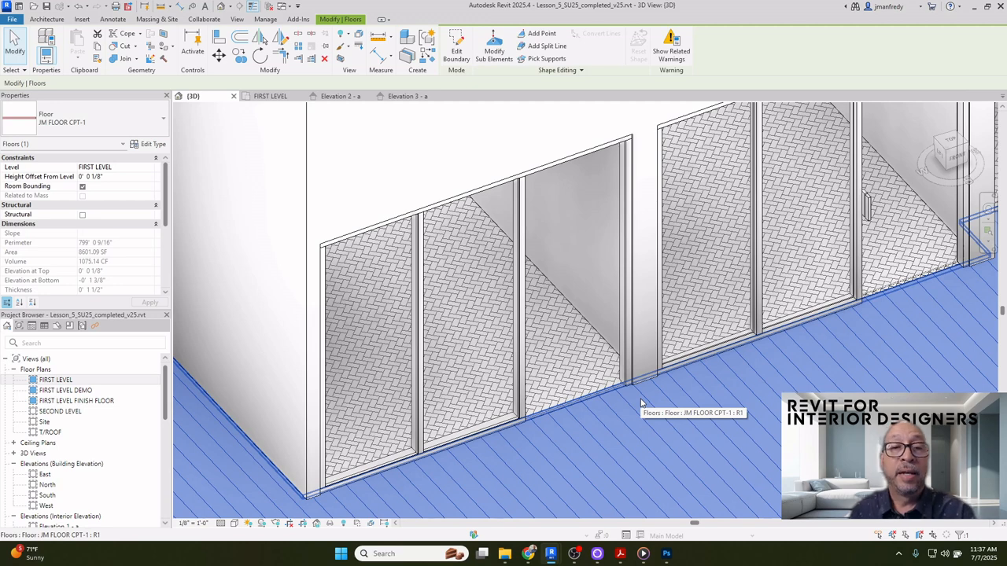
pyautogui.press('Escape')
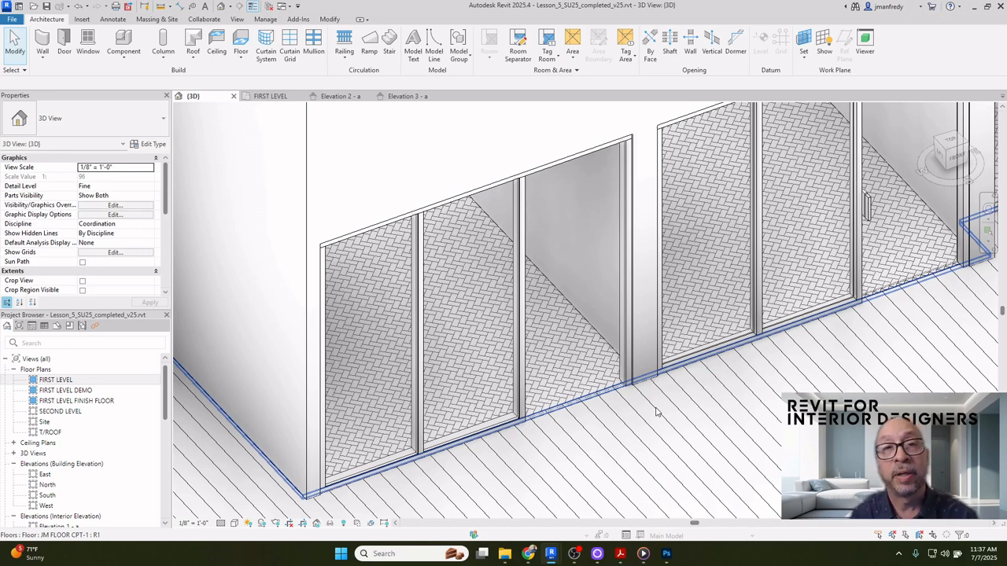
pyautogui.press('Escape')
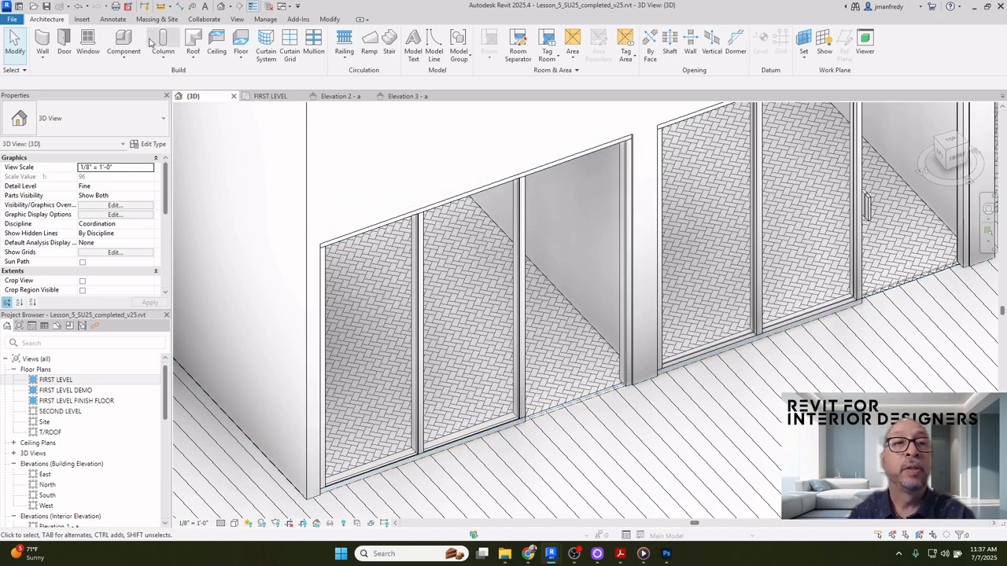
# Browse the Doors category of the Autodesk family library for curtain wall doors, and close the library without loading anything
pyautogui.click(83, 19)
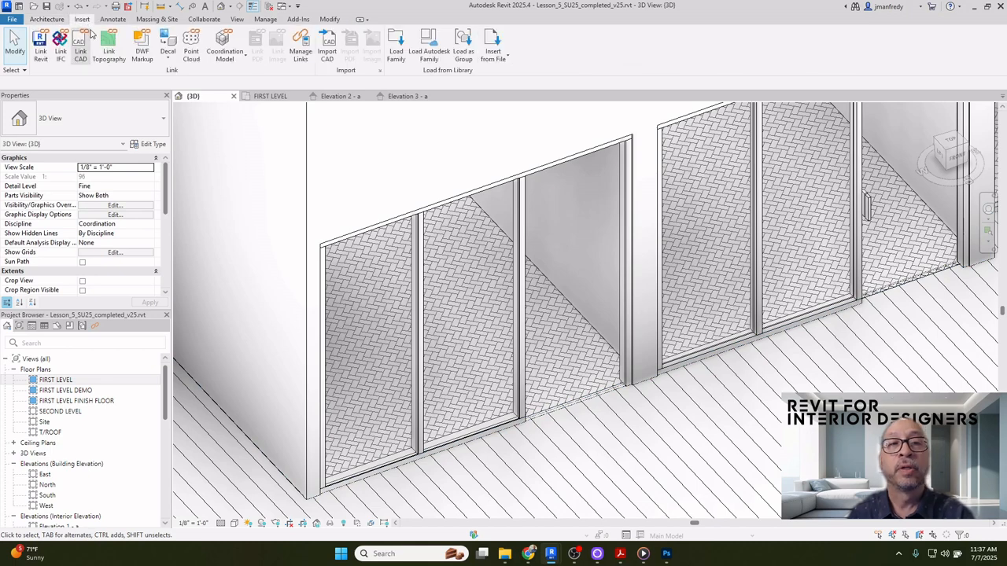
pyautogui.click(431, 55)
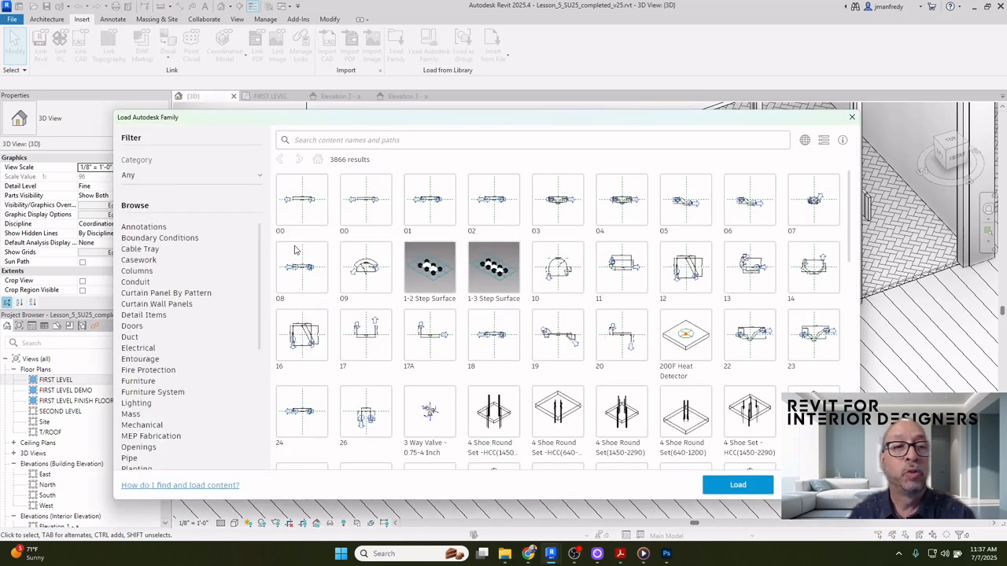
pyautogui.click(132, 325)
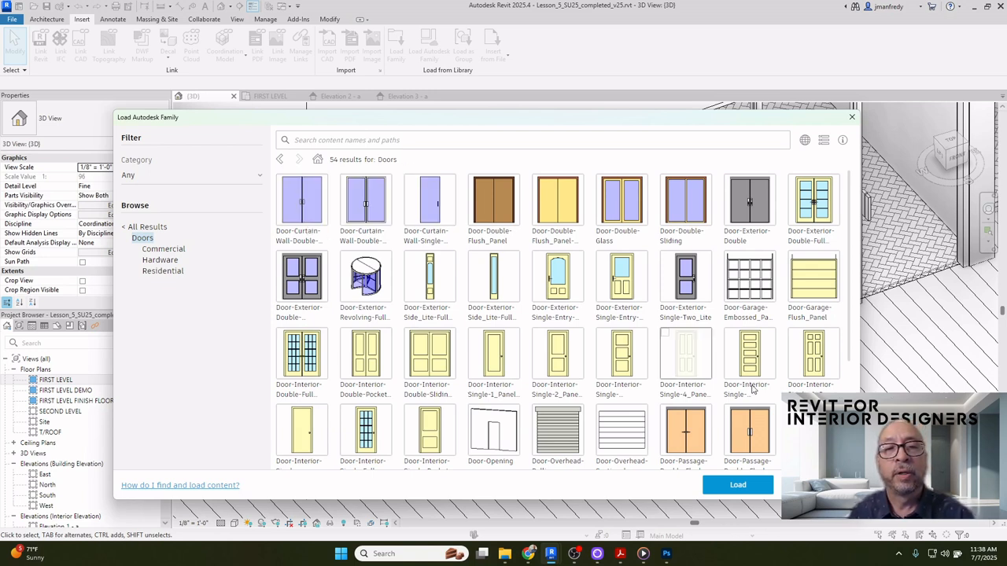
pyautogui.click(815, 485)
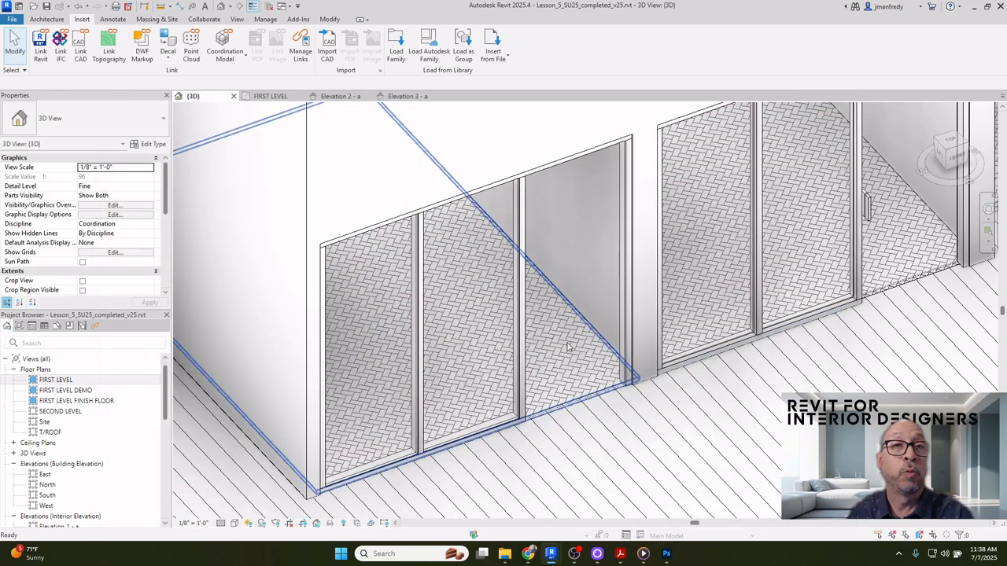
# Unpin the glazed panel in the office curtain wall's door bay and change its type to Door-Curtain-Wall-Single-Glass
pyautogui.press('Tab')
pyautogui.click(582, 401)
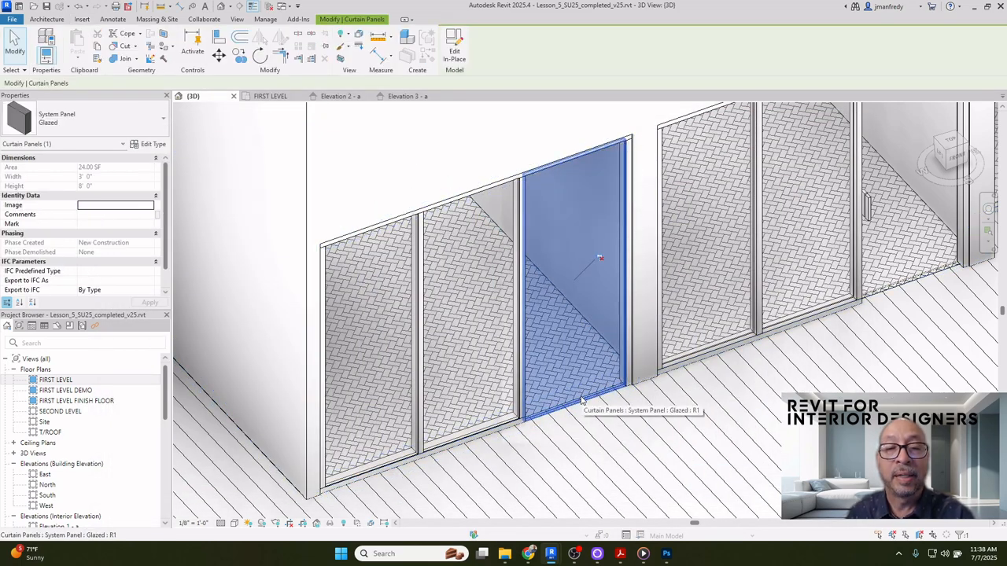
pyautogui.click(600, 260)
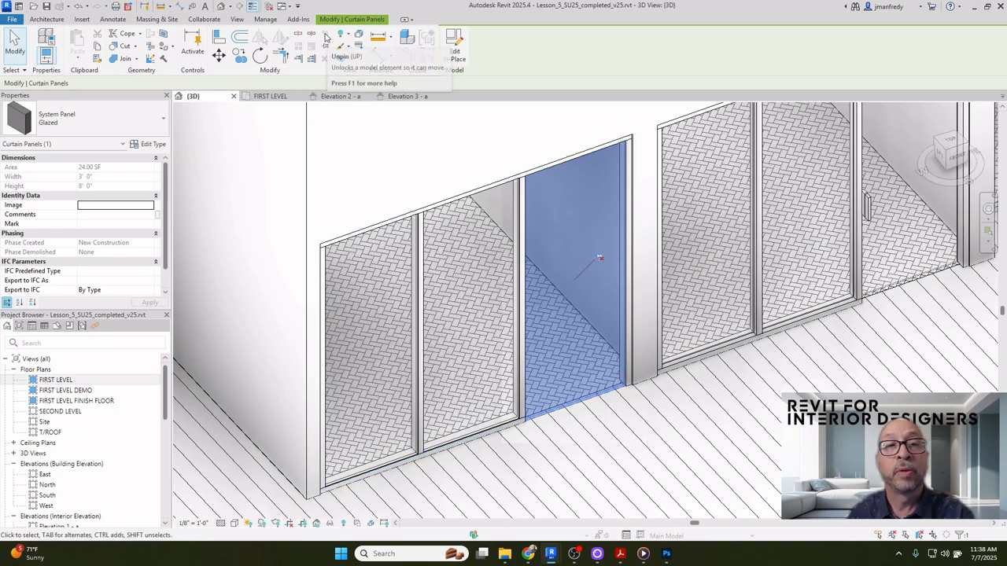
pyautogui.click(155, 119)
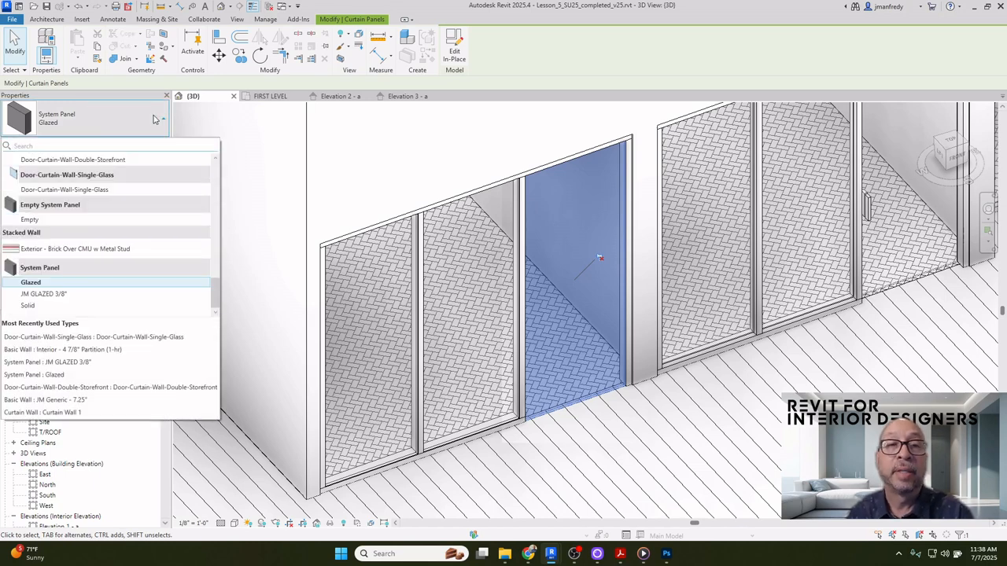
pyautogui.click(84, 192)
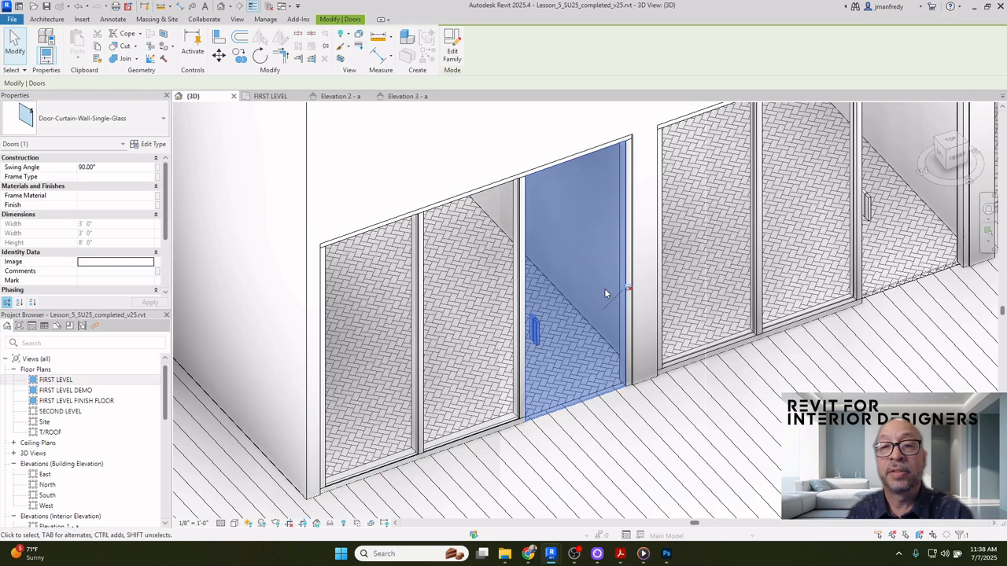
pyautogui.press('Escape')
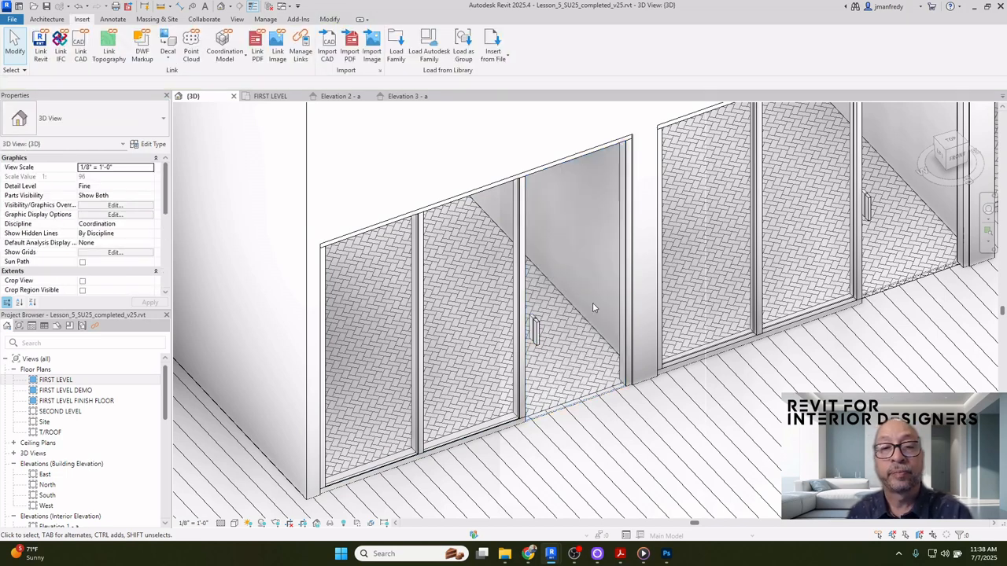
# In the FIRST LEVEL floor plan, flip the office's curtain wall door so that it swings into the room, matching the imported drawing
pyautogui.doubleClick(99, 381)
pyautogui.scroll(3, 440, 314)
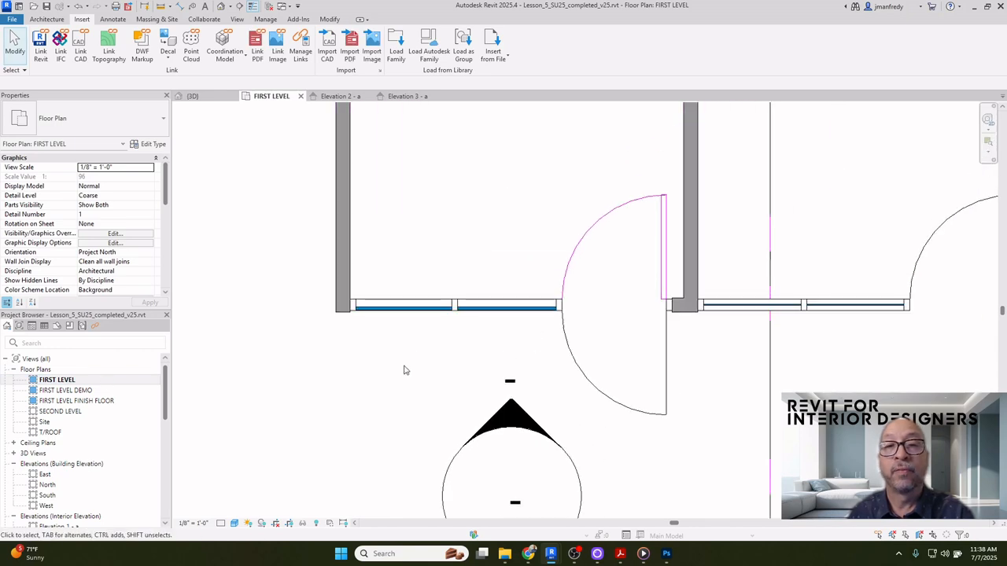
pyautogui.scroll(-2, 497, 365)
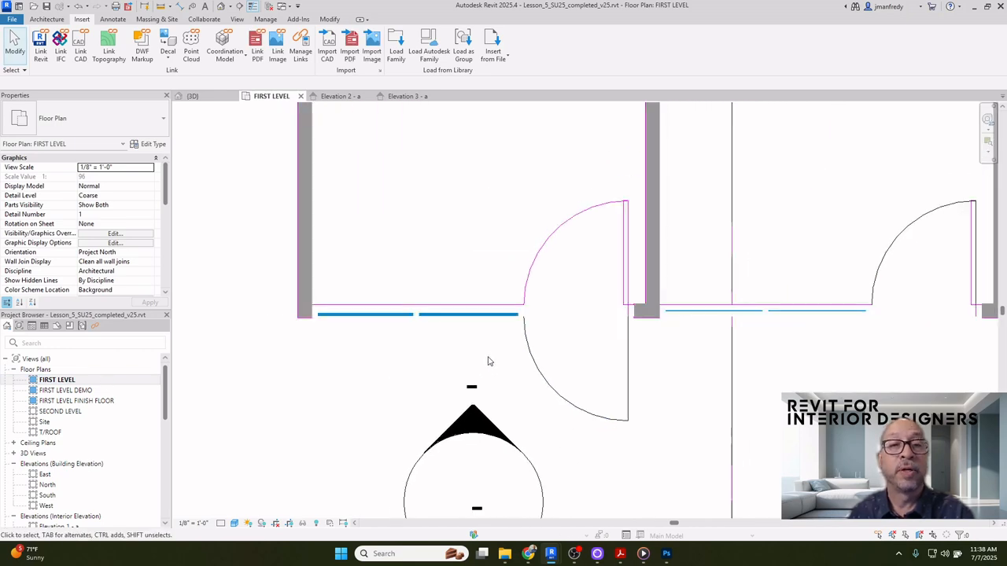
pyautogui.moveTo(494, 364); pyautogui.dragTo(476, 363, button='middle')
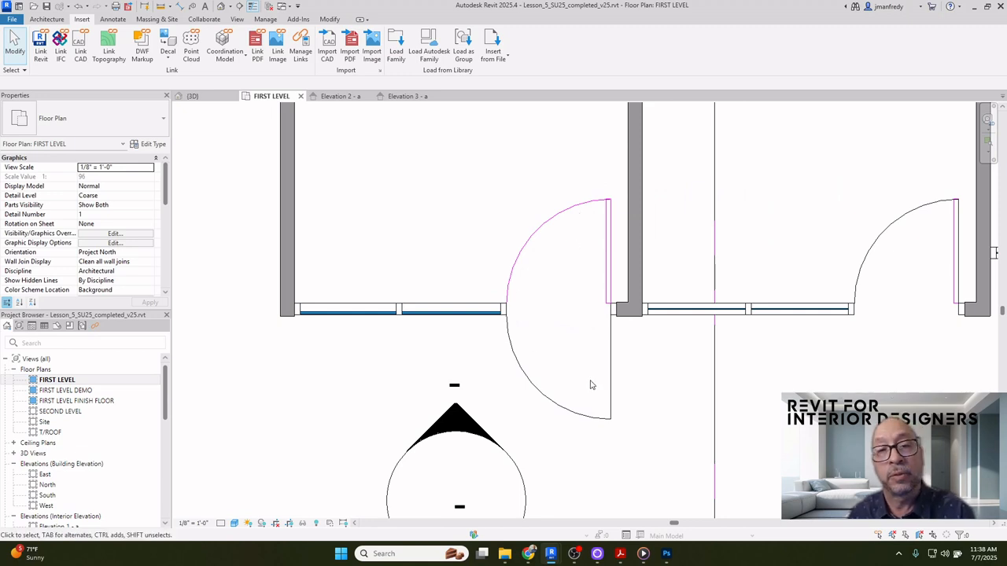
pyautogui.click(537, 385)
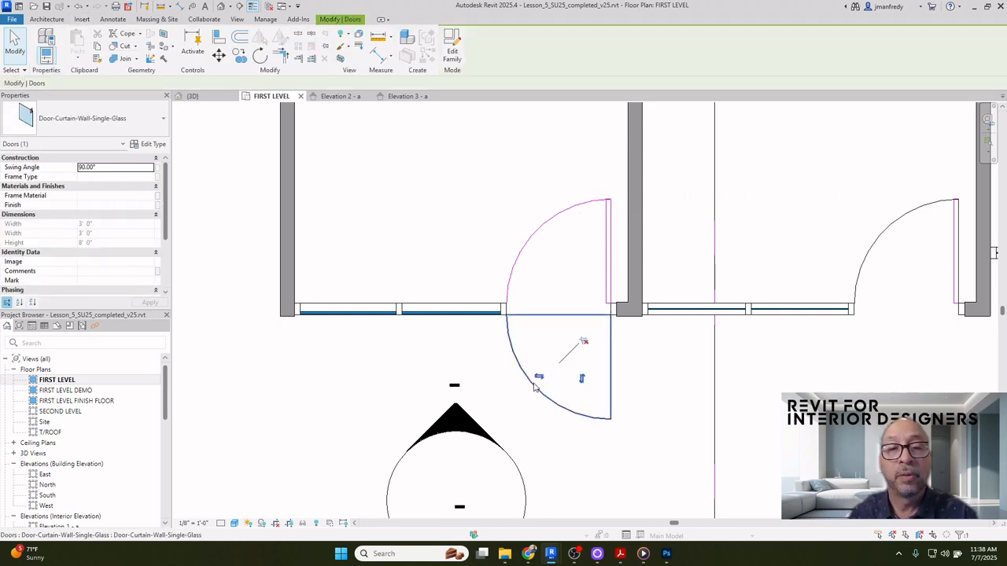
pyautogui.click(581, 380)
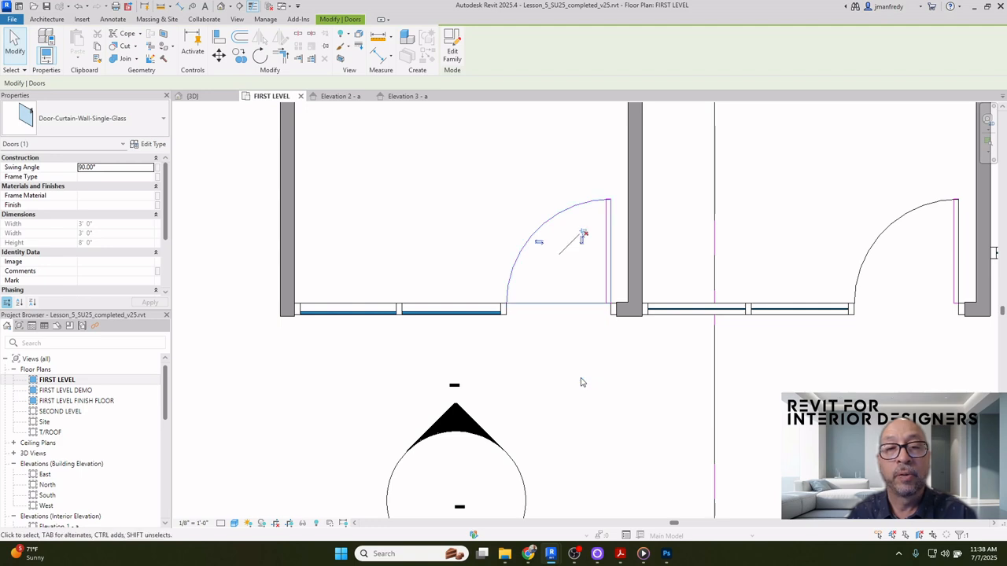
pyautogui.press('Escape')
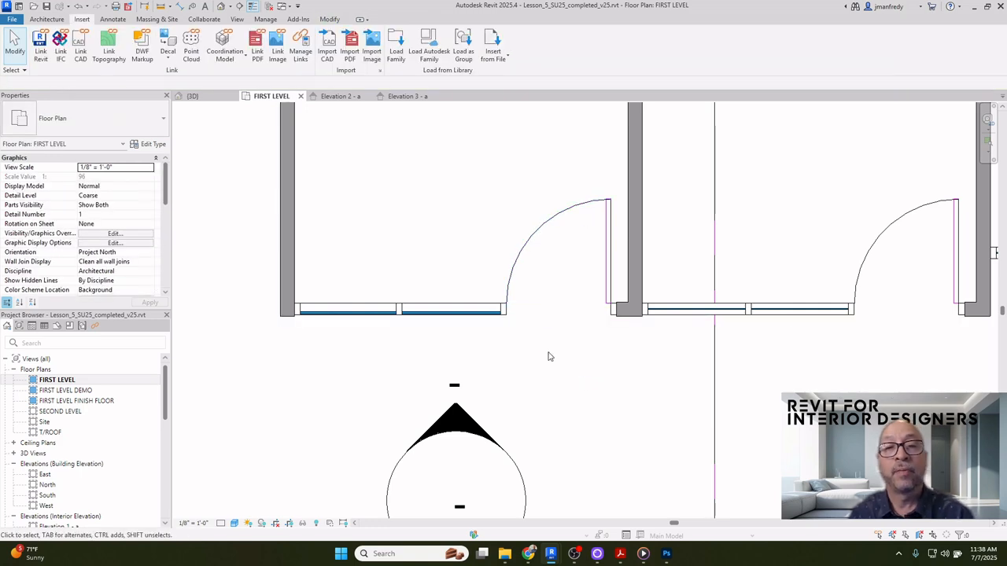
# Examine the storefront doors and curtain walls in plan, and the neighbouring rooms with their walls, columns and doors in 3D
pyautogui.scroll(3, 538, 354)
pyautogui.moveTo(540, 359); pyautogui.dragTo(582, 345, button='middle')
pyautogui.moveTo(767, 305); pyautogui.dragTo(667, 312, button='middle')
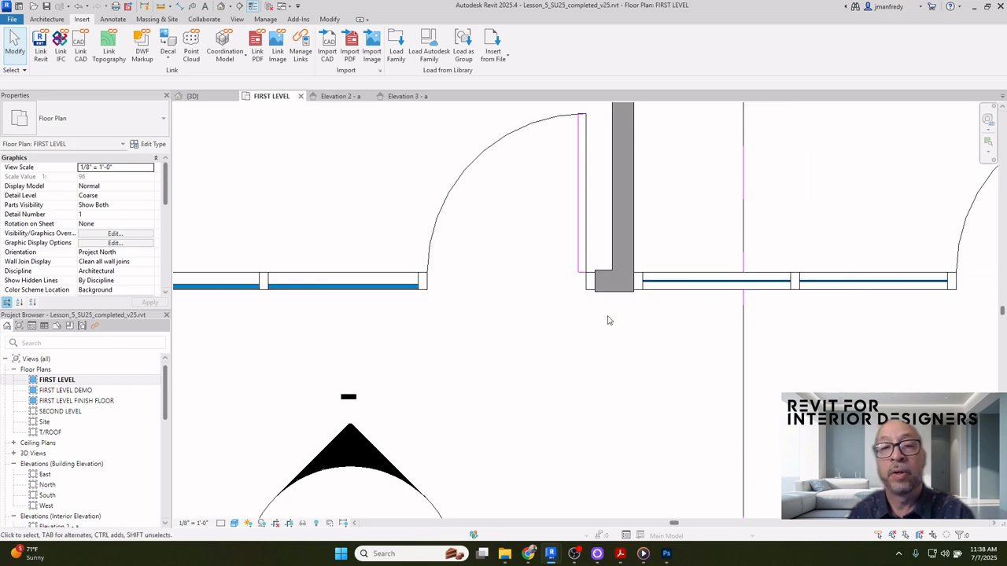
pyautogui.scroll(-3, 607, 320)
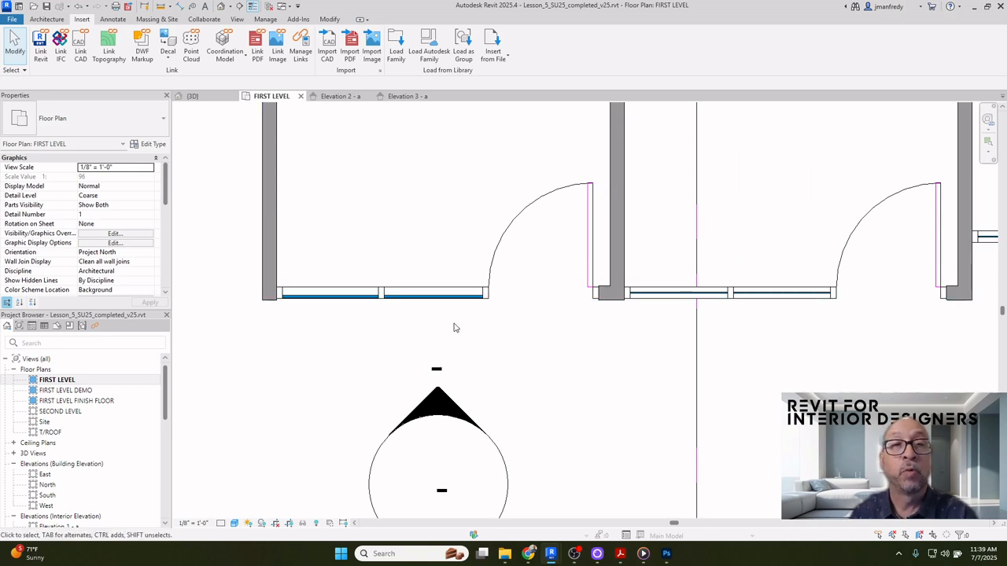
pyautogui.scroll(-3, 472, 285)
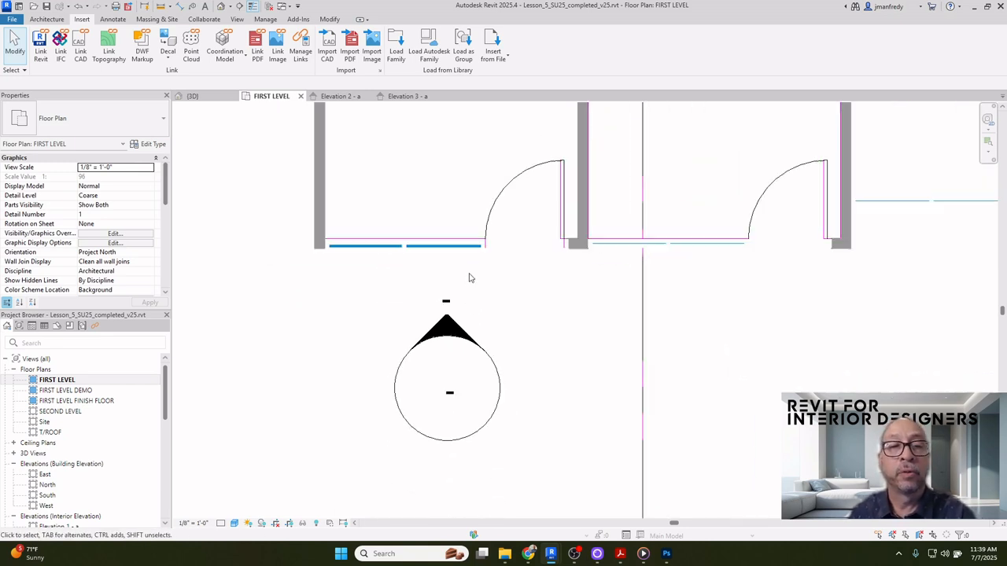
pyautogui.click(221, 7)
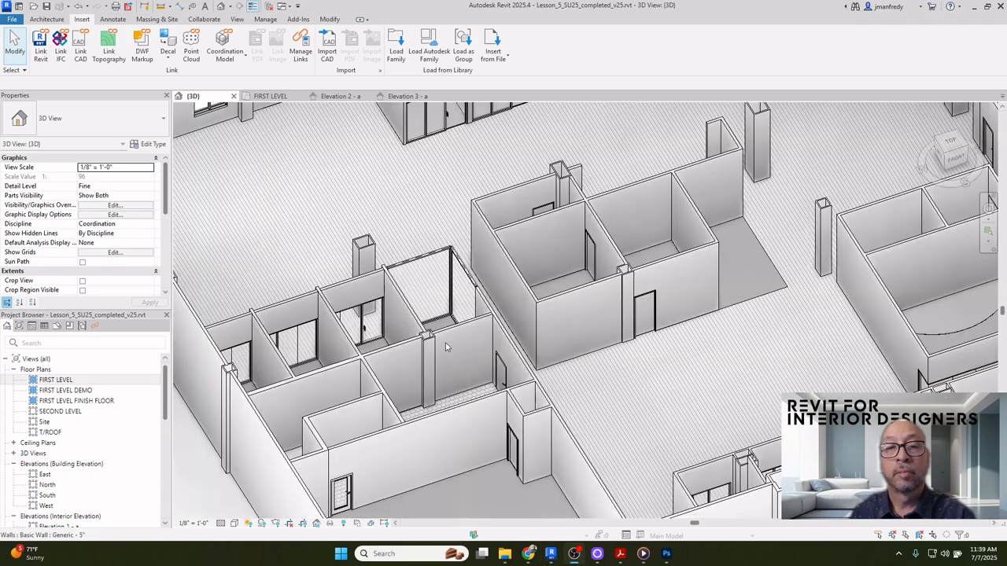
pyautogui.scroll(1, 555, 360)
pyautogui.scroll(2, 555, 360)
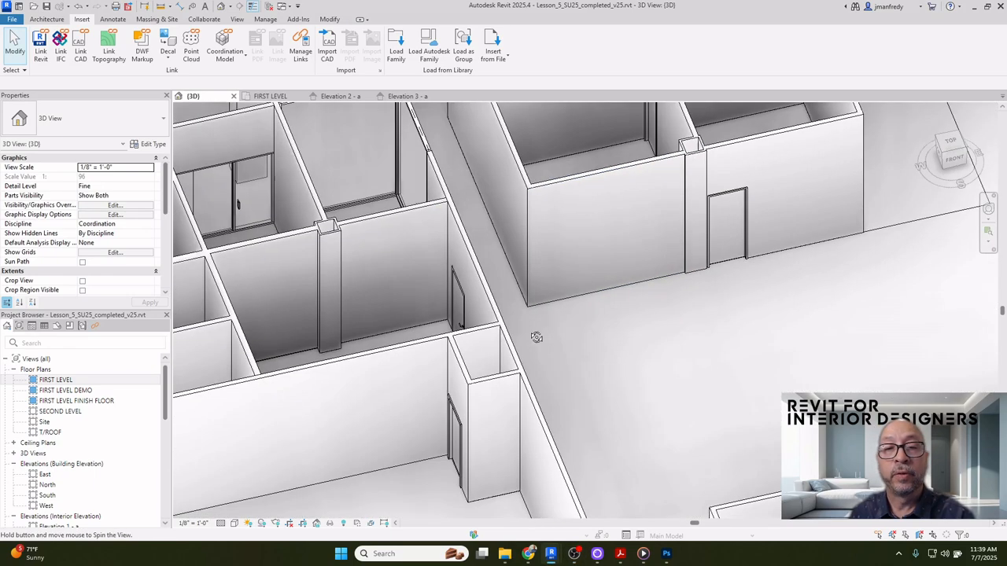
pyautogui.keyDown('shift'); pyautogui.moveTo(536, 337); pyautogui.dragTo(556, 323, button='middle'); pyautogui.keyUp('shift')
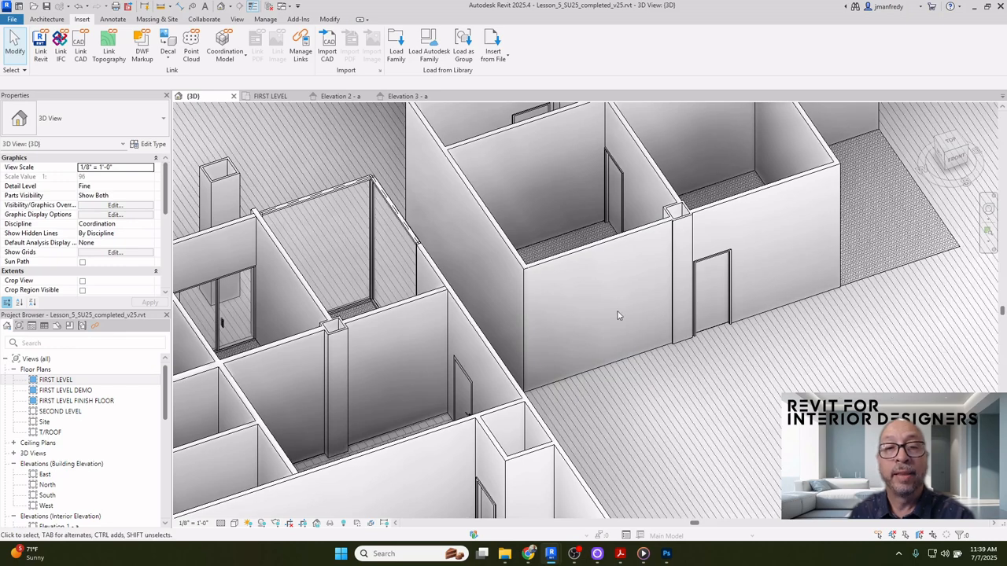
pyautogui.keyDown('shift'); pyautogui.moveTo(622, 312); pyautogui.dragTo(515, 327, button='middle'); pyautogui.keyUp('shift')
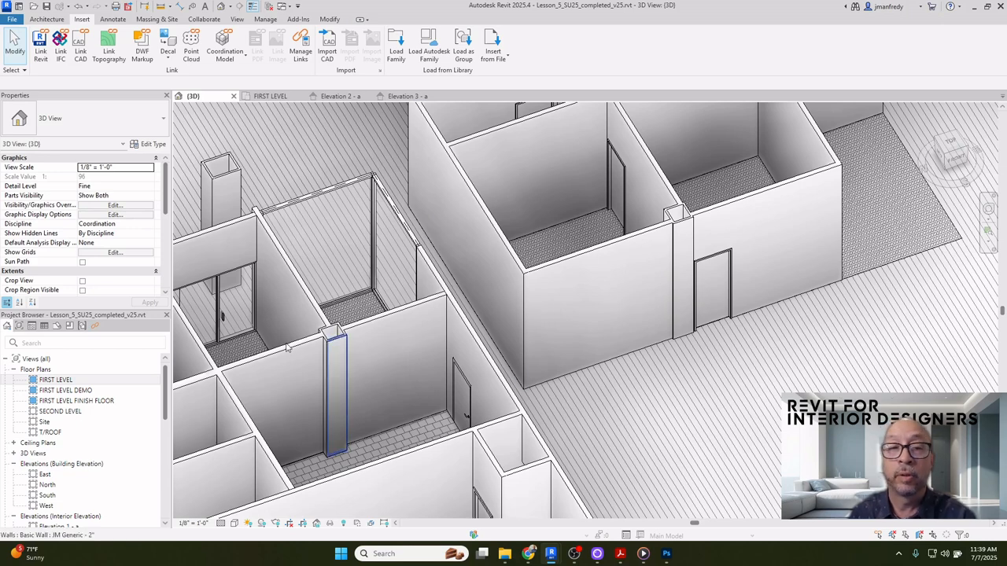
# Open the FIRST LEVEL floor plan and set its visual style to wireframe at the room corner with the B1 partition tag
pyautogui.doubleClick(55, 380)
pyautogui.scroll(-6, 470, 258)
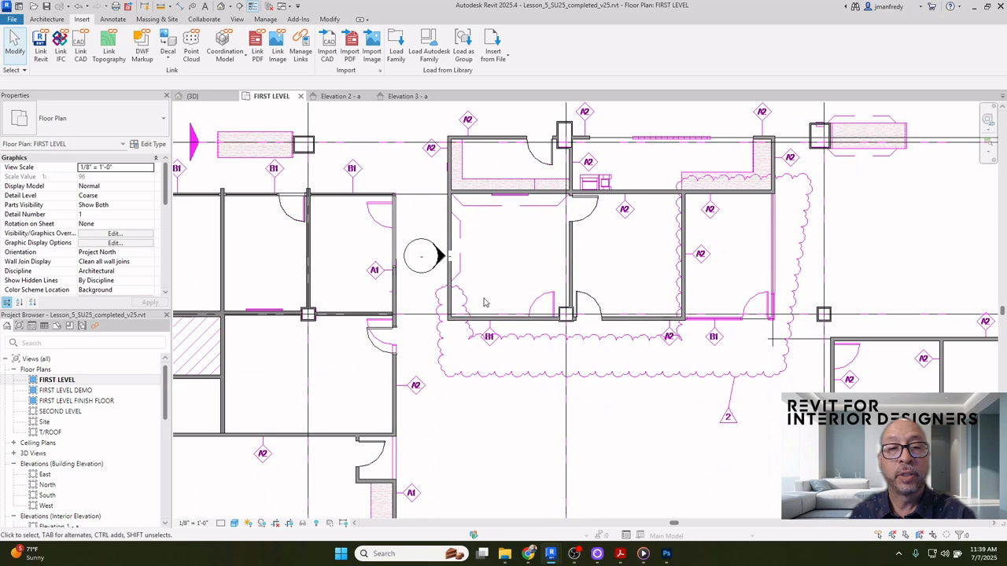
pyautogui.scroll(5, 480, 299)
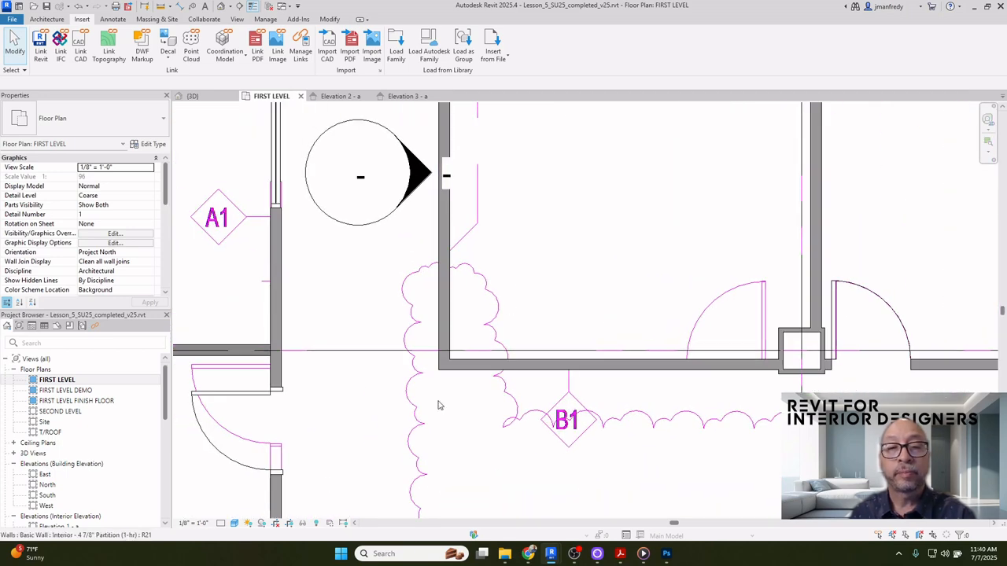
pyautogui.click(221, 524)
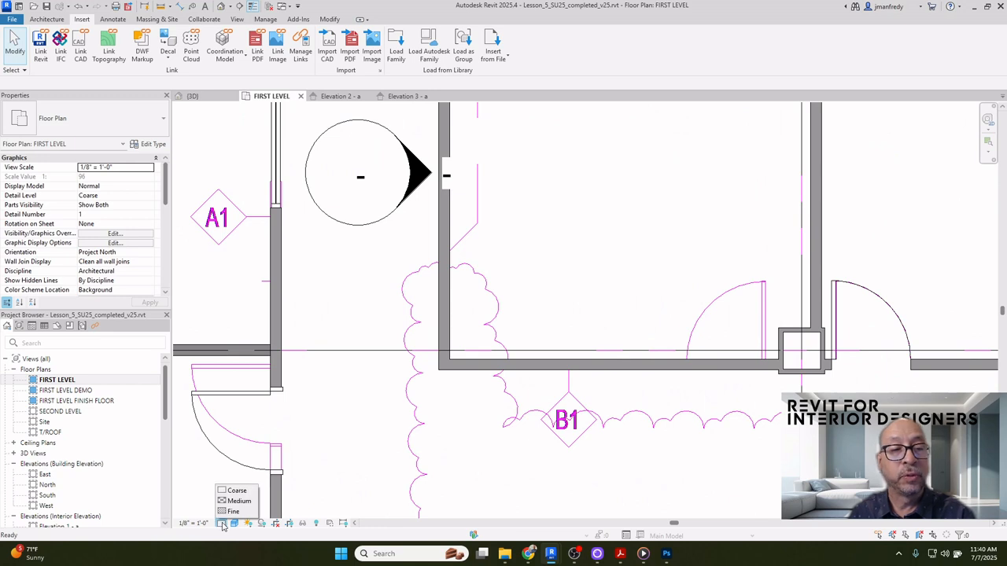
pyautogui.click(233, 523)
pyautogui.click(255, 470)
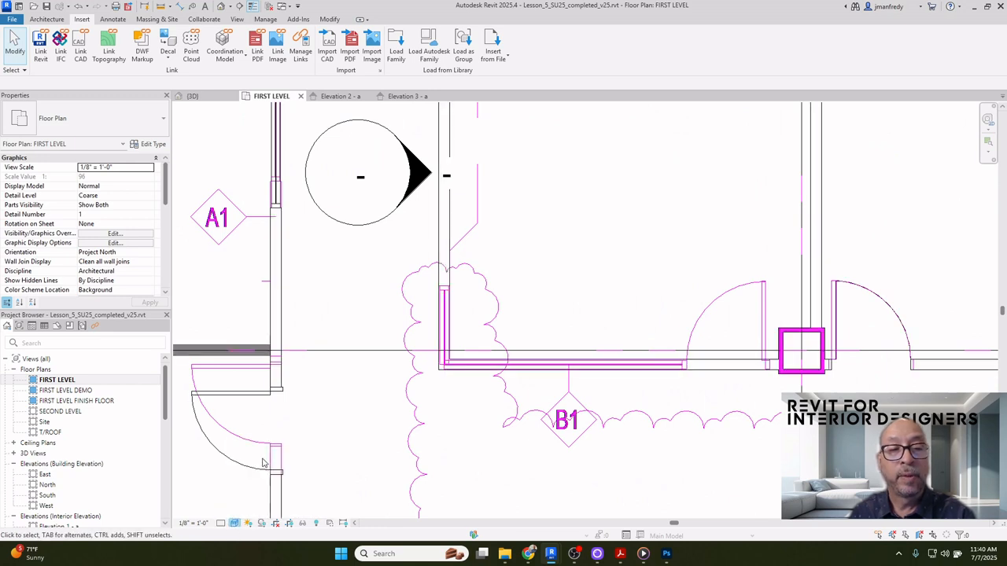
# Examine the imported drawing's B1 storefront from the glazed corner along to the door and the column
pyautogui.moveTo(515, 308); pyautogui.dragTo(496, 225, button='middle')
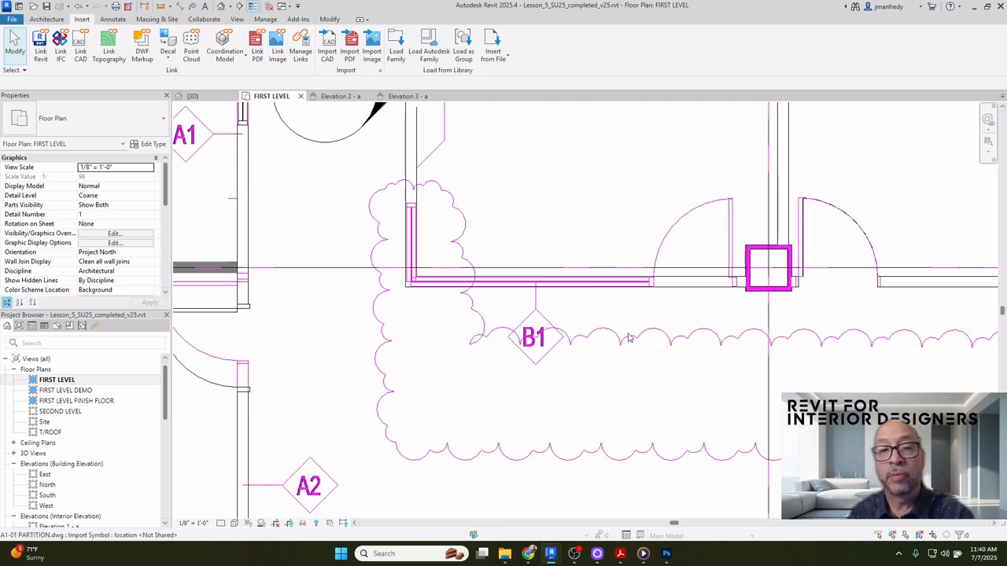
pyautogui.scroll(3, 409, 252)
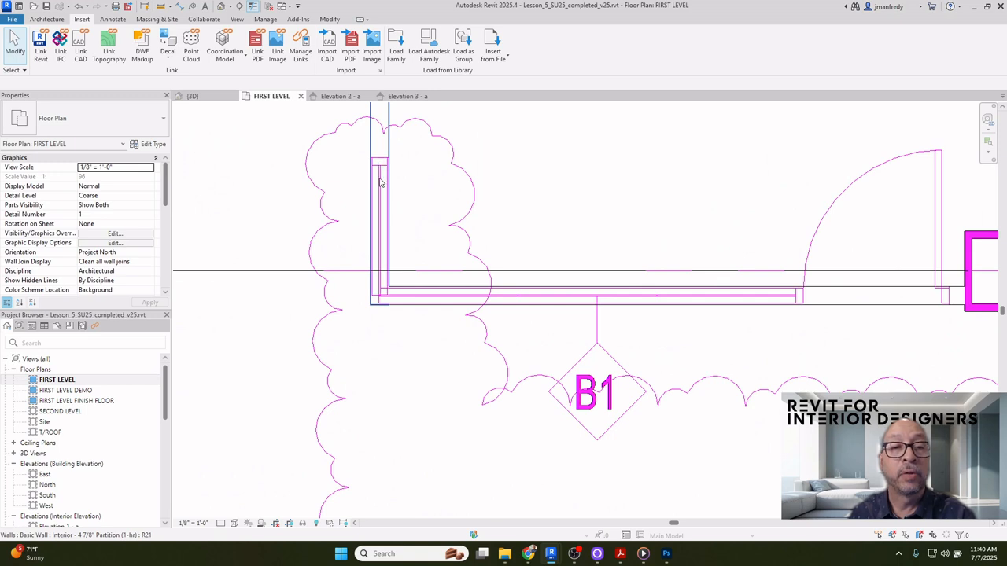
pyautogui.scroll(3, 383, 297)
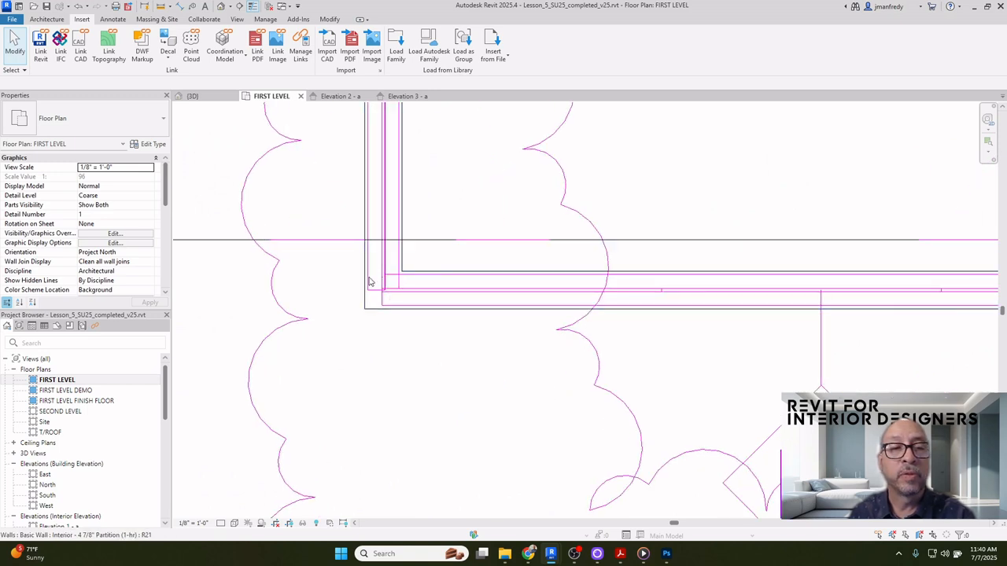
pyautogui.scroll(-3, 376, 236)
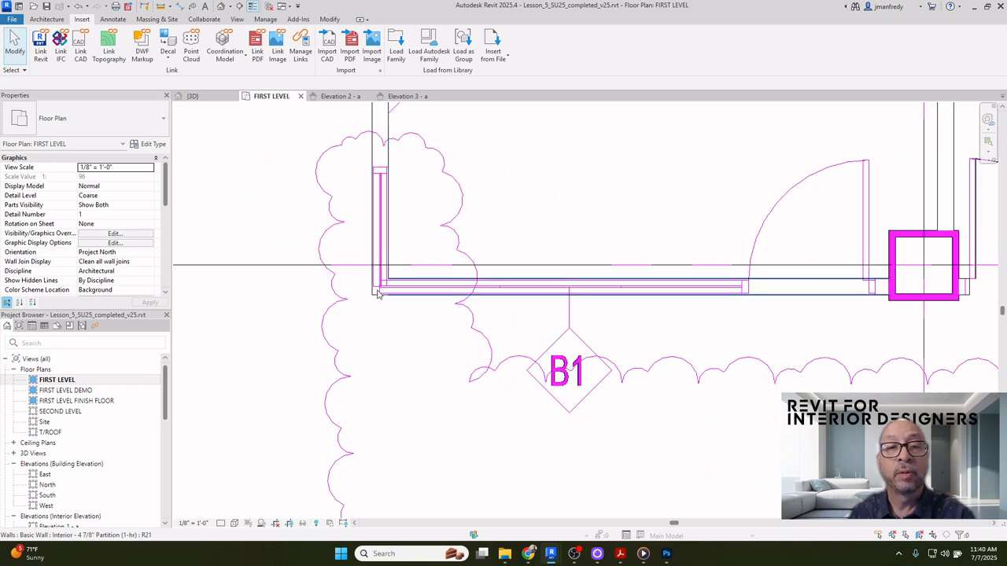
pyautogui.scroll(1, 744, 288)
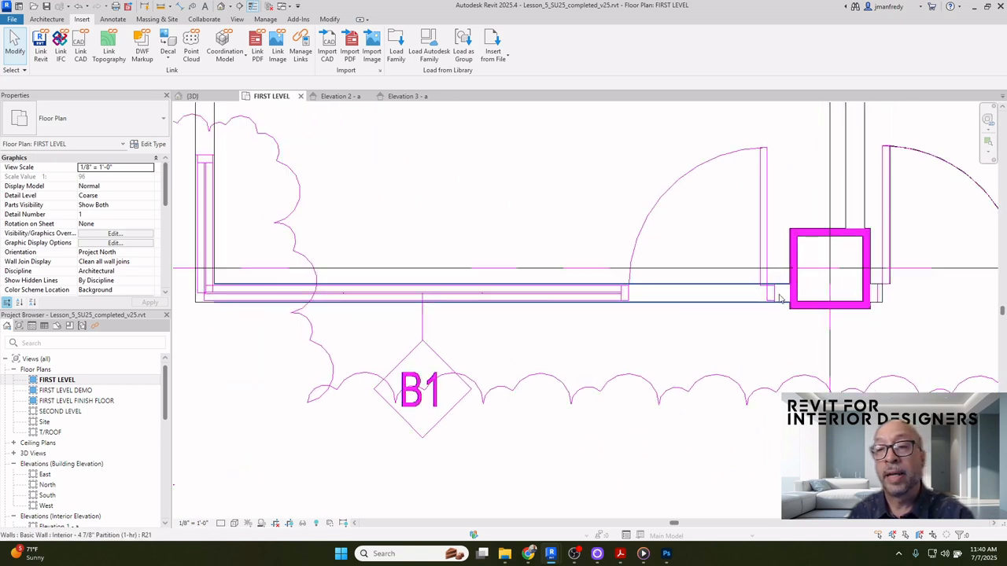
pyautogui.scroll(-1, 669, 309)
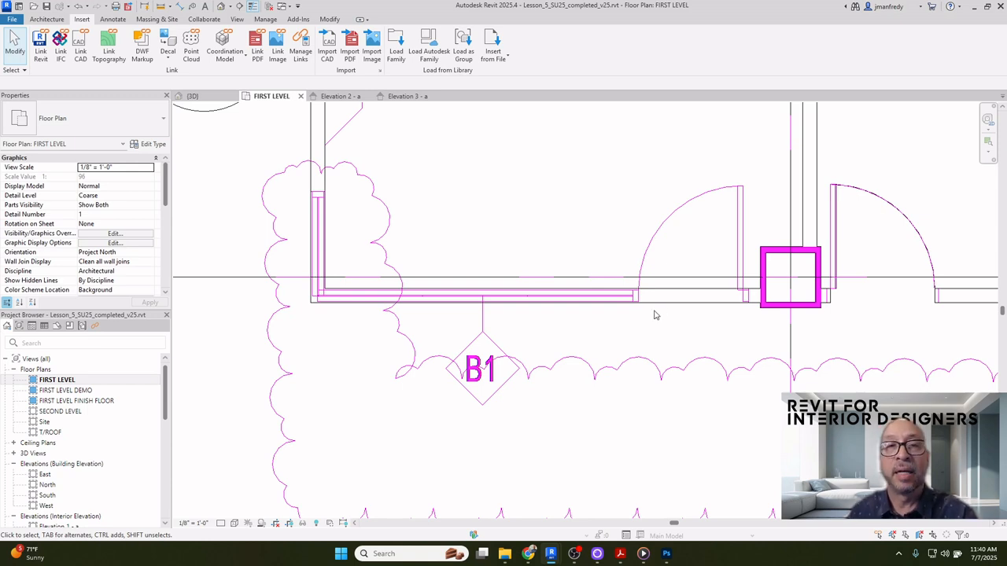
pyautogui.moveTo(524, 228); pyautogui.dragTo(524, 213, button='middle')
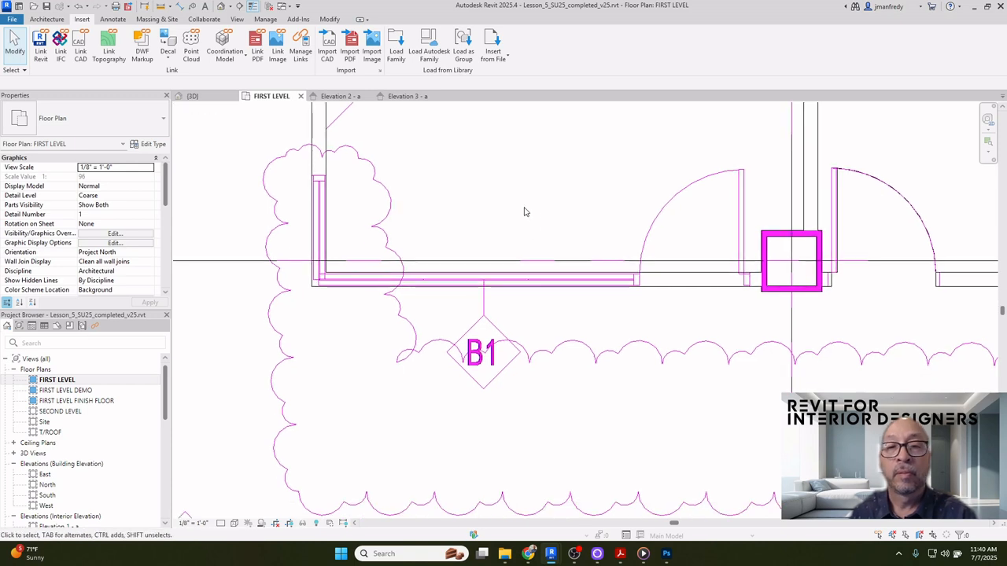
# Draw a vertical reference plane downward from the centre of the drawn mullion at the door end of the B1 glazing
pyautogui.click(48, 20)
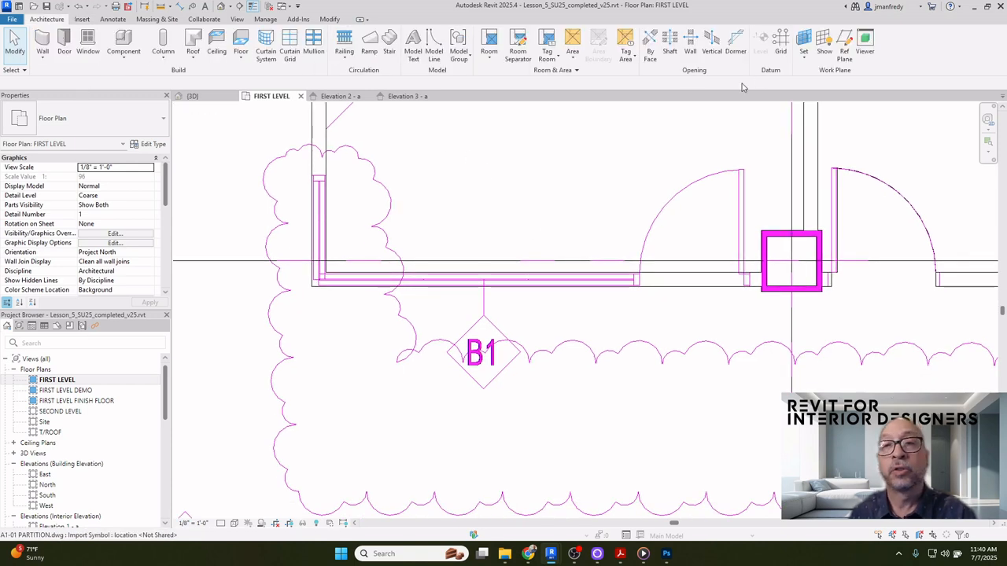
pyautogui.click(844, 43)
pyautogui.scroll(1, 712, 292)
pyautogui.scroll(3, 613, 311)
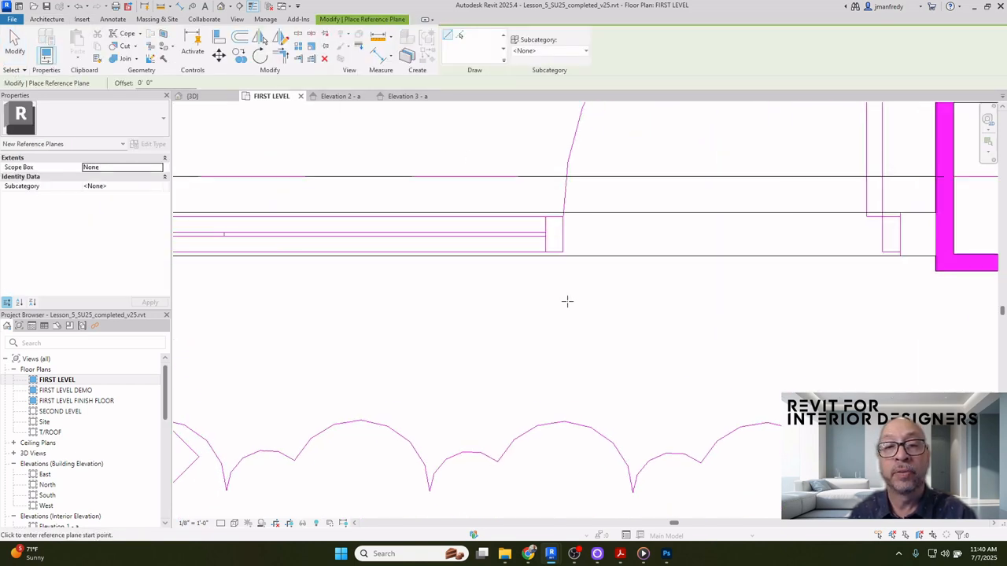
pyautogui.click(553, 245)
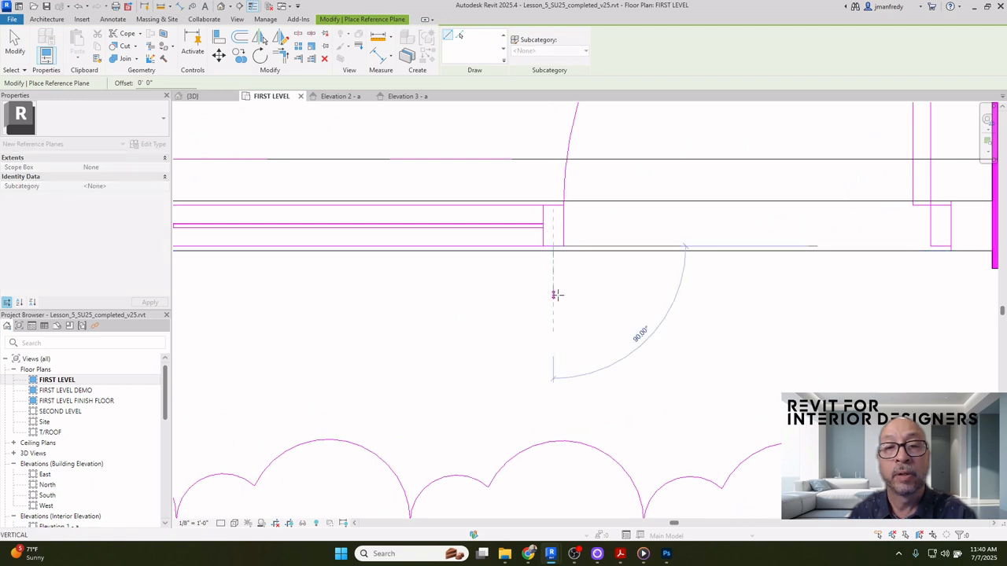
pyautogui.scroll(-2, 556, 292)
pyautogui.click(557, 486)
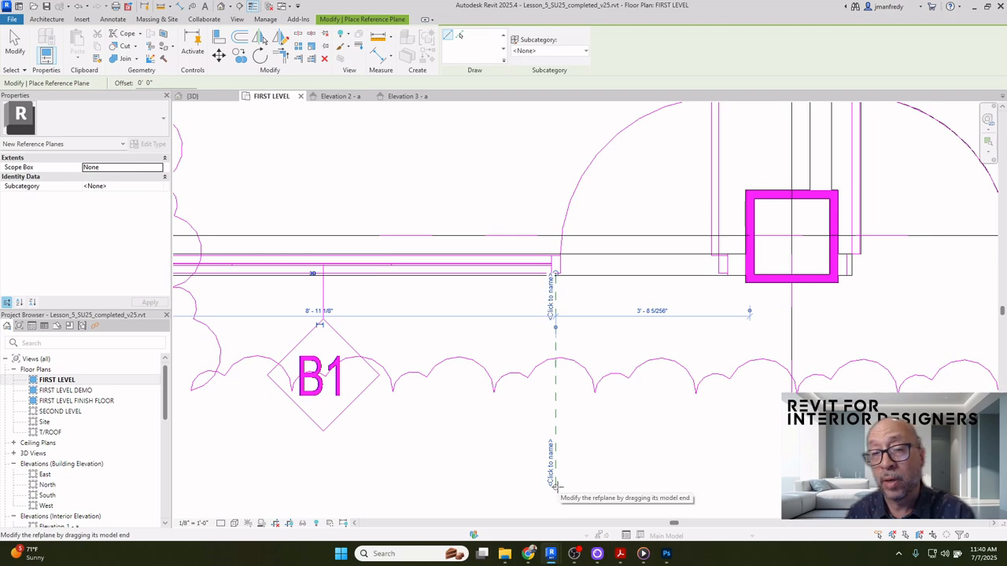
pyautogui.press('Escape')
pyautogui.press('Escape')
# Draw a vertical reference plane downward from the B1 glazing joint nearest the door, just past the B1 tag's leader
pyautogui.moveTo(574, 410); pyautogui.dragTo(637, 380, button='middle')
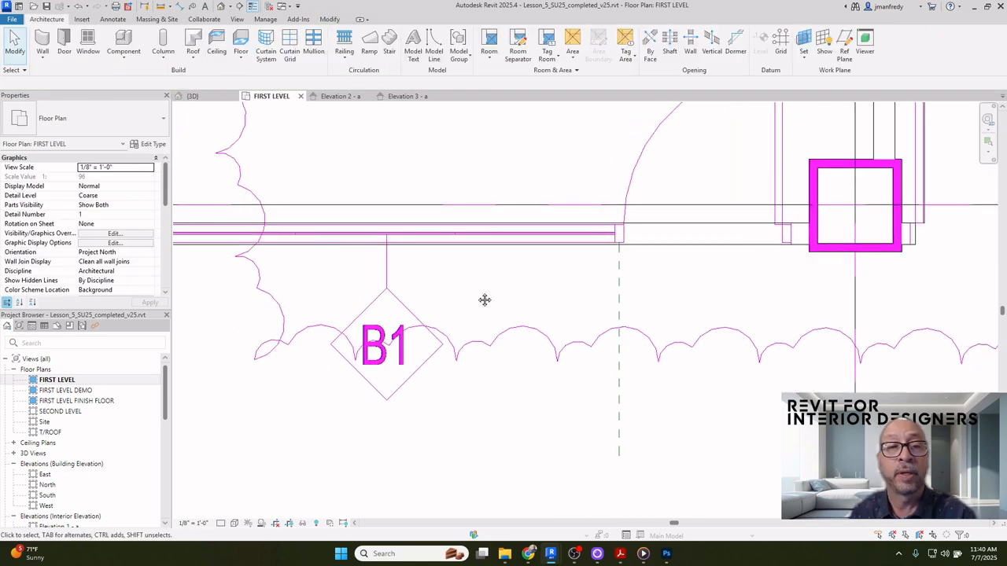
pyautogui.scroll(6, 504, 252)
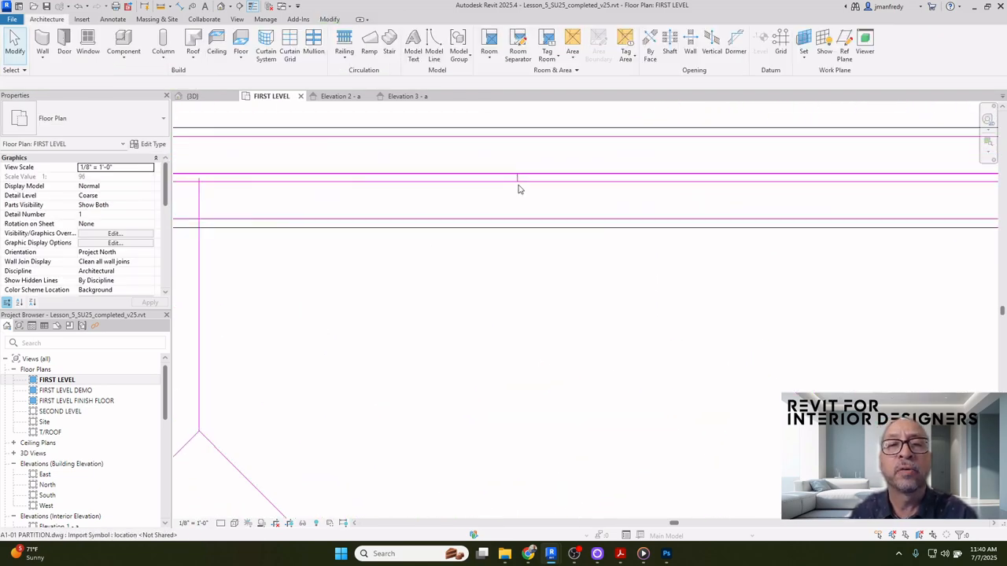
pyautogui.click(844, 43)
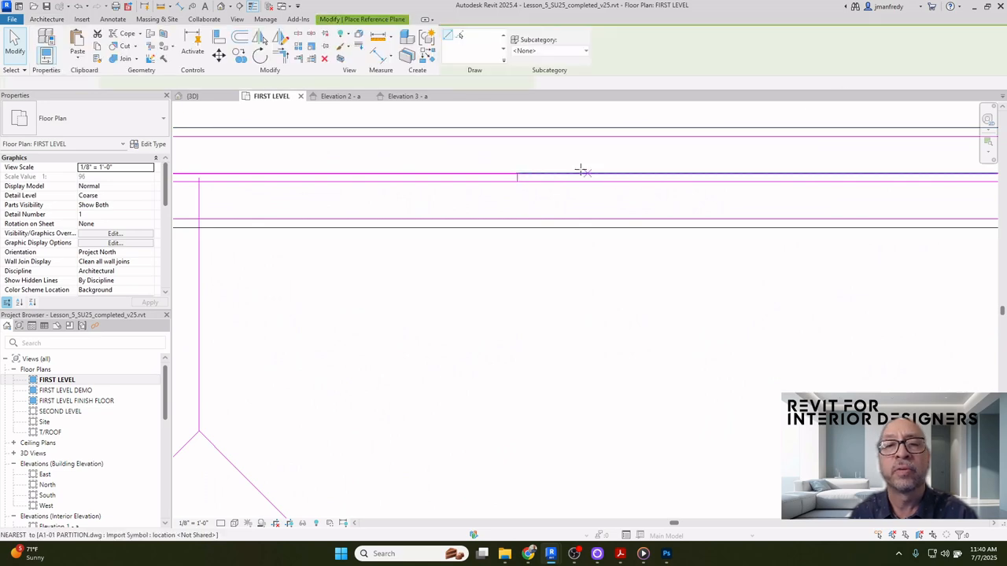
pyautogui.click(516, 174)
pyautogui.scroll(-4, 528, 206)
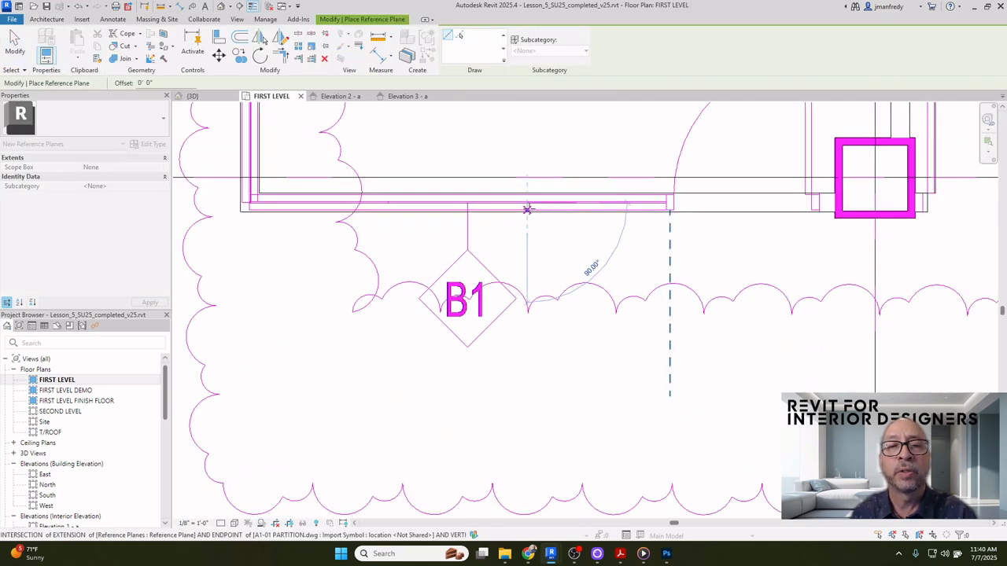
pyautogui.click(527, 407)
pyautogui.press('Escape')
pyautogui.press('Escape')
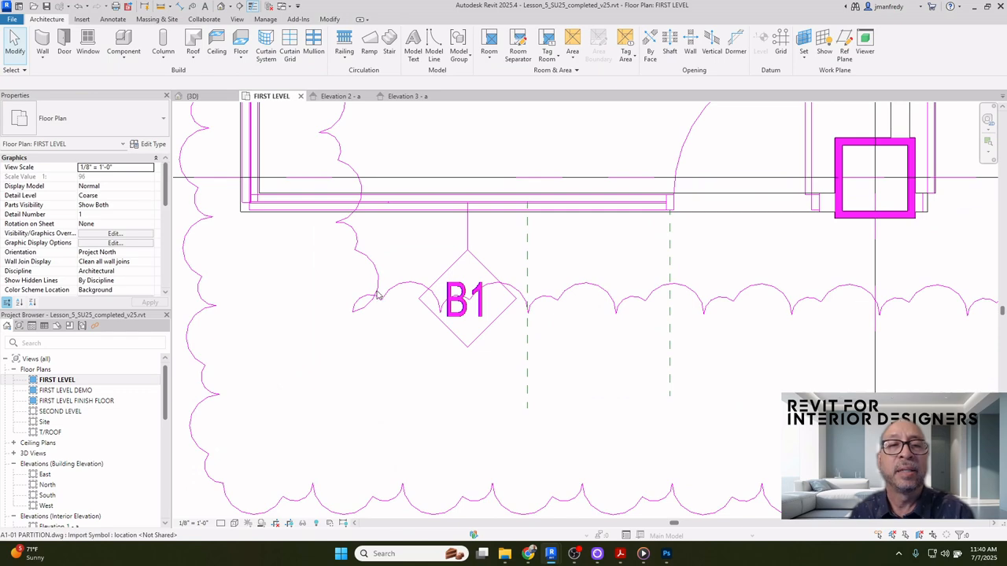
# Draw a vertical reference plane downward from the B1 glazing joint nearest the glazed corner
pyautogui.moveTo(376, 295); pyautogui.dragTo(427, 301, button='middle')
pyautogui.scroll(-1, 427, 302)
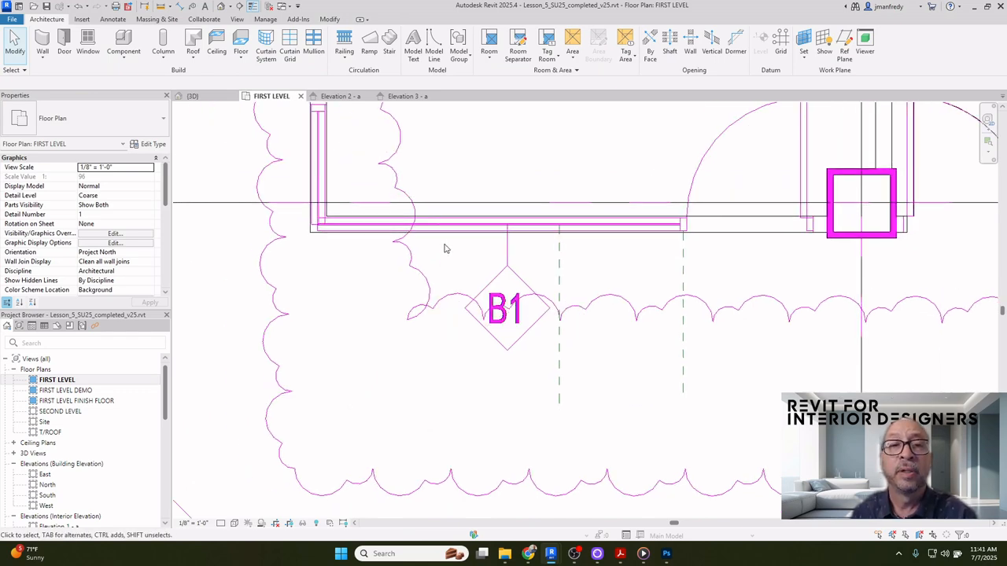
pyautogui.scroll(4, 444, 249)
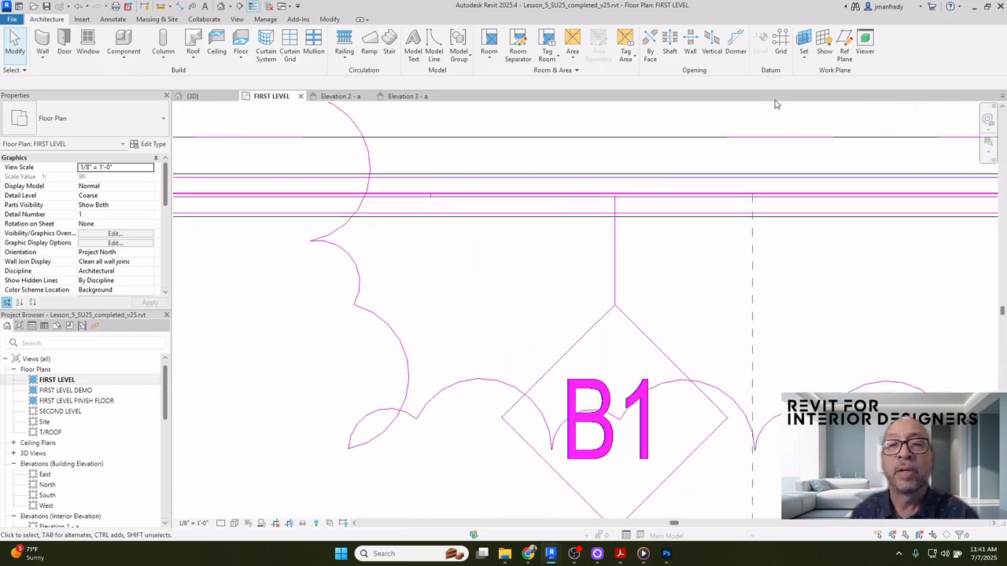
pyautogui.click(846, 52)
pyautogui.scroll(3, 440, 201)
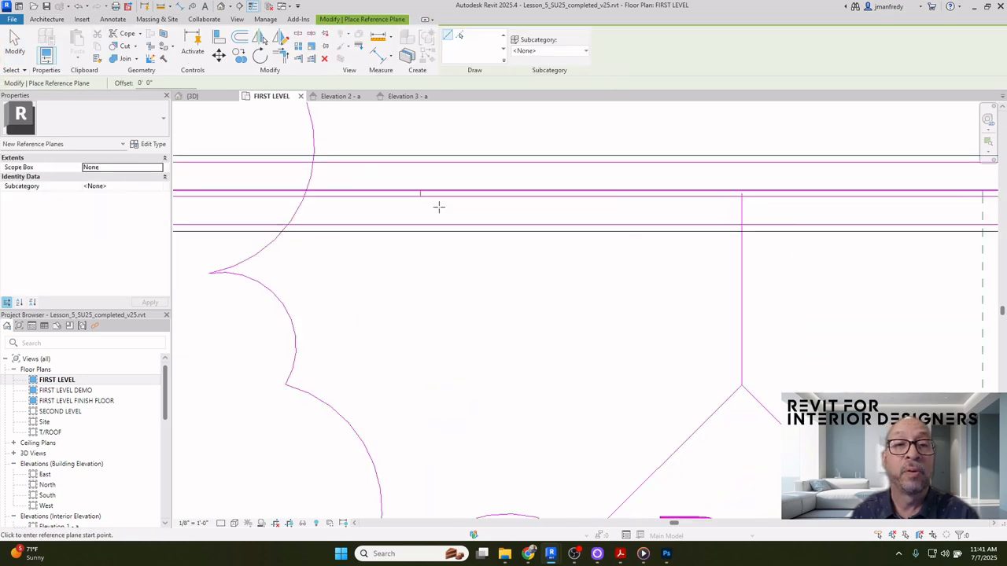
pyautogui.click(419, 192)
pyautogui.scroll(-3, 417, 378)
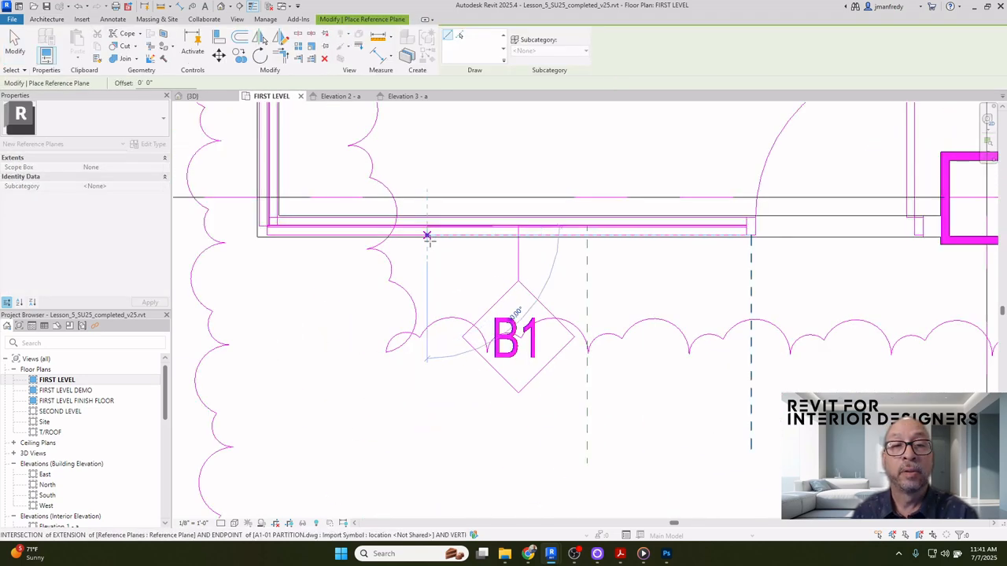
pyautogui.scroll(-2, 417, 394)
pyautogui.click(417, 406)
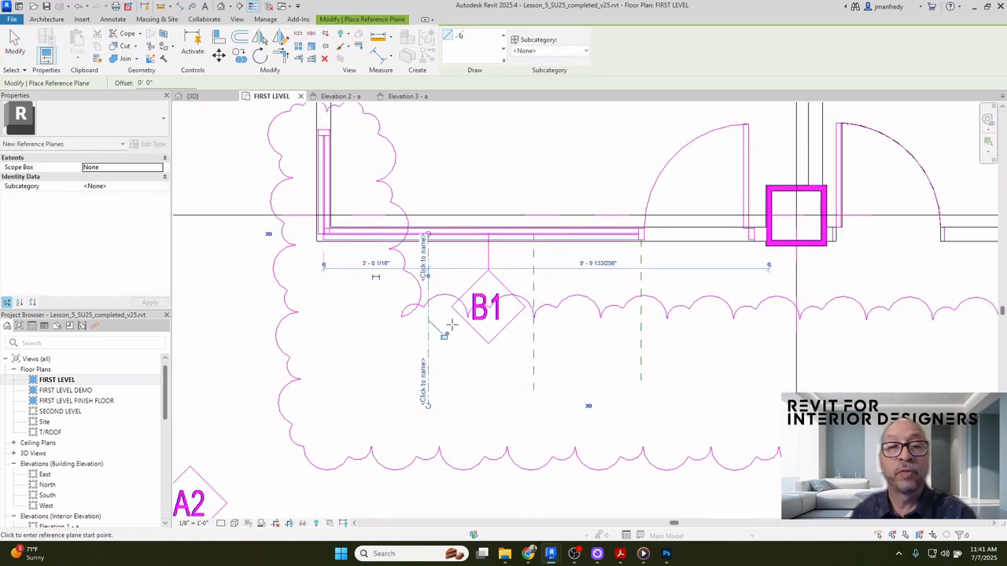
pyautogui.press('Escape')
pyautogui.press('Escape')
# Examine the drawn glazing corner, the door jamb beside the column, and the type and constraints of the existing wall hosting the storefront
pyautogui.moveTo(456, 321); pyautogui.dragTo(490, 347, button='middle')
pyautogui.scroll(3, 375, 225)
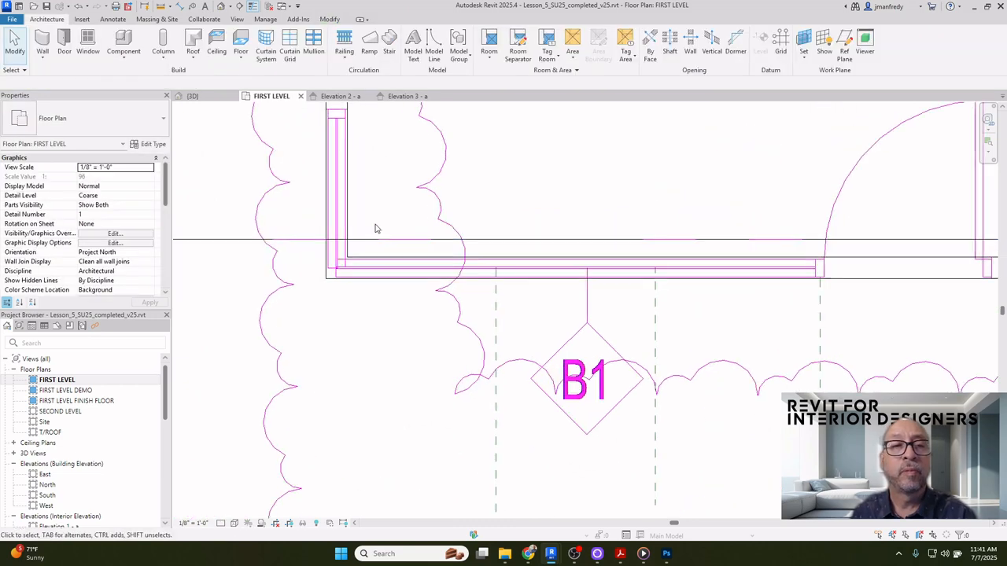
pyautogui.scroll(-3, 337, 213)
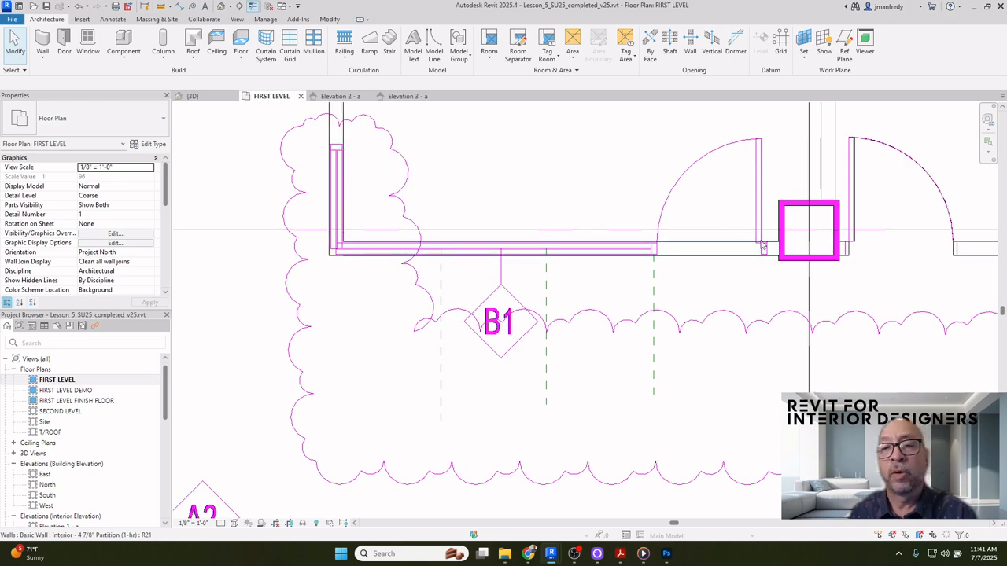
pyautogui.moveTo(771, 285); pyautogui.dragTo(690, 195, button='middle')
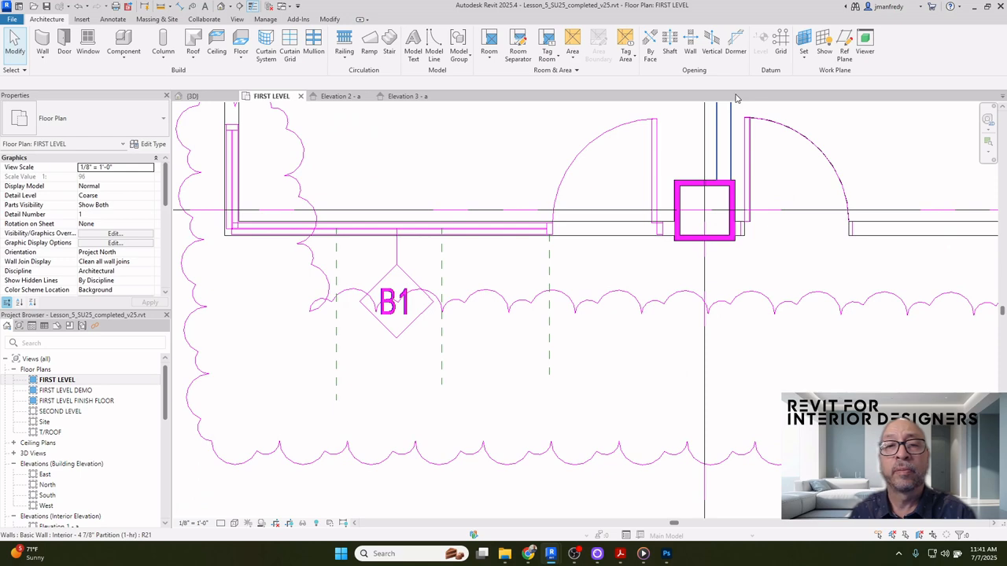
pyautogui.scroll(5, 668, 250)
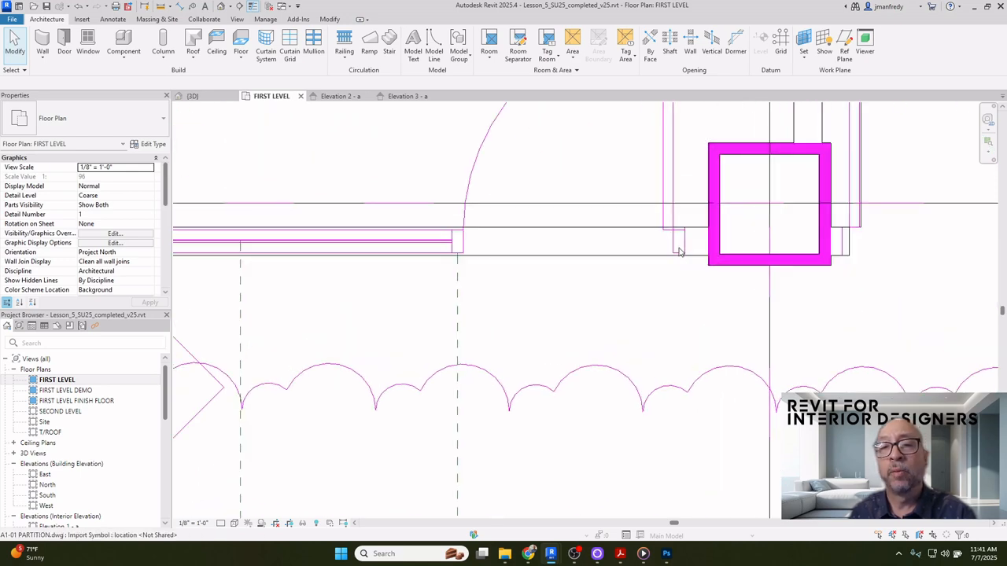
pyautogui.scroll(2, 680, 252)
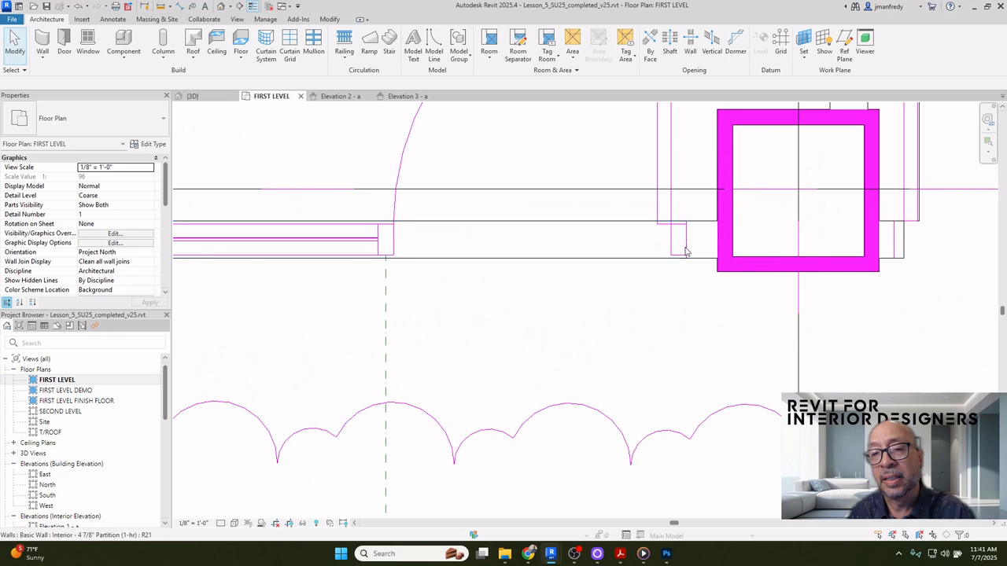
pyautogui.click(458, 259)
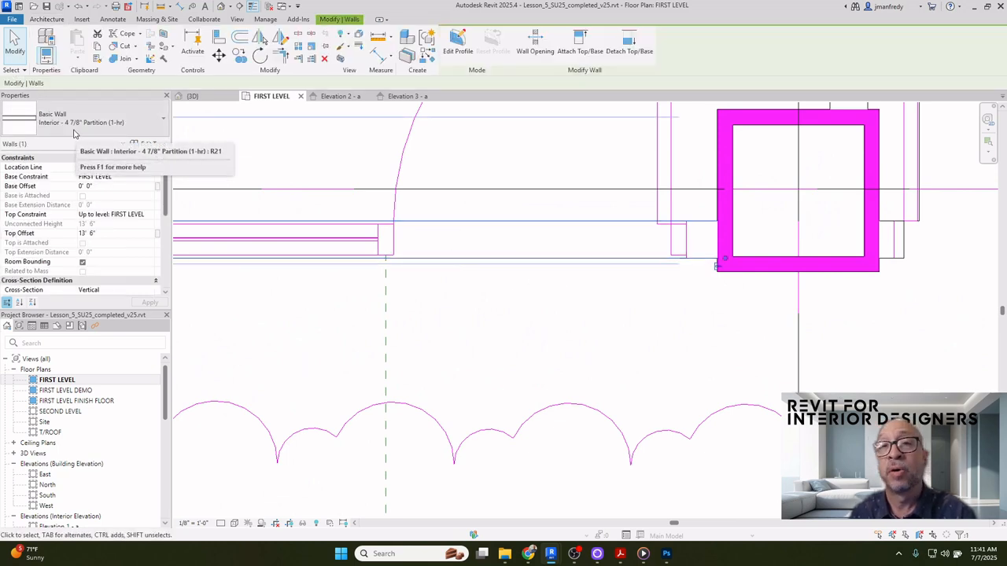
pyautogui.scroll(-4, 484, 258)
pyautogui.moveTo(510, 283); pyautogui.dragTo(592, 290, button='middle')
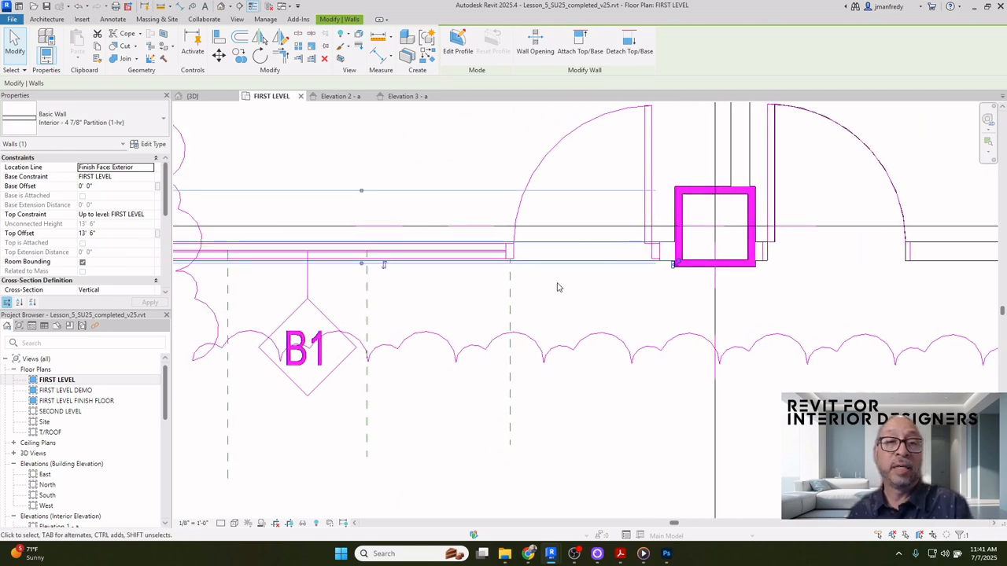
pyautogui.scroll(-1, 559, 286)
pyautogui.press('Escape')
pyautogui.moveTo(236, 277); pyautogui.dragTo(396, 290, button='middle')
pyautogui.scroll(4, 339, 286)
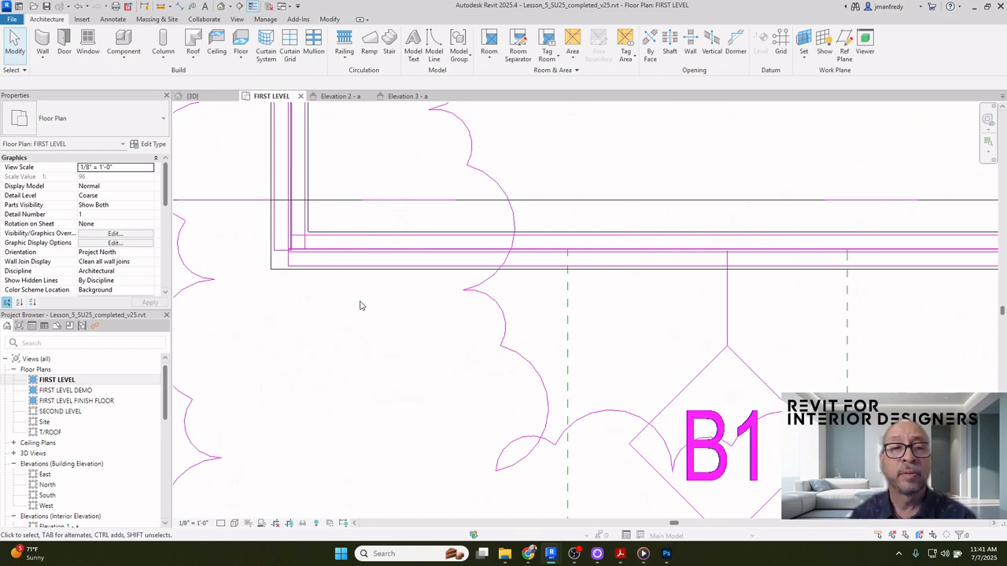
pyautogui.scroll(-4, 361, 306)
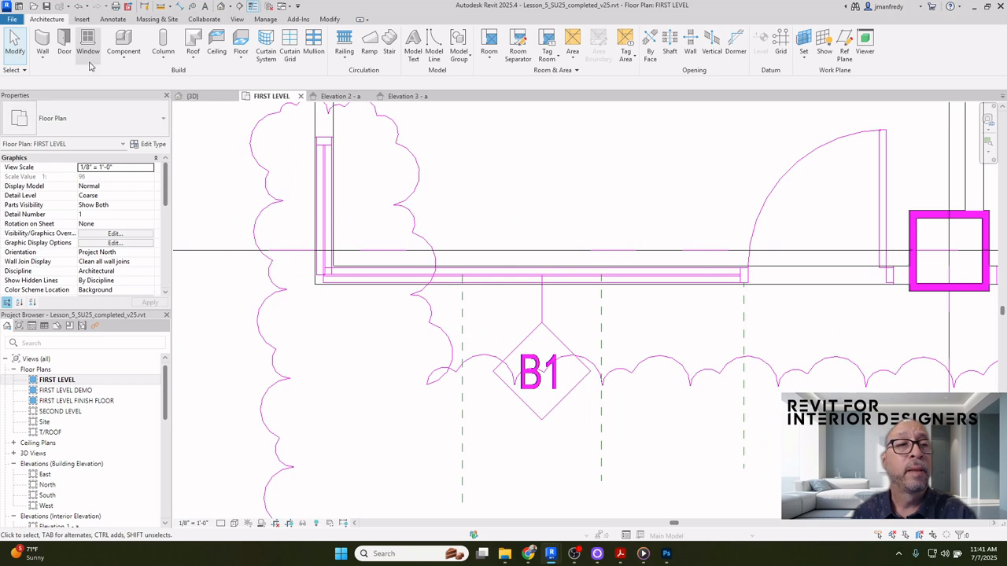
# Draw a Curtain Wall 1 about 4' long down the short side wall's centreline from the drawn glazing end past the corner, with its orientation flipped
pyautogui.click(42, 43)
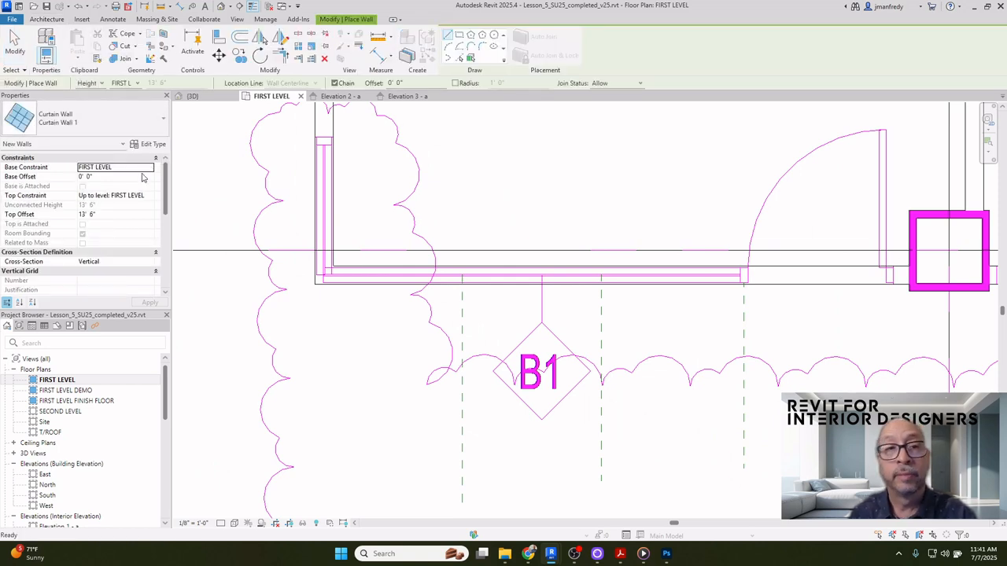
pyautogui.scroll(2, 260, 181)
pyautogui.scroll(5, 337, 186)
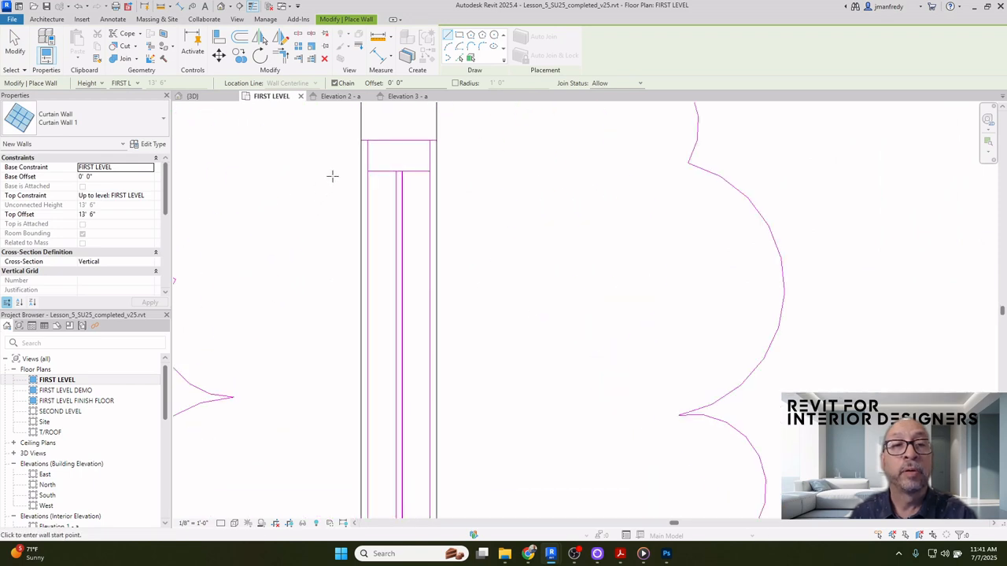
pyautogui.moveTo(333, 175); pyautogui.dragTo(300, 218, button='middle')
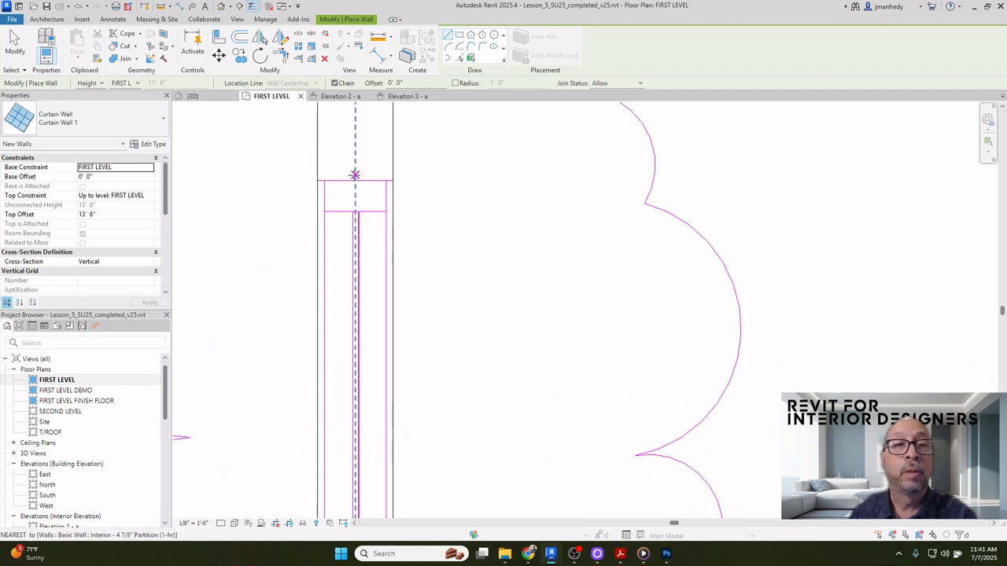
pyautogui.click(354, 182)
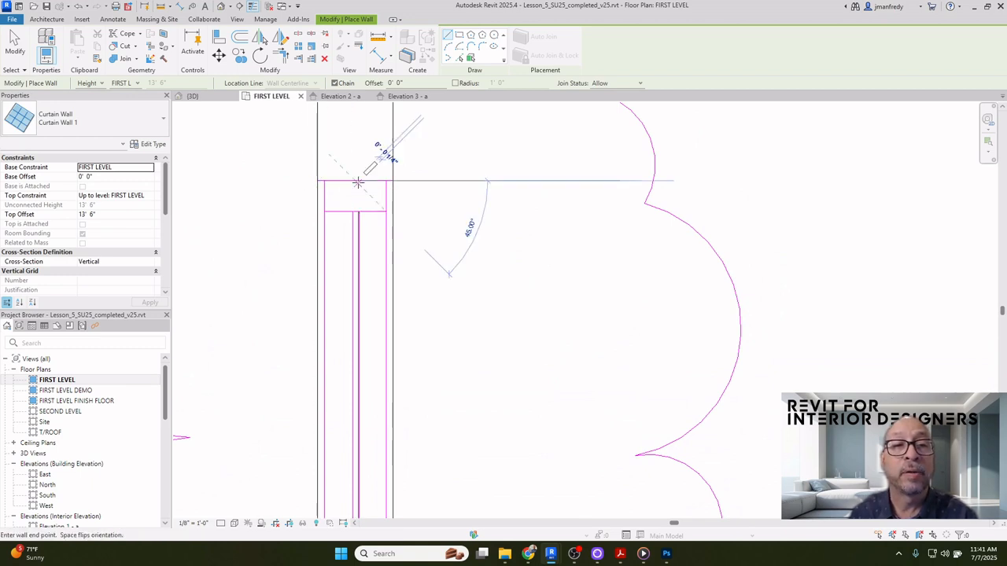
pyautogui.scroll(-3, 354, 204)
pyautogui.scroll(2, 352, 250)
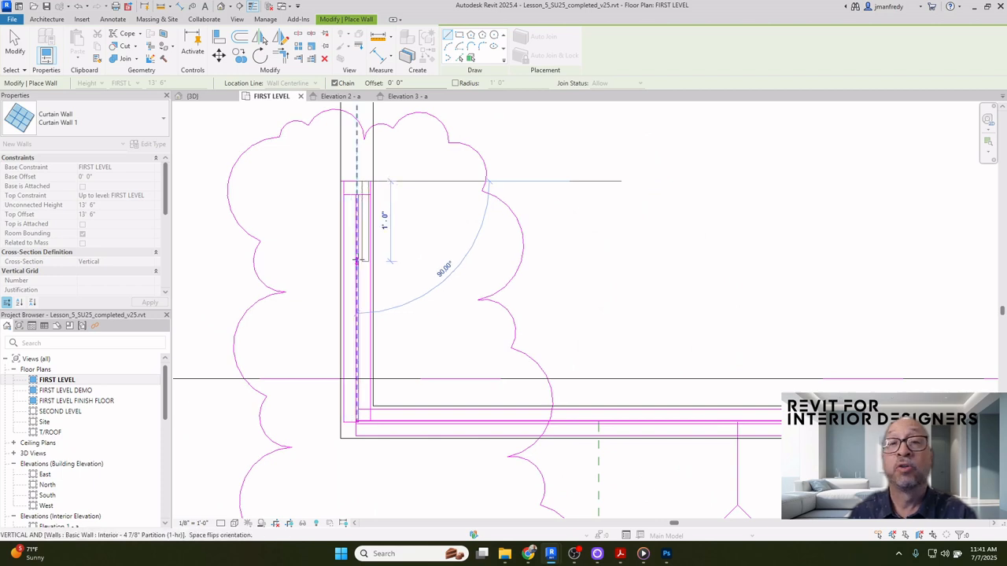
pyautogui.scroll(4, 357, 259)
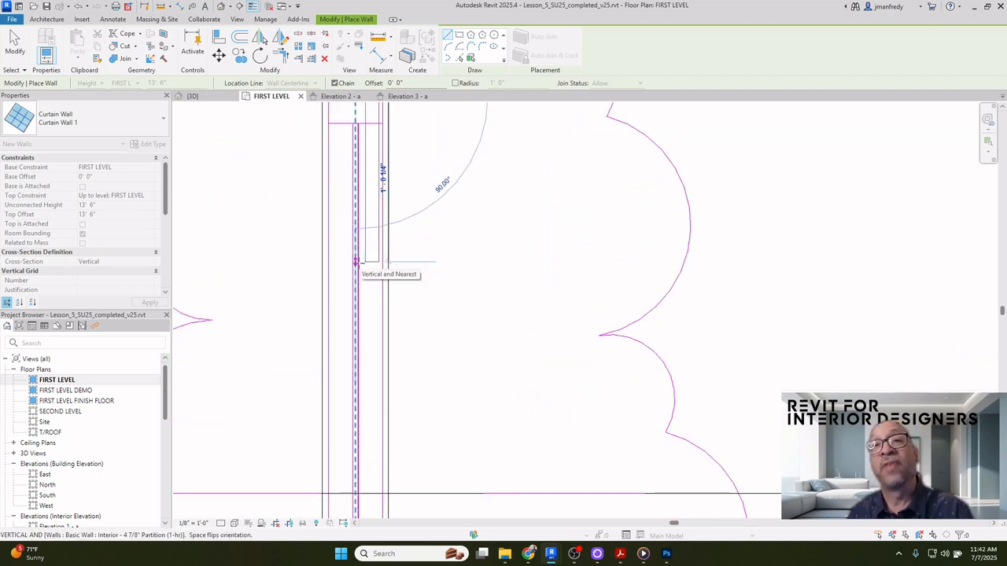
pyautogui.scroll(-2, 355, 261)
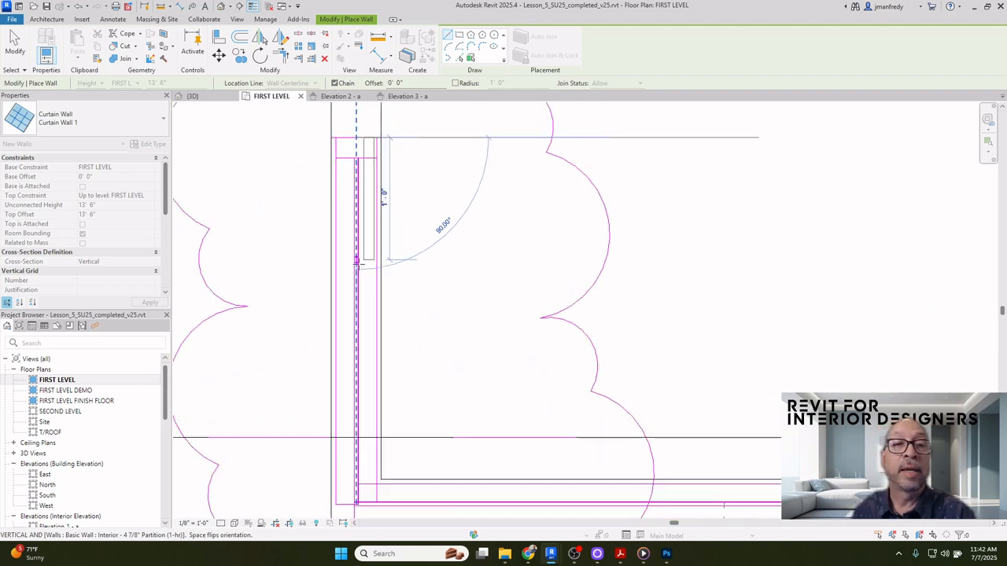
pyautogui.press('space')
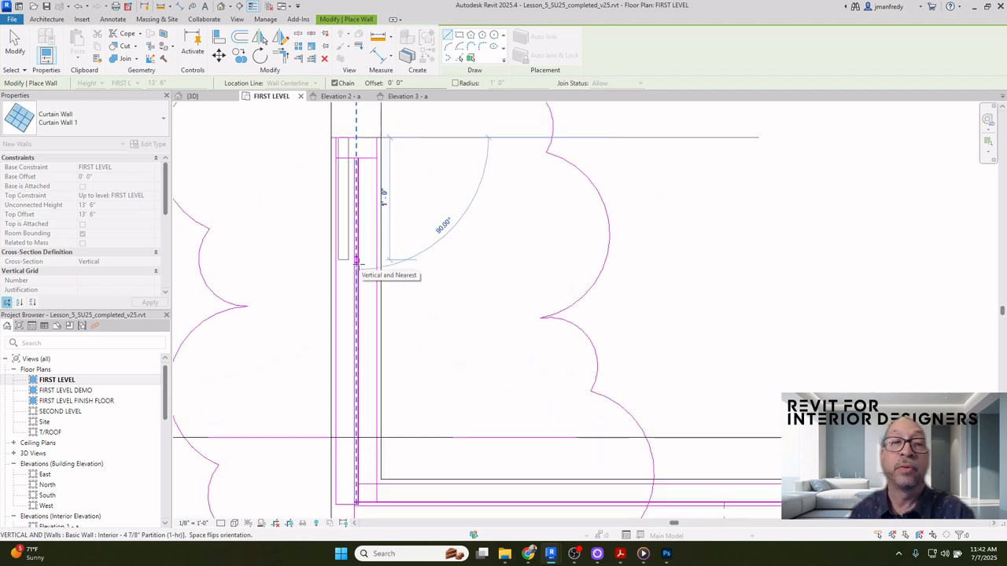
pyautogui.moveTo(366, 273); pyautogui.dragTo(367, 198, button='middle')
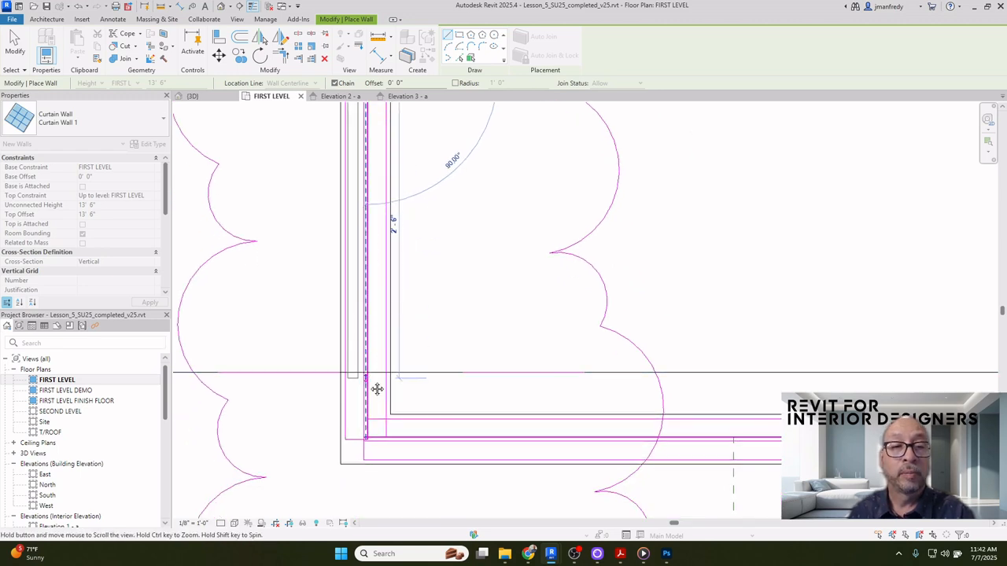
pyautogui.moveTo(378, 386); pyautogui.dragTo(368, 241, button='middle')
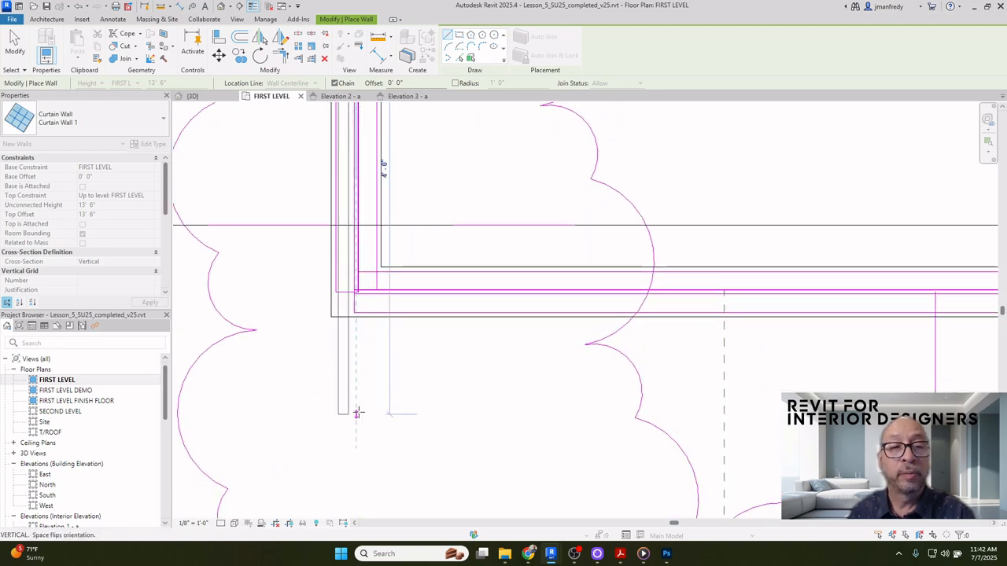
pyautogui.click(357, 413)
pyautogui.press('Escape')
pyautogui.press('Escape')
# Draw a Curtain Wall 1 about 14'-2" long along the B1 wall's centreline, from the door jamb beside the column past the glazed corner
pyautogui.scroll(-3, 412, 373)
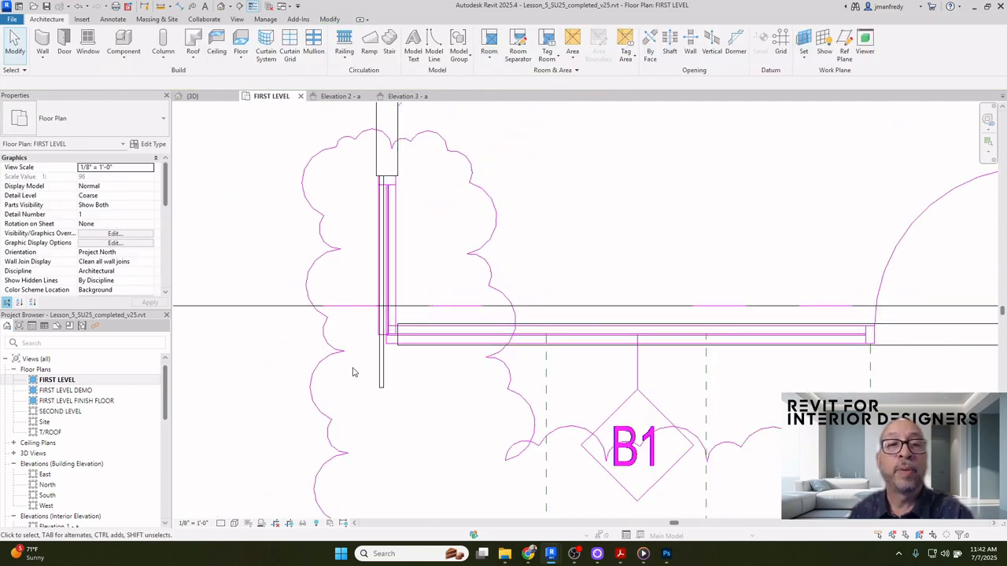
pyautogui.moveTo(503, 378); pyautogui.dragTo(363, 342, button='middle')
pyautogui.moveTo(702, 338); pyautogui.dragTo(500, 334, button='middle')
pyautogui.scroll(1, 732, 317)
pyautogui.scroll(4, 733, 317)
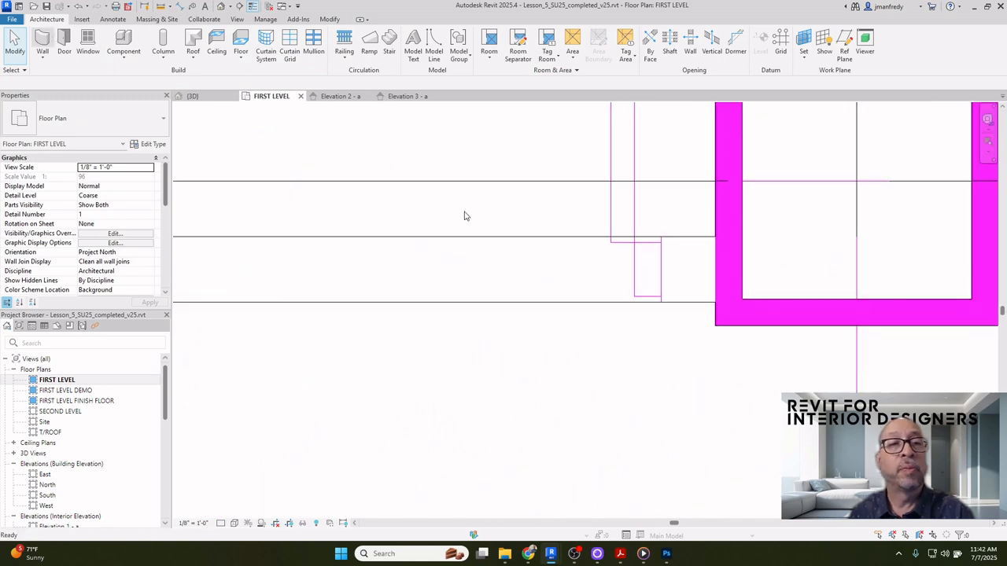
pyautogui.press('w')
pyautogui.press('a')
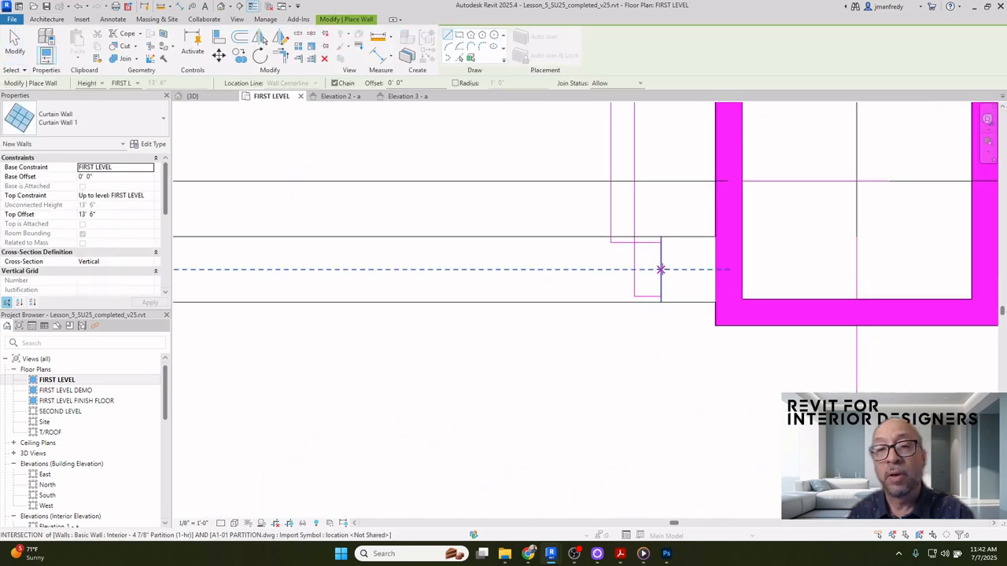
pyautogui.click(661, 269)
pyautogui.scroll(-3, 657, 271)
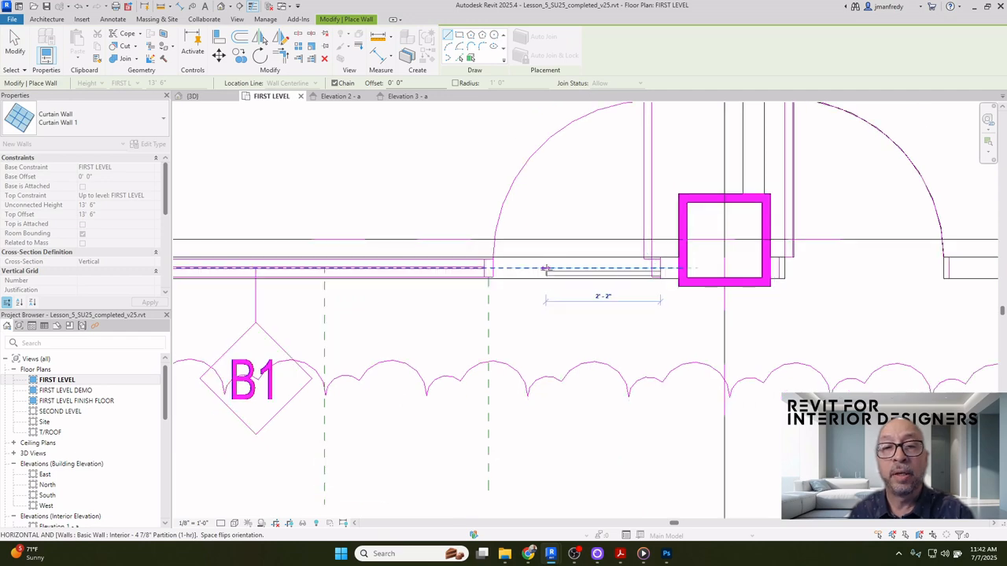
pyautogui.scroll(4, 545, 269)
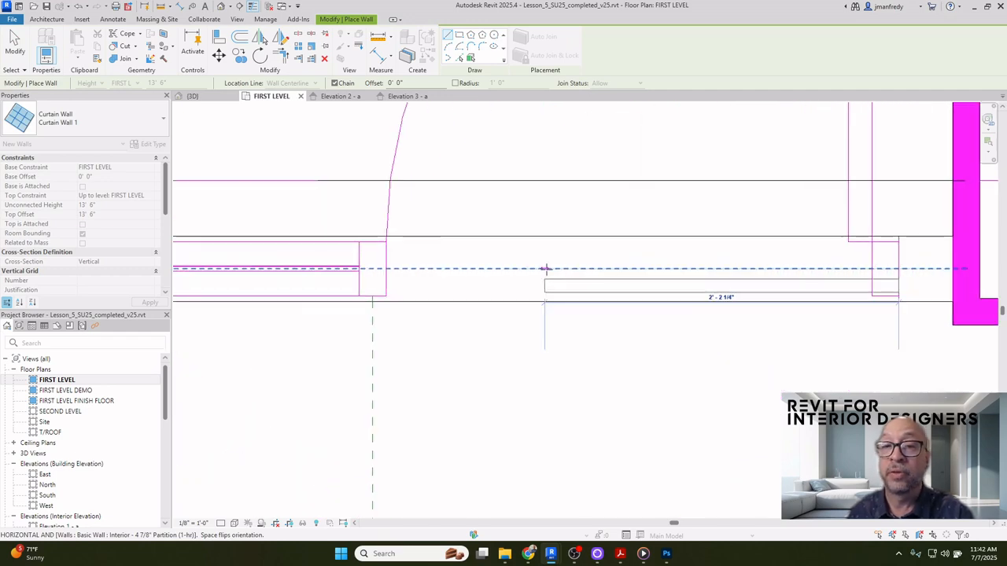
pyautogui.scroll(-2, 548, 271)
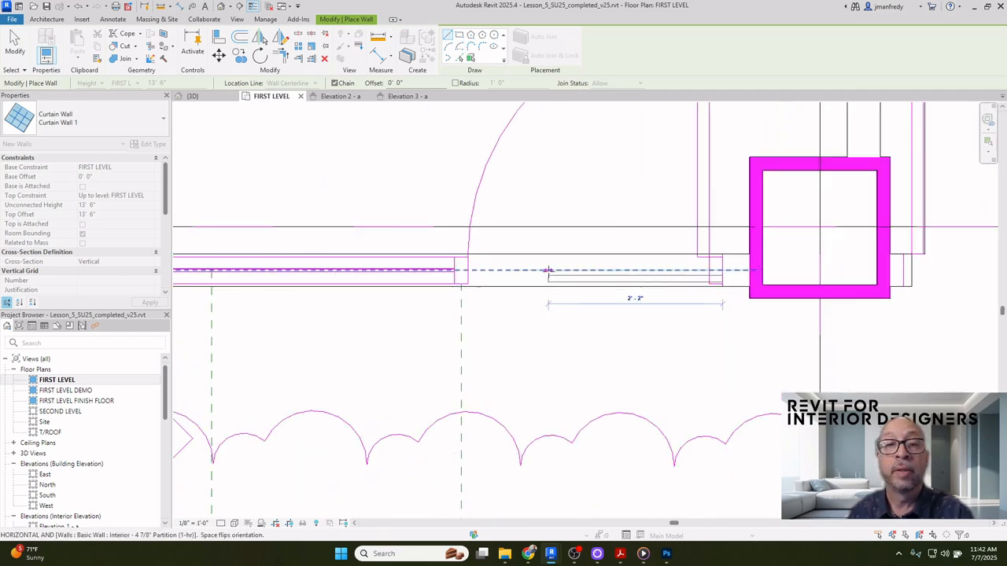
pyautogui.scroll(-2, 549, 271)
pyautogui.moveTo(549, 272); pyautogui.dragTo(706, 272, button='middle')
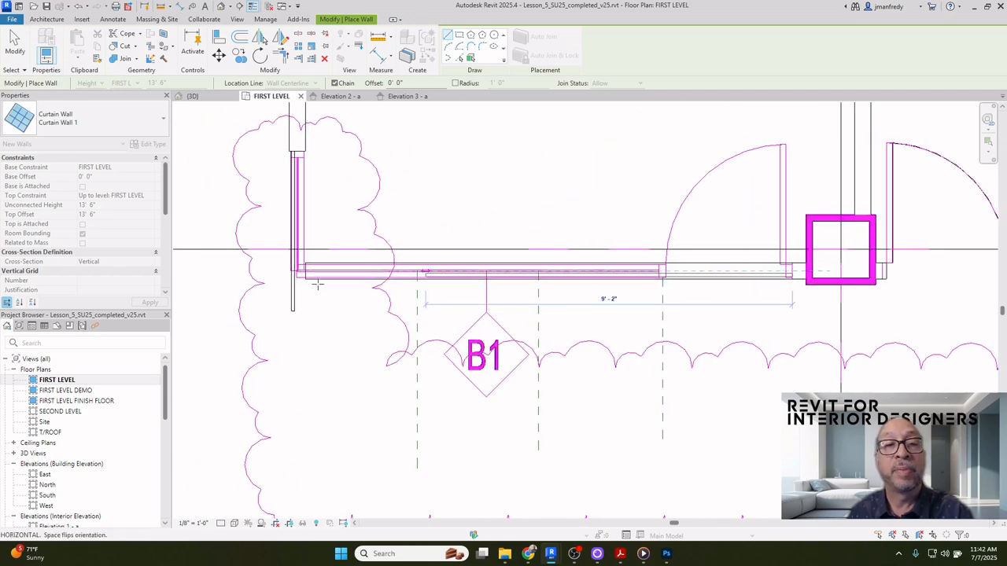
pyautogui.click(226, 272)
pyautogui.press('Escape')
pyautogui.press('Escape')
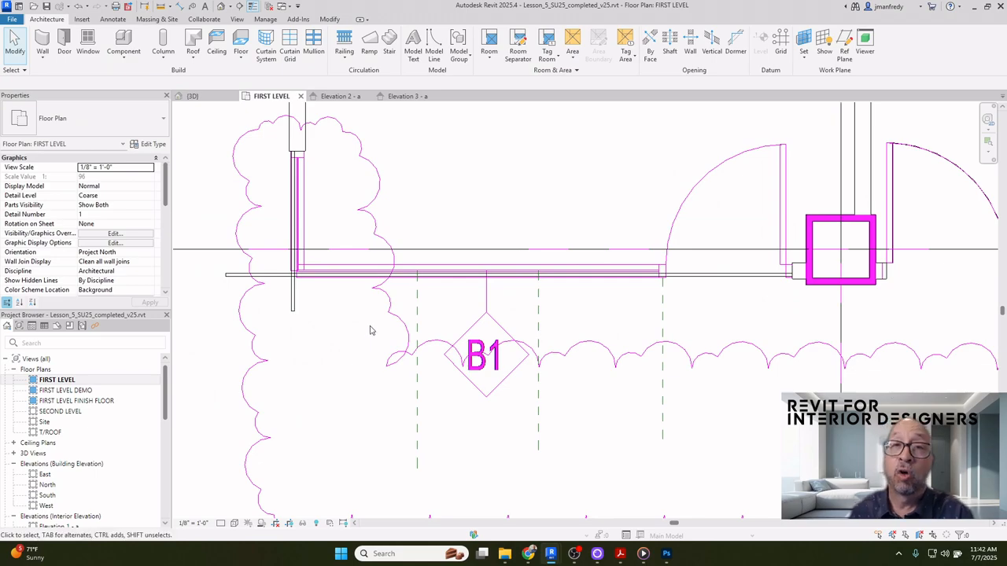
# In the 3D view, lower the long B1 curtain wall's top offset so the host wall stays solid above the glazing
pyautogui.moveTo(371, 330); pyautogui.dragTo(381, 331, button='middle')
pyautogui.click(221, 7)
pyautogui.scroll(6, 419, 194)
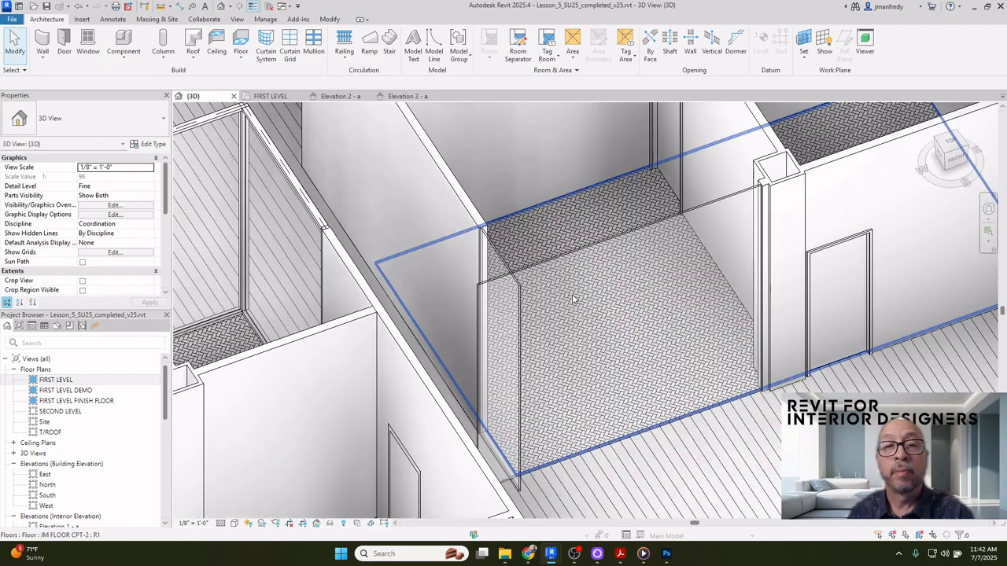
pyautogui.moveTo(572, 296); pyautogui.dragTo(591, 265, button='middle')
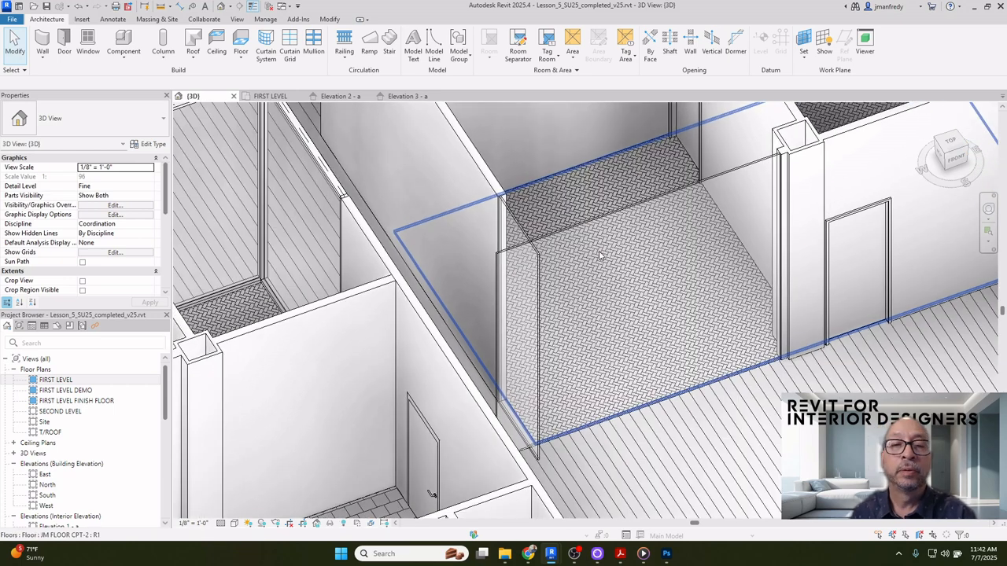
pyautogui.click(596, 227)
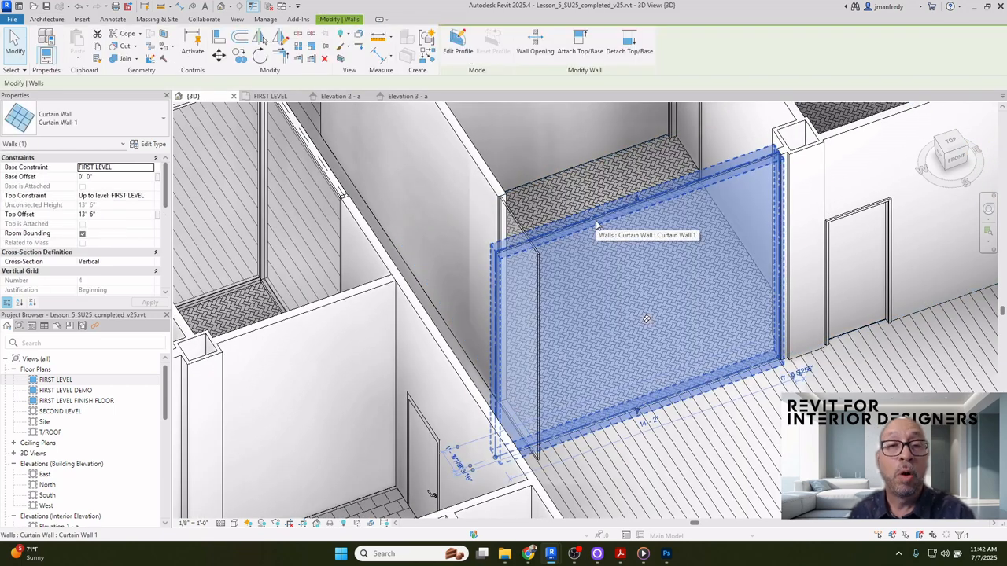
pyautogui.click(107, 215)
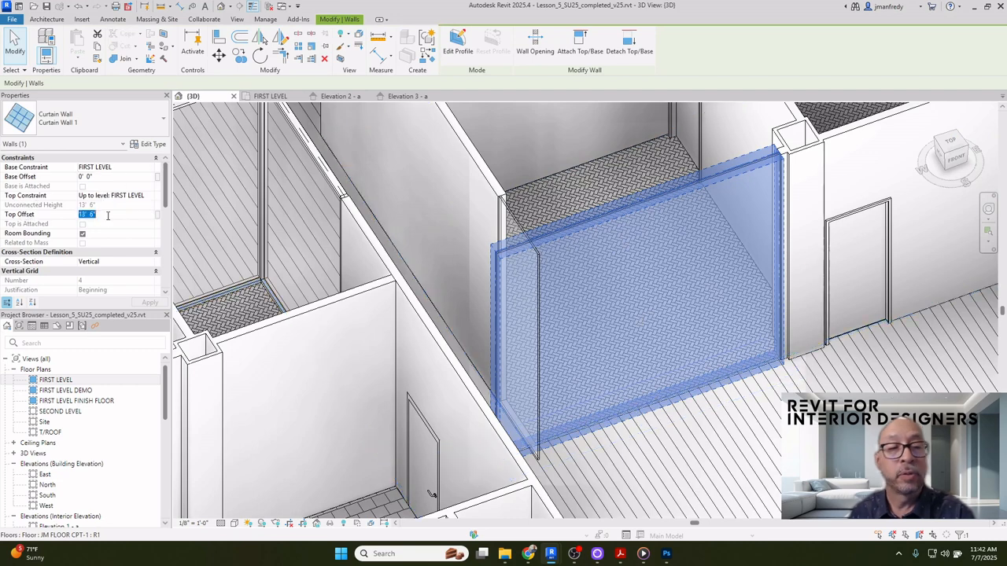
pyautogui.click(147, 302)
pyautogui.press('Escape')
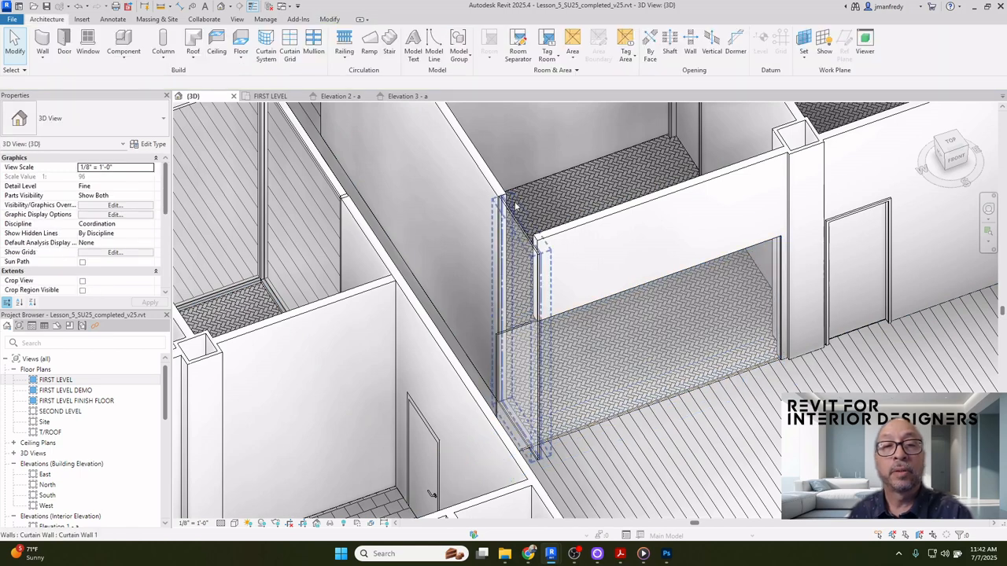
# Set the top offset of the short side curtain wall at the corner to 8' 2"
pyautogui.click(515, 206)
pyautogui.click(118, 215)
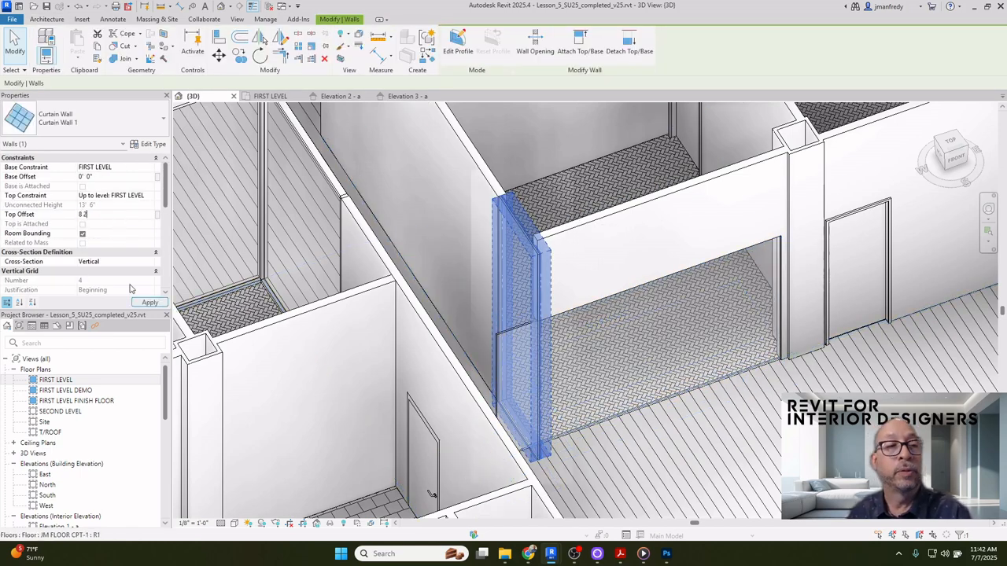
pyautogui.click(147, 302)
pyautogui.press('Escape')
pyautogui.keyDown('shift'); pyautogui.moveTo(496, 230); pyautogui.dragTo(461, 229, button='middle'); pyautogui.keyUp('shift')
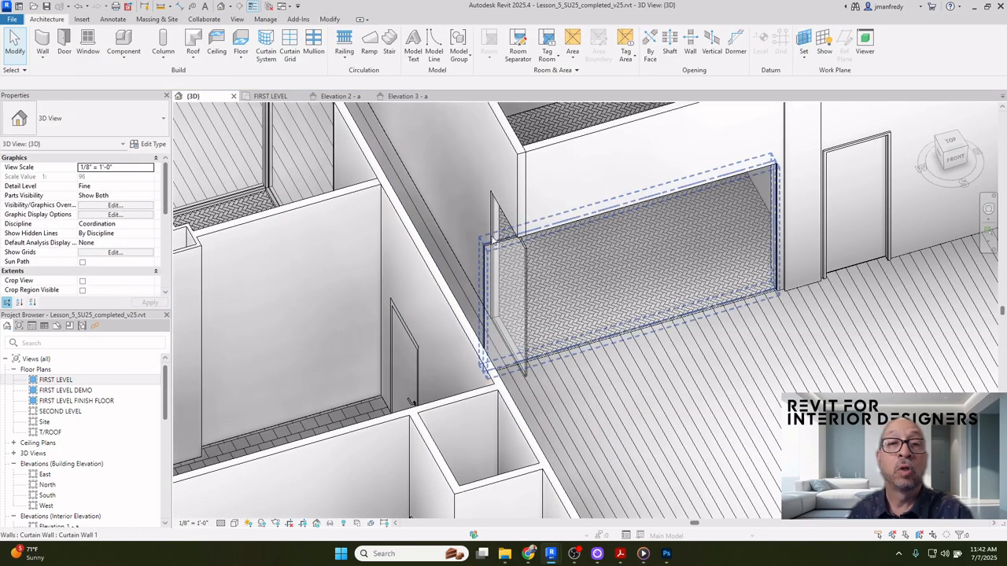
# Hide all imported categories in the FIRST LEVEL floor plan
pyautogui.doubleClick(55, 380)
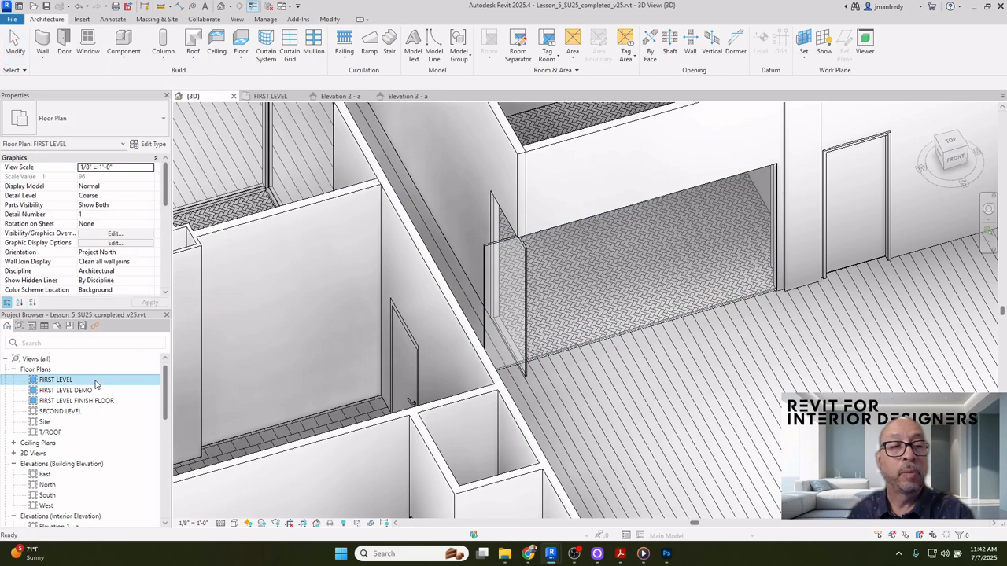
pyautogui.scroll(3, 280, 269)
pyautogui.moveTo(272, 252); pyautogui.dragTo(391, 312, button='middle')
pyautogui.scroll(-1, 389, 299)
pyautogui.scroll(-2, 372, 252)
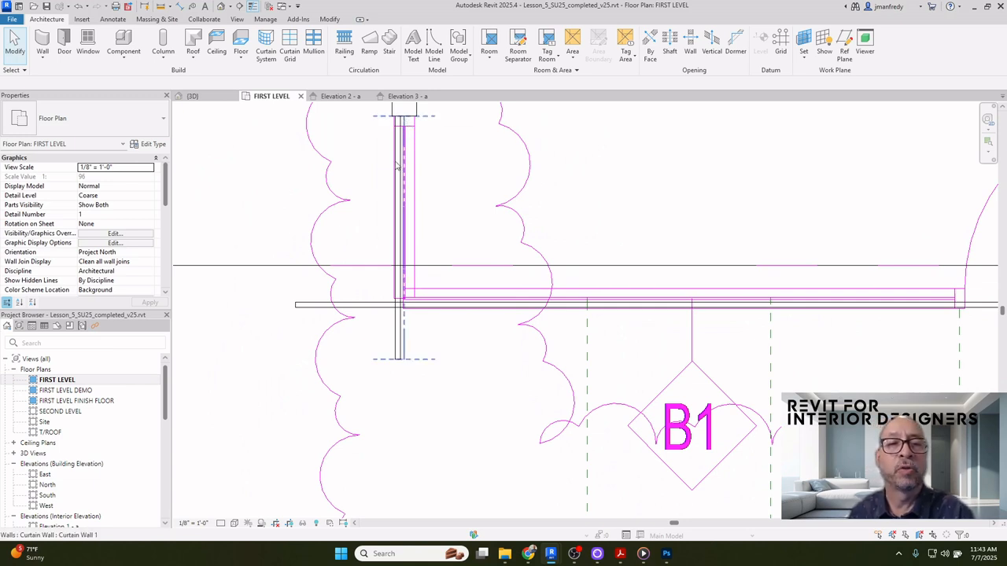
pyautogui.press('v')
pyautogui.press('g')
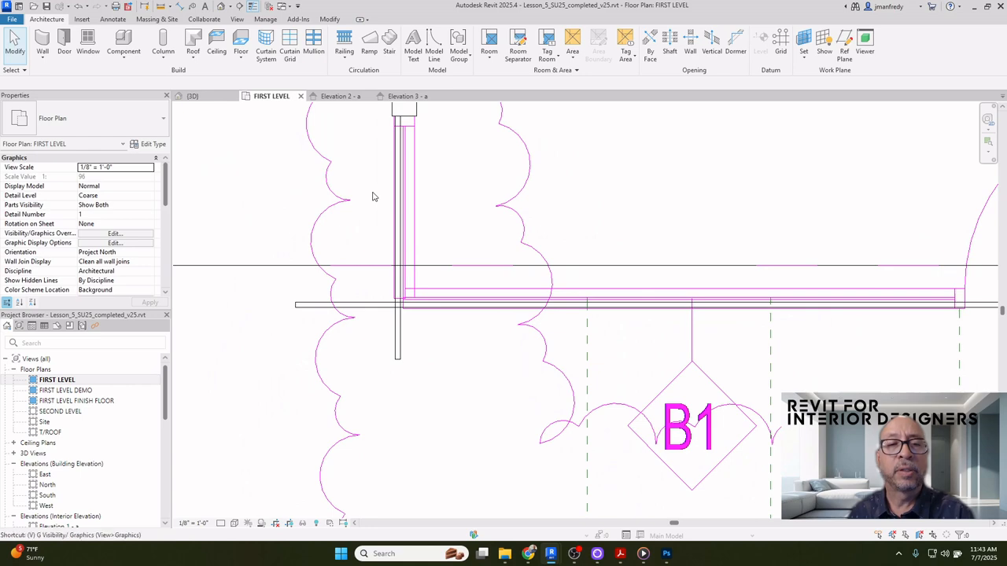
pyautogui.click(531, 155)
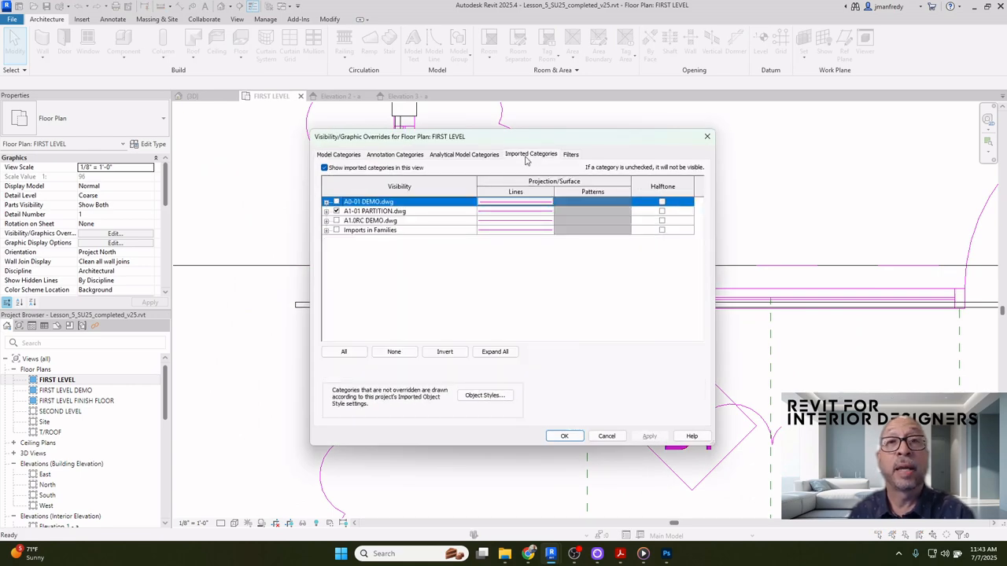
pyautogui.click(324, 169)
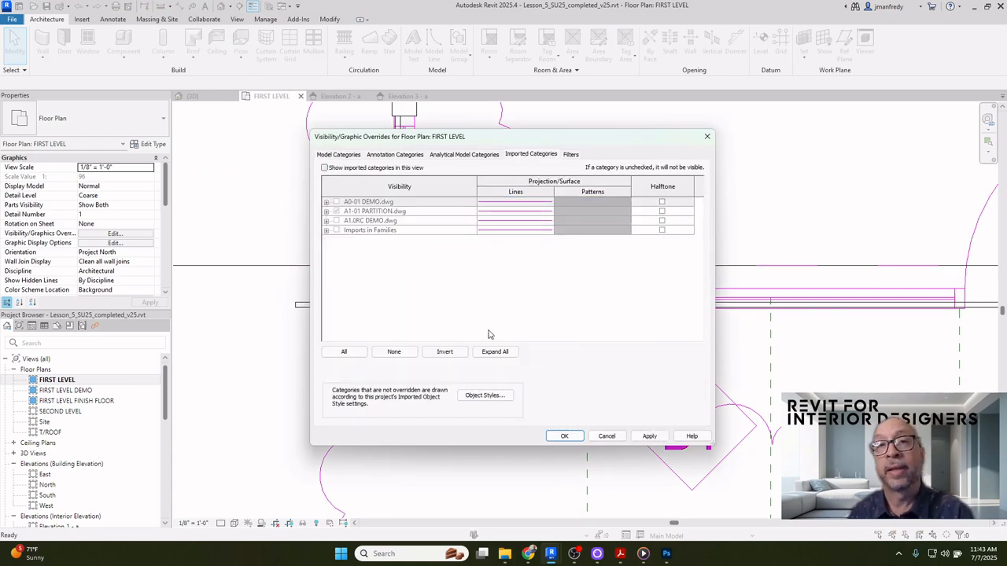
pyautogui.click(564, 436)
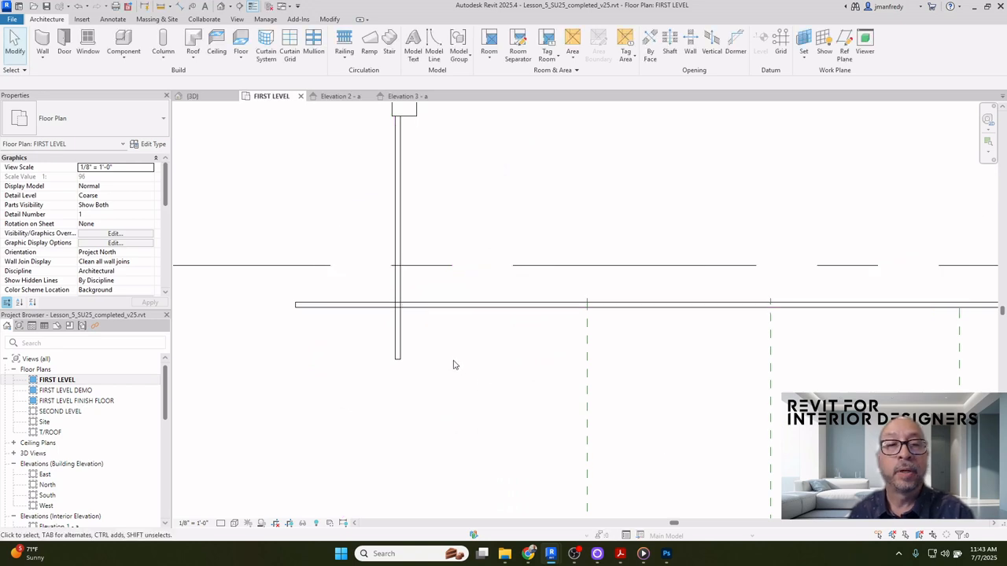
# Trim the short side curtain wall and the long B1 curtain wall to each other to form a corner
pyautogui.moveTo(453, 365); pyautogui.dragTo(469, 396, button='middle')
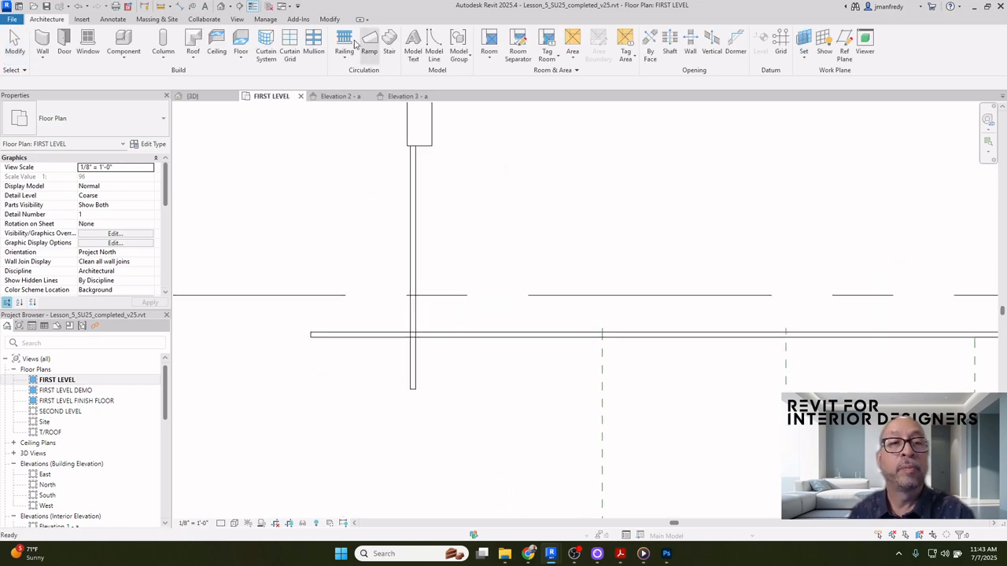
pyautogui.click(330, 19)
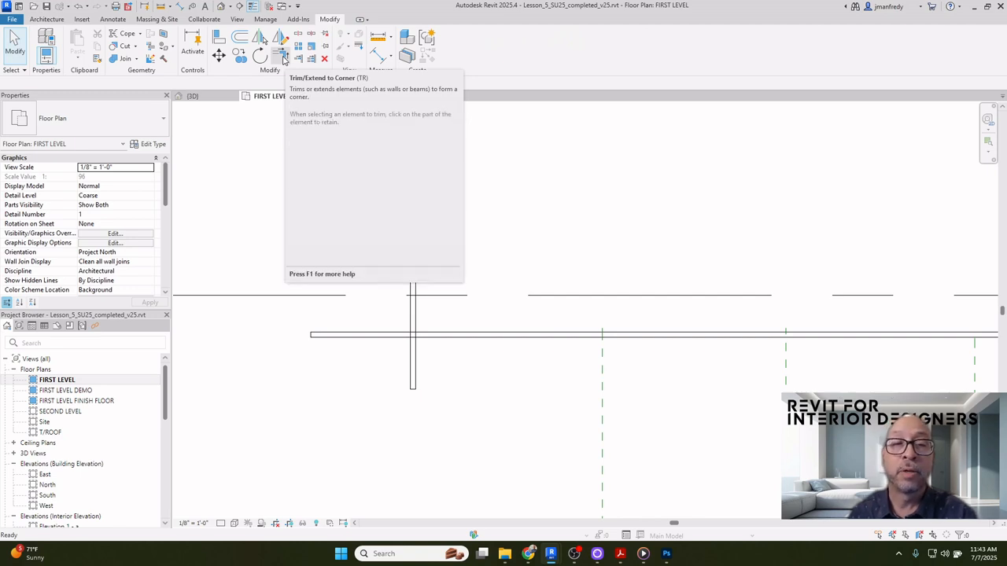
pyautogui.click(283, 58)
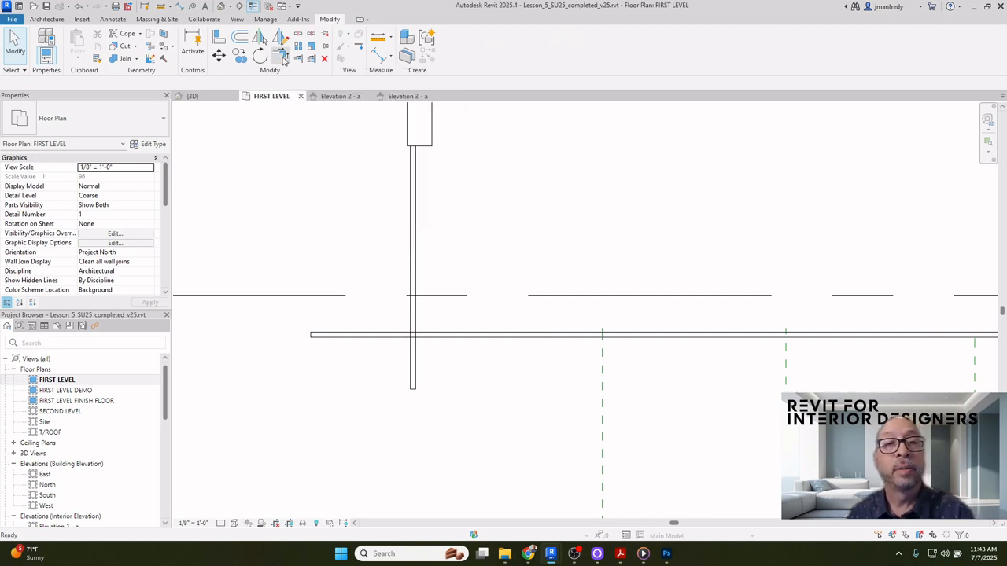
pyautogui.click(418, 236)
pyautogui.click(488, 336)
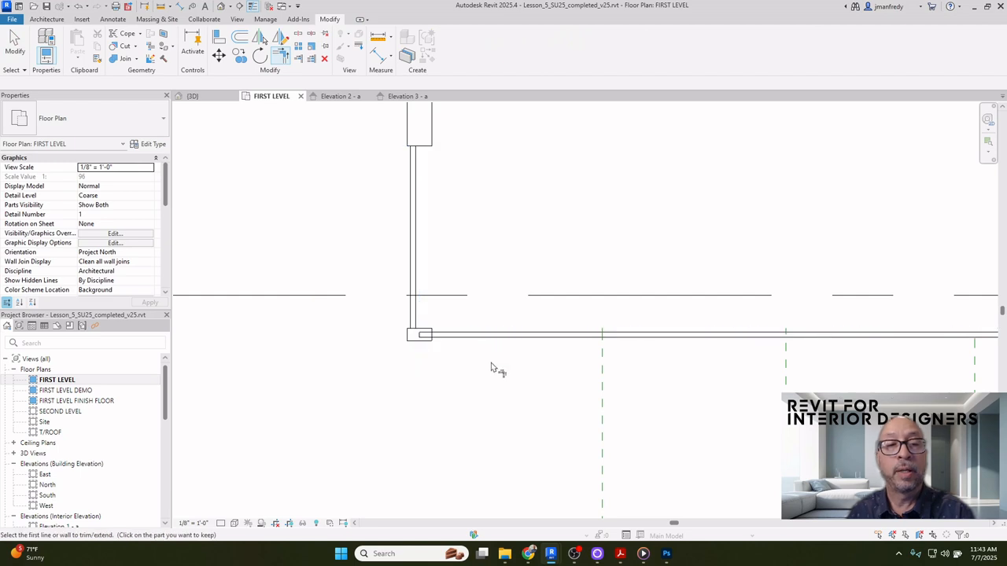
# Inspect the leftover host wall stub at the B1 curtain wall corner, in the floor plan and in the 3D view
pyautogui.press('Escape')
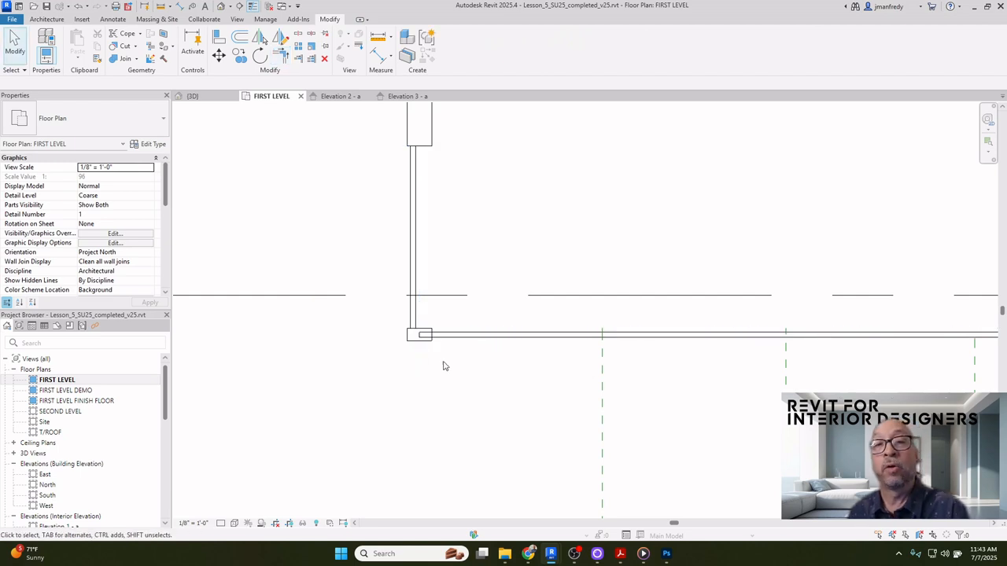
pyautogui.click(410, 337)
pyautogui.click(412, 336)
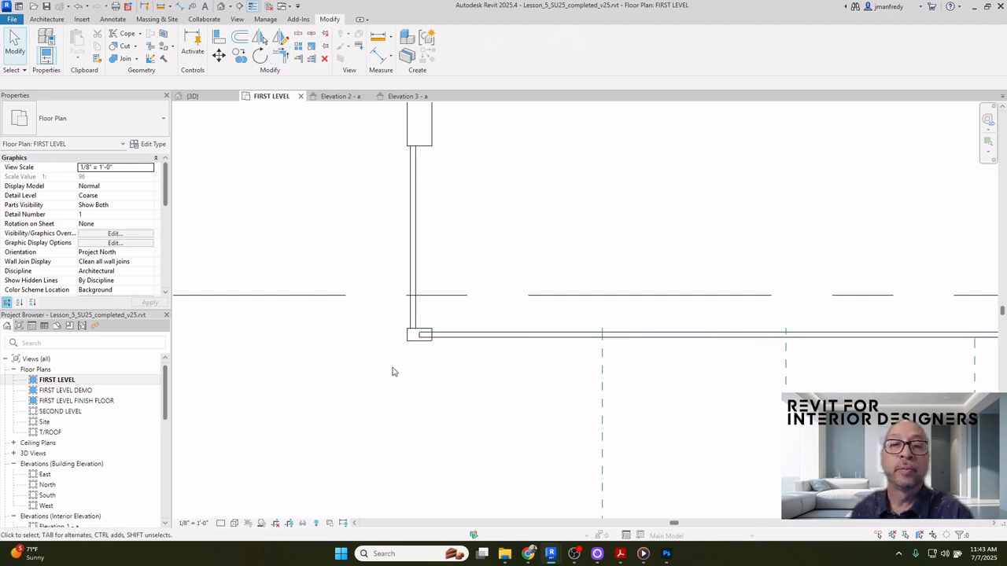
pyautogui.scroll(-4, 384, 371)
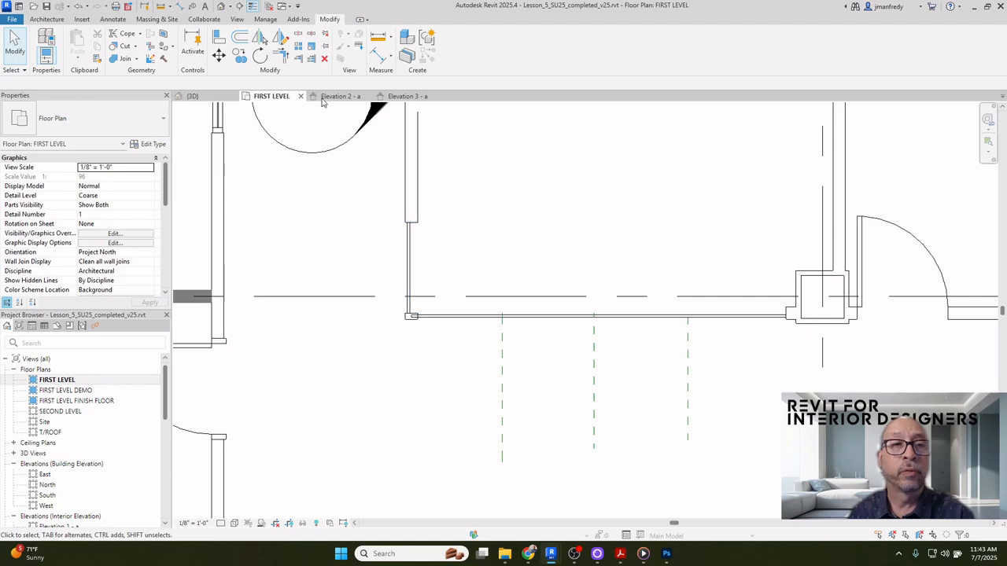
pyautogui.click(224, 7)
pyautogui.keyDown('shift'); pyautogui.moveTo(428, 200); pyautogui.dragTo(472, 218, button='middle'); pyautogui.keyUp('shift')
pyautogui.scroll(2, 526, 331)
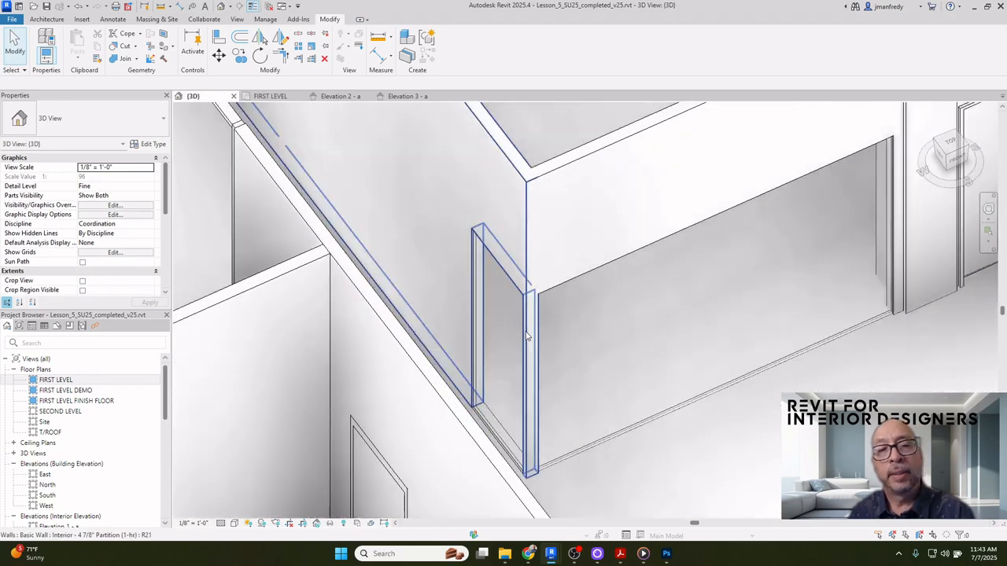
pyautogui.scroll(2, 526, 332)
pyautogui.moveTo(515, 330); pyautogui.dragTo(507, 255, button='middle')
pyautogui.scroll(1, 522, 427)
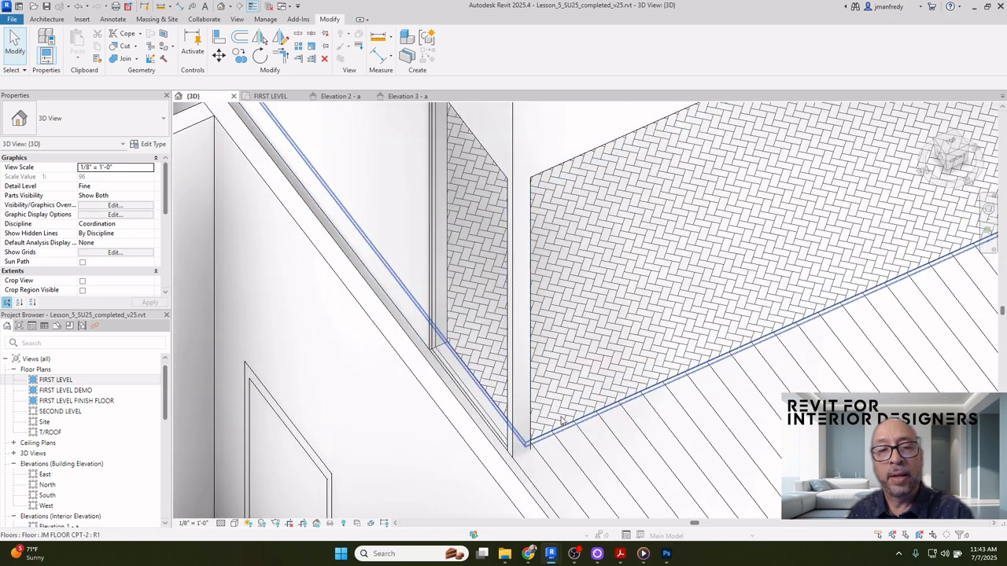
pyautogui.scroll(-1, 525, 374)
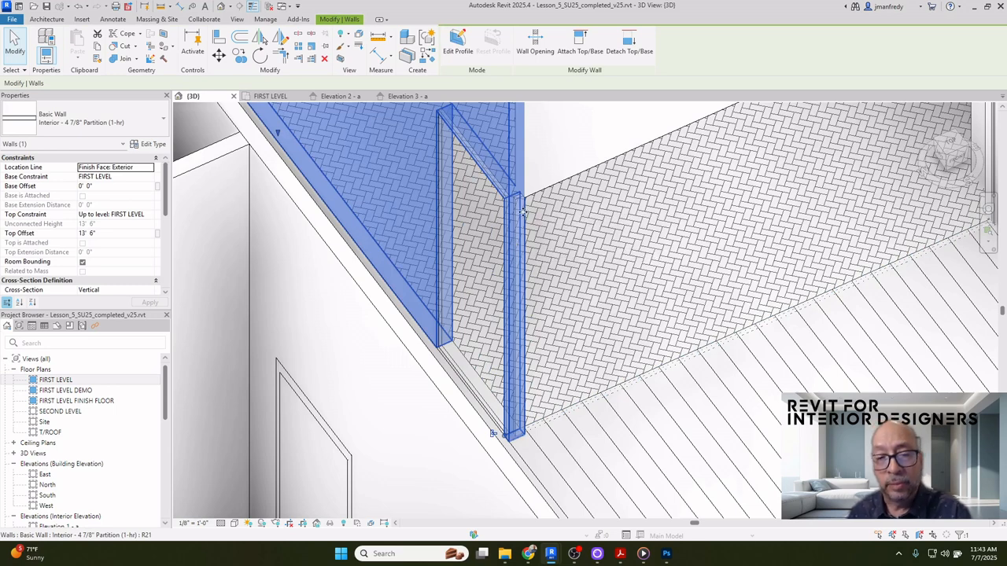
pyautogui.scroll(-2, 518, 418)
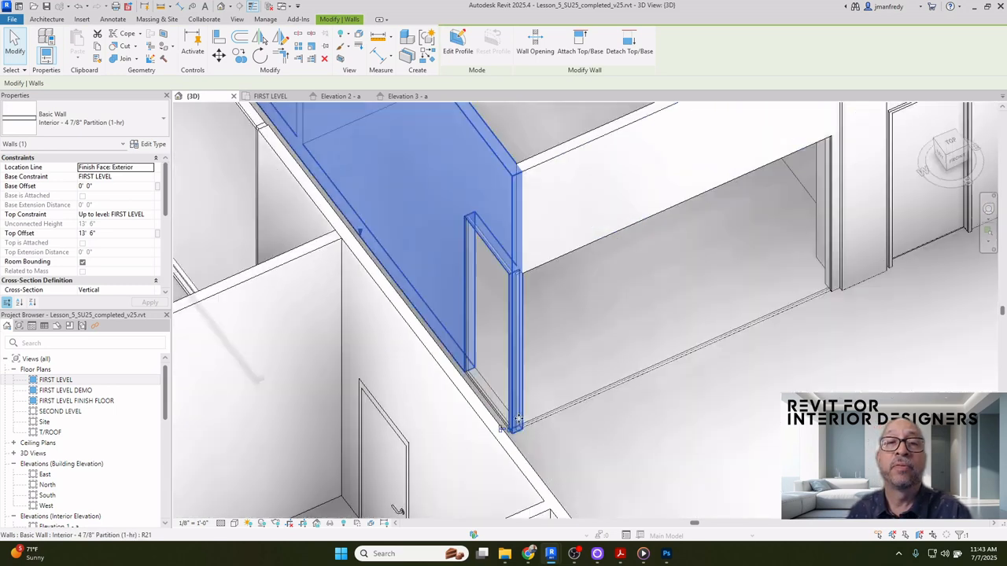
pyautogui.press('Escape')
pyautogui.scroll(-3, 519, 418)
pyautogui.scroll(2, 582, 351)
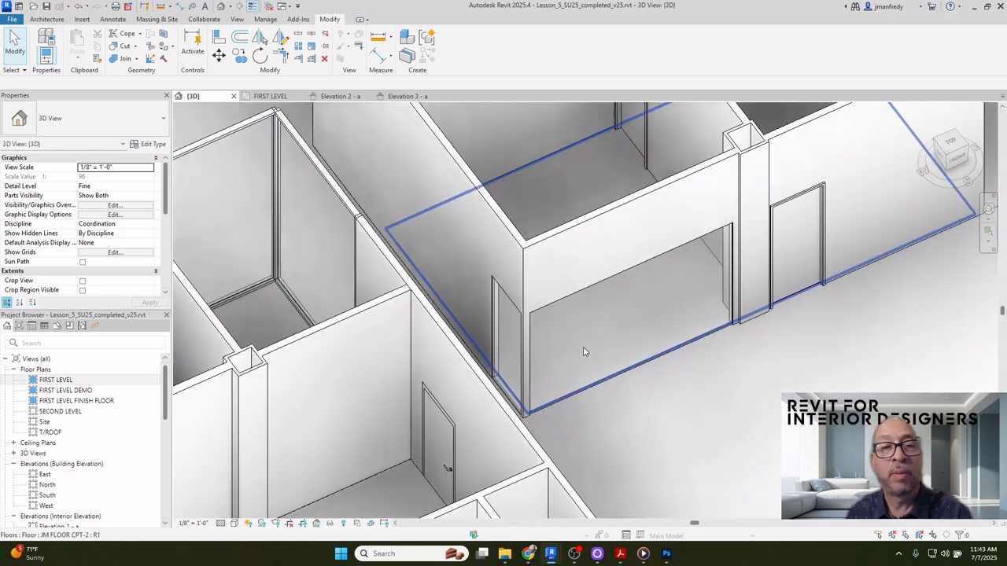
# Check in the 3D view which of the two host walls meeting at the corner the leftover stub belongs to
pyautogui.click(497, 221)
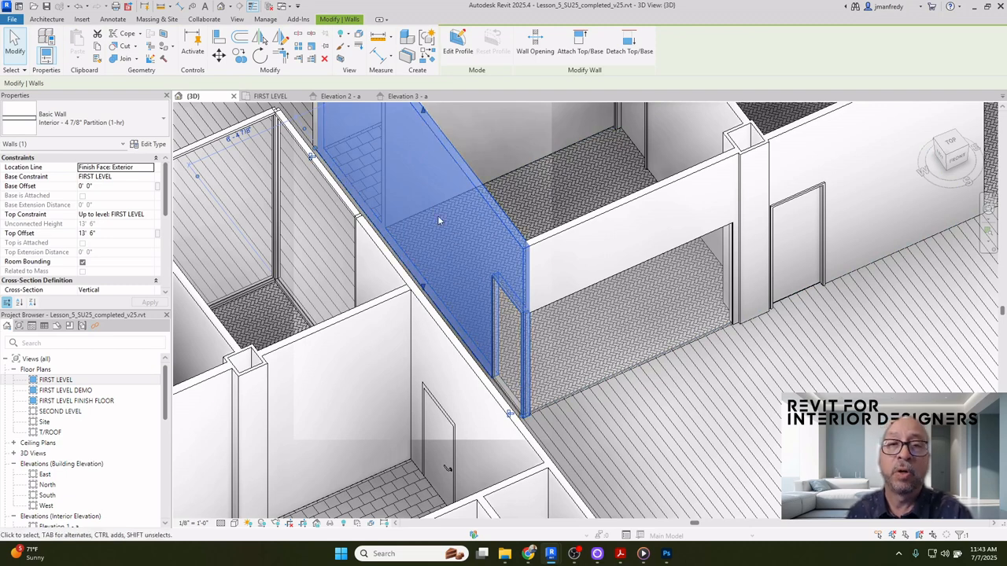
pyautogui.press('Escape')
pyautogui.click(580, 233)
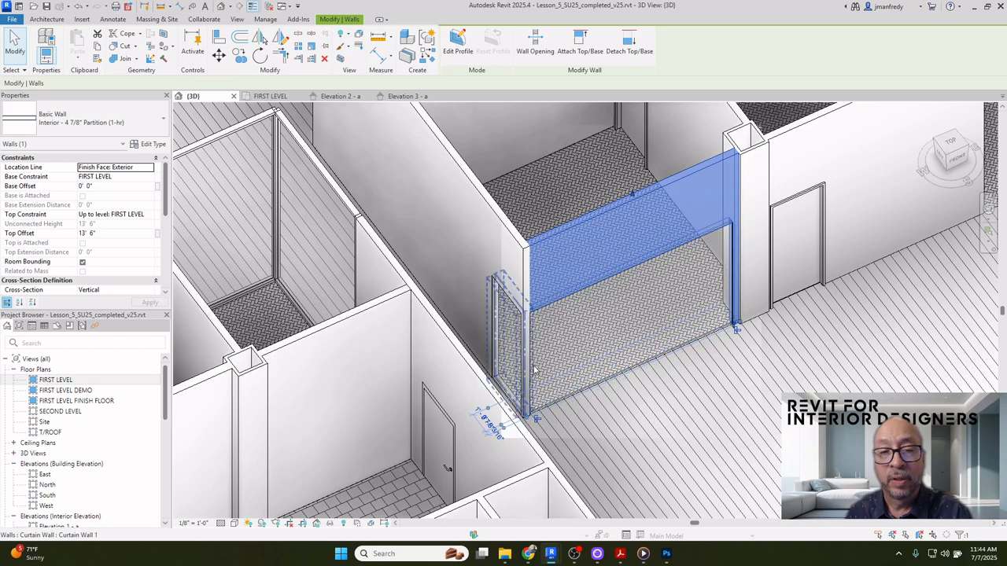
pyautogui.press('Escape')
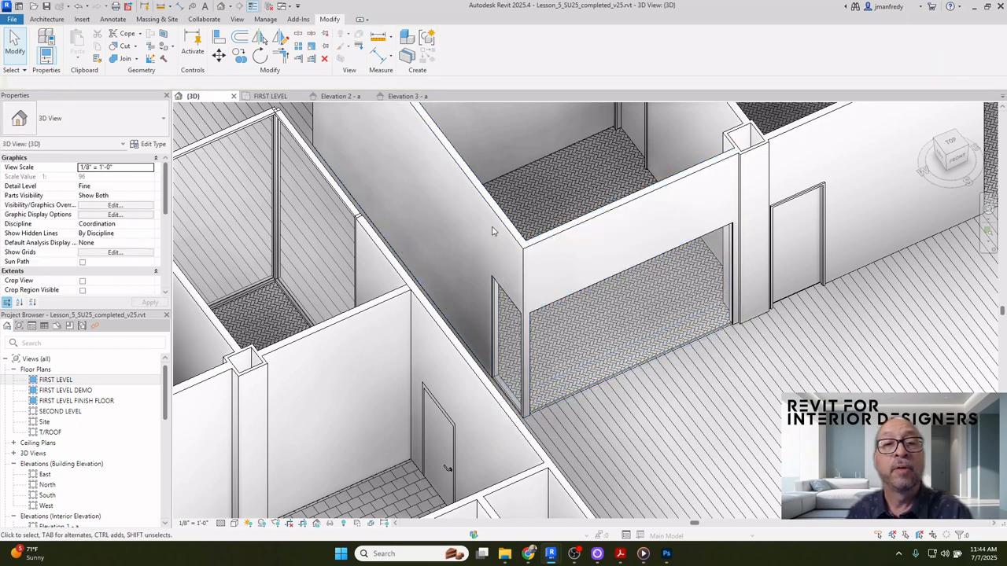
pyautogui.click(495, 223)
pyautogui.scroll(4, 525, 337)
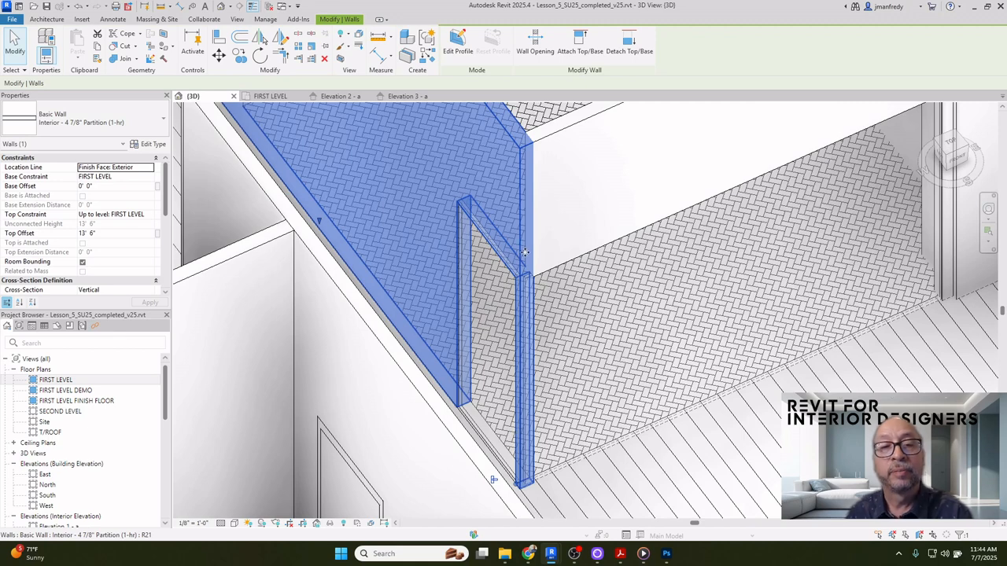
pyautogui.press('Escape')
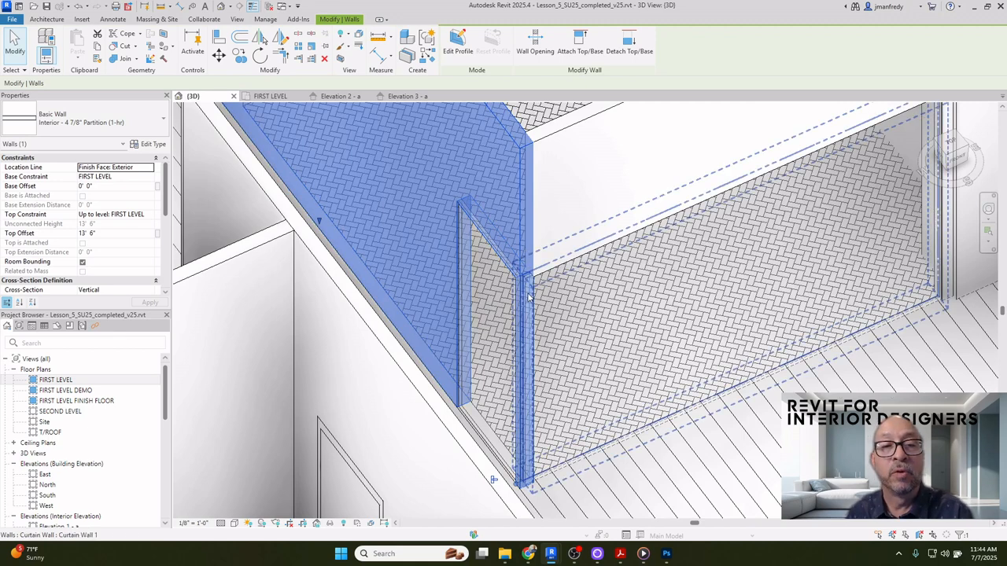
# In the FIRST LEVEL floor plan, shorten both ends of the interior elevation line facing the side wall to just beyond the wall
pyautogui.doubleClick(55, 380)
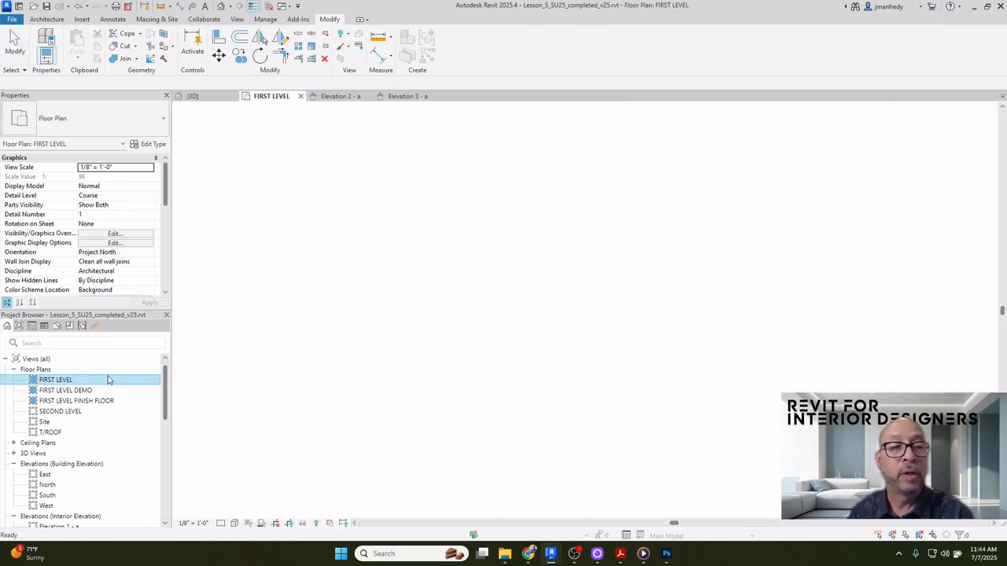
pyautogui.scroll(-1, 393, 271)
pyautogui.moveTo(409, 274); pyautogui.dragTo(433, 361, button='middle')
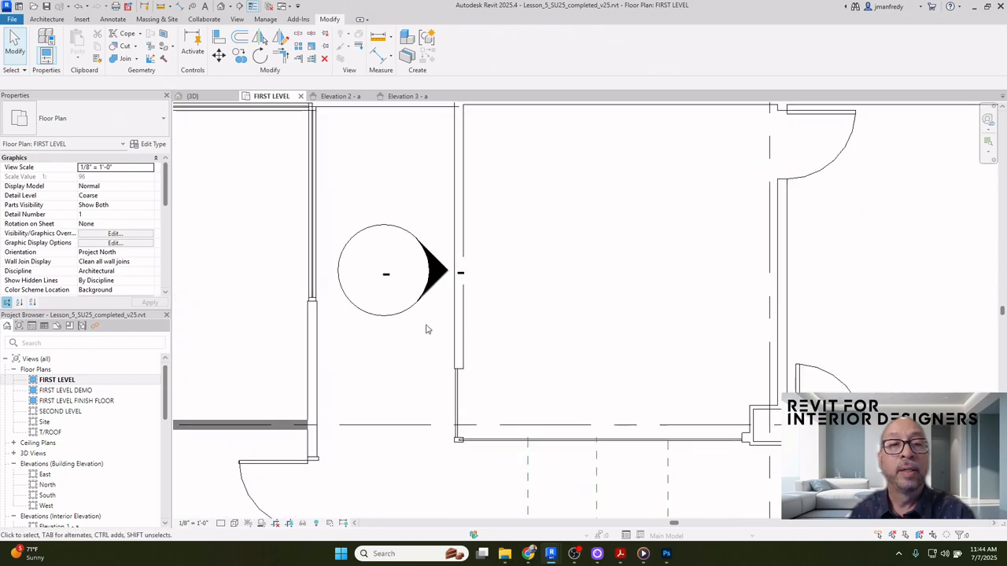
pyautogui.click(435, 285)
pyautogui.scroll(-8, 435, 284)
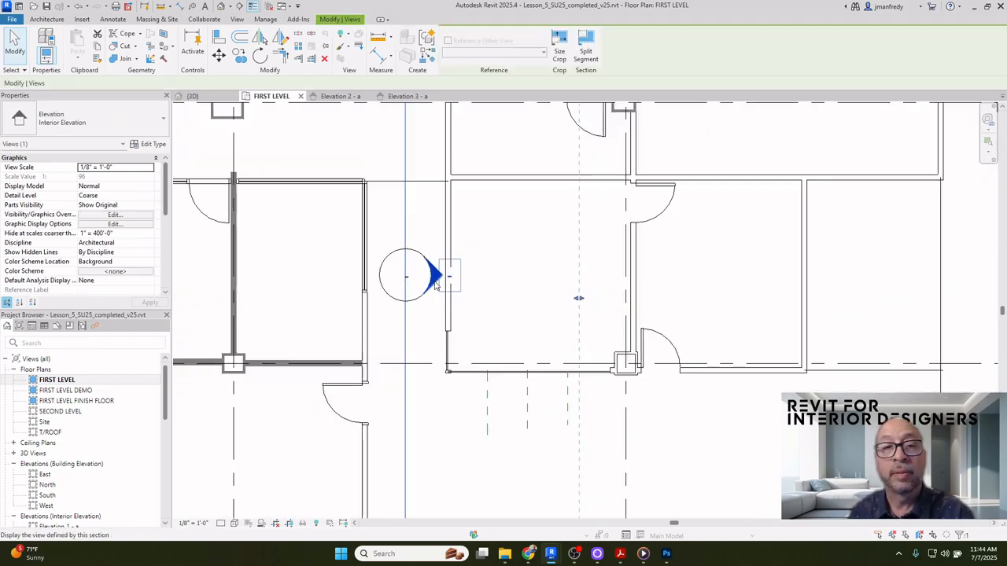
pyautogui.moveTo(451, 212); pyautogui.dragTo(454, 278, button='middle')
pyautogui.moveTo(430, 176); pyautogui.dragTo(429, 294)
pyautogui.moveTo(470, 329); pyautogui.dragTo(463, 207, button='middle')
pyautogui.moveTo(423, 412); pyautogui.dragTo(422, 257)
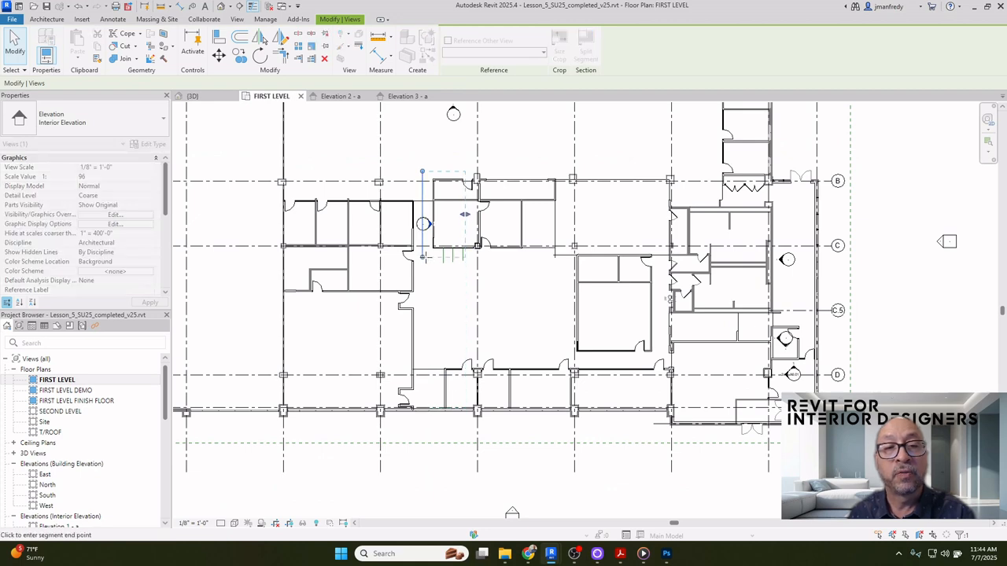
pyautogui.scroll(3, 429, 227)
pyautogui.scroll(5, 432, 218)
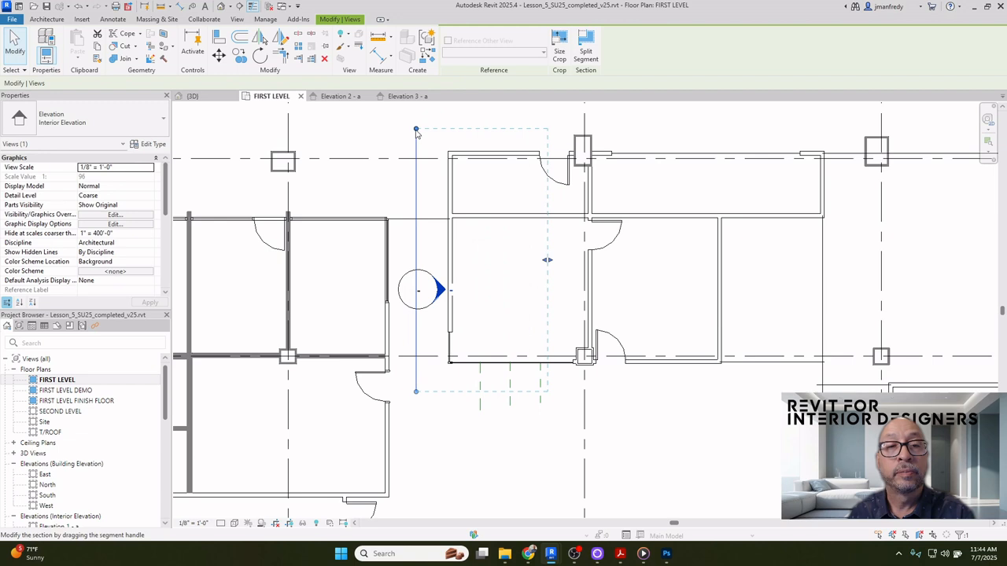
# Reduce the interior elevation's view depth so it ends just behind the side wall
pyautogui.moveTo(545, 262); pyautogui.dragTo(468, 260)
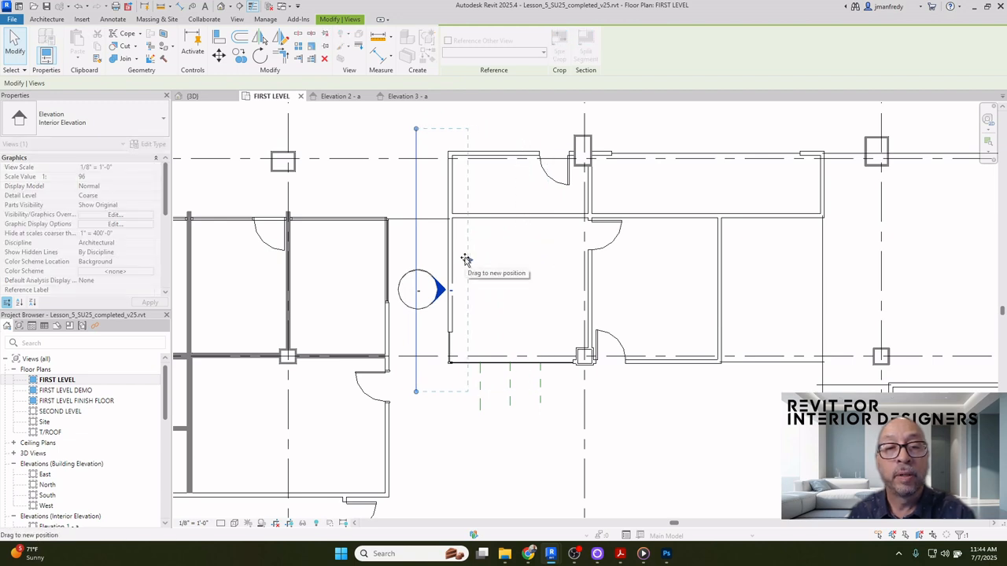
pyautogui.scroll(4, 444, 311)
pyautogui.press('Escape')
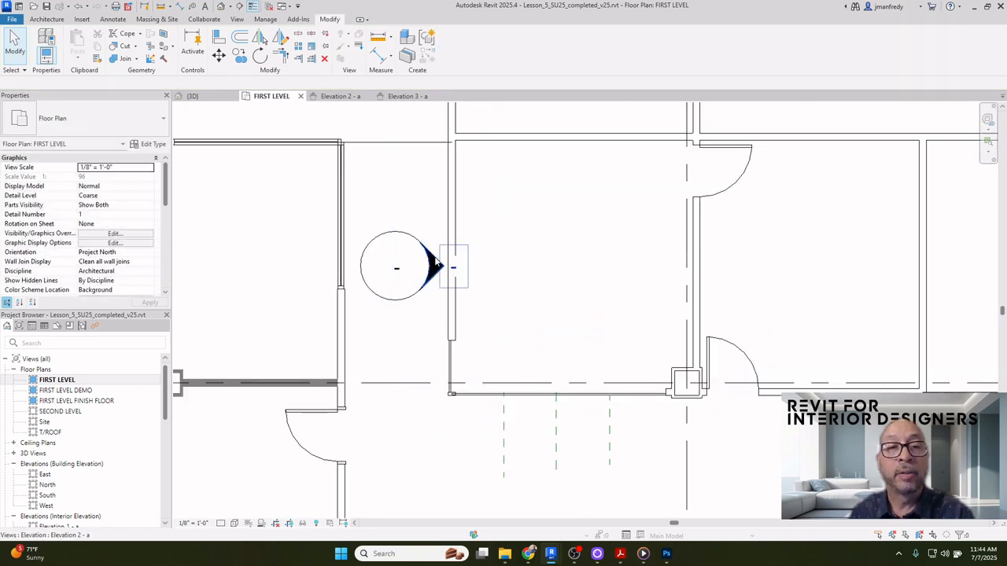
# Open the Elevation 2 - a view facing the side wall from its marker in the plan
pyautogui.click(438, 270)
pyautogui.moveTo(165, 387); pyautogui.dragTo(165, 425)
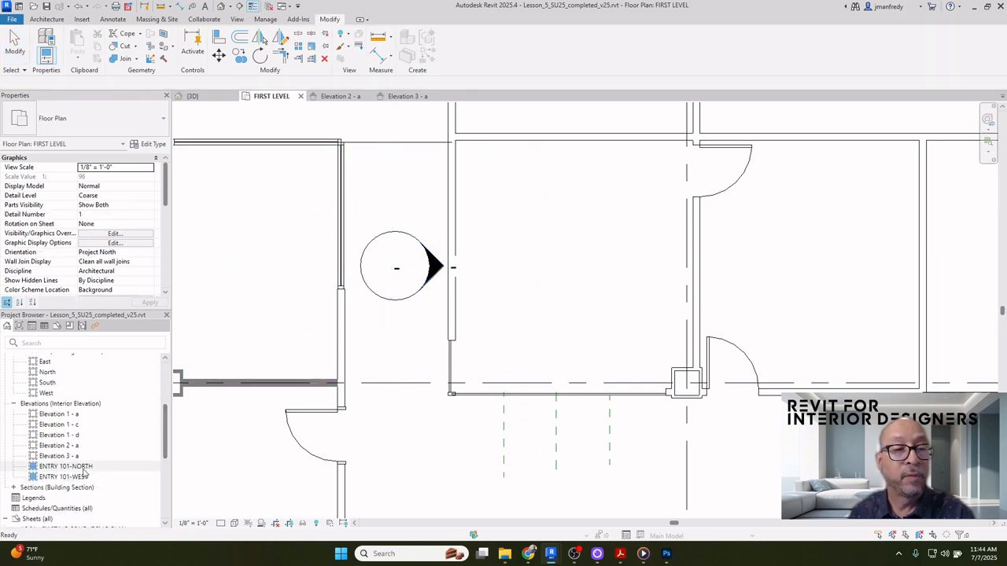
pyautogui.doubleClick(435, 255)
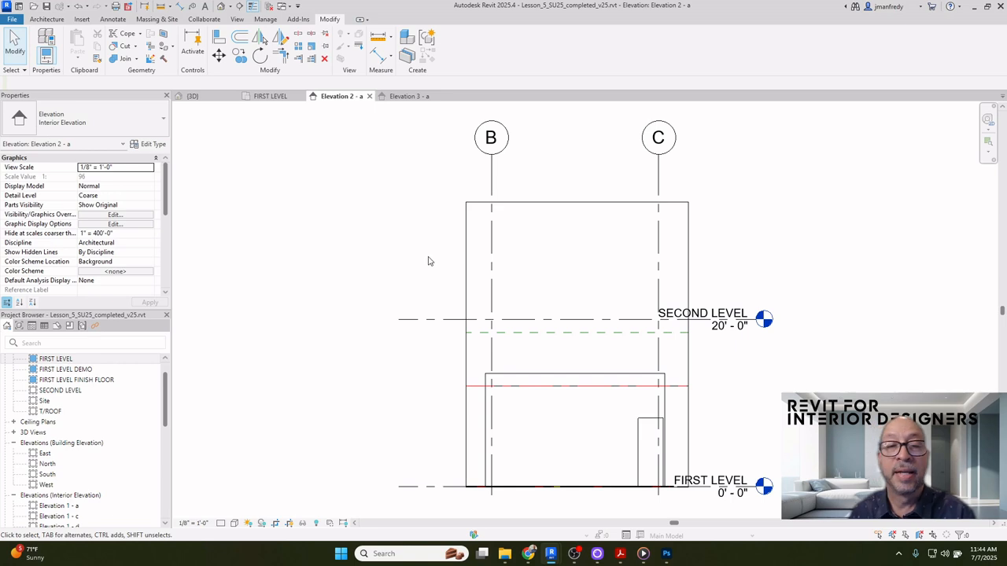
pyautogui.scroll(3, 431, 283)
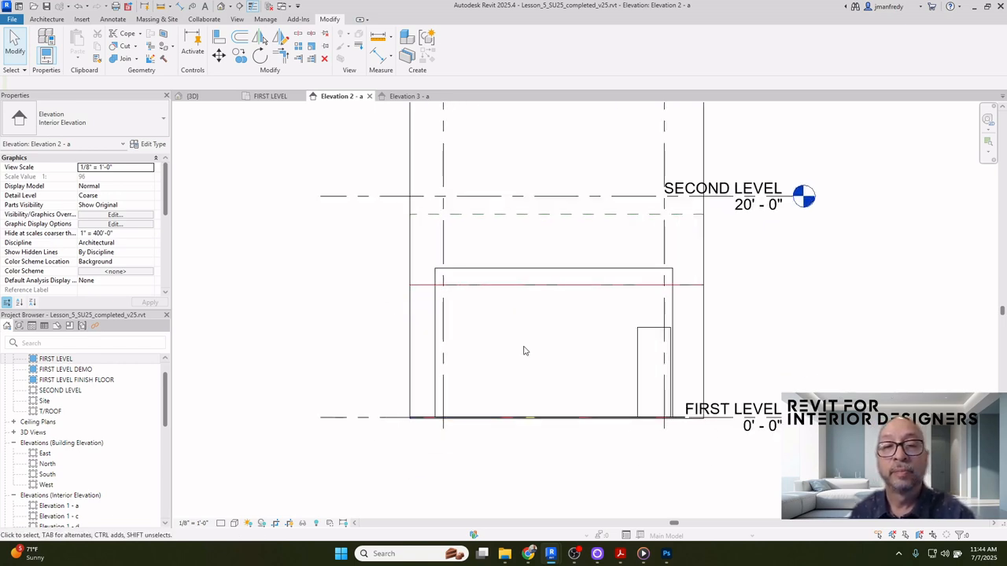
pyautogui.moveTo(570, 358); pyautogui.dragTo(545, 307, button='middle')
pyautogui.scroll(2, 550, 314)
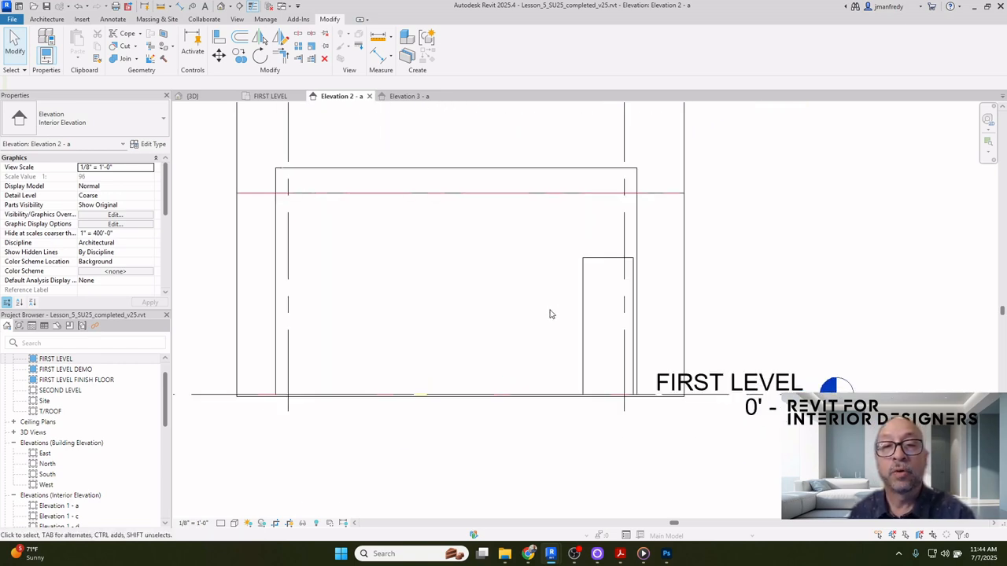
# Examine the narrow strip of host wall remaining beside the short curtain wall in the elevation
pyautogui.click(501, 243)
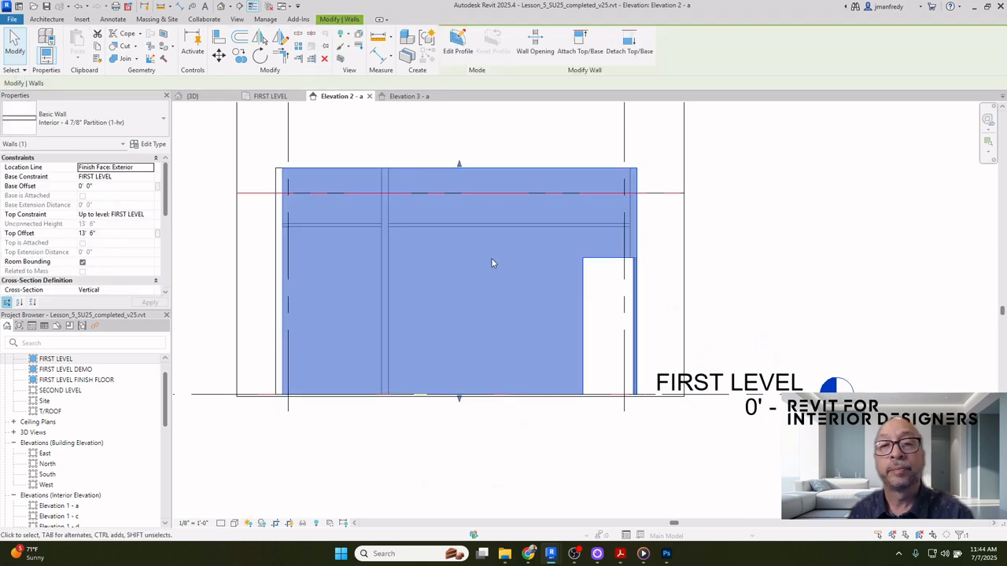
pyautogui.scroll(2, 637, 267)
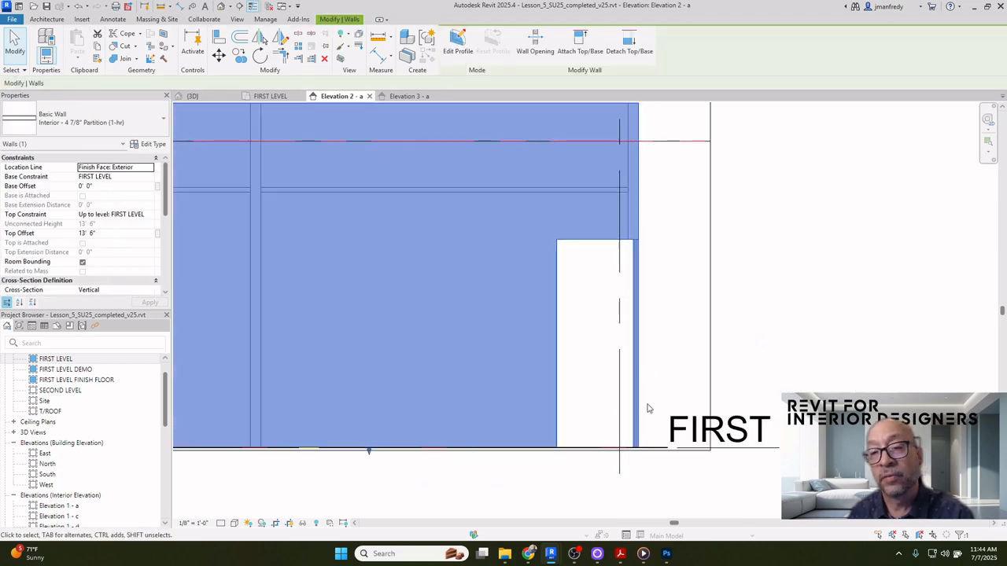
pyautogui.click(661, 278)
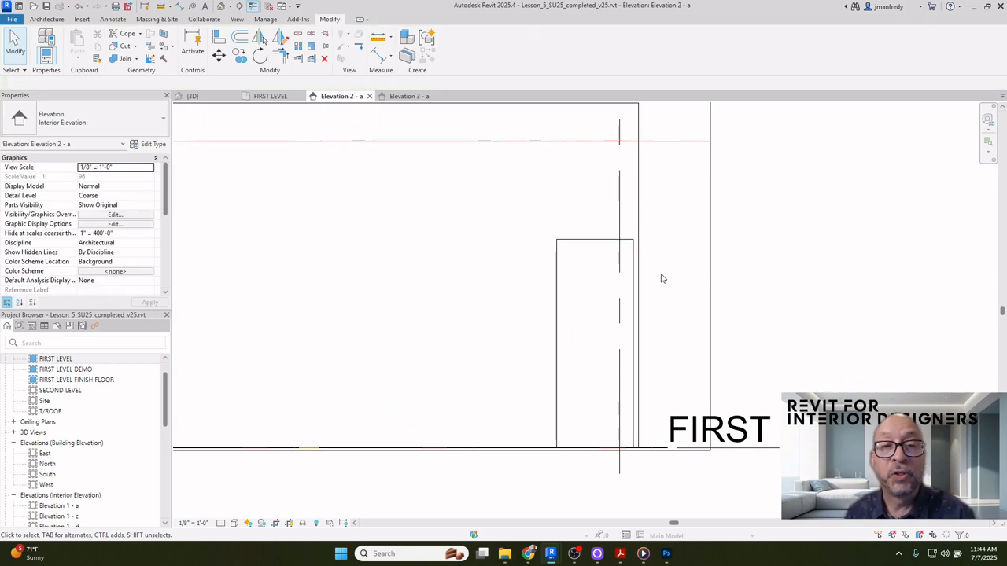
pyautogui.scroll(-1, 661, 279)
pyautogui.moveTo(663, 276); pyautogui.dragTo(688, 300, button='middle')
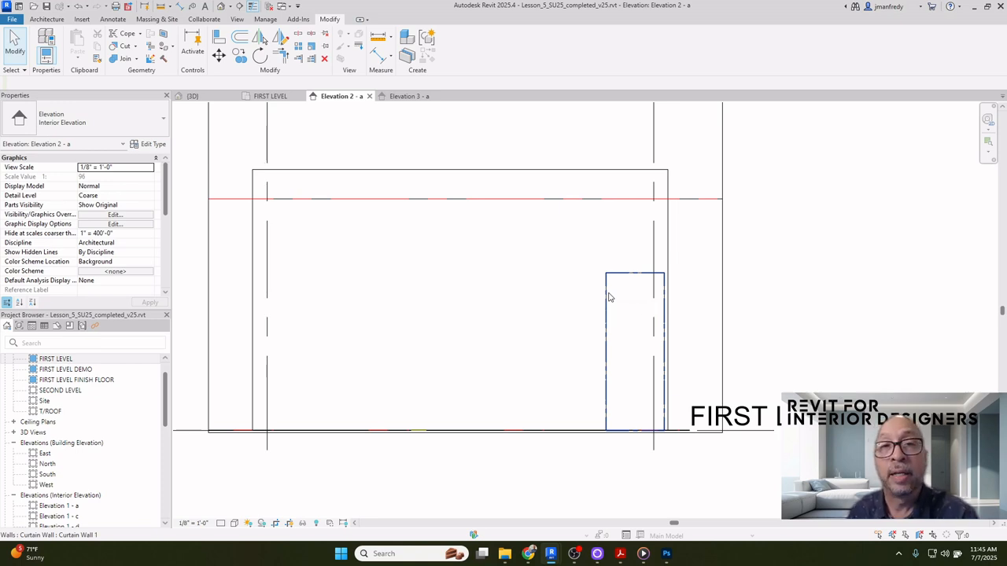
# Start editing the side host wall's profile and pick the short curtain wall's inner vertical and top edges as sketch lines
pyautogui.click(526, 174)
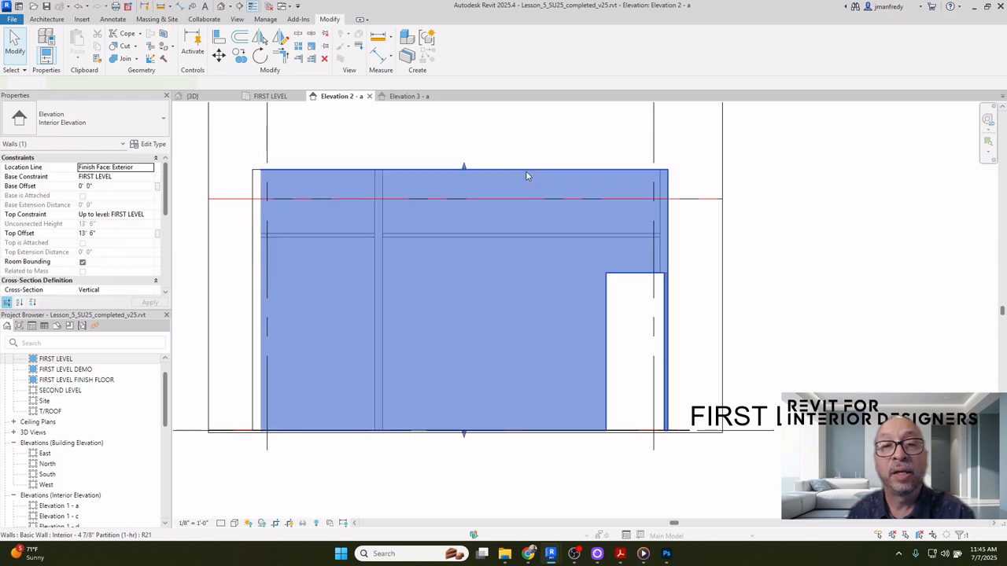
pyautogui.click(458, 43)
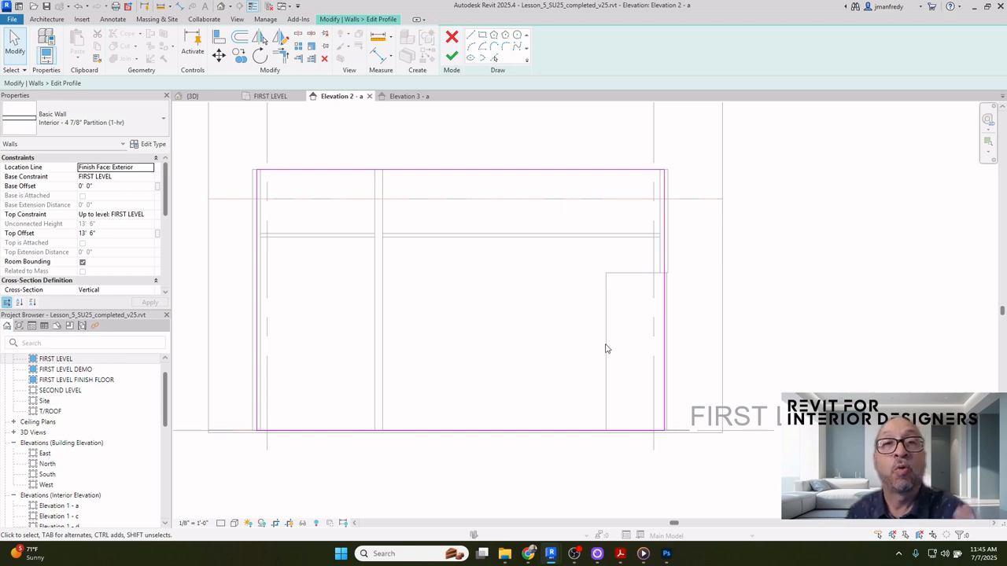
pyautogui.scroll(3, 606, 348)
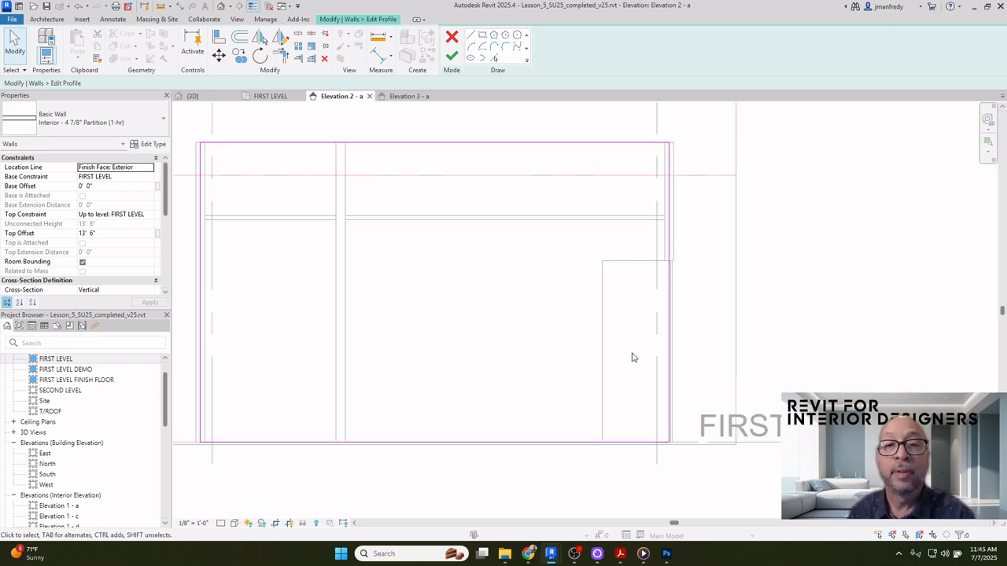
pyautogui.scroll(1, 660, 260)
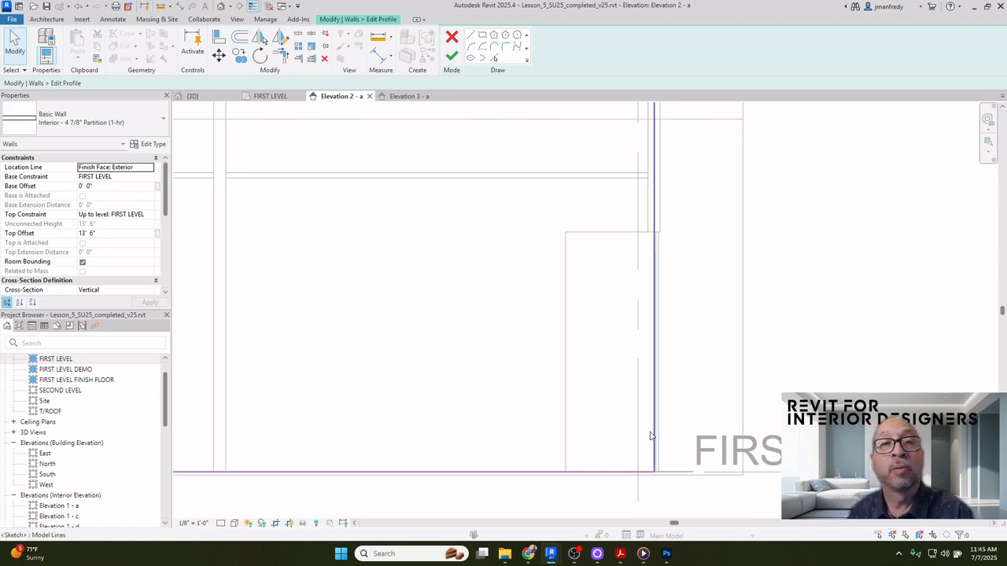
pyautogui.click(494, 58)
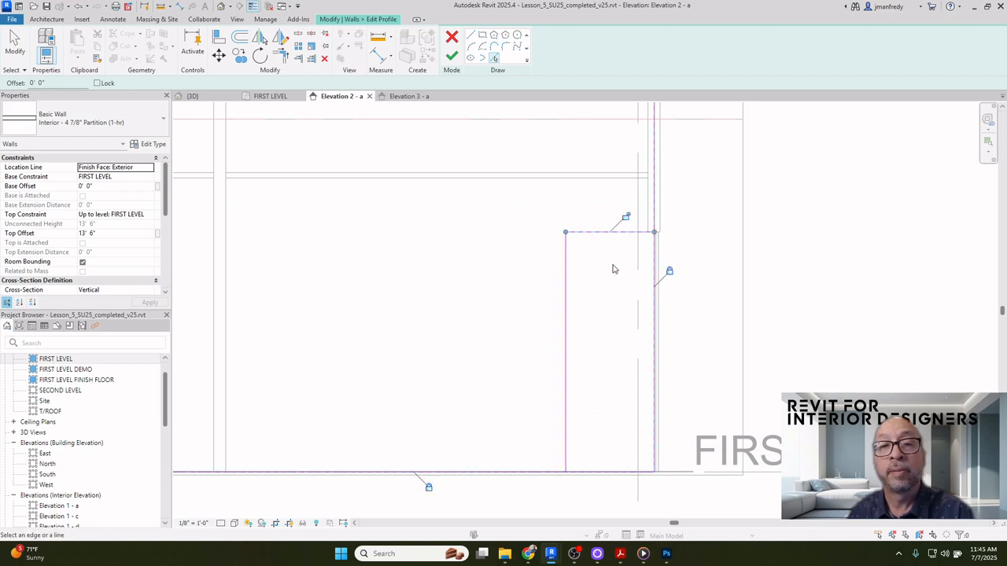
# Trim the profile sketch lines at the short curtain wall's upper and lower corners so the outline steps around the curtain wall
pyautogui.press('Escape')
pyautogui.press('t')
pyautogui.press('r')
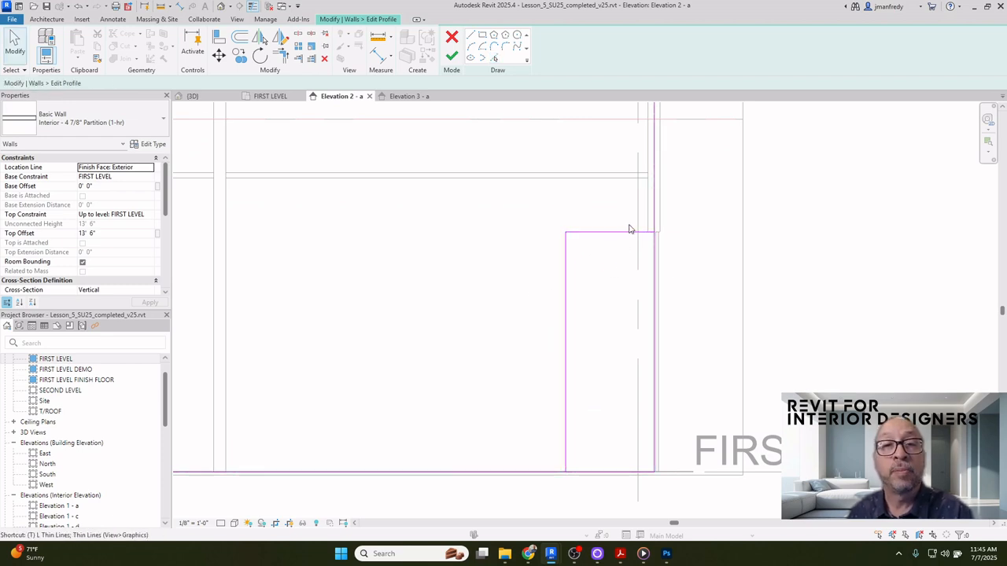
pyautogui.click(652, 215)
pyautogui.click(632, 232)
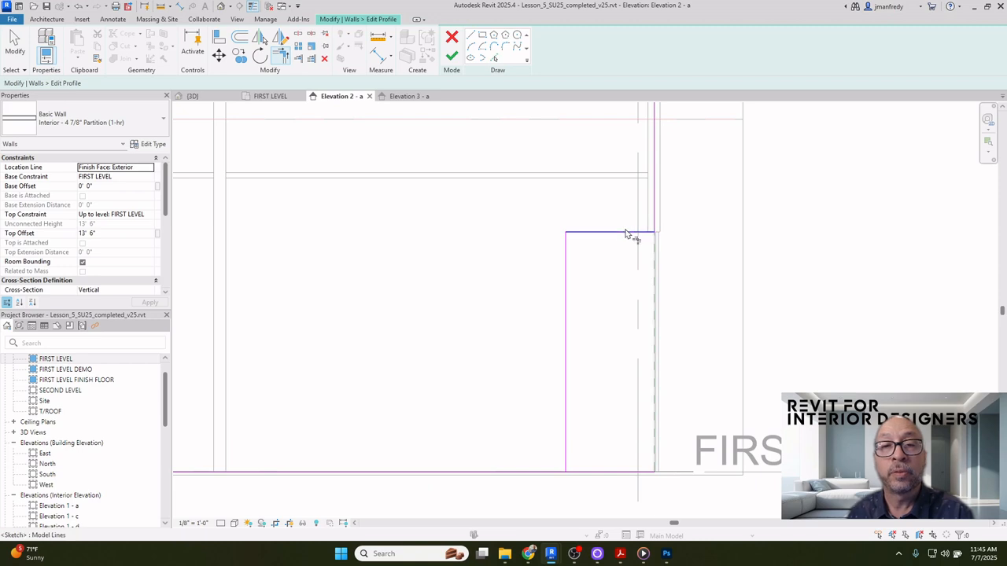
pyautogui.click(565, 458)
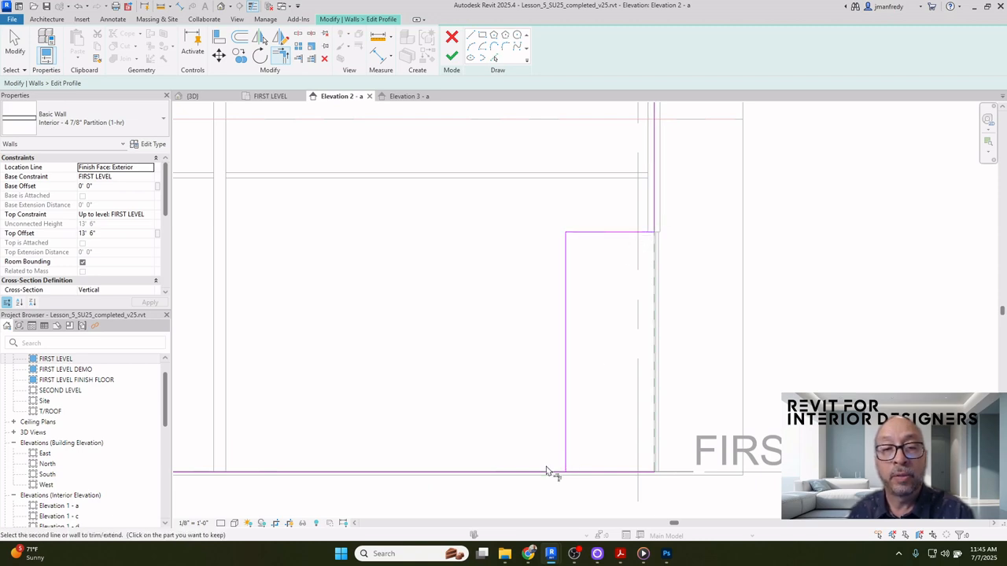
pyautogui.click(550, 472)
pyautogui.scroll(-2, 595, 385)
pyautogui.press('Escape')
# Check the sketch as one connected chain of lines and finish the side wall's profile edit
pyautogui.moveTo(608, 362); pyautogui.dragTo(625, 362, button='middle')
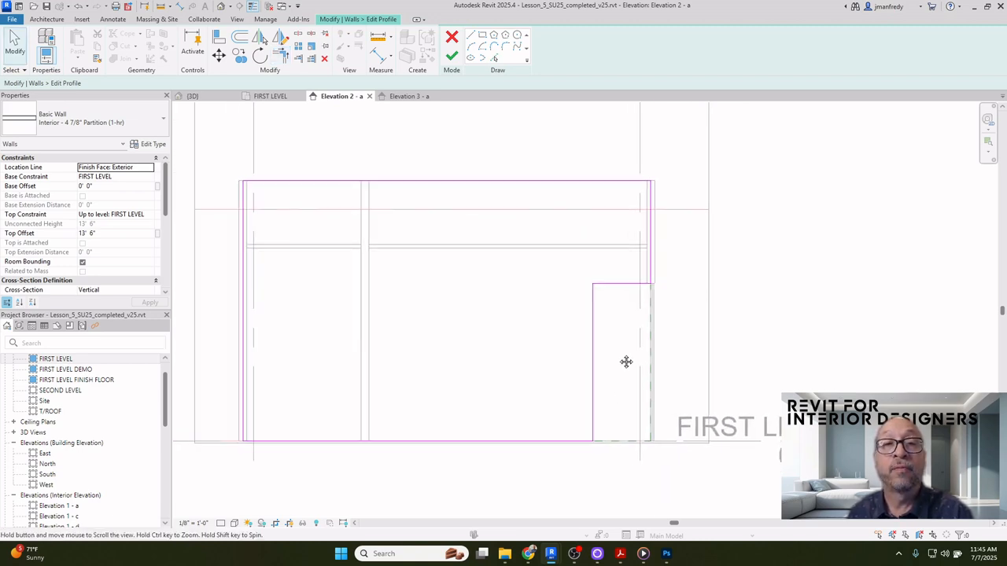
pyautogui.press('Tab')
pyautogui.click(624, 287)
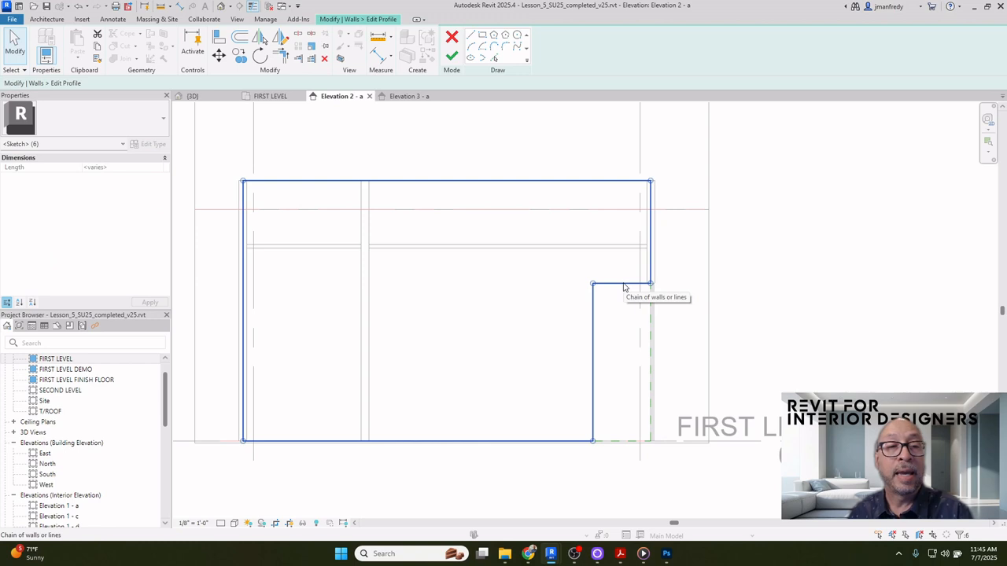
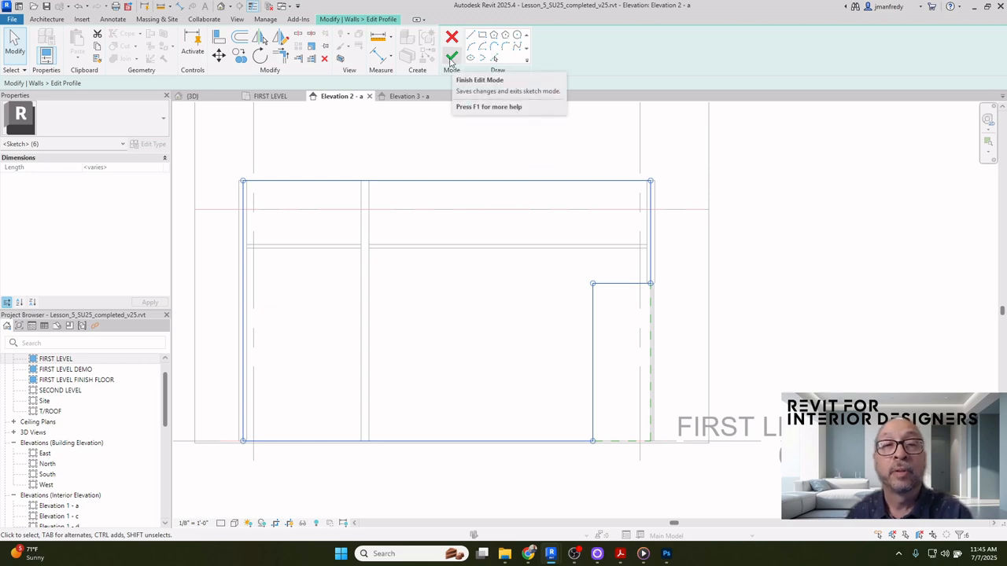
pyautogui.click(451, 58)
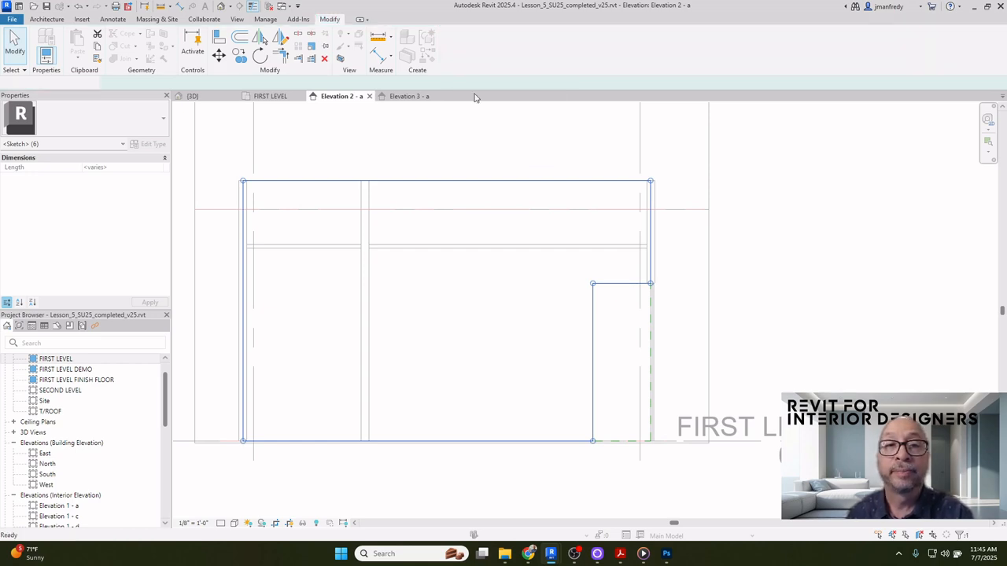
pyautogui.click(493, 139)
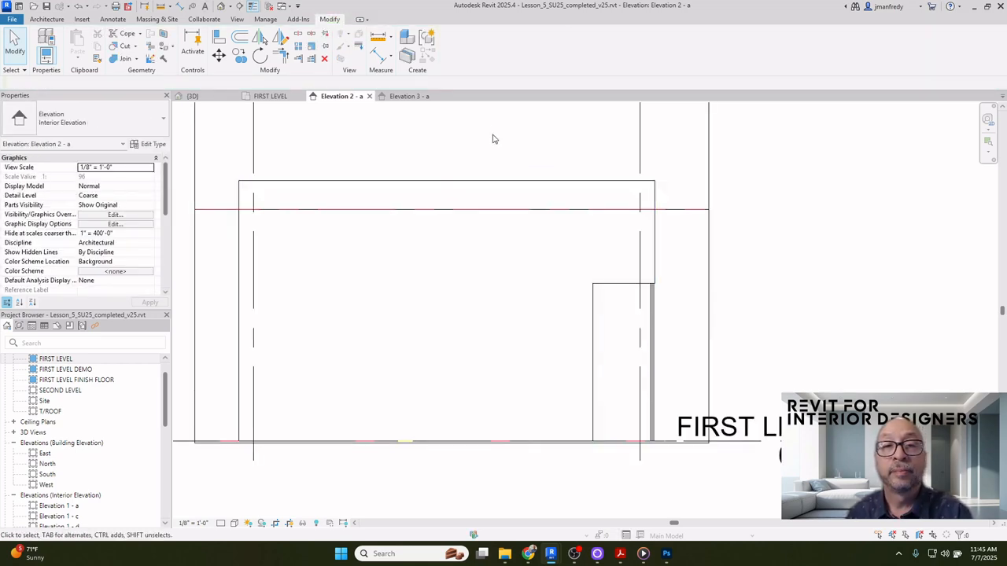
# Open the default 3D view and examine the corner where the short and long curtain walls meet
pyautogui.click(222, 6)
pyautogui.scroll(5, 580, 361)
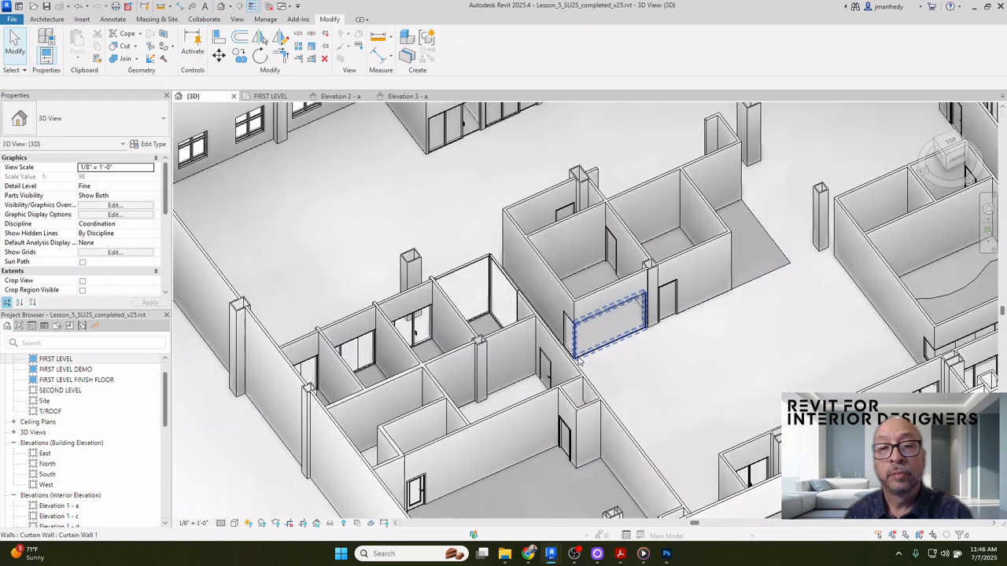
pyautogui.scroll(6, 578, 358)
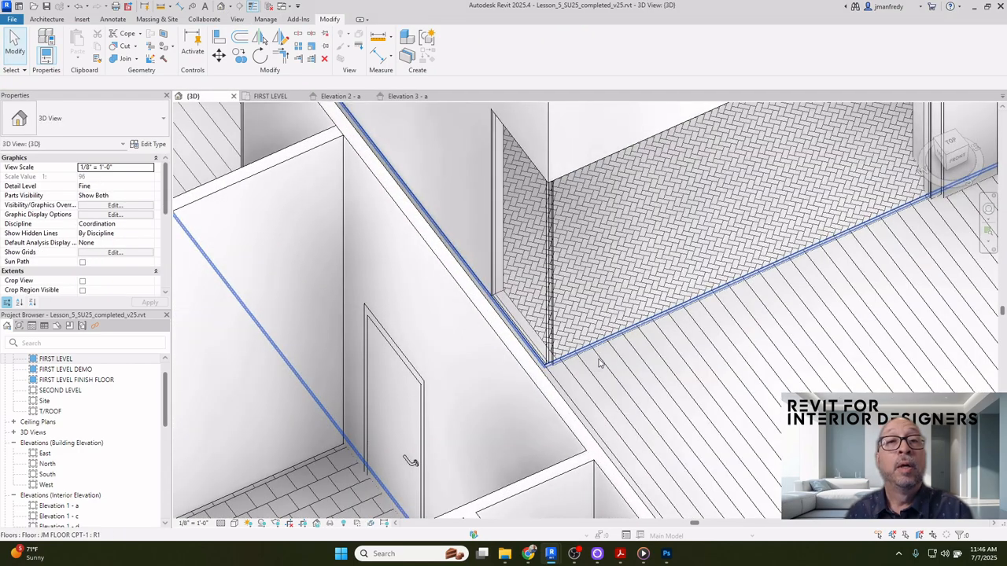
pyautogui.scroll(1, 597, 367)
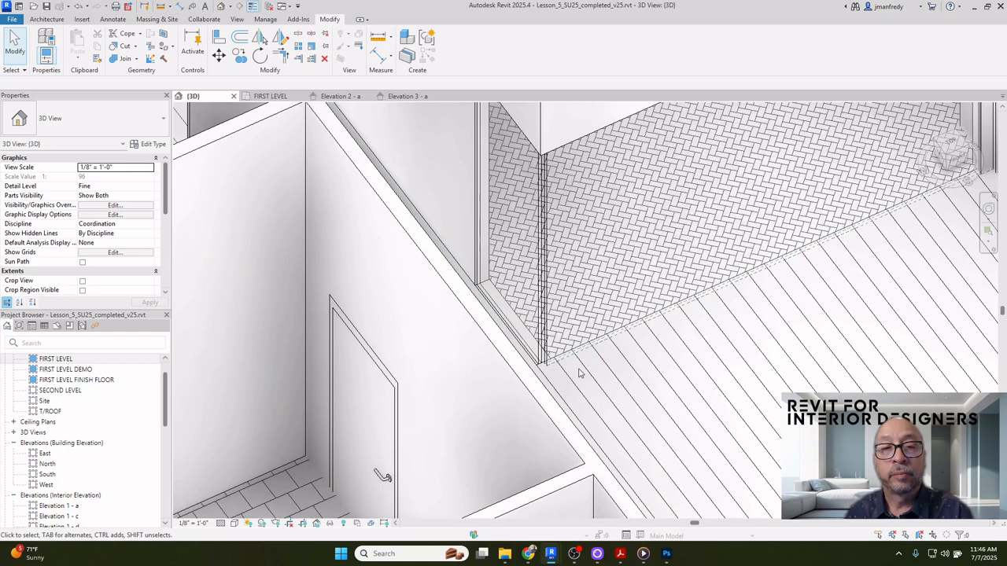
pyautogui.moveTo(579, 371)
pyautogui.keyDown('shift'); pyautogui.mouseDown(button='middle')
pyautogui.moveTo(570, 382)
pyautogui.moveTo(546, 353)
pyautogui.moveTo(548, 366)
pyautogui.moveTo(511, 289)
pyautogui.mouseUp(button='middle'); pyautogui.keyUp('shift')
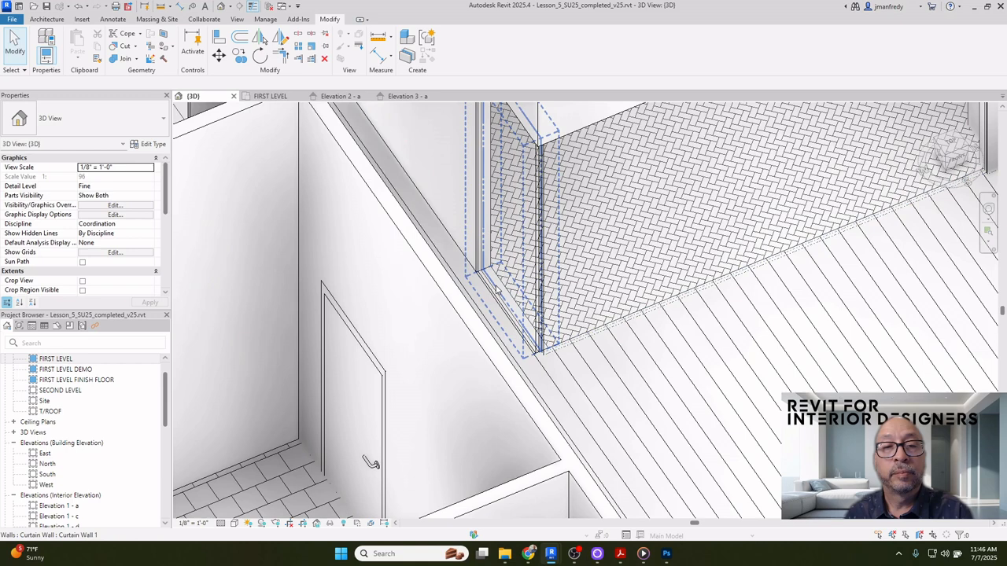
pyautogui.click(496, 290)
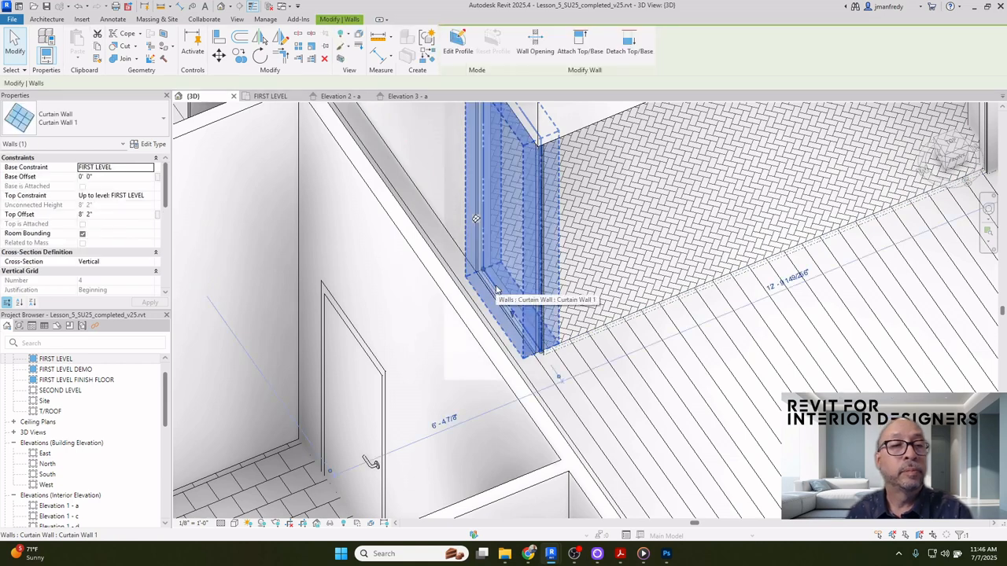
pyautogui.click(629, 353)
pyautogui.scroll(-1, 631, 355)
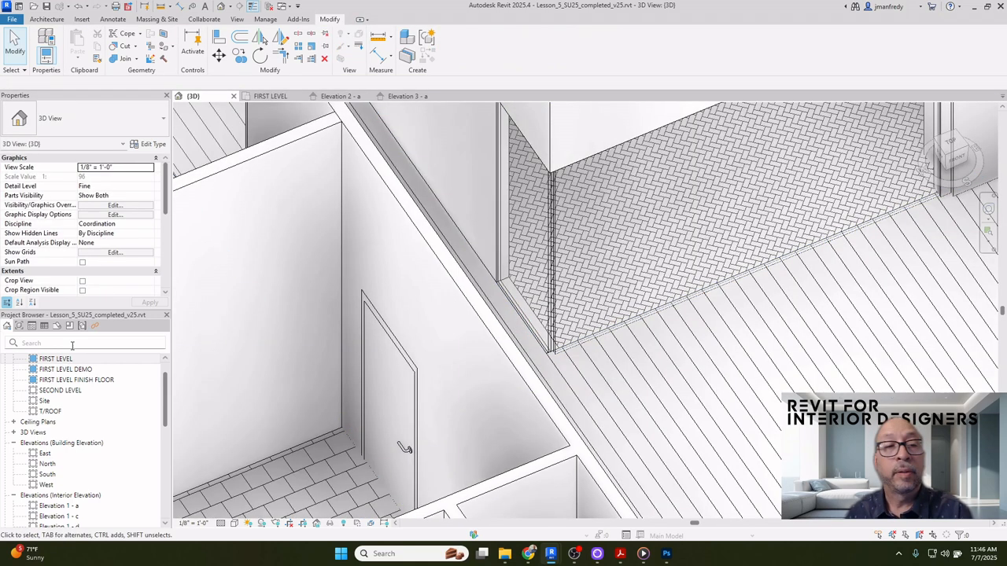
# Return to the FIRST LEVEL plan and start placing an interior elevation marker in front of the long curtain wall
pyautogui.doubleClick(55, 358)
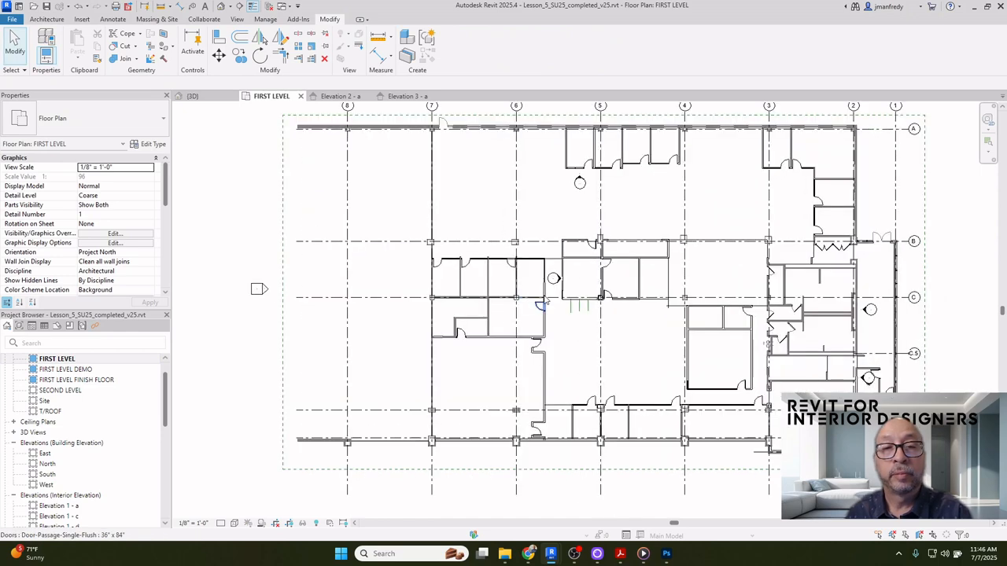
pyautogui.scroll(10, 546, 301)
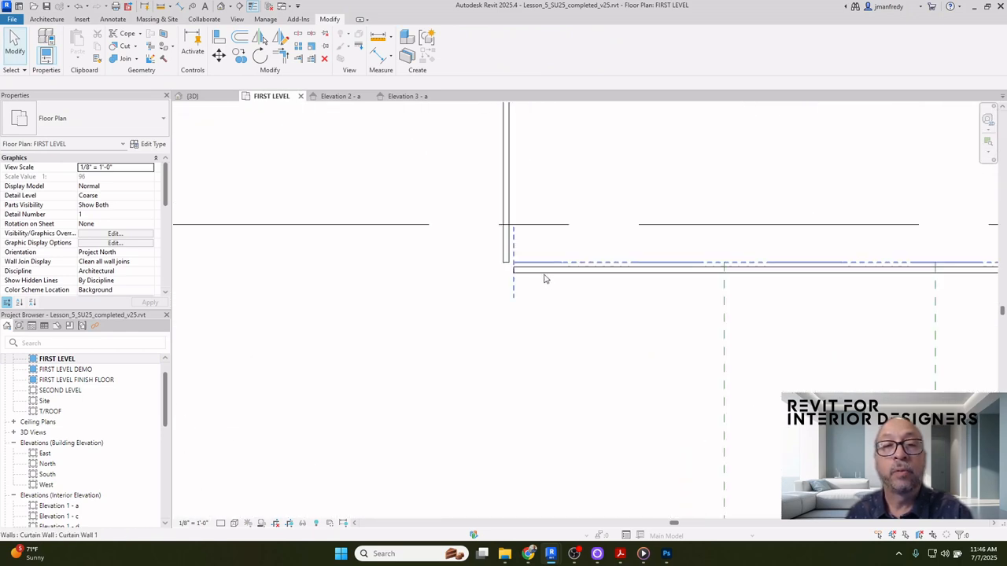
pyautogui.scroll(1, 544, 279)
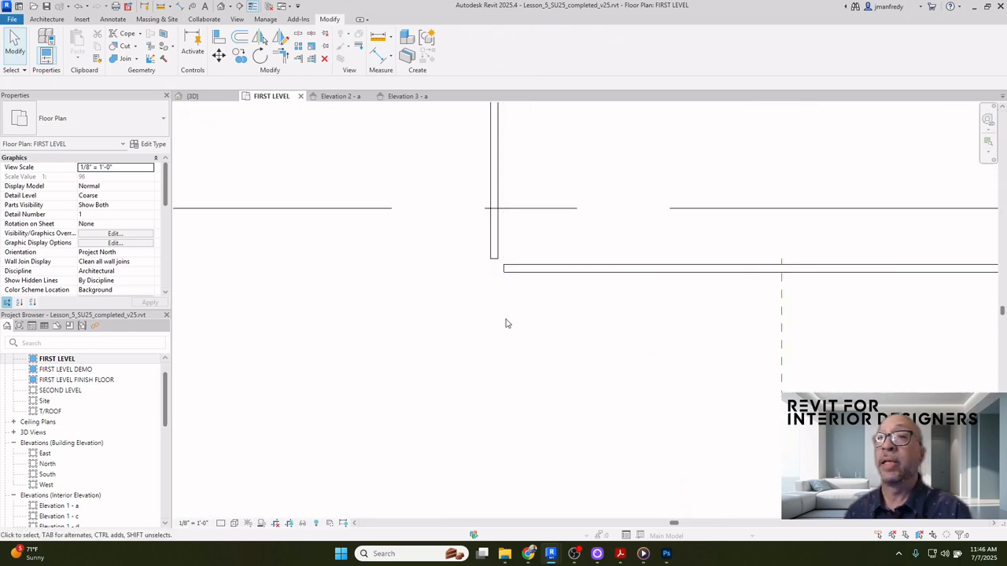
pyautogui.scroll(-5, 506, 323)
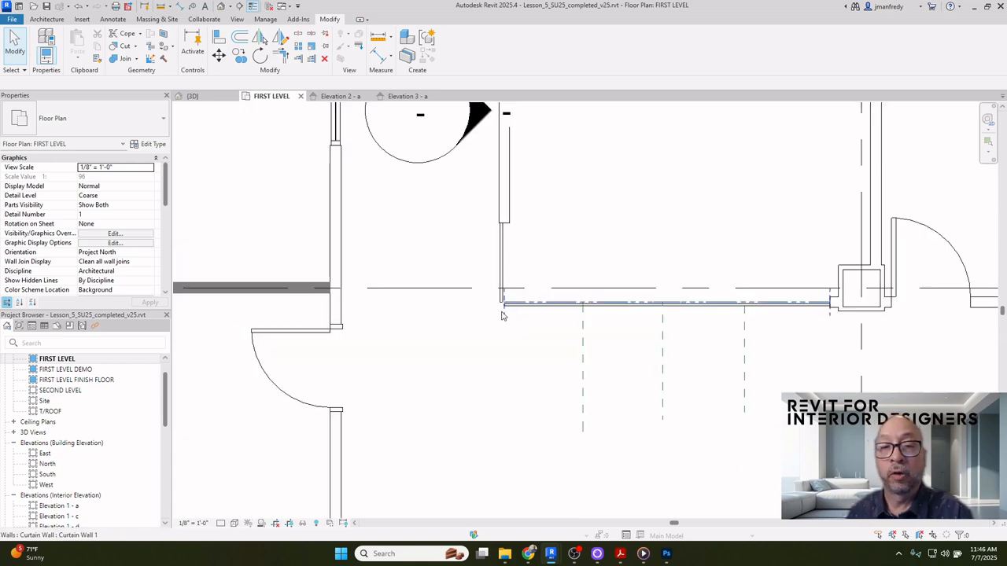
pyautogui.scroll(-3, 459, 344)
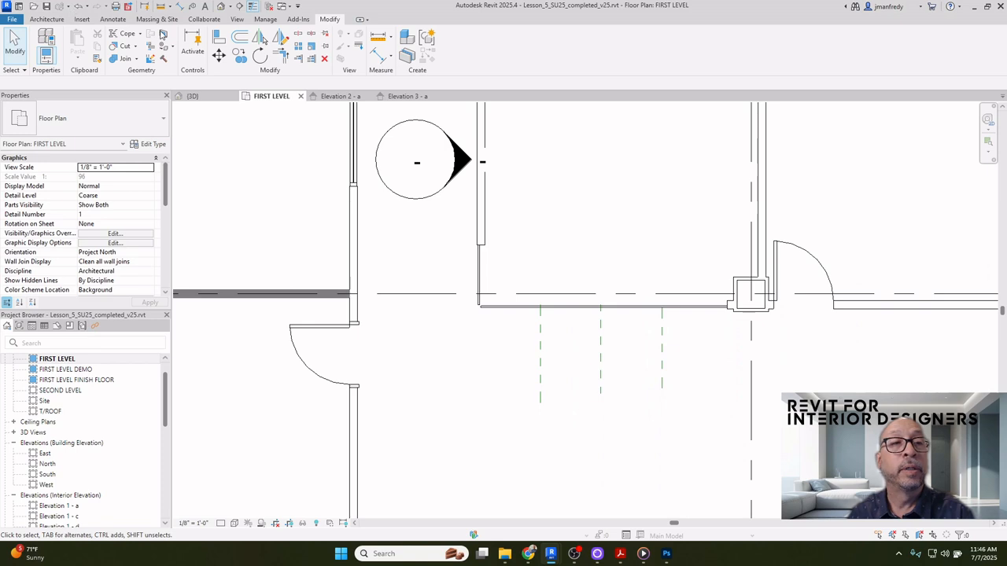
pyautogui.click(236, 19)
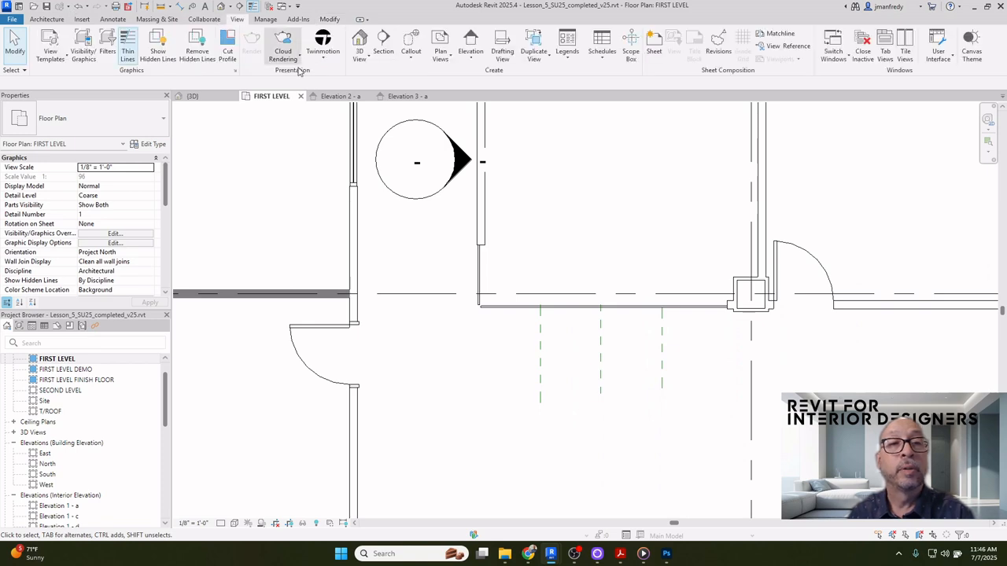
pyautogui.click(470, 48)
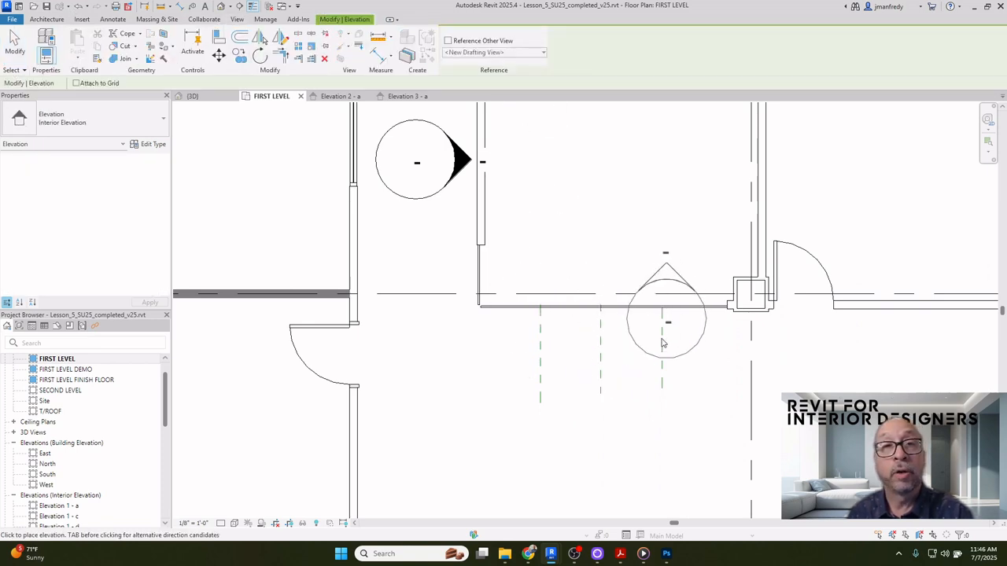
# Place an interior elevation marker below the long curtain wall in the FIRST LEVEL plan, facing the wall
pyautogui.click(590, 417)
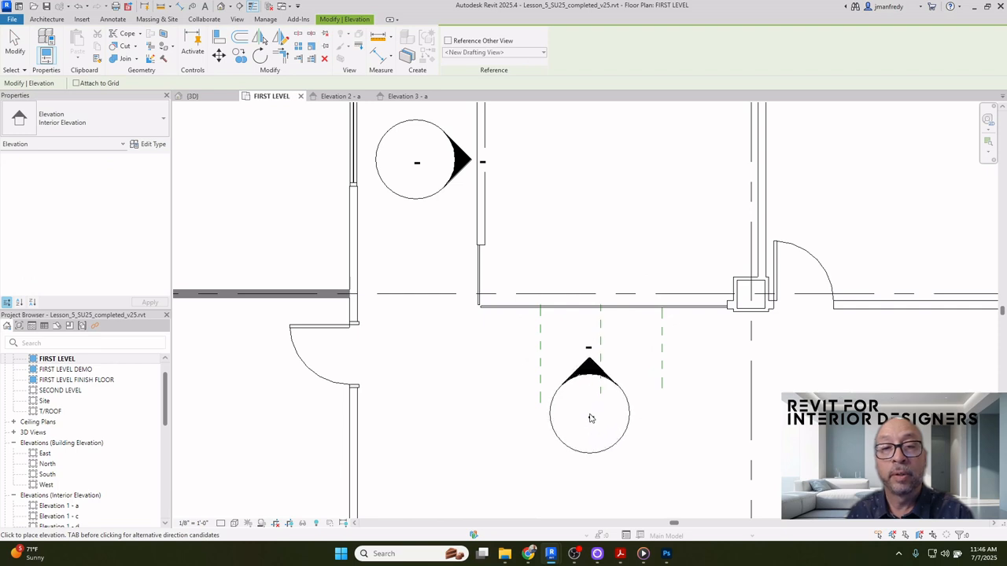
pyautogui.press('Escape')
pyautogui.press('Escape')
pyautogui.scroll(2, 506, 376)
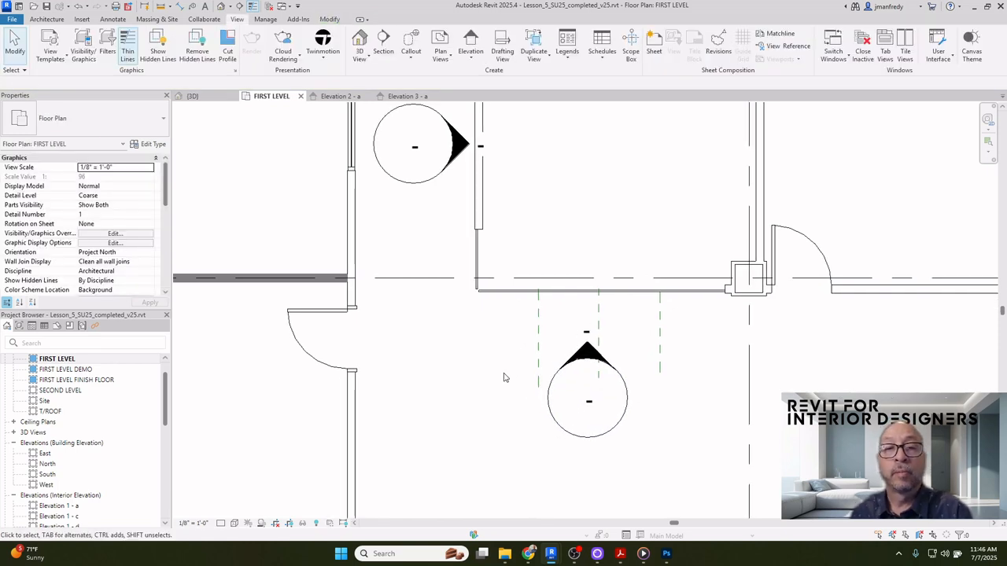
pyautogui.scroll(2, 504, 377)
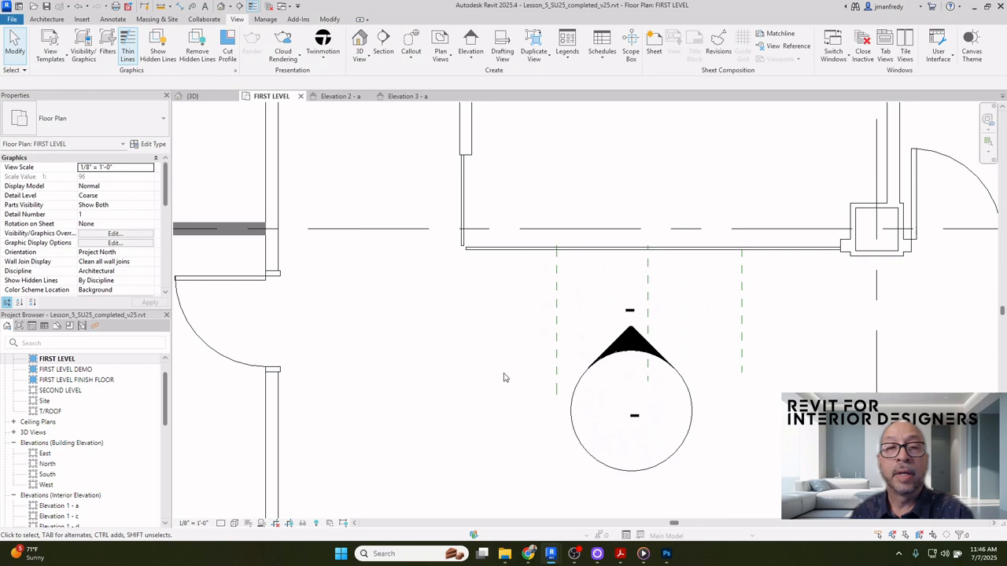
pyautogui.moveTo(572, 346); pyautogui.dragTo(557, 314, button='middle')
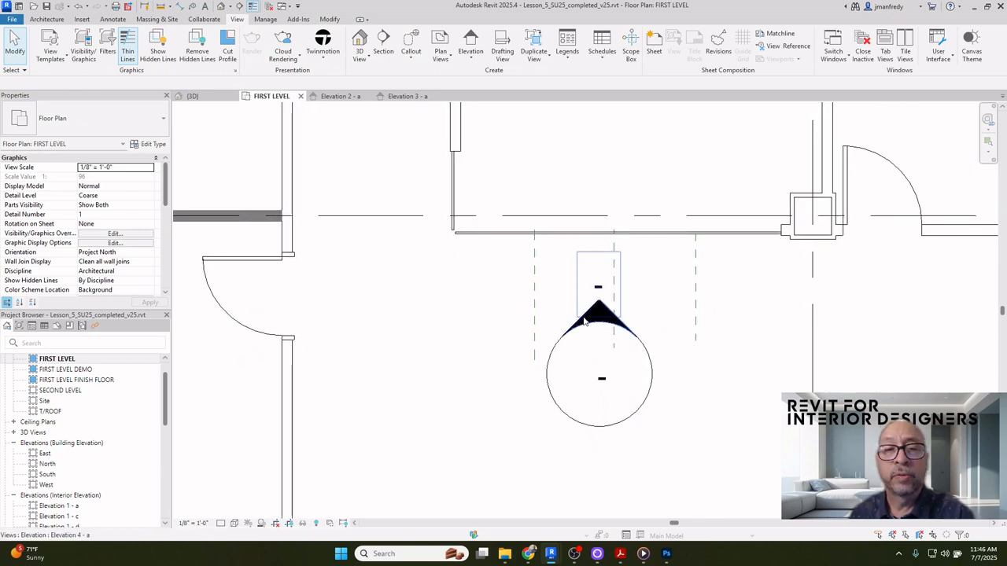
pyautogui.scroll(-1, 586, 273)
pyautogui.moveTo(587, 273); pyautogui.dragTo(592, 308, button='middle')
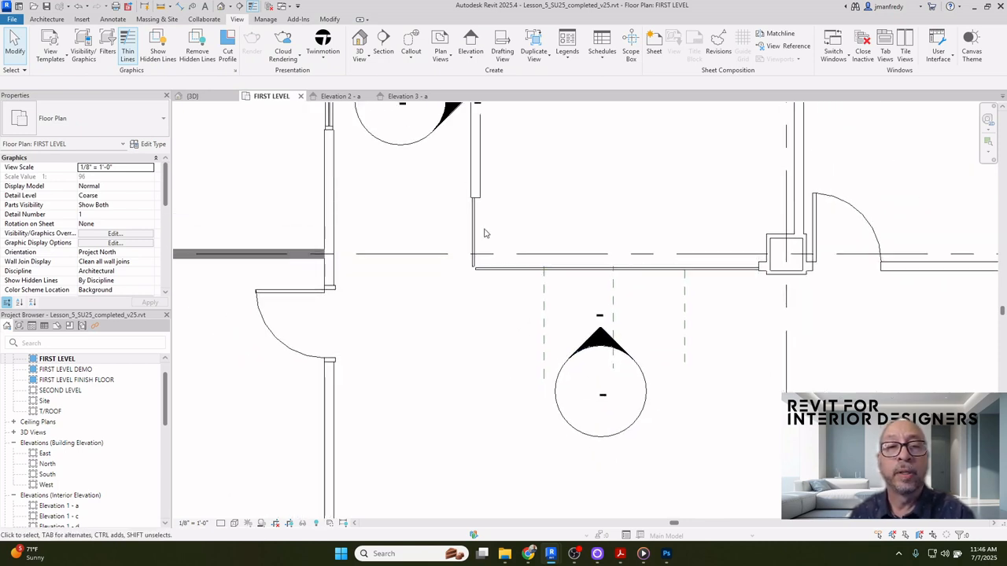
# Open the default 3D view and examine the two curtain walls that meet at the room's corner
pyautogui.click(223, 7)
pyautogui.moveTo(541, 269); pyautogui.dragTo(537, 225, button='middle')
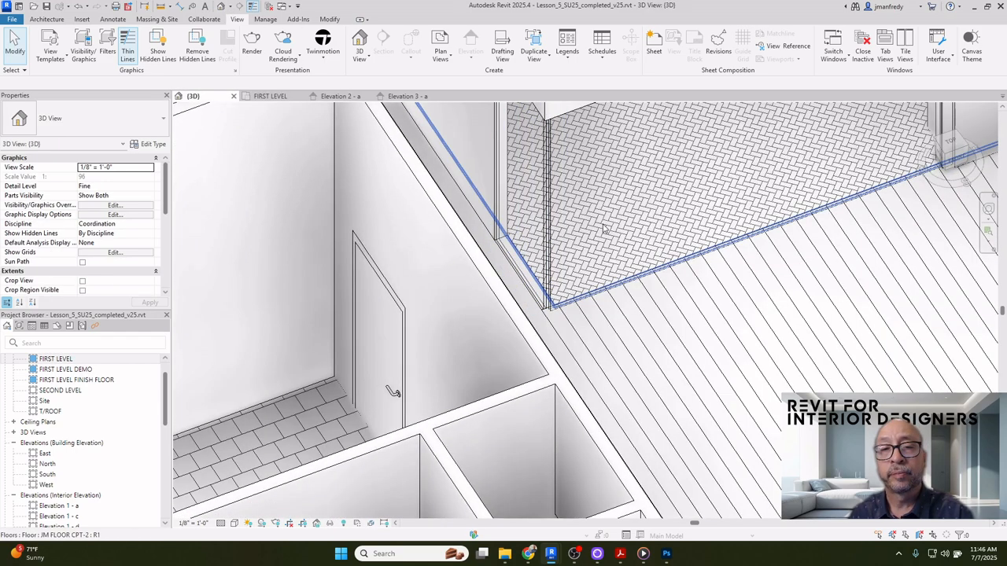
pyautogui.moveTo(603, 228); pyautogui.dragTo(585, 270, button='middle')
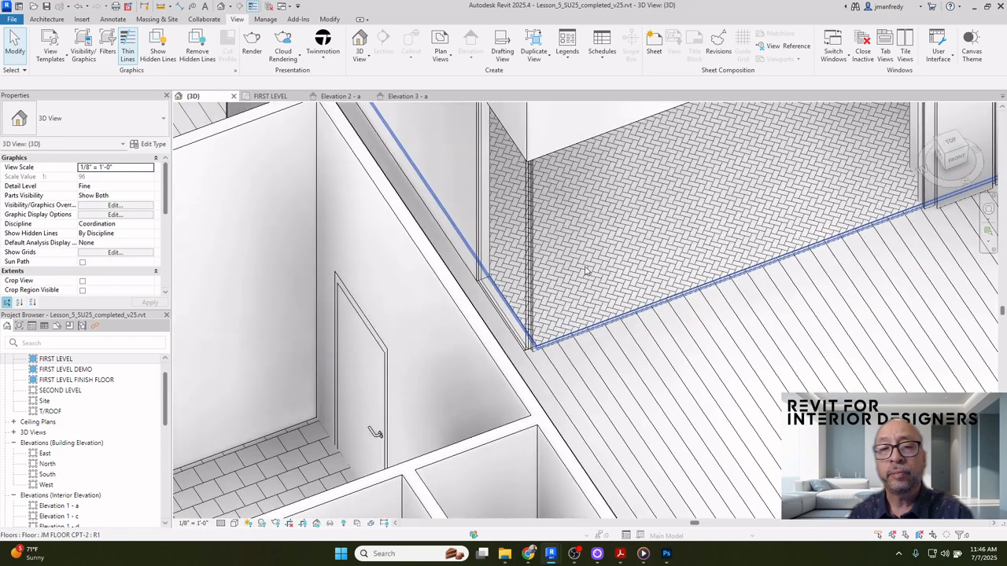
pyautogui.click(615, 320)
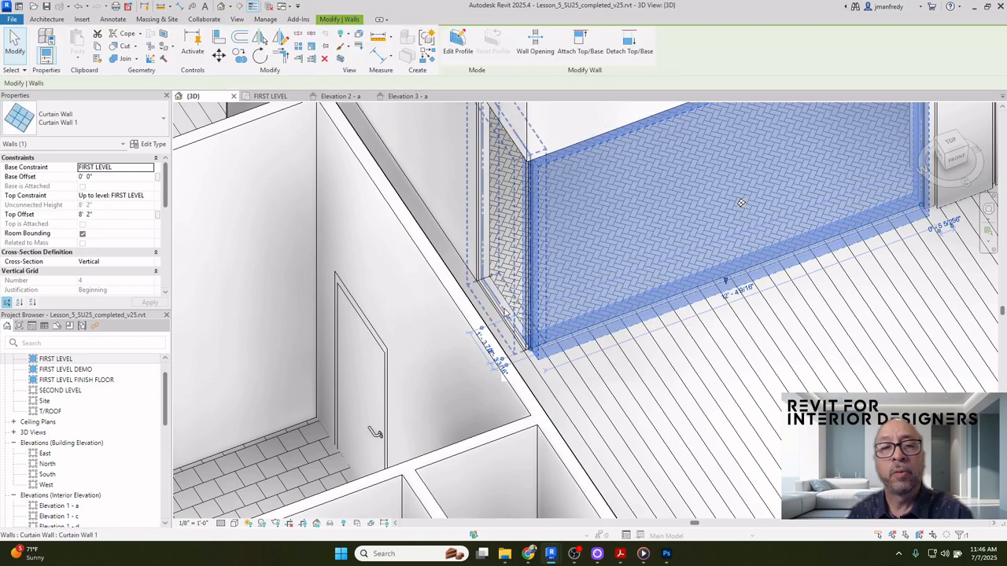
pyautogui.click(505, 313)
pyautogui.moveTo(604, 302); pyautogui.dragTo(559, 336, button='middle')
pyautogui.press('Escape')
pyautogui.moveTo(675, 220); pyautogui.dragTo(614, 272, button='middle')
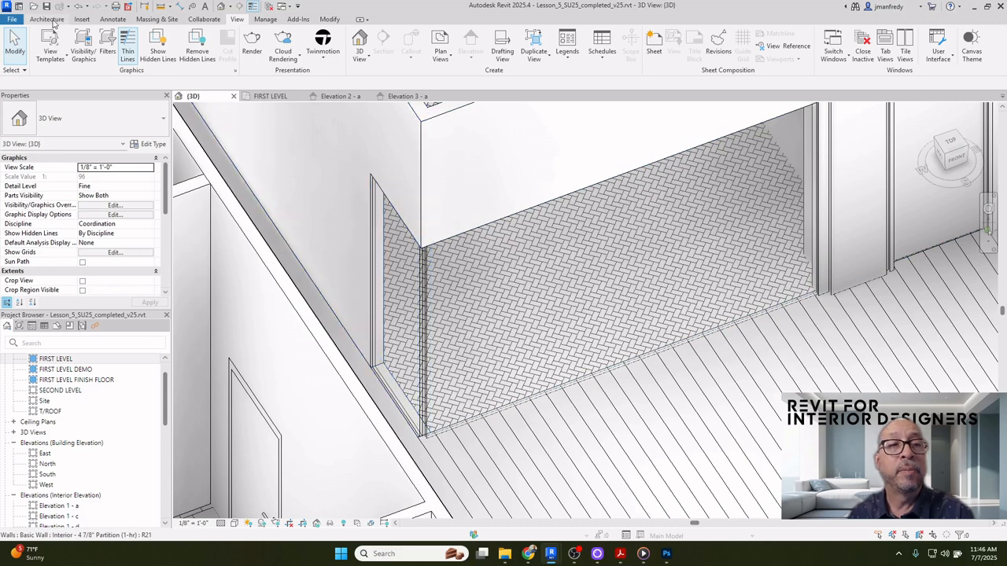
# Place JM 2" x 4" EXT rectangular mullions on all grid lines of both corner curtain walls
pyautogui.click(48, 18)
pyautogui.click(313, 47)
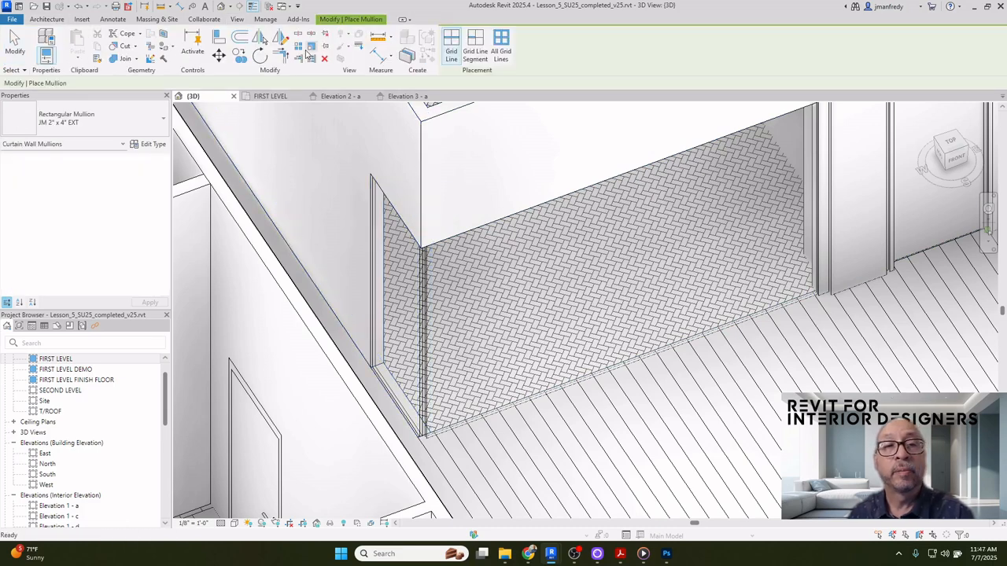
pyautogui.click(500, 47)
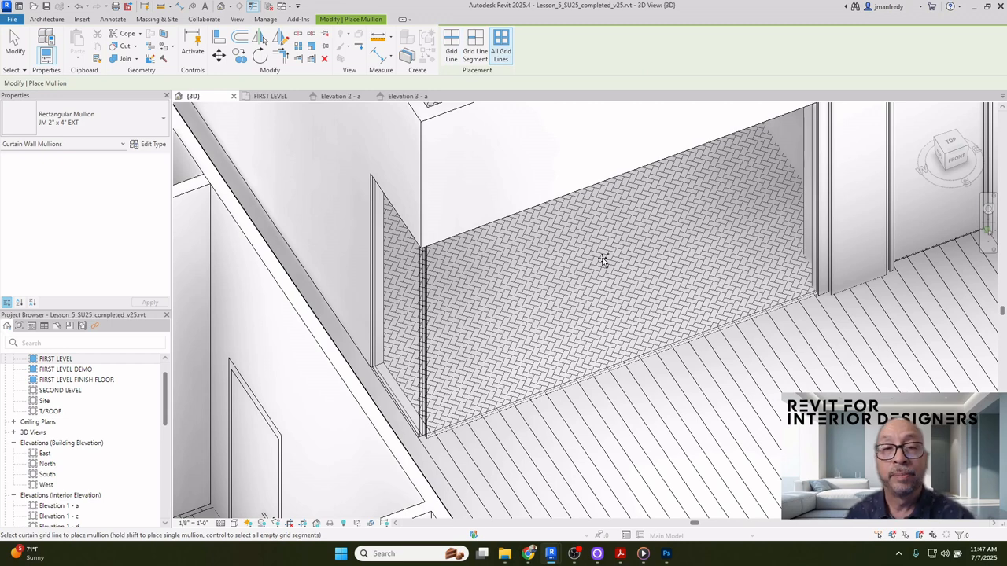
pyautogui.click(616, 366)
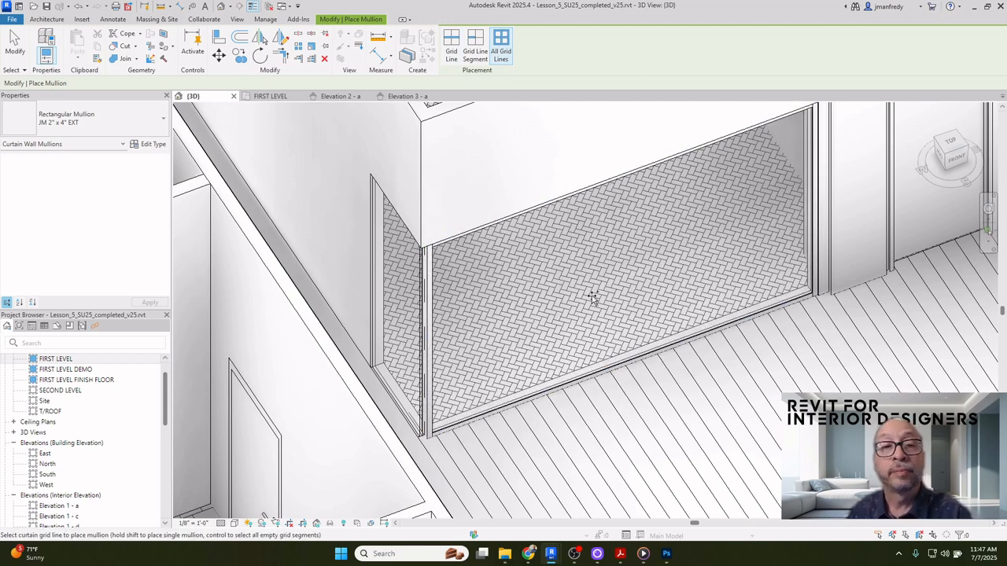
pyautogui.click(391, 393)
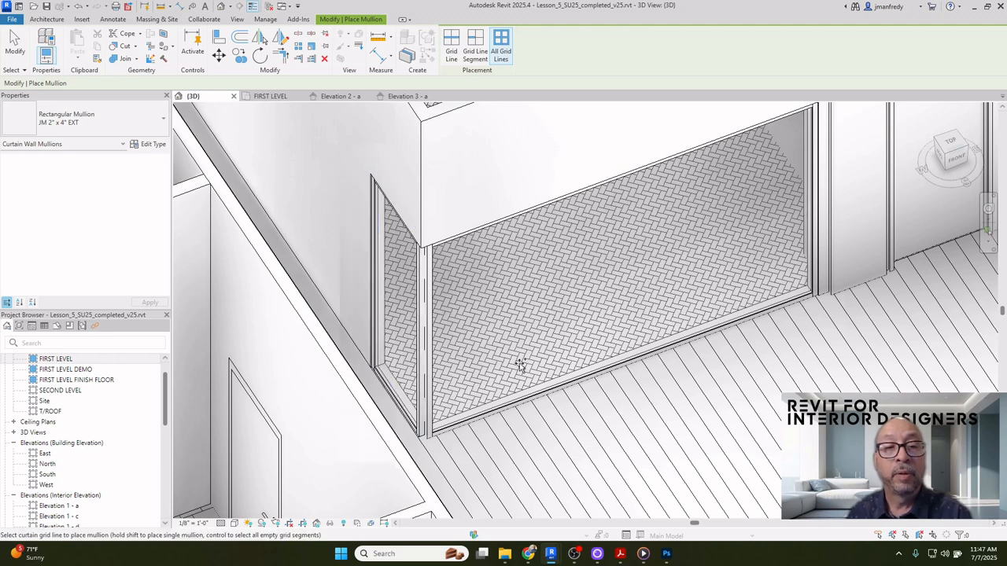
pyautogui.press('Escape')
pyautogui.press('Escape')
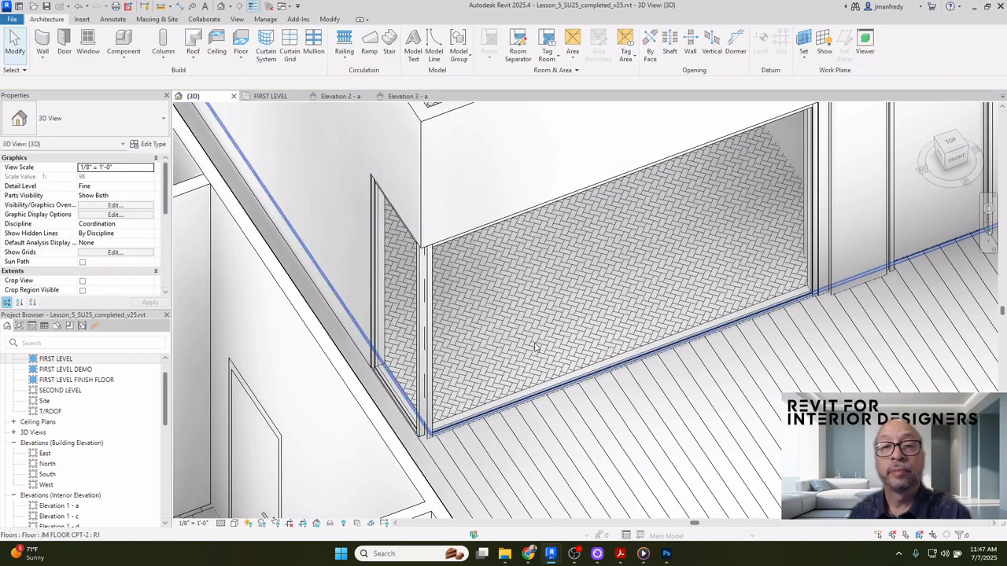
# Open the new interior elevation from its marker in the FIRST LEVEL plan and raise the crop region's upper edge above the walls
pyautogui.doubleClick(79, 359)
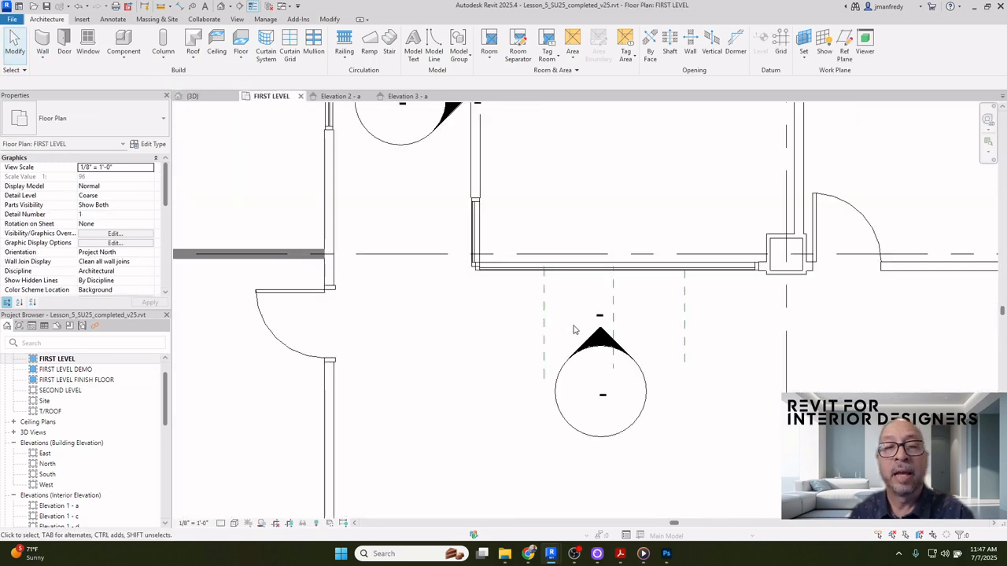
pyautogui.doubleClick(596, 339)
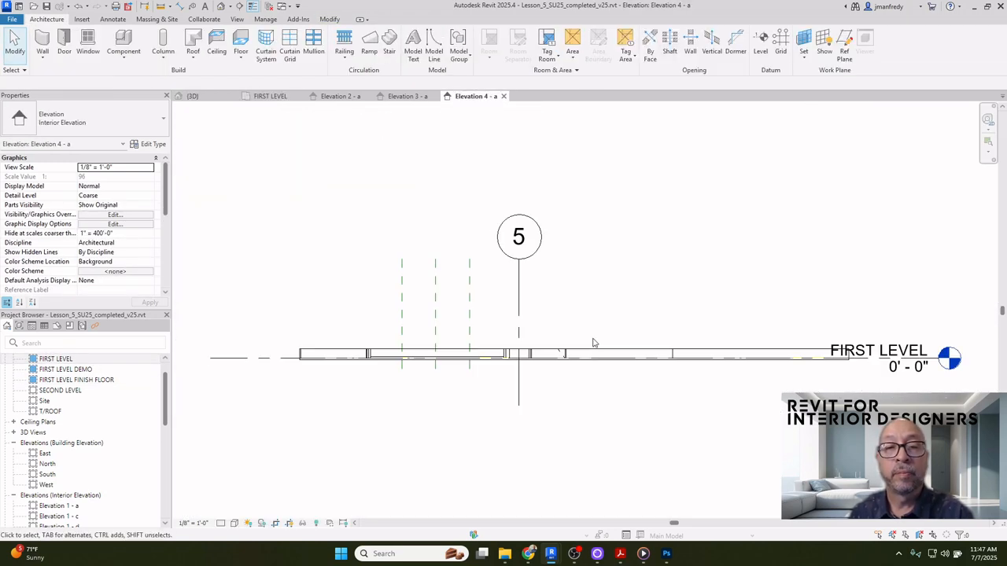
pyautogui.click(572, 350)
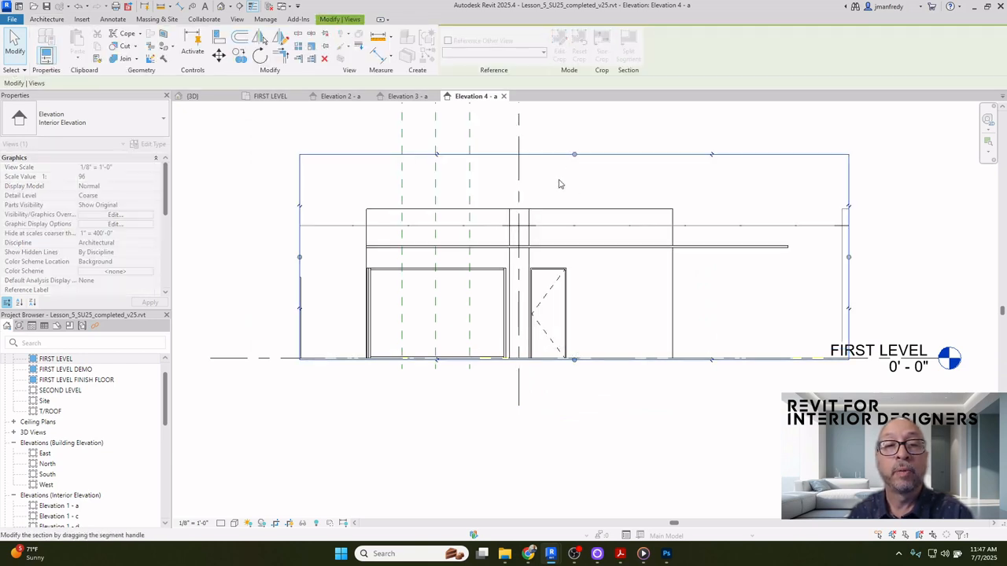
pyautogui.scroll(2, 401, 333)
pyautogui.scroll(3, 409, 326)
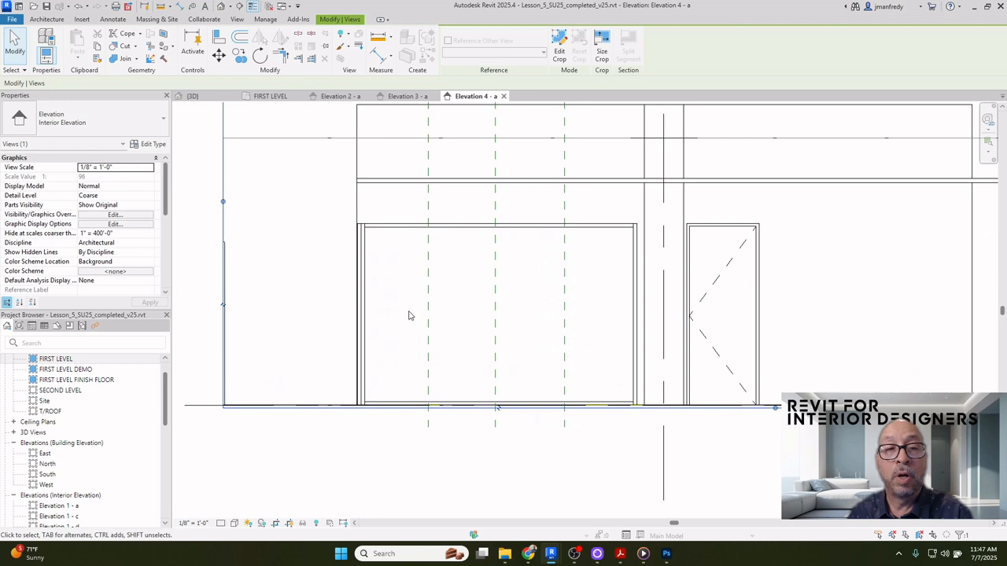
# Preview the elevation in the Shaded visual style and return it to Hidden Line
pyautogui.click(233, 523)
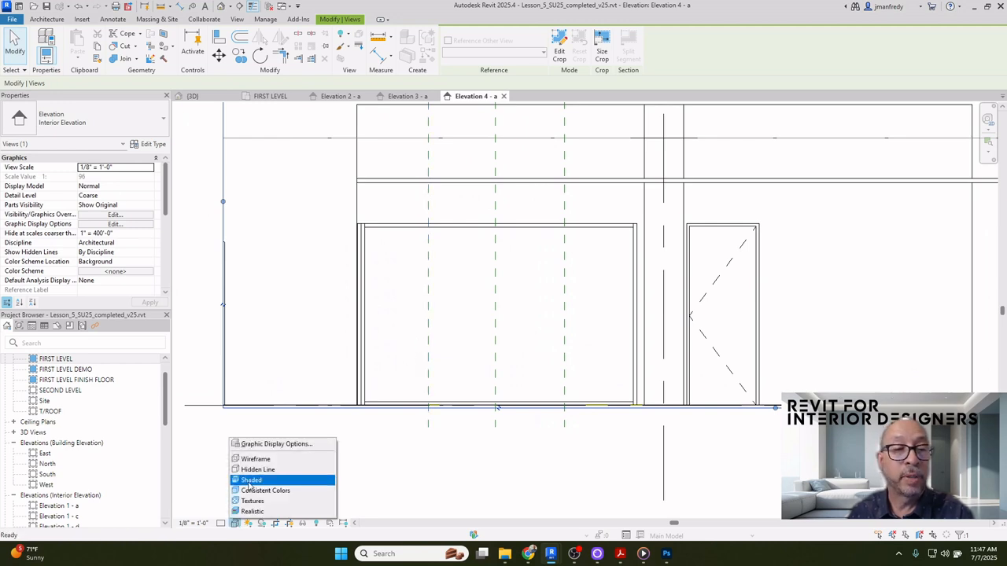
pyautogui.click(248, 486)
pyautogui.scroll(2, 367, 420)
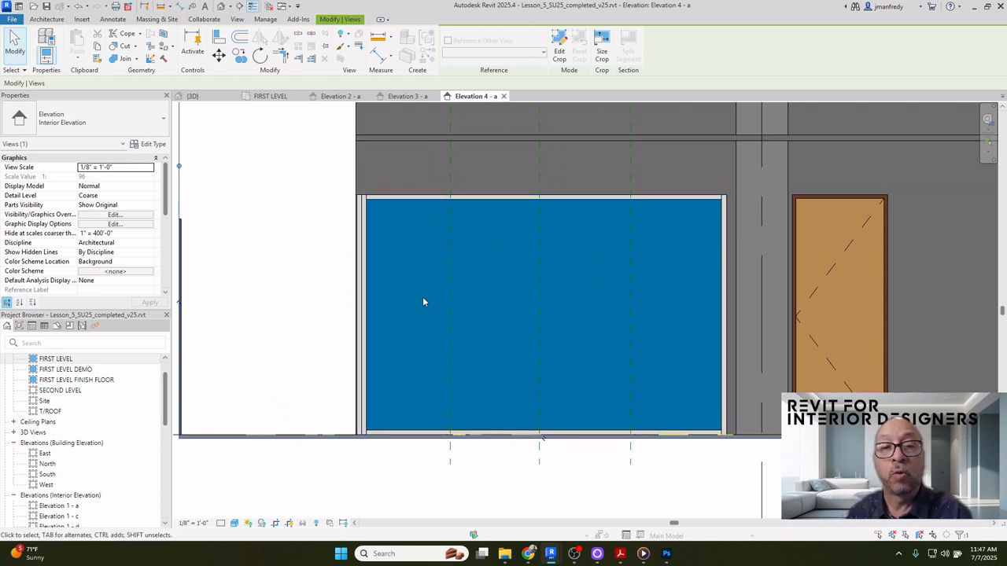
pyautogui.click(233, 523)
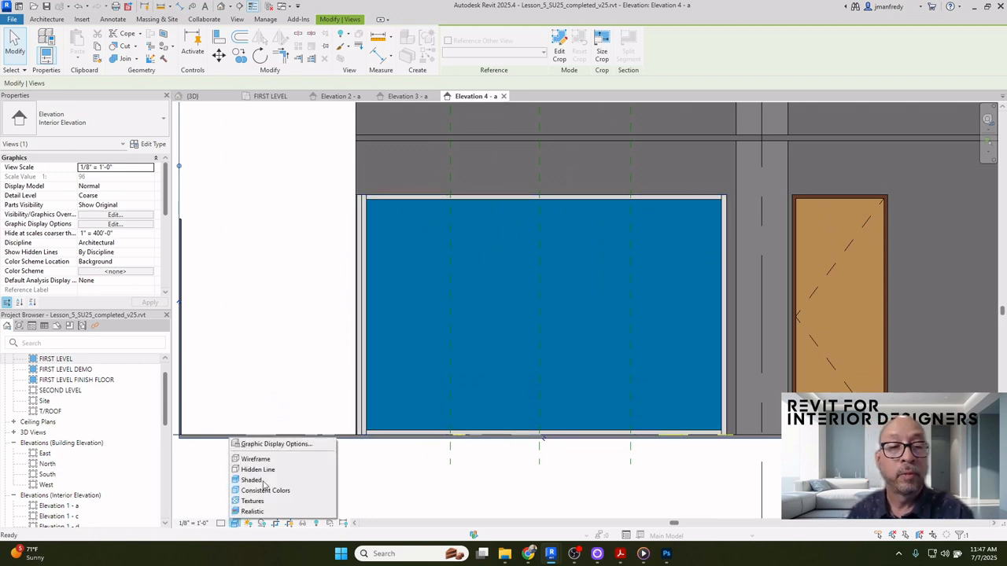
pyautogui.click(260, 481)
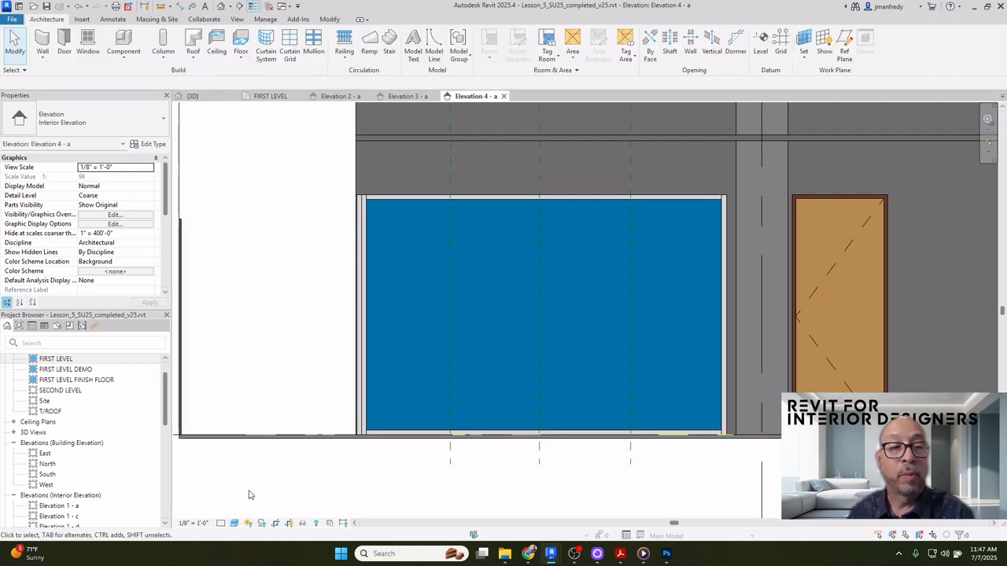
pyautogui.click(234, 523)
pyautogui.click(255, 475)
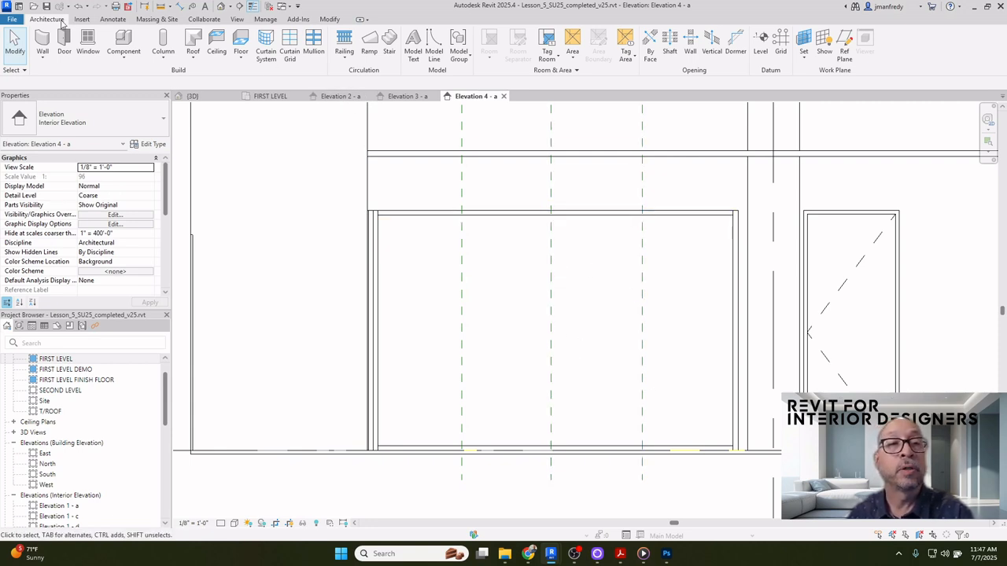
# Add three vertical curtain grid lines across all segments of the curtain wall, aligned to the three reference planes
pyautogui.click(290, 46)
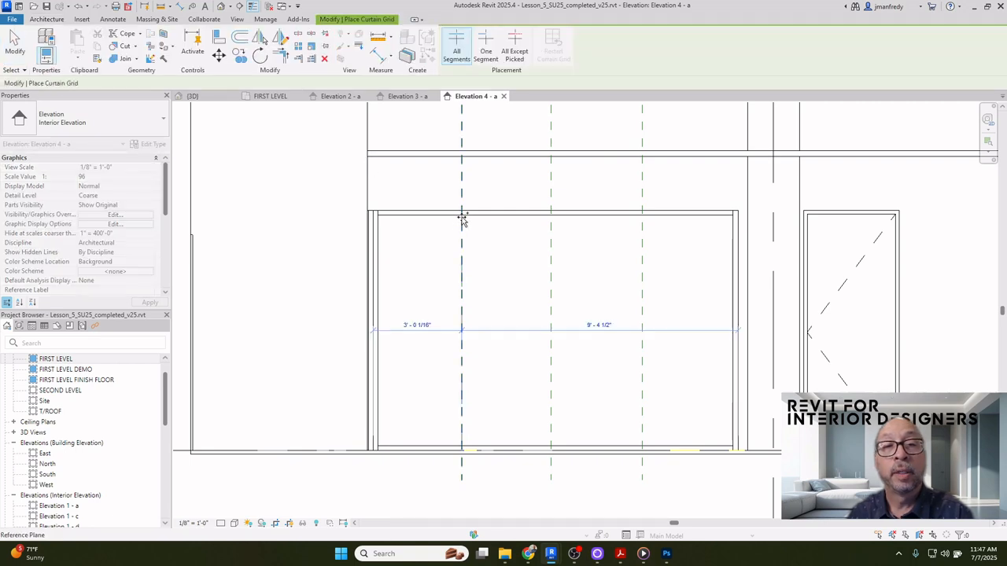
pyautogui.click(461, 220)
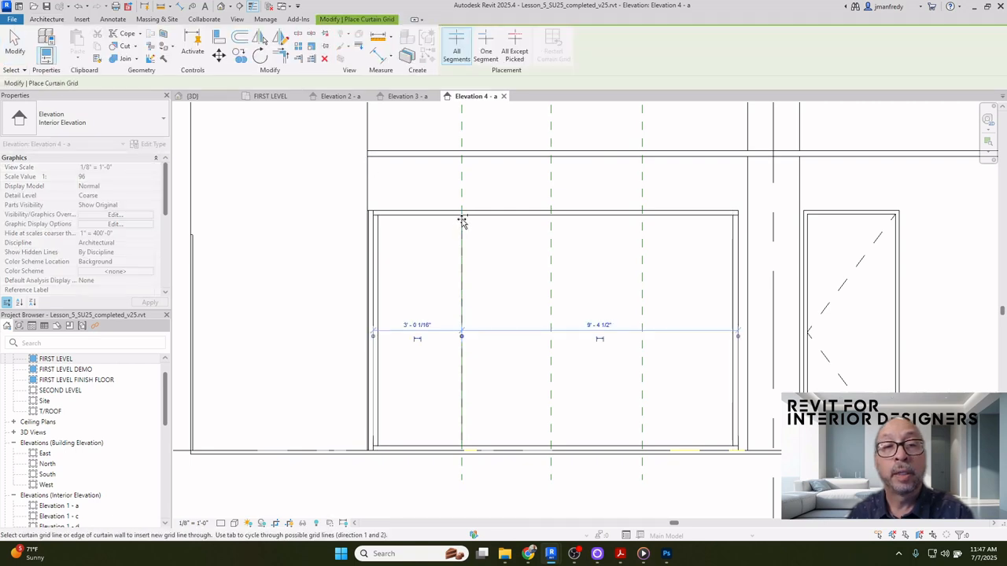
pyautogui.click(551, 220)
pyautogui.click(641, 219)
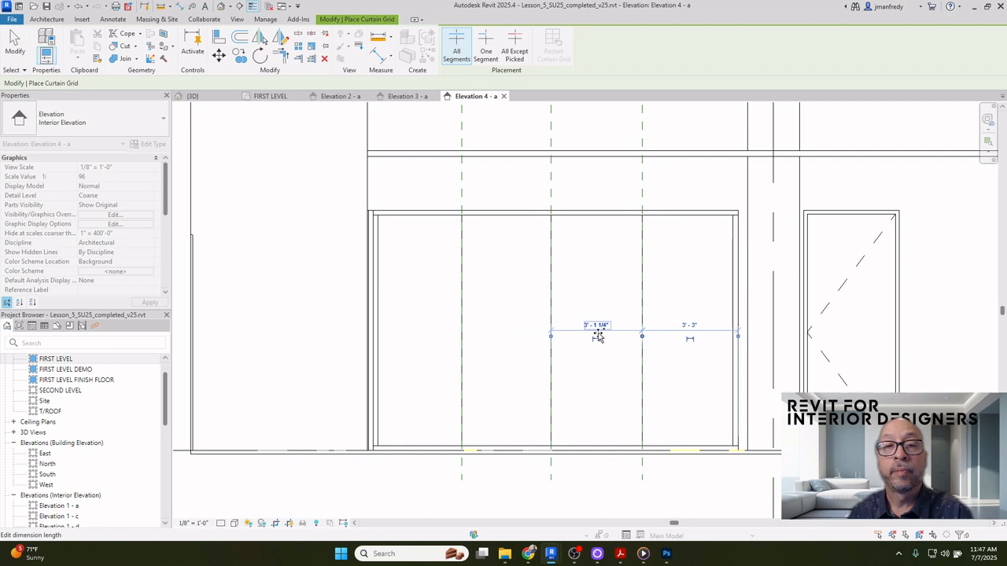
pyautogui.press('Escape')
pyautogui.press('Escape')
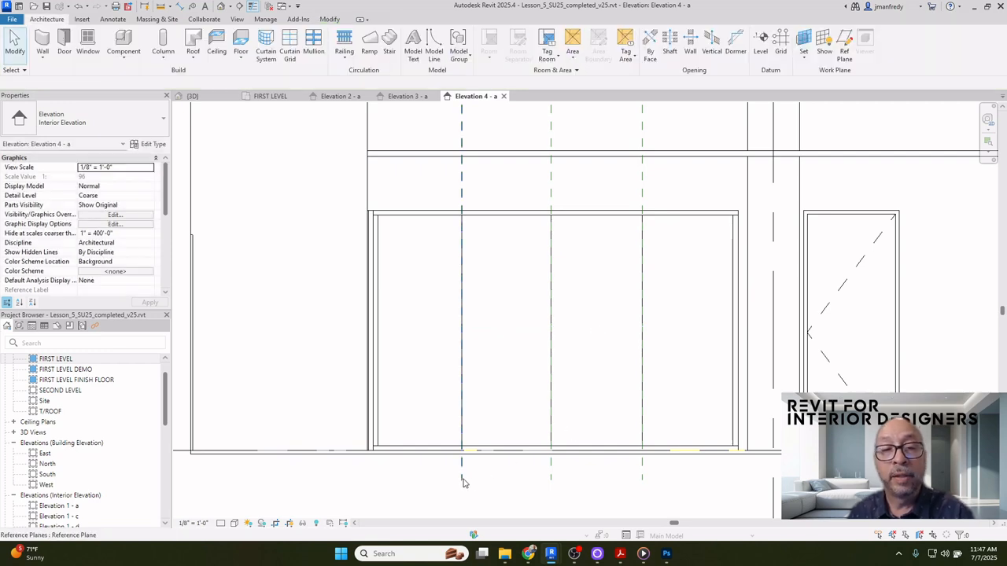
# Delete the three vertical reference planes crossing the curtain wall in the elevation
pyautogui.click(462, 482)
pyautogui.press('Delete')
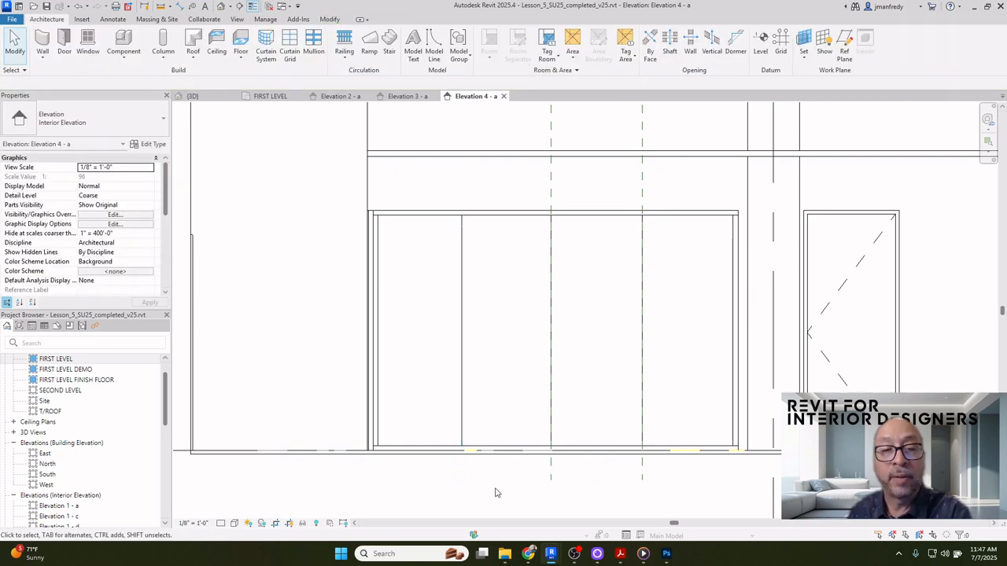
pyautogui.press('Delete')
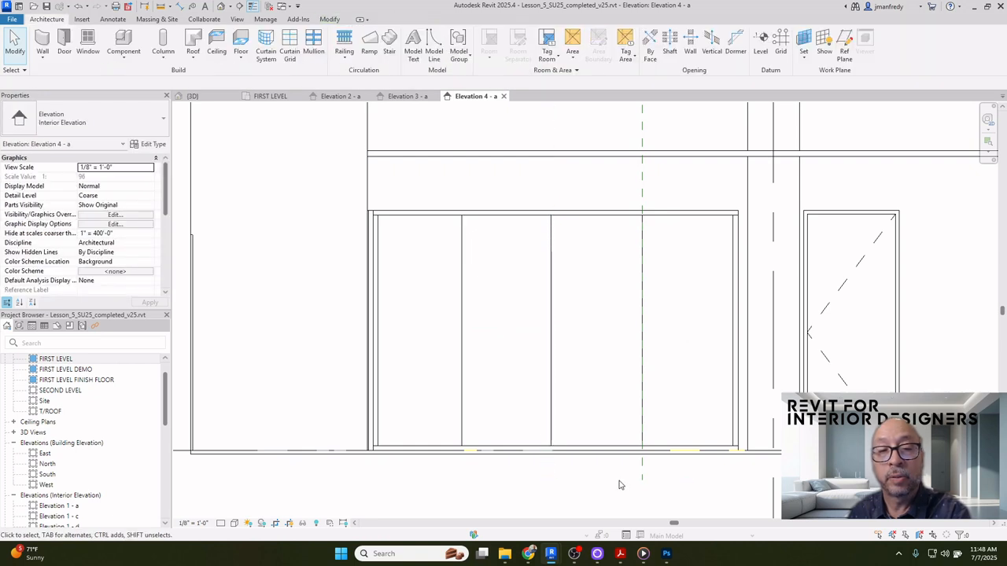
pyautogui.click(641, 478)
pyautogui.press('Delete')
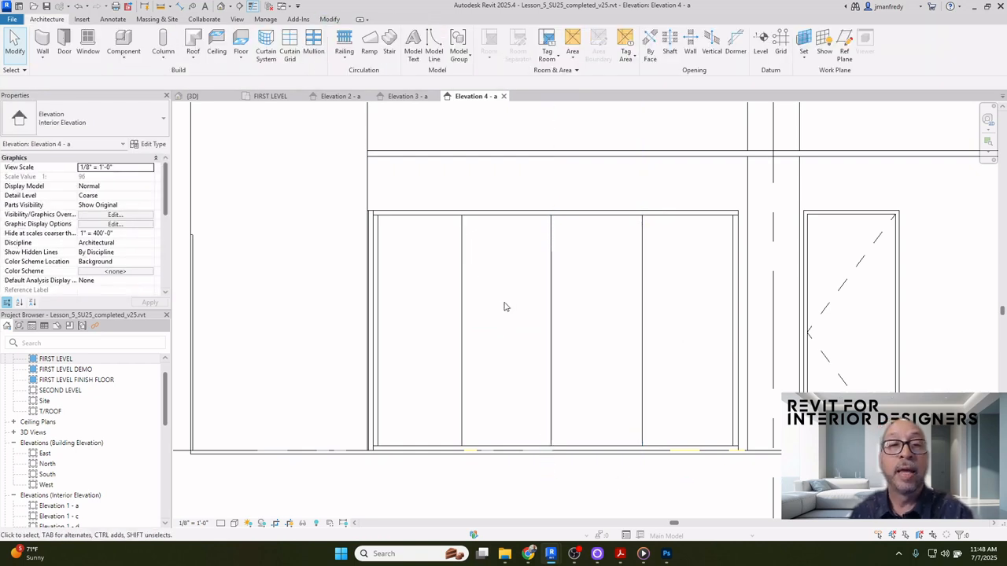
# Place JM 2" x 4" EXT rectangular mullions on the three vertical grid lines of the curtain wall
pyautogui.click(313, 43)
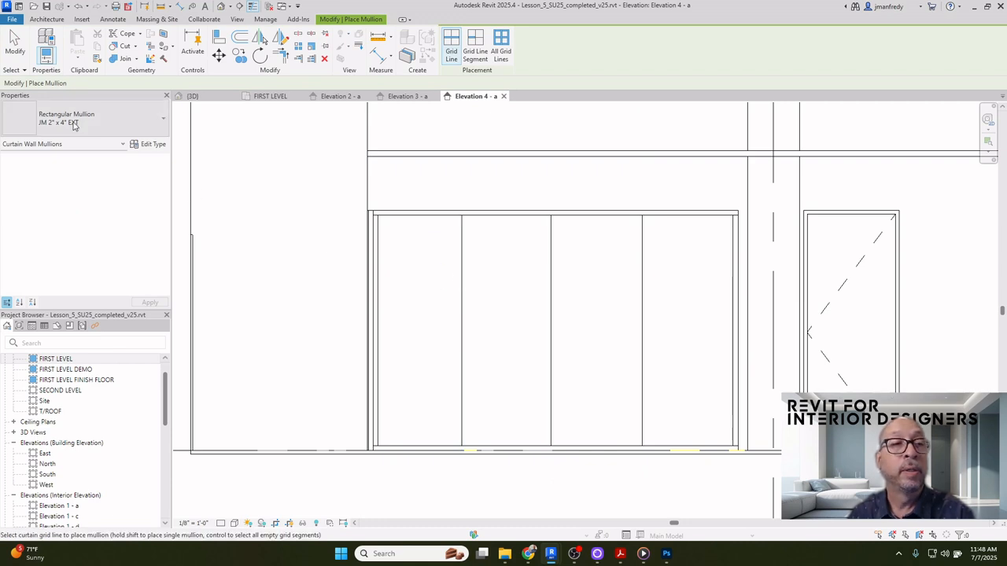
pyautogui.click(462, 274)
pyautogui.click(550, 279)
pyautogui.click(641, 286)
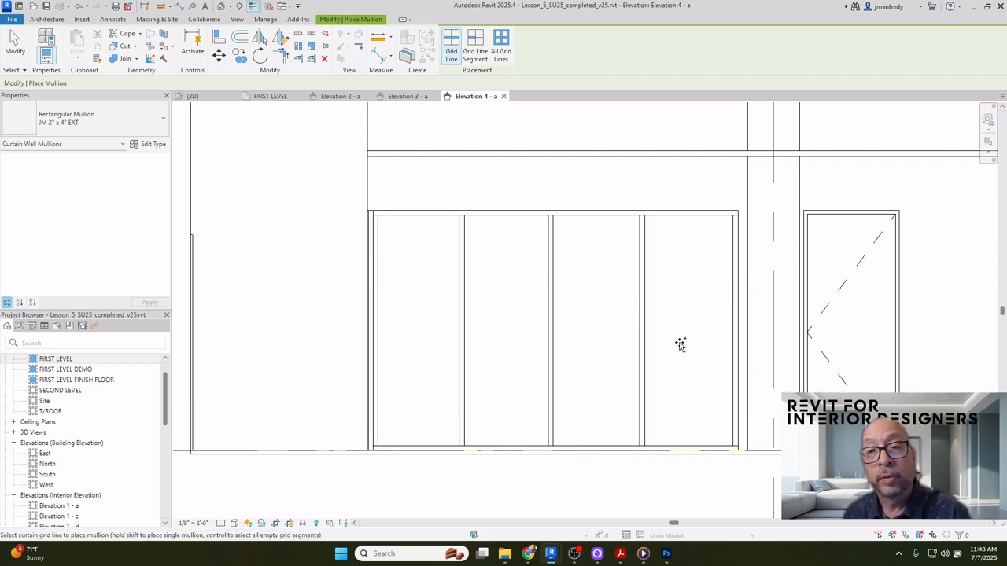
pyautogui.press('Escape')
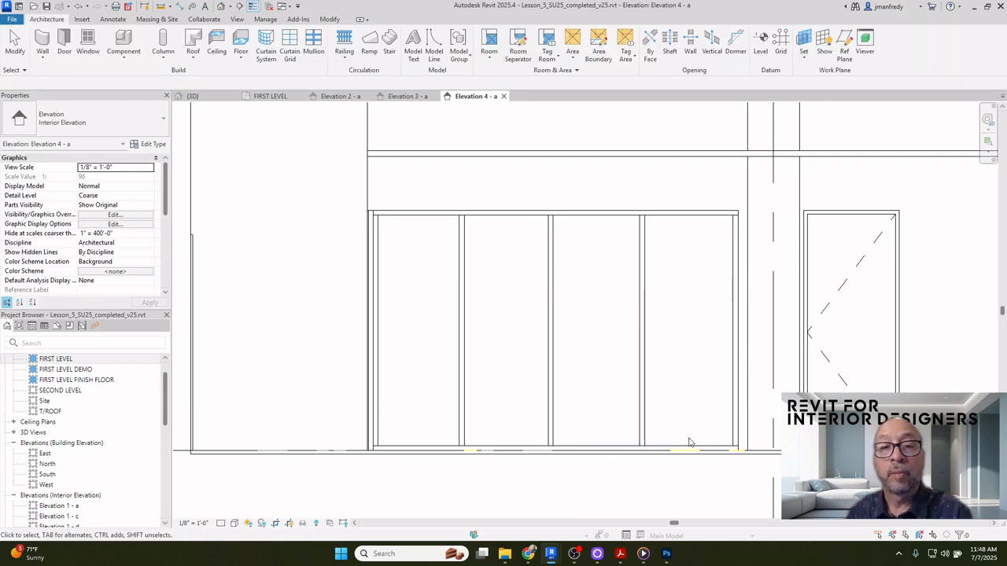
# Select the bottom mullion of the bay nearest the column and inspect the curtain wall's mullions in the 3D view
pyautogui.click(686, 448)
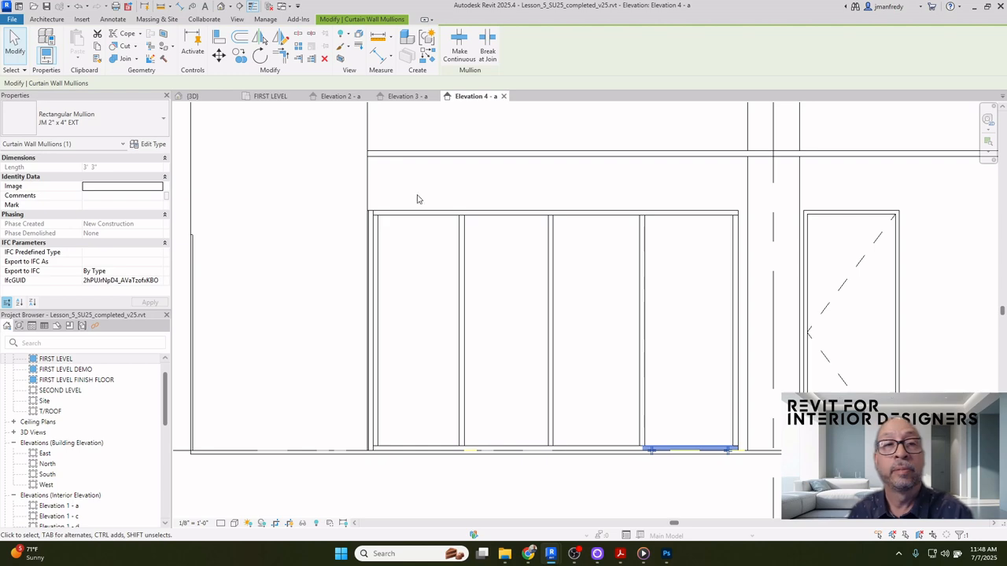
pyautogui.click(223, 8)
pyautogui.scroll(3, 650, 315)
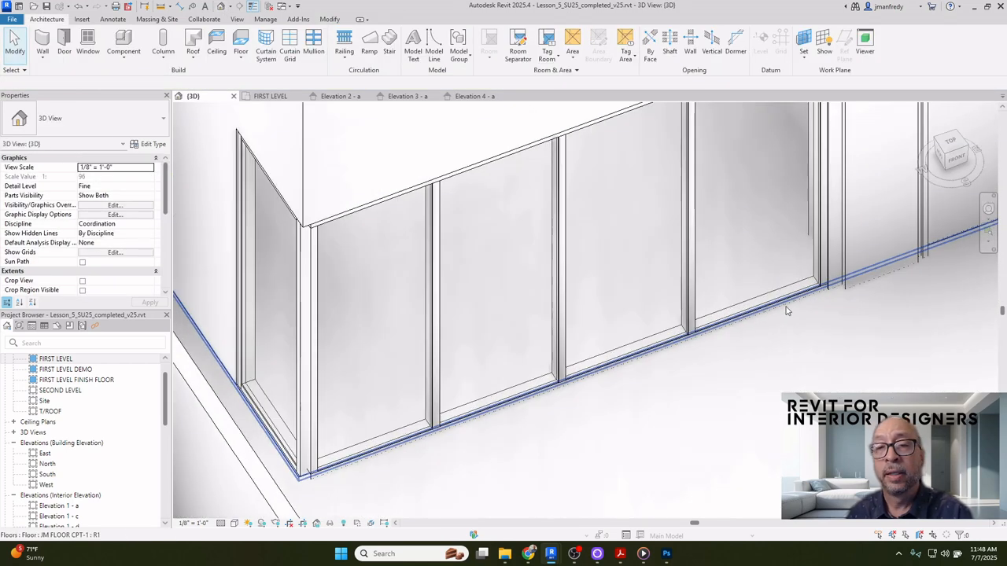
# Delete the bottom mullion of the curtain wall bay nearest the column
pyautogui.click(777, 307)
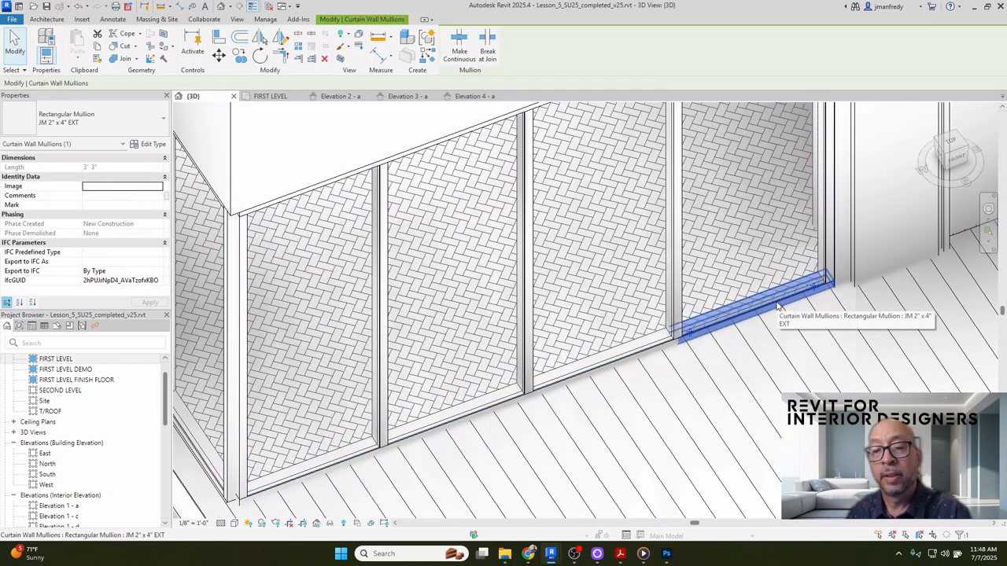
pyautogui.press('Escape')
pyautogui.keyDown('shift'); pyautogui.moveTo(777, 308); pyautogui.dragTo(696, 355, button='middle'); pyautogui.keyUp('shift')
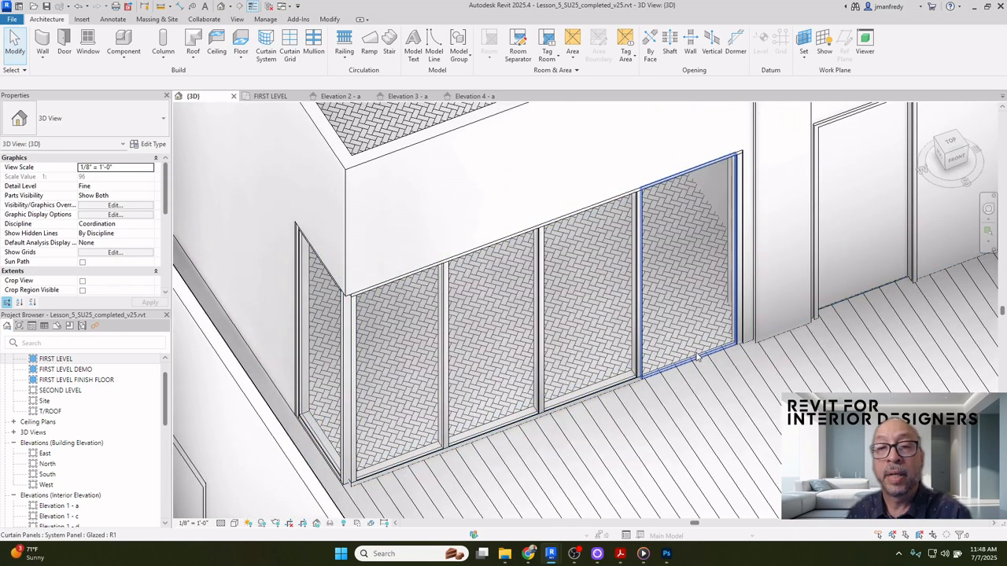
# Unpin the glazed panel in the bay nearest the column and change its type to Door-Curtain-Wall-Single-Glass
pyautogui.click(696, 357)
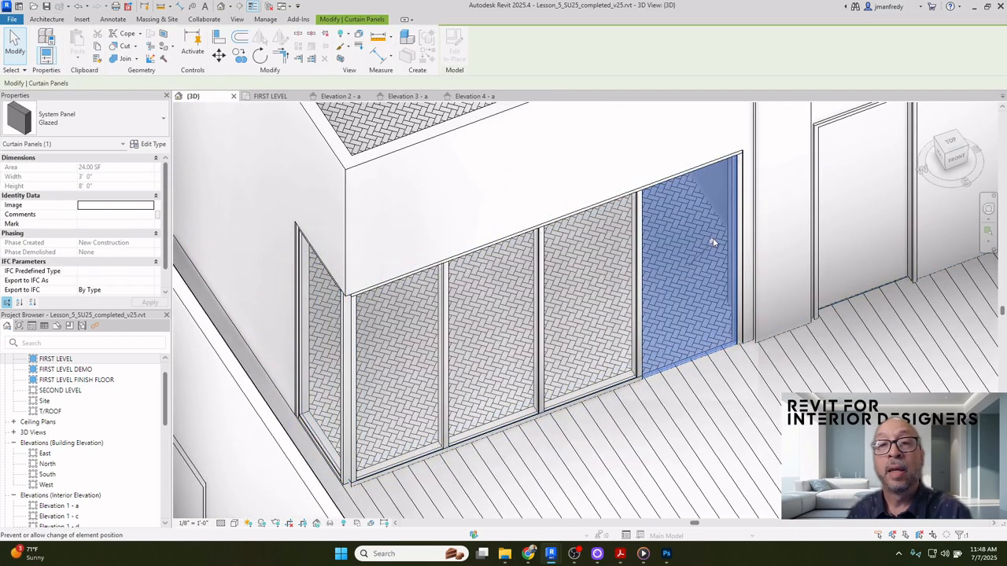
pyautogui.click(714, 244)
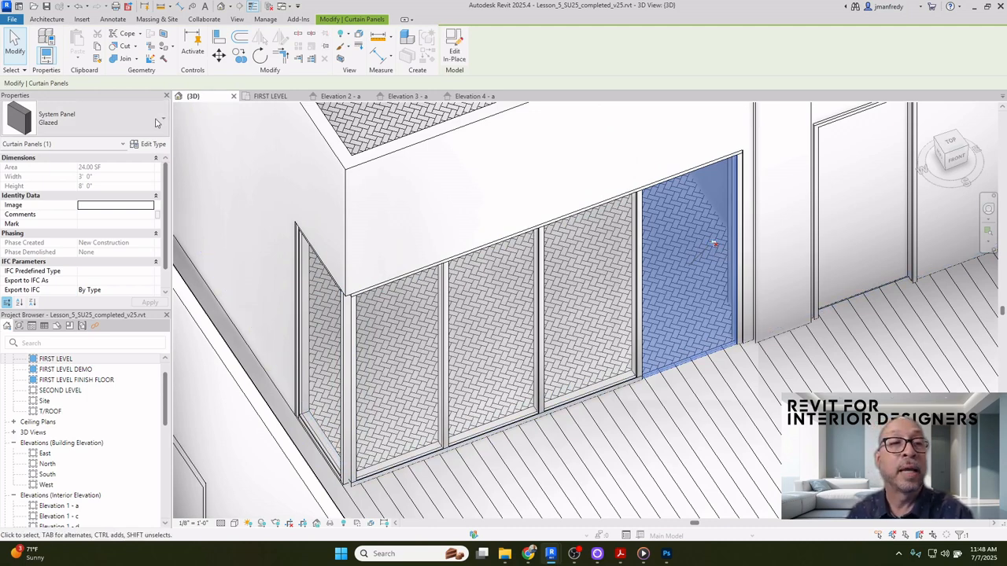
pyautogui.click(118, 118)
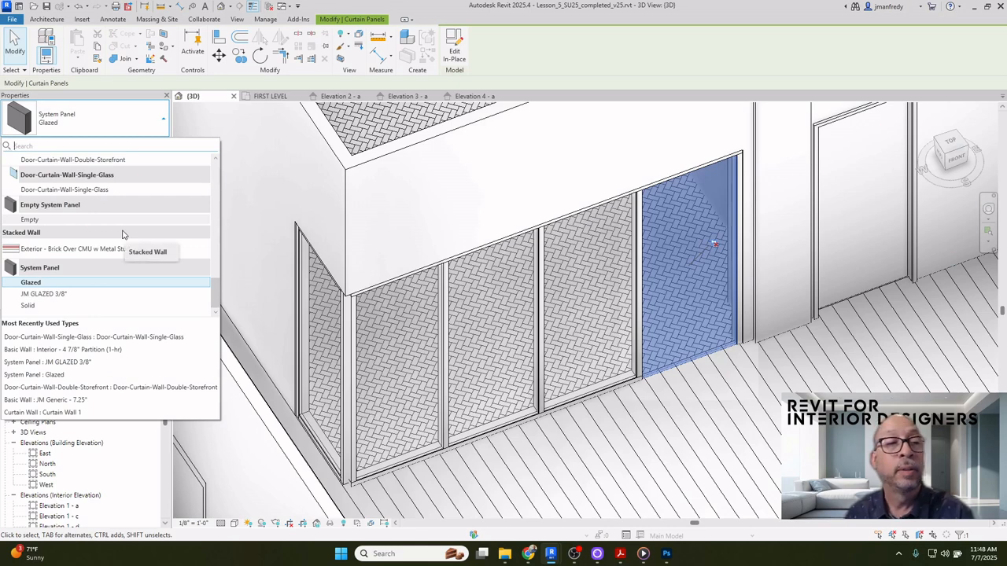
pyautogui.click(78, 191)
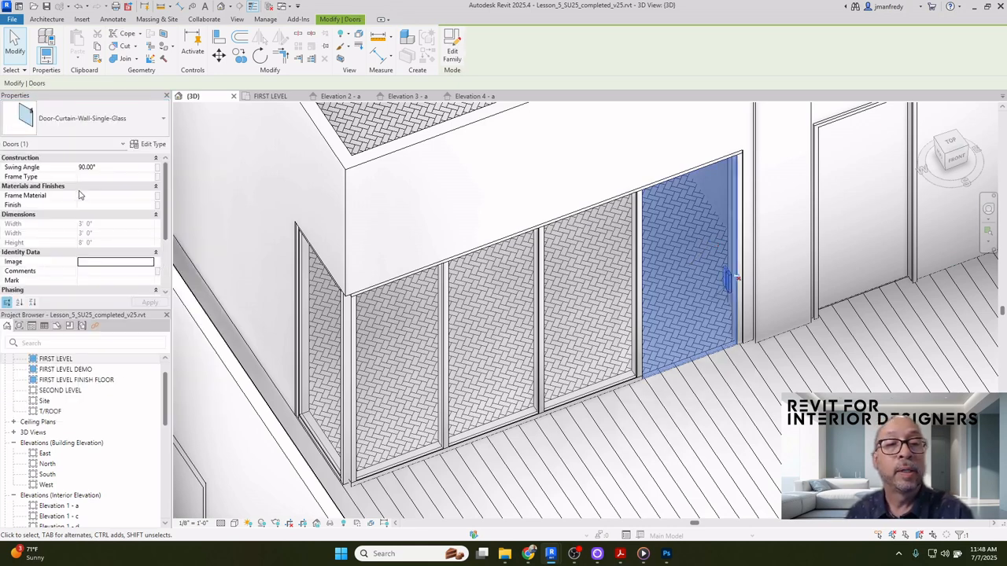
pyautogui.click(635, 400)
pyautogui.press('Escape')
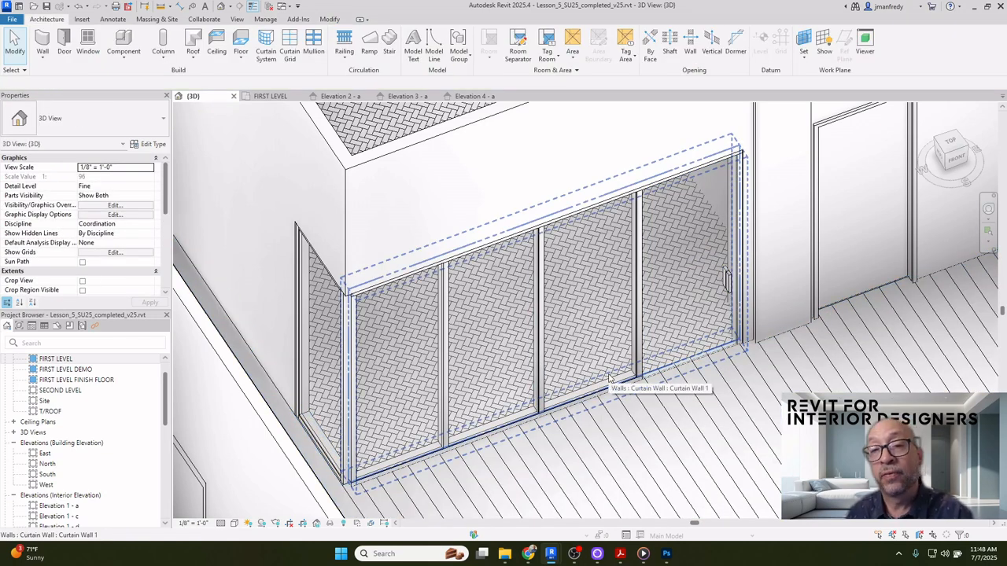
# In the FIRST LEVEL plan, flip the curtain wall door to swing into the room with its hinges on the column side
pyautogui.doubleClick(55, 359)
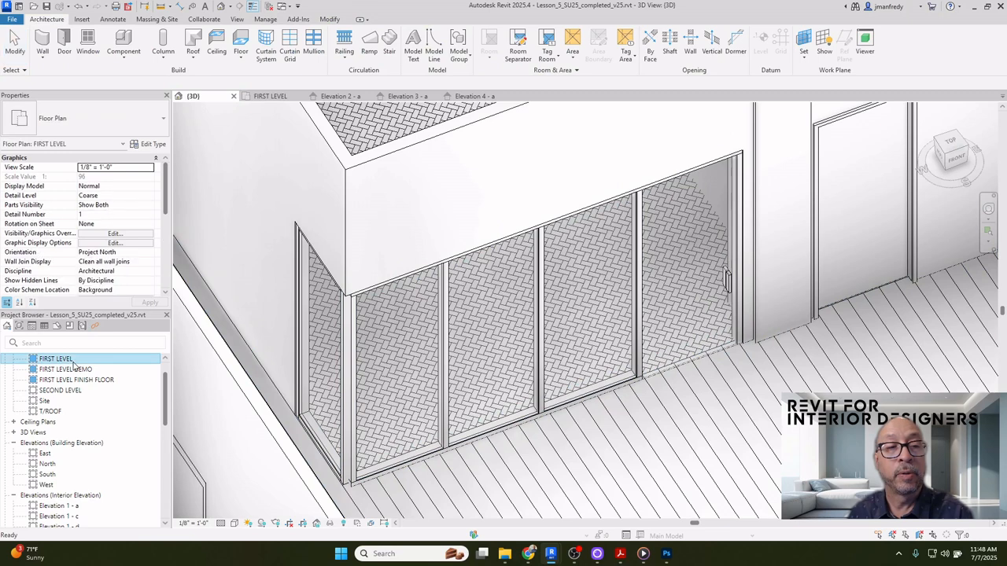
pyautogui.click(615, 321)
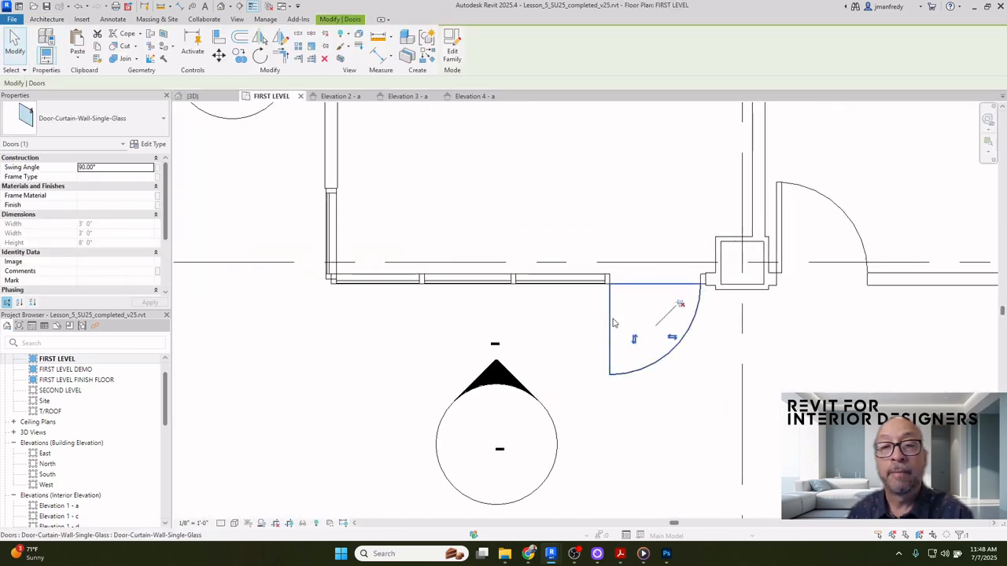
pyautogui.click(636, 340)
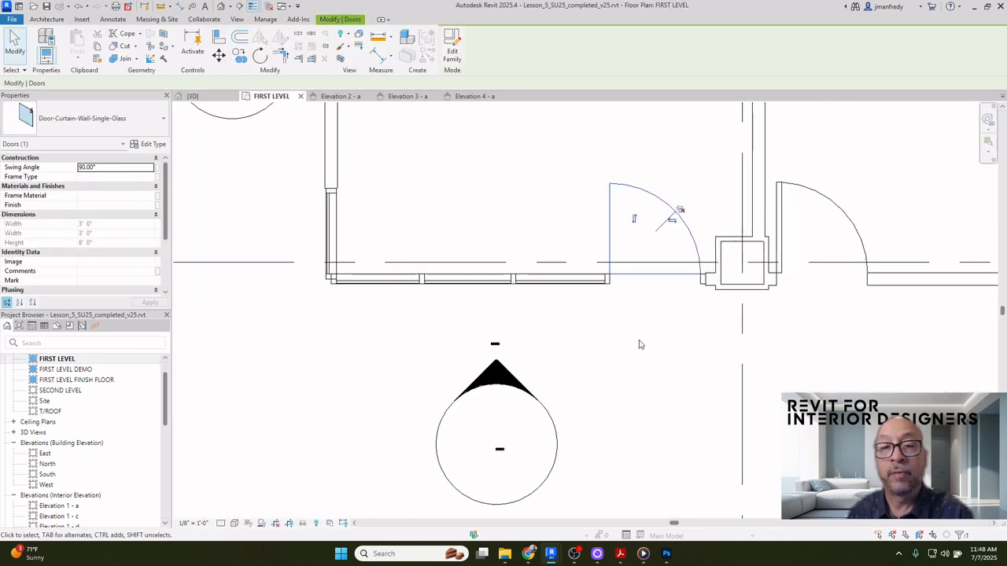
pyautogui.click(671, 219)
pyautogui.click(566, 234)
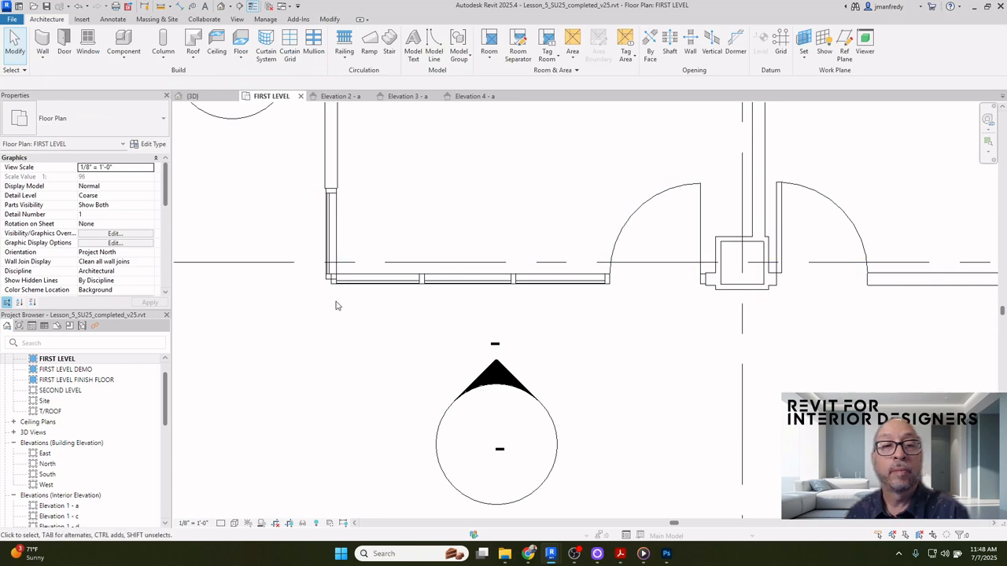
# Examine the two overlapping mullions at the corner where the short and long curtain walls meet in plan
pyautogui.scroll(5, 337, 304)
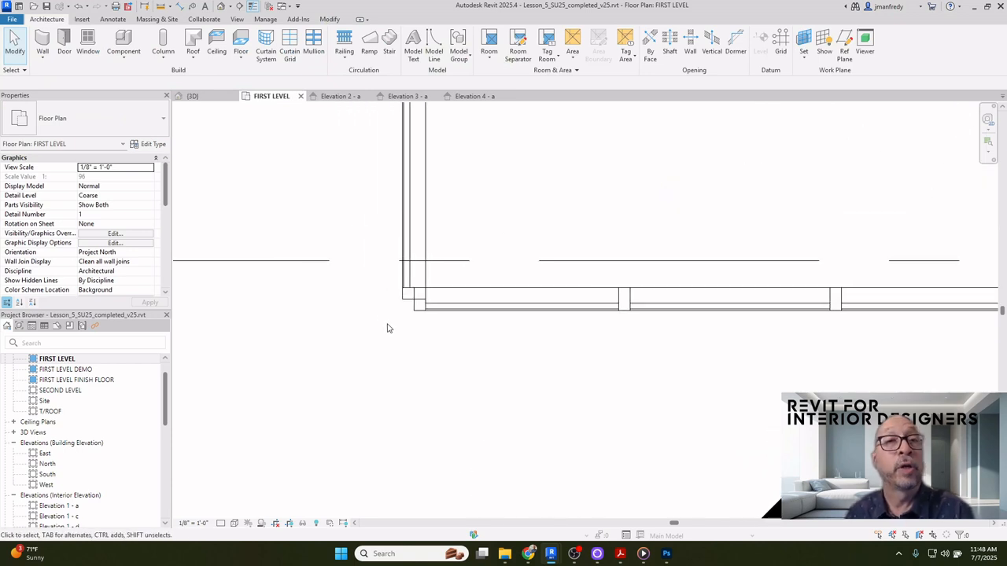
pyautogui.scroll(3, 385, 328)
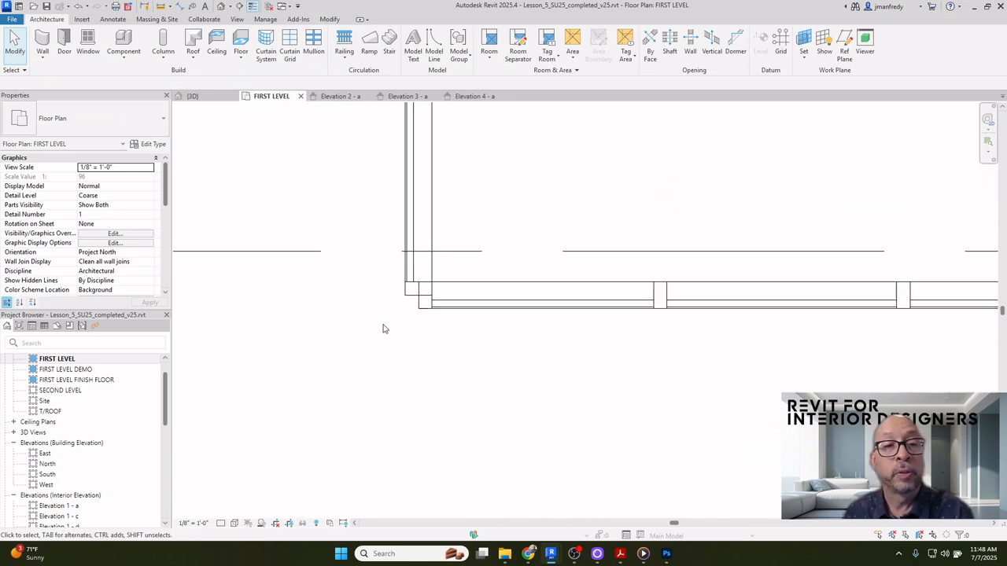
pyautogui.click(418, 277)
pyautogui.scroll(-4, 417, 277)
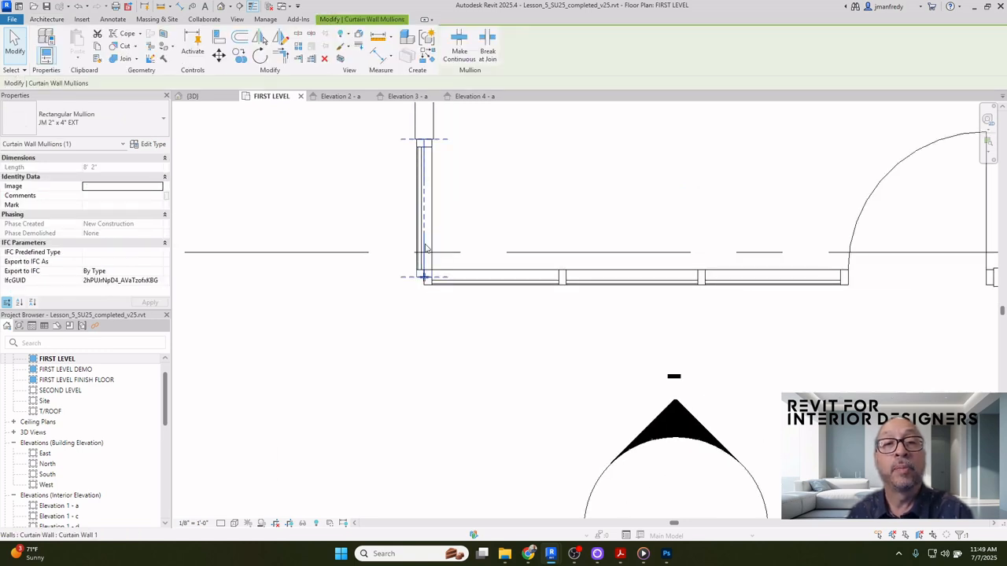
pyautogui.scroll(3, 448, 296)
pyautogui.click(415, 285)
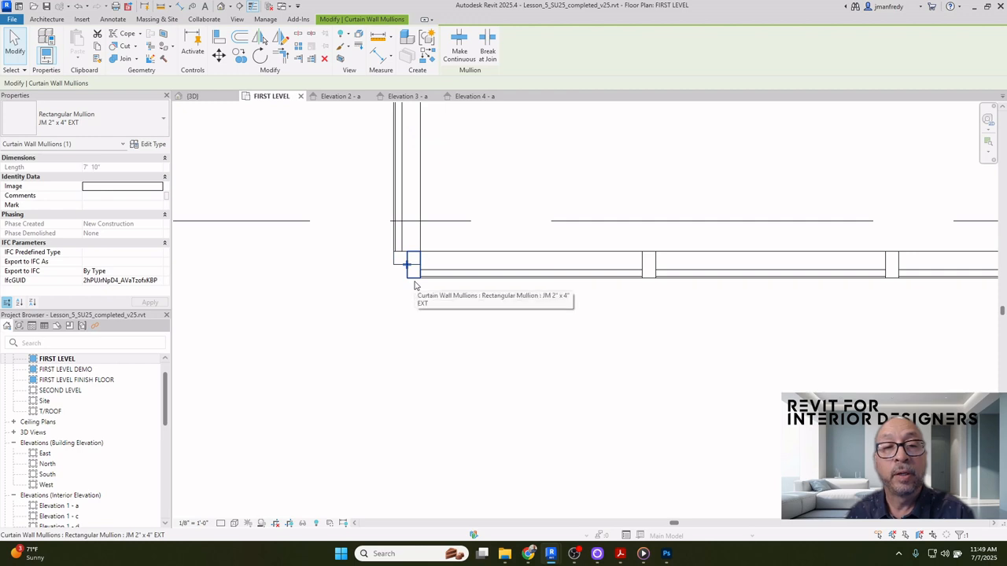
pyautogui.scroll(-2, 415, 285)
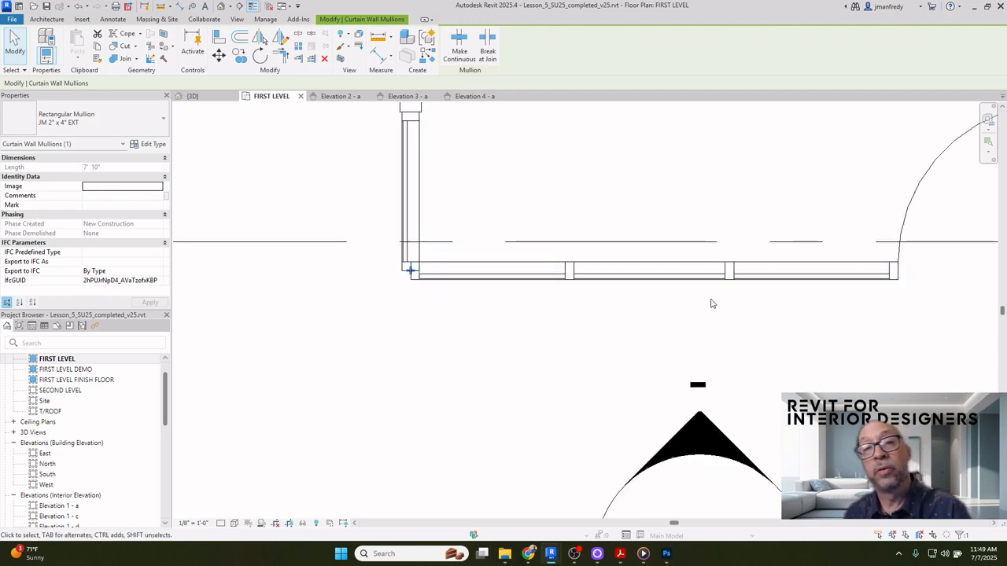
pyautogui.moveTo(496, 324); pyautogui.dragTo(519, 342, button='middle')
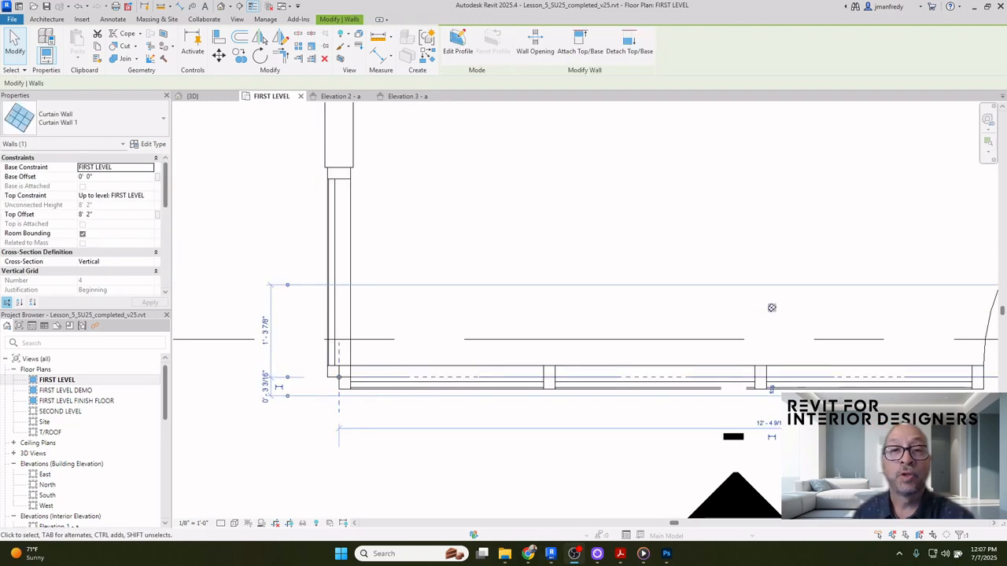
# In the 3D view, delete both vertical mullions at the corner where the two curtain walls meet and inspect the corner
pyautogui.click(222, 10)
pyautogui.keyDown('shift'); pyautogui.moveTo(483, 250); pyautogui.dragTo(498, 316, button='middle'); pyautogui.keyUp('shift')
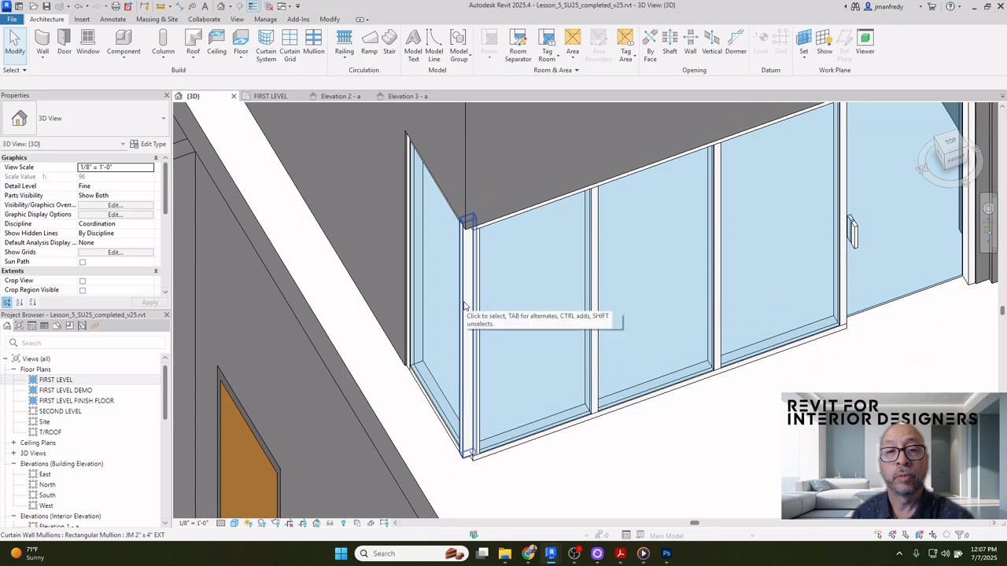
pyautogui.click(464, 306)
pyautogui.press('Escape')
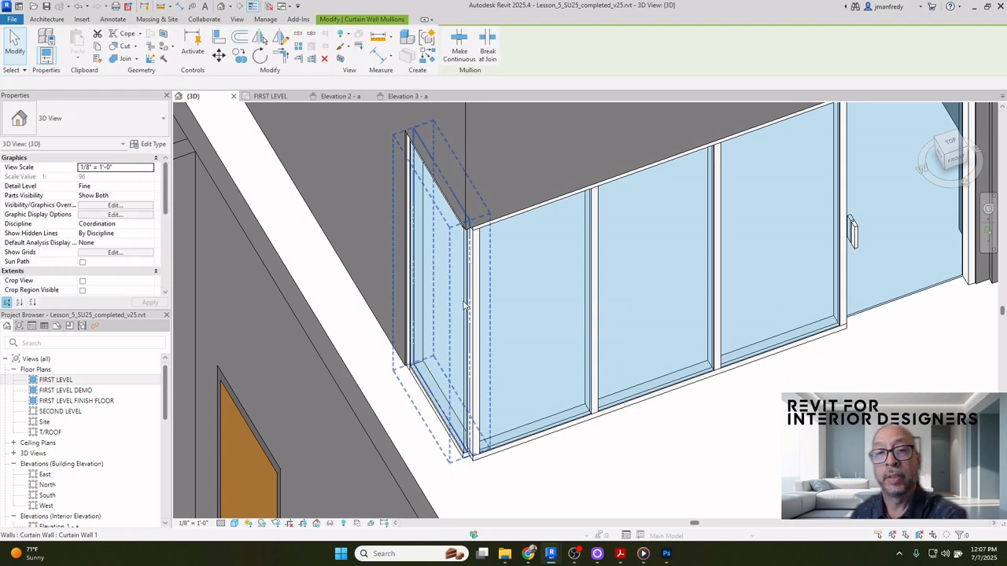
pyautogui.press('Tab')
pyautogui.press('Tab')
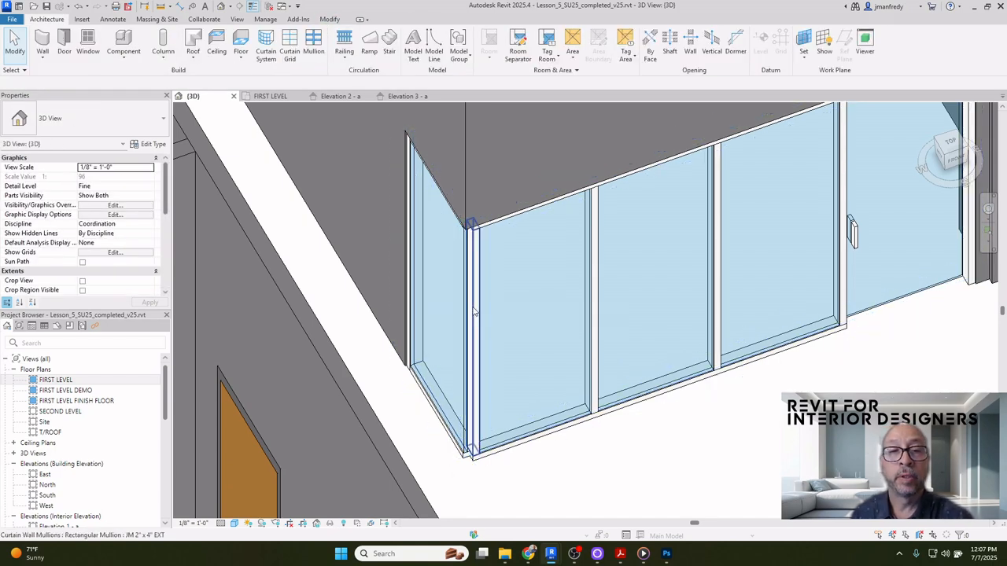
pyautogui.click(475, 311)
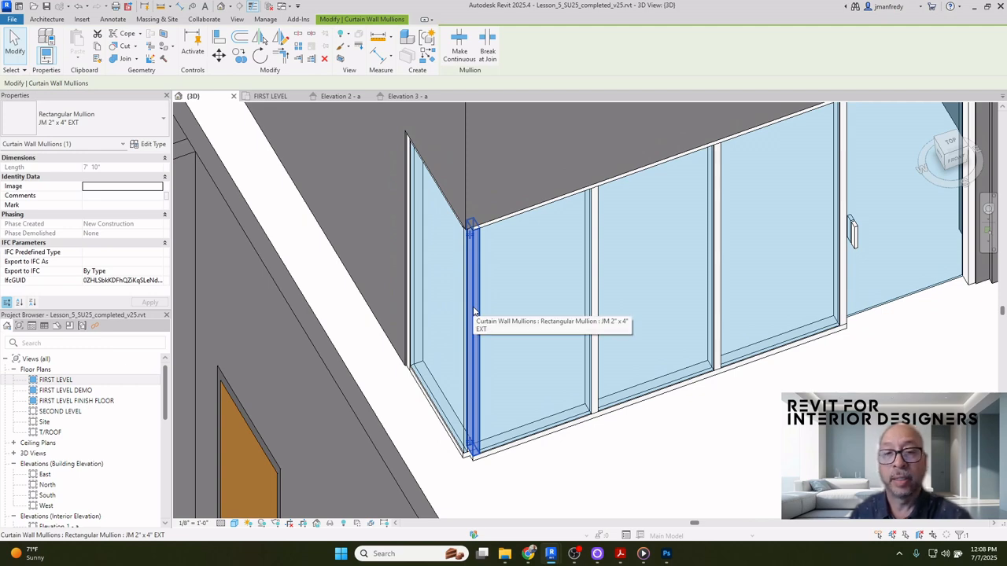
pyautogui.press('Escape')
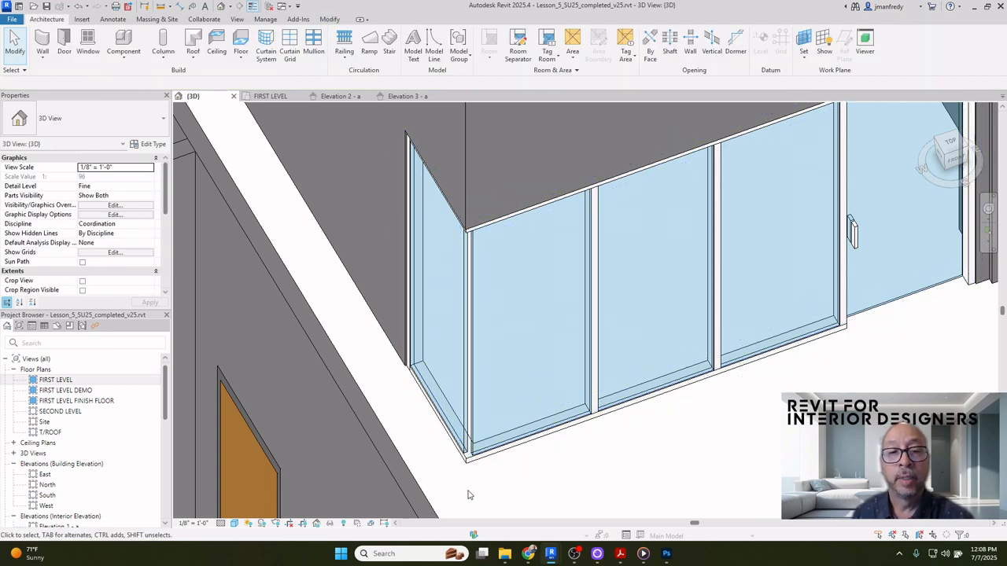
pyautogui.scroll(1, 469, 495)
pyautogui.scroll(3, 471, 486)
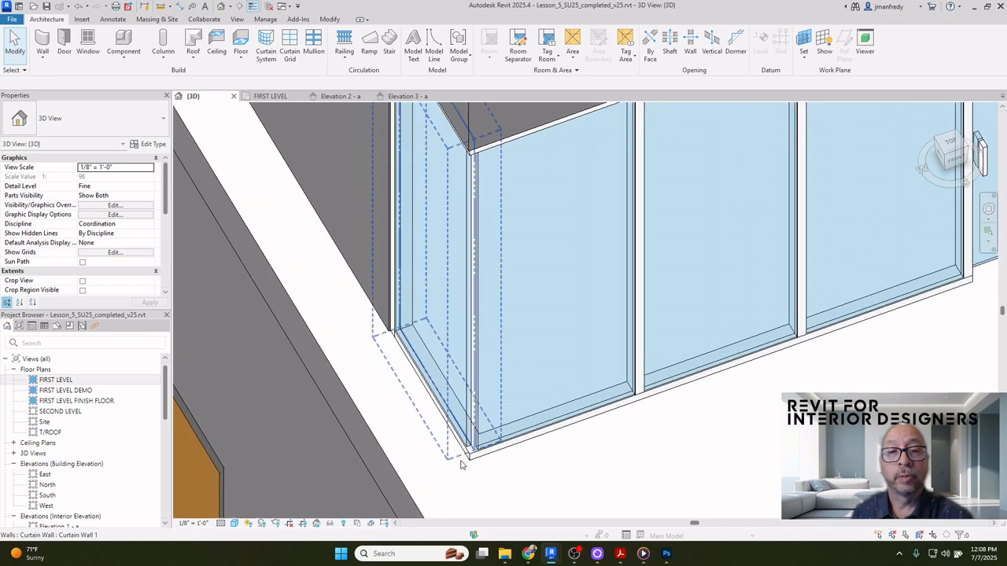
pyautogui.scroll(-4, 485, 449)
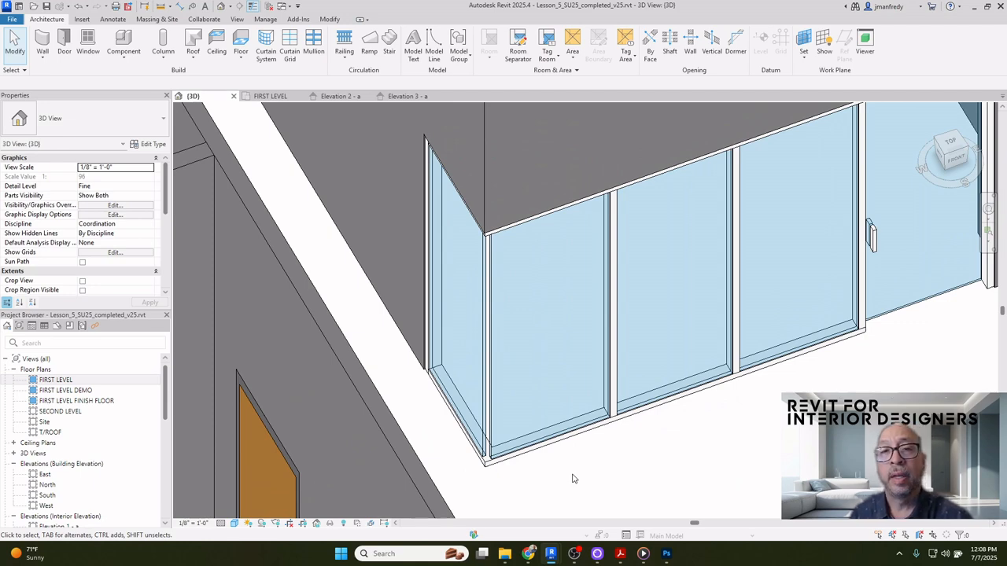
pyautogui.keyDown('shift'); pyautogui.moveTo(572, 478); pyautogui.dragTo(549, 469, button='middle'); pyautogui.keyUp('shift')
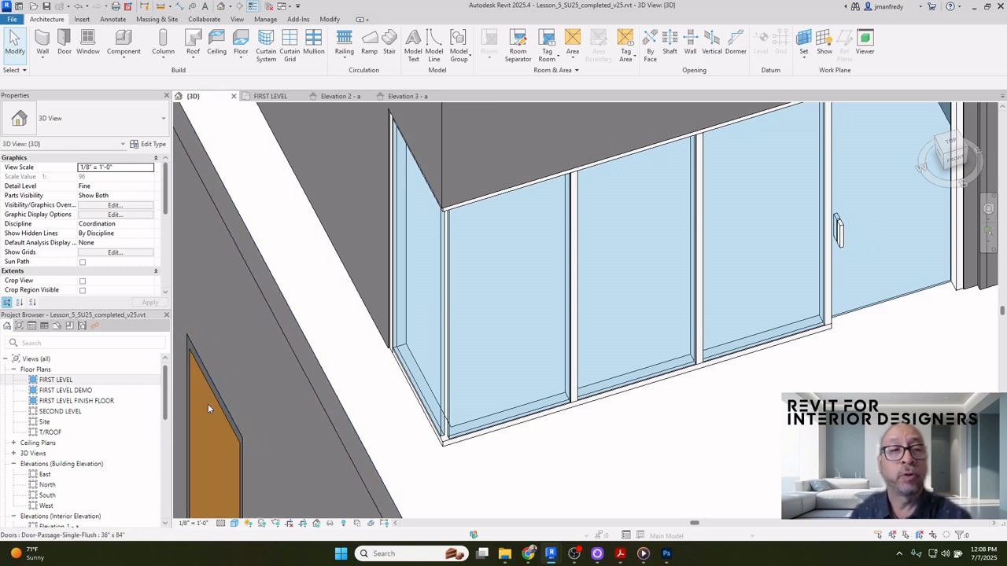
# In the FIRST LEVEL plan, unpin the long curtain wall's glazed panel next to the open corner
pyautogui.doubleClick(102, 382)
pyautogui.scroll(5, 595, 297)
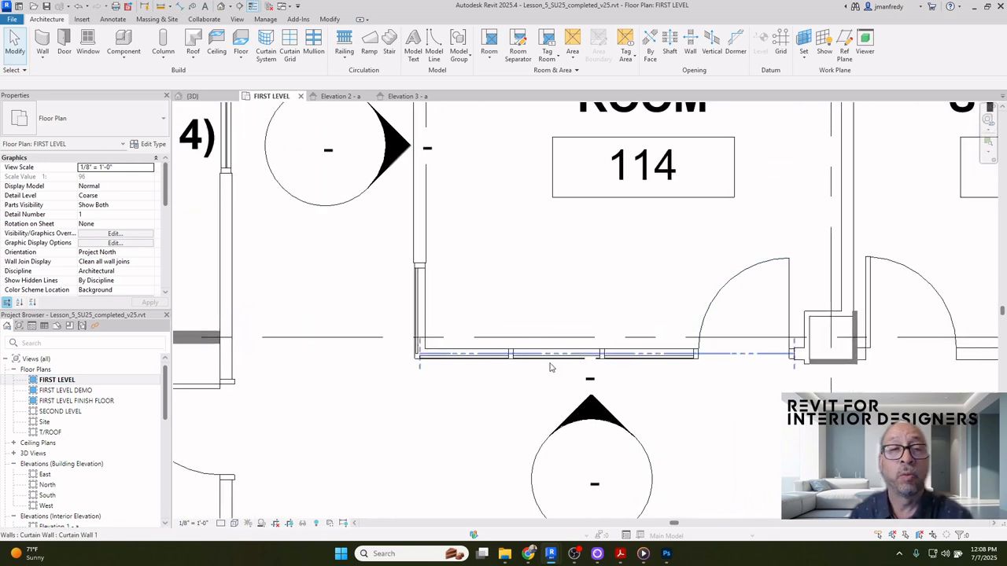
pyautogui.scroll(5, 440, 385)
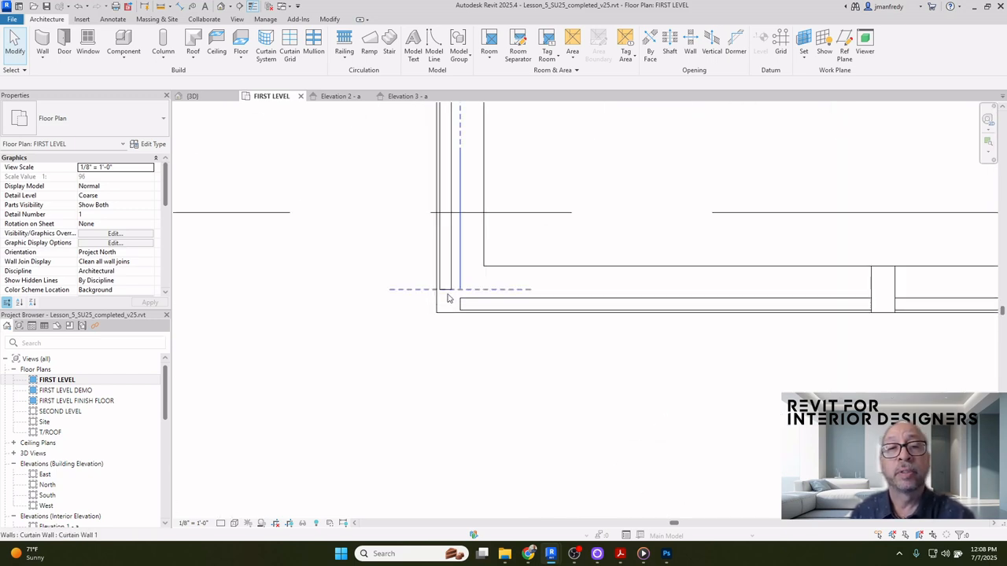
pyautogui.moveTo(444, 291); pyautogui.dragTo(430, 397, button='middle')
pyautogui.scroll(-2, 432, 395)
pyautogui.scroll(4, 441, 397)
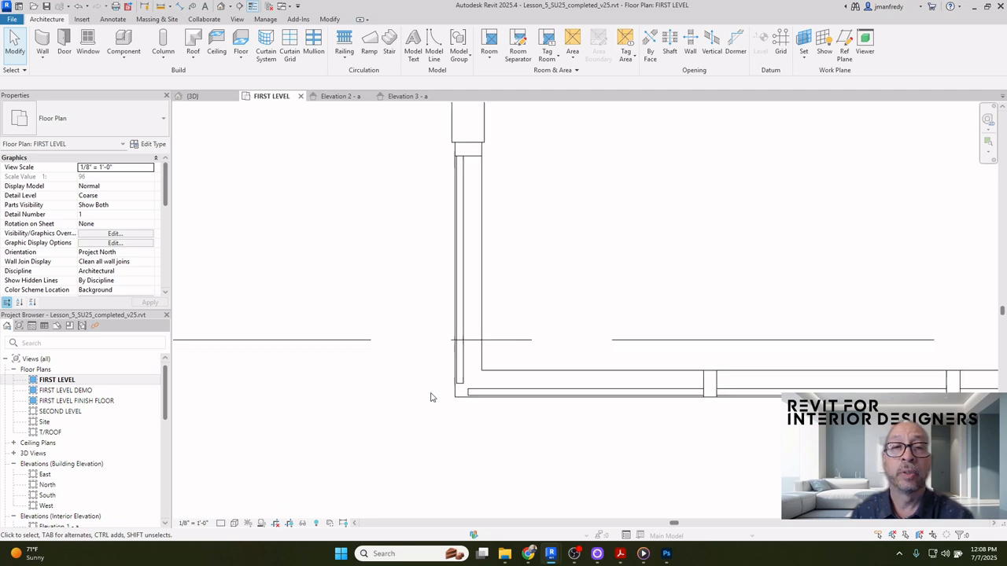
pyautogui.scroll(1, 464, 396)
pyautogui.moveTo(467, 396); pyautogui.dragTo(403, 355, button='middle')
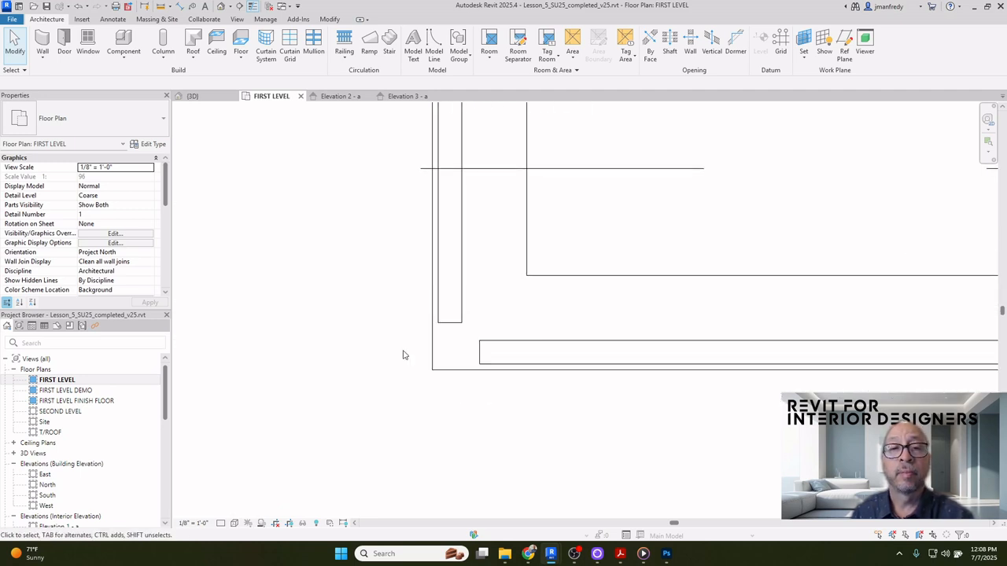
pyautogui.press('Tab')
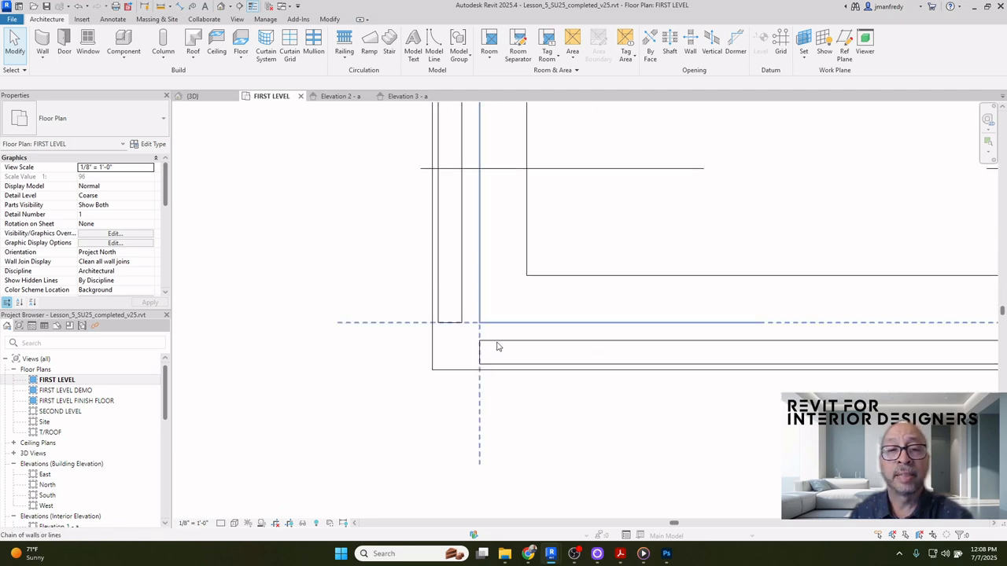
pyautogui.press('Tab')
pyautogui.click(496, 347)
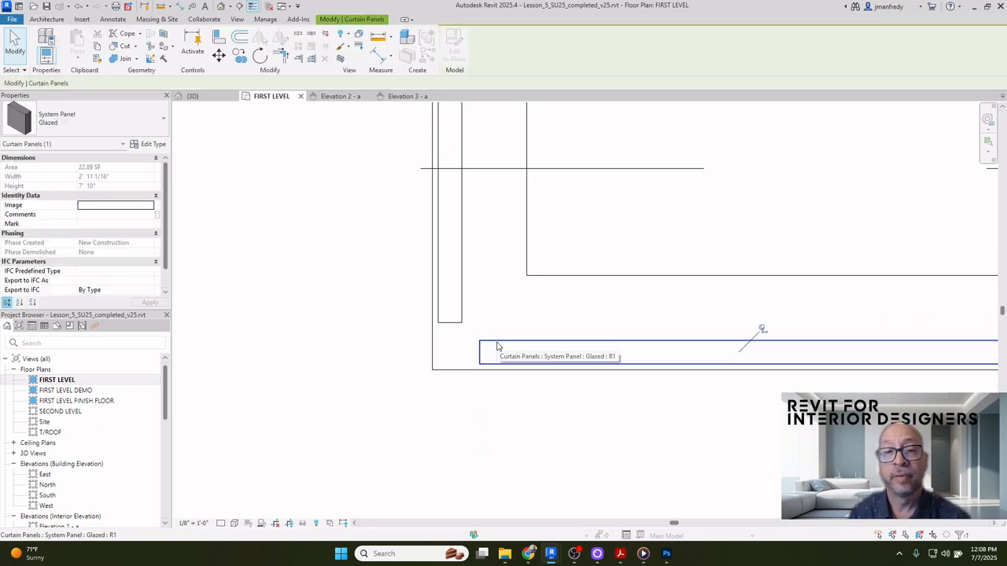
pyautogui.click(762, 331)
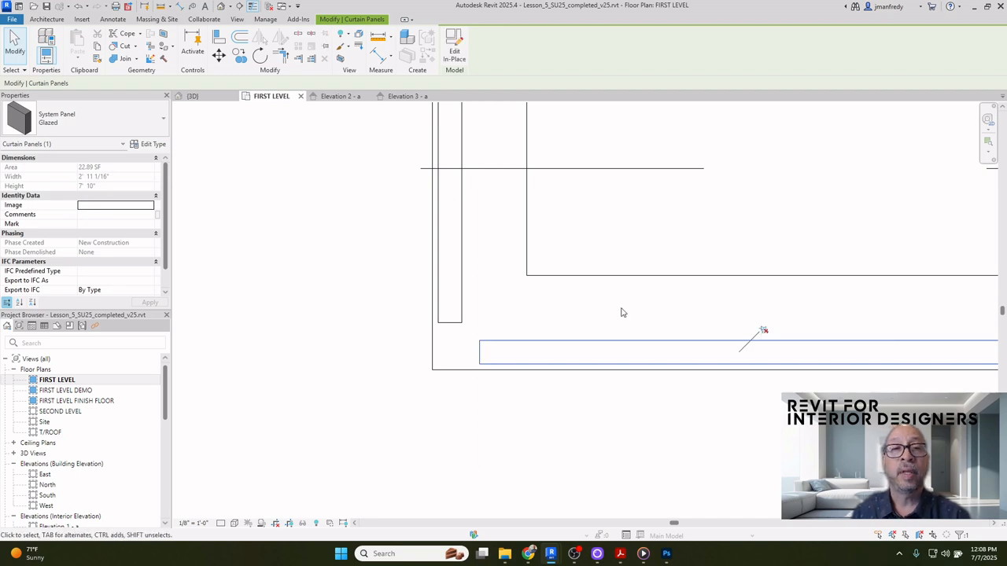
# Edit the long curtain wall's glazed corner panel in place, extending its glass to the short wall's outer glass face and removing the constraints
pyautogui.click(456, 60)
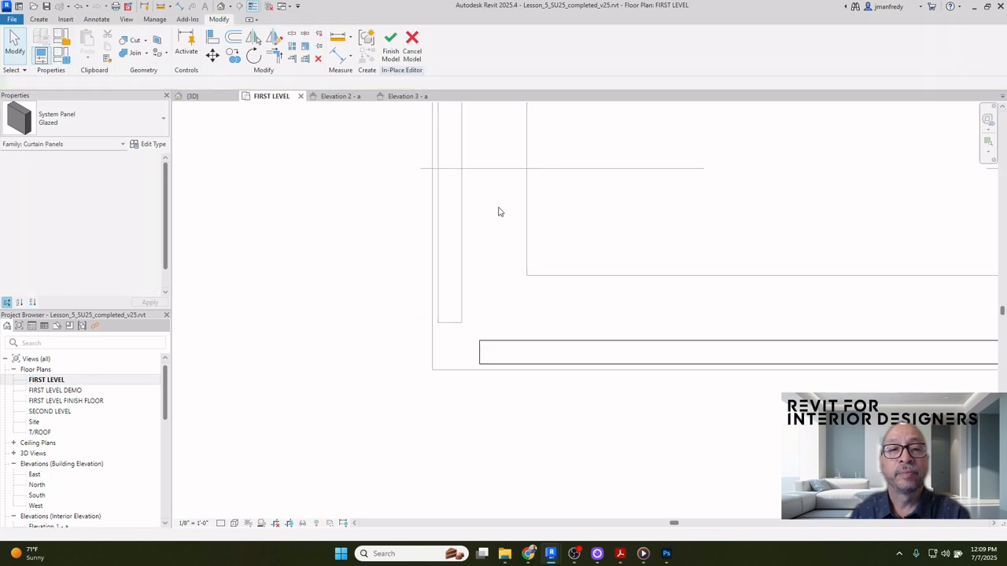
pyautogui.click(483, 353)
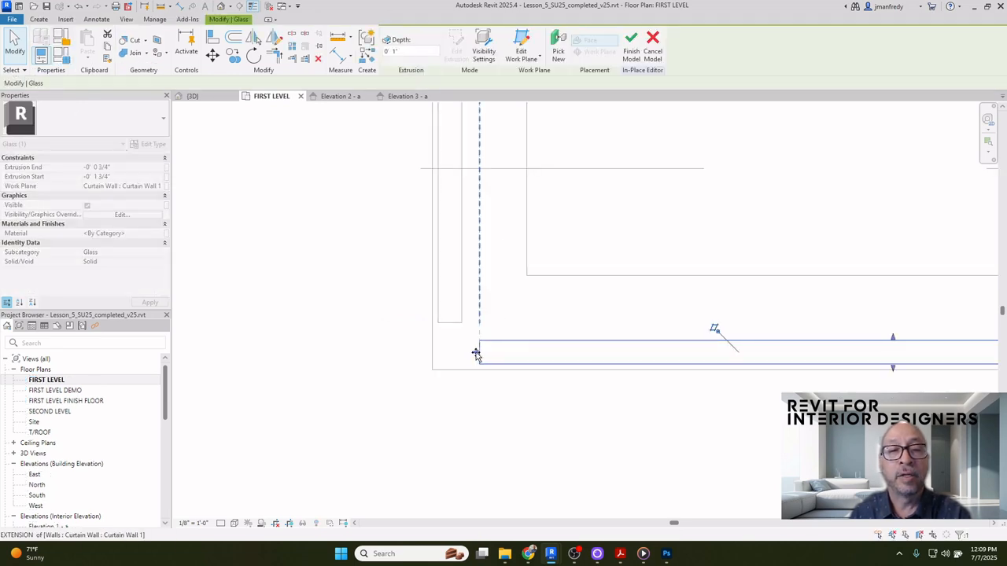
pyautogui.moveTo(445, 350); pyautogui.dragTo(439, 350)
pyautogui.moveTo(439, 350); pyautogui.dragTo(434, 350)
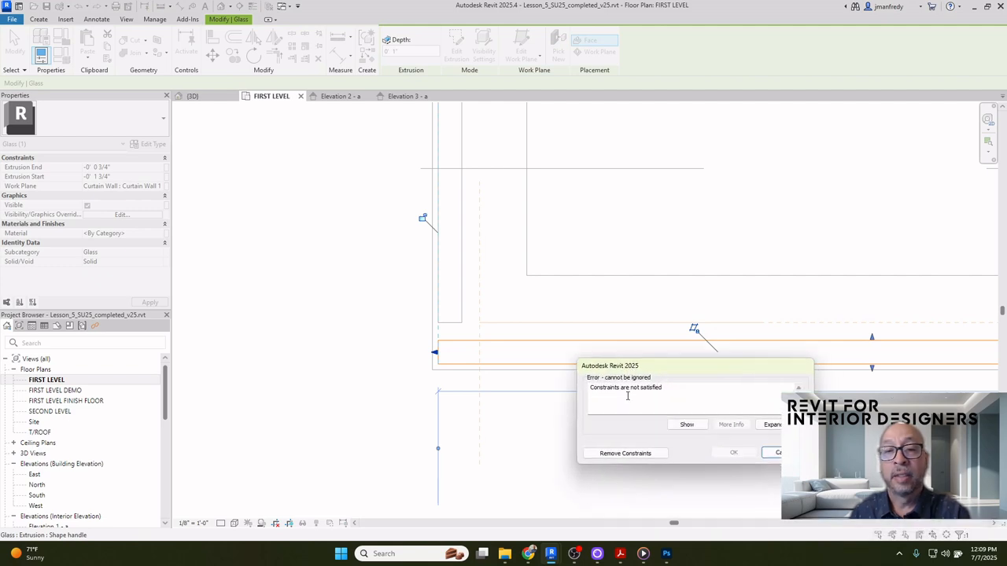
pyautogui.click(612, 454)
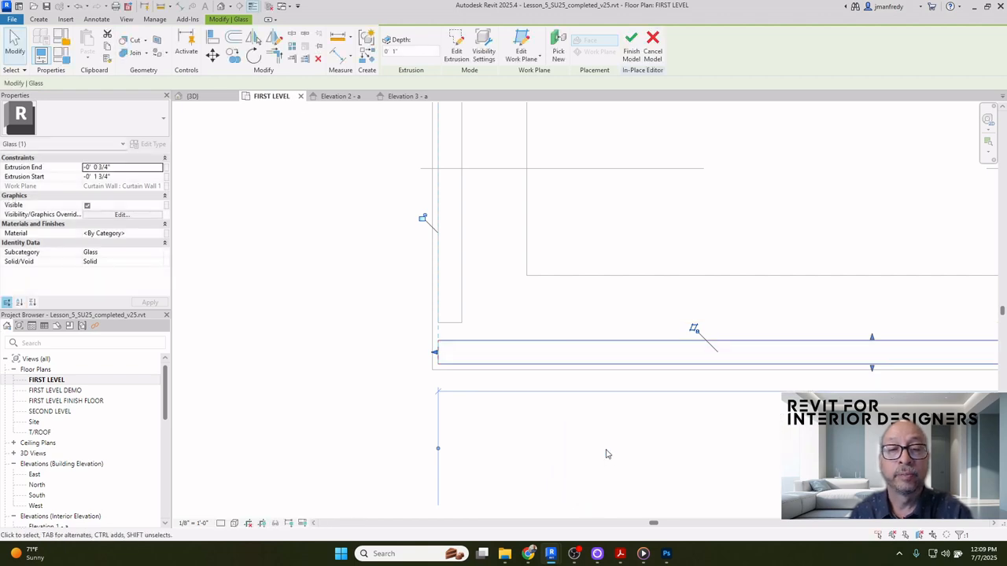
pyautogui.click(390, 46)
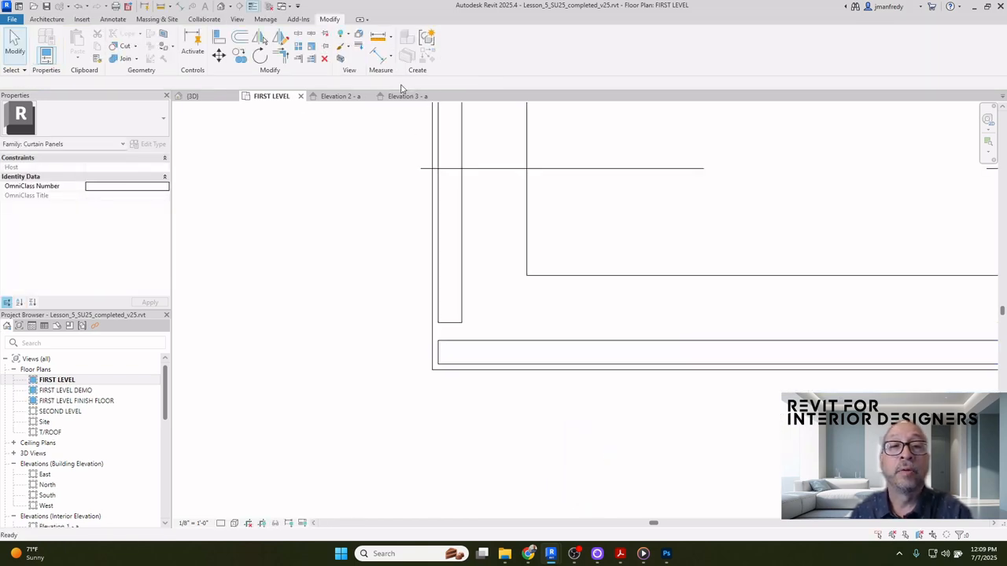
# Unpin the short curtain wall's glazed panel next to the open corner
pyautogui.press('Tab')
pyautogui.click(461, 239)
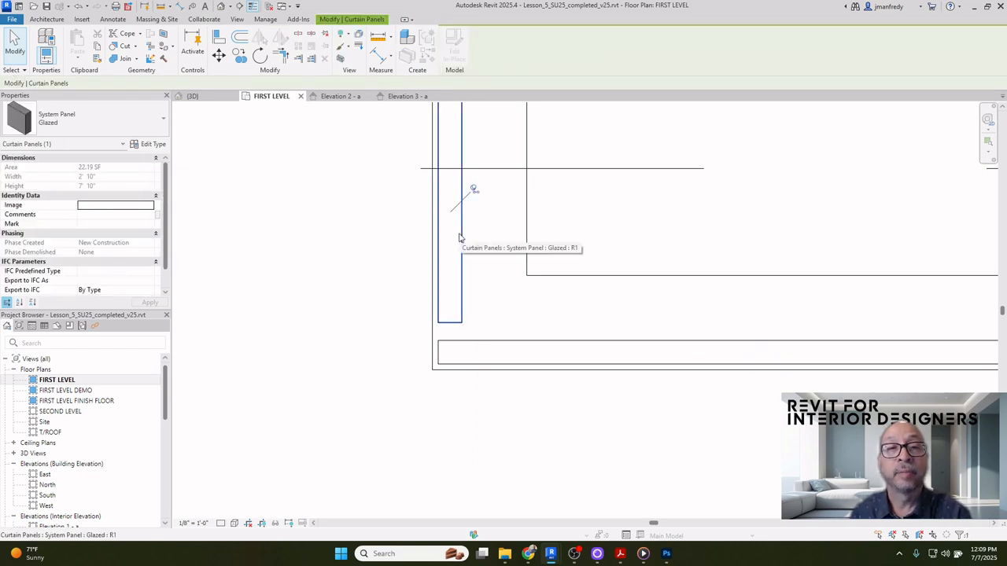
pyautogui.click(473, 192)
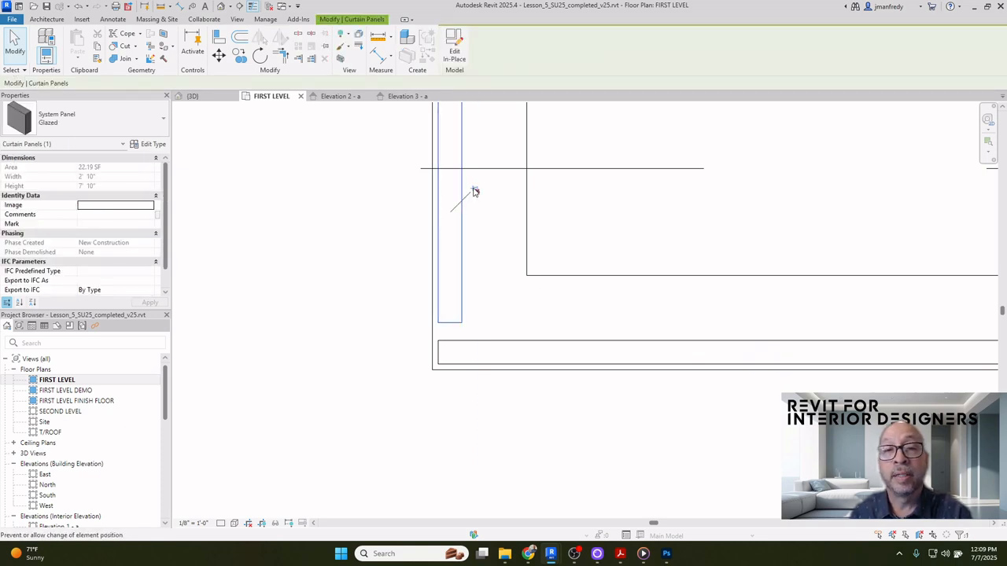
# Edit the short wall's glazed panel in place, extending its glass to the long panel's inner face and removing the constraints
pyautogui.click(455, 55)
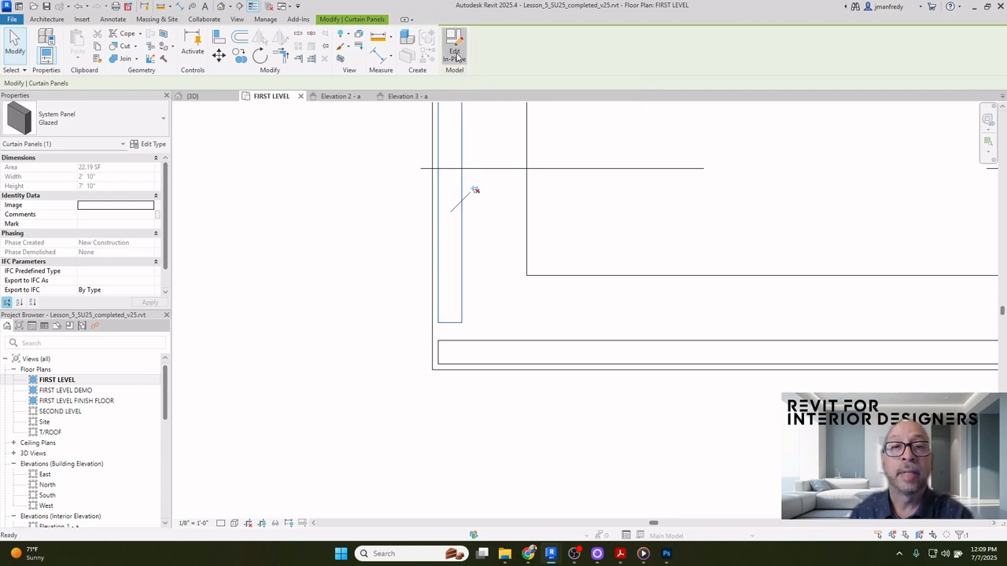
pyautogui.click(463, 285)
pyautogui.moveTo(450, 325); pyautogui.dragTo(450, 340)
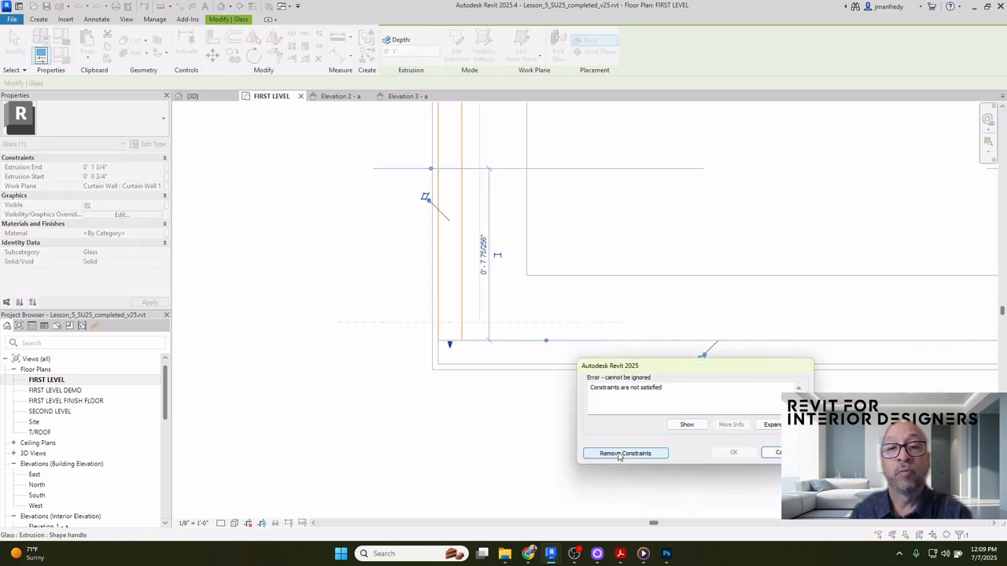
pyautogui.click(625, 454)
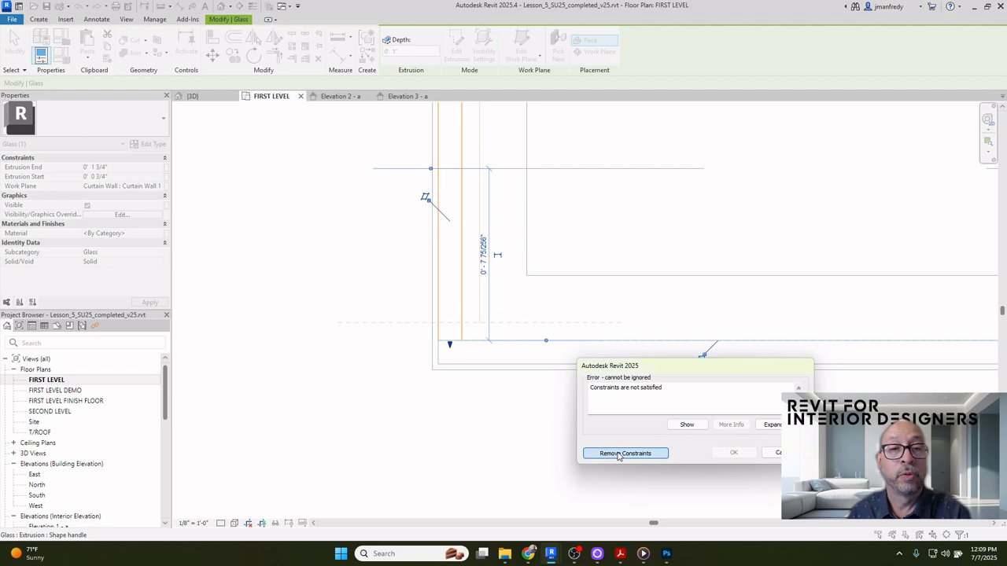
pyautogui.click(406, 239)
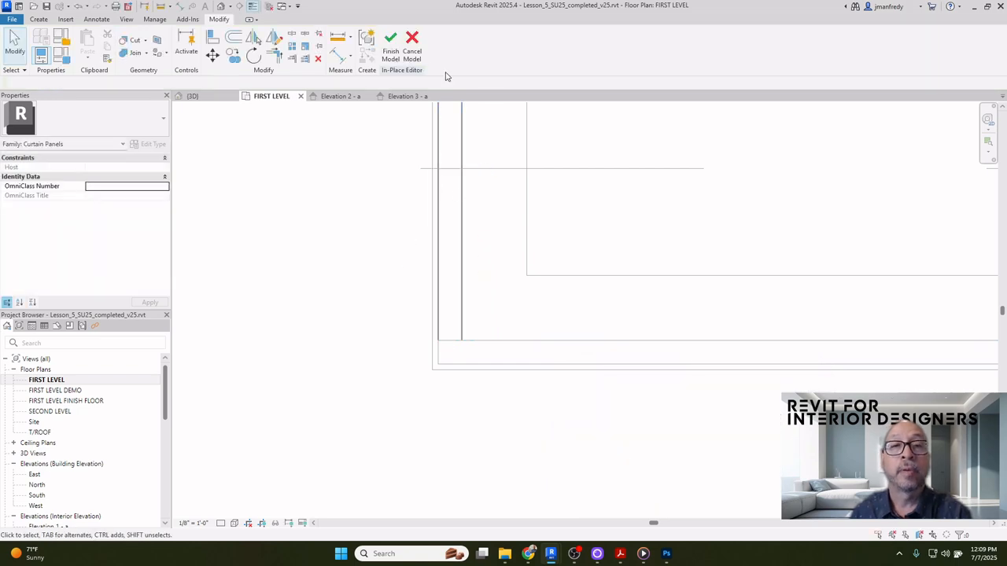
pyautogui.click(390, 45)
# Inspect the mullion-free glass corner up close and from a distance in the 3D view
pyautogui.click(221, 7)
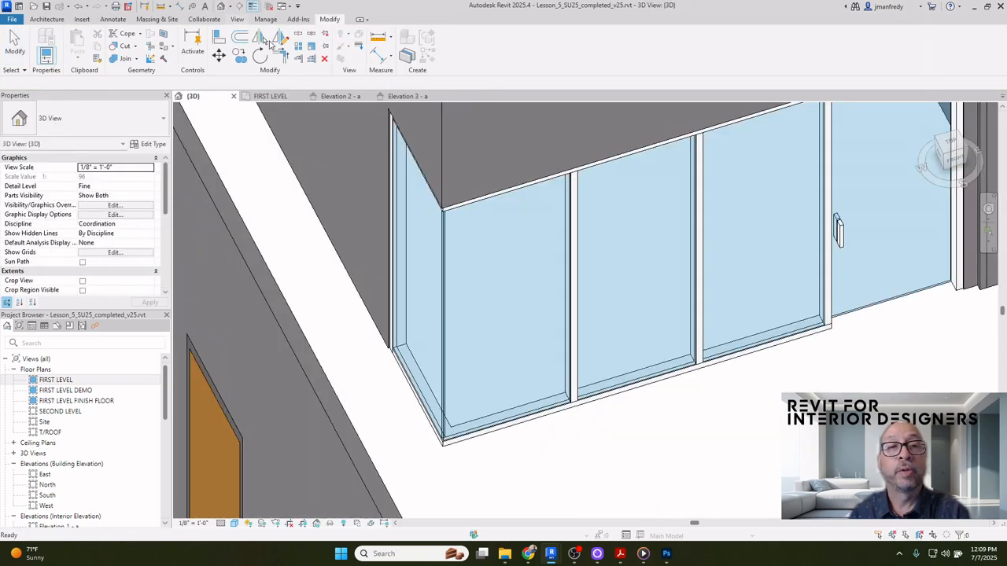
pyautogui.scroll(4, 454, 245)
pyautogui.scroll(4, 472, 497)
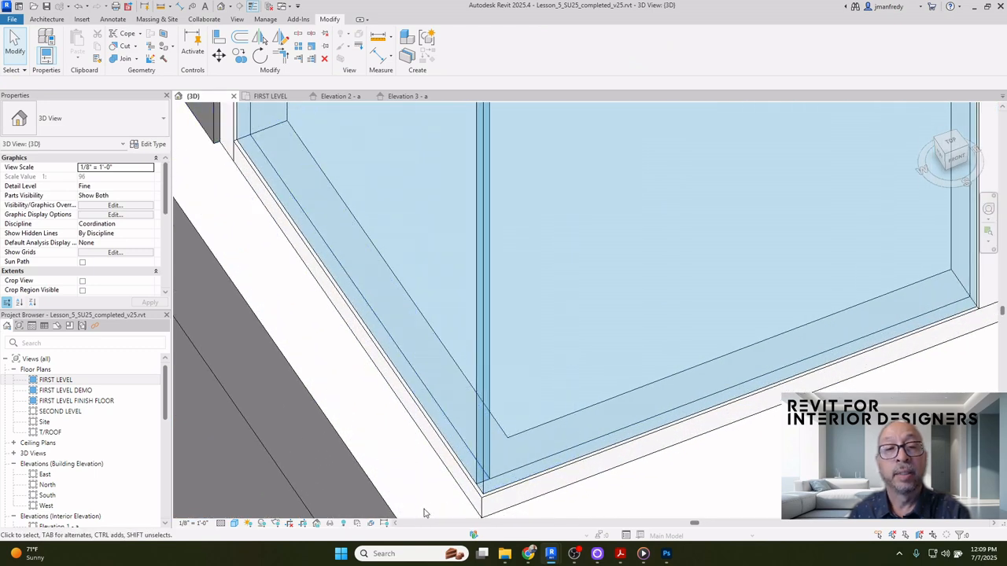
pyautogui.scroll(-6, 542, 353)
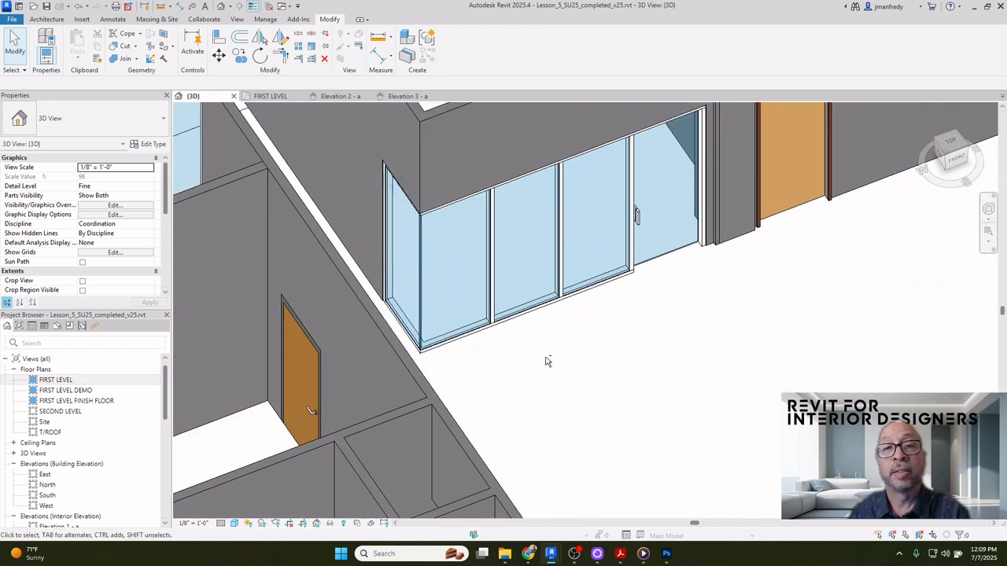
pyautogui.keyDown('shift'); pyautogui.moveTo(546, 360); pyautogui.dragTo(524, 346, button='middle'); pyautogui.keyUp('shift')
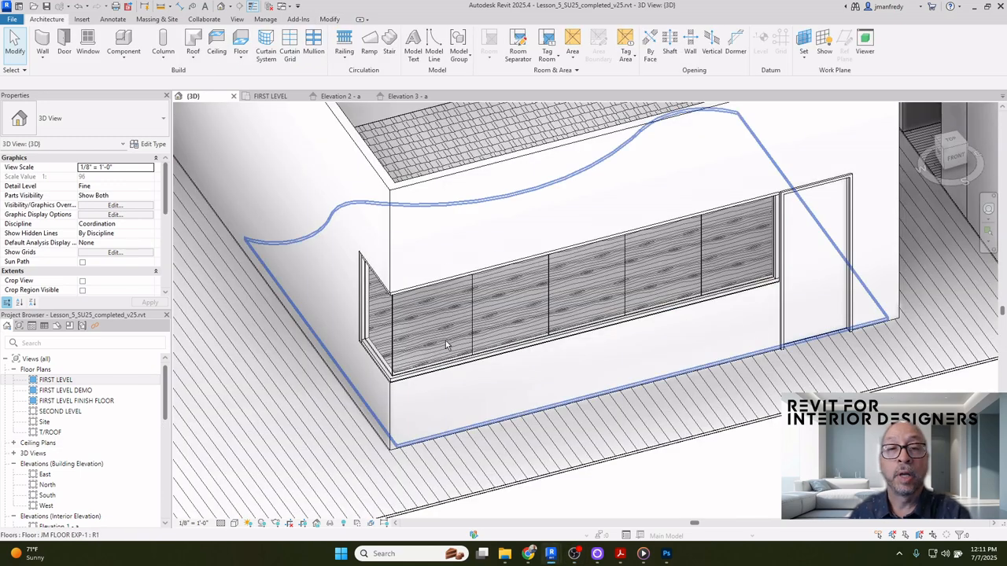
# In the 3D view, delete the short and long window-height curtain walls that wrap the corner of the enclosed room
pyautogui.moveTo(467, 402)
pyautogui.mouseDown(button='middle')
pyautogui.moveTo(488, 361)
pyautogui.moveTo(474, 413)
pyautogui.mouseUp(button='middle')
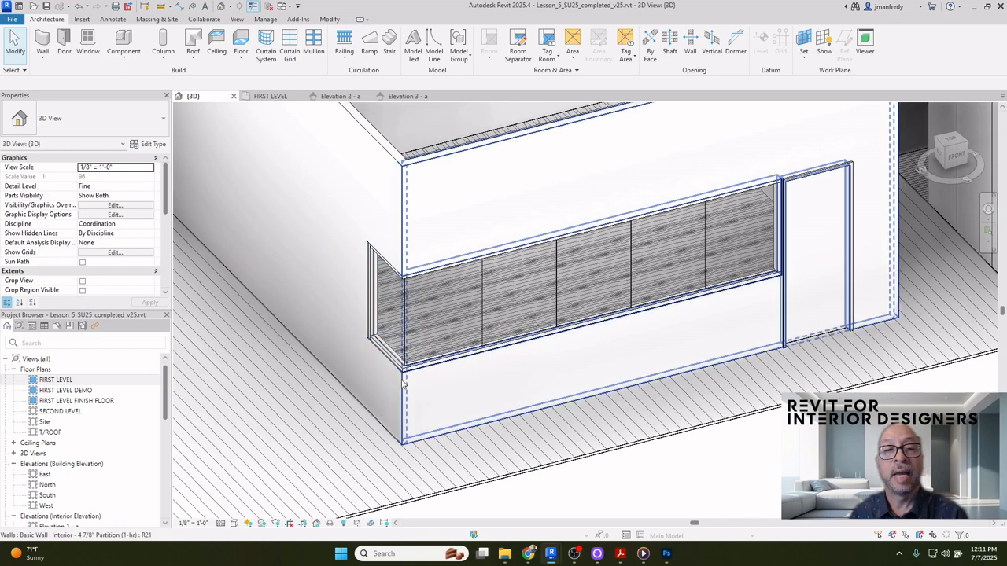
pyautogui.click(389, 330)
pyautogui.press('Escape')
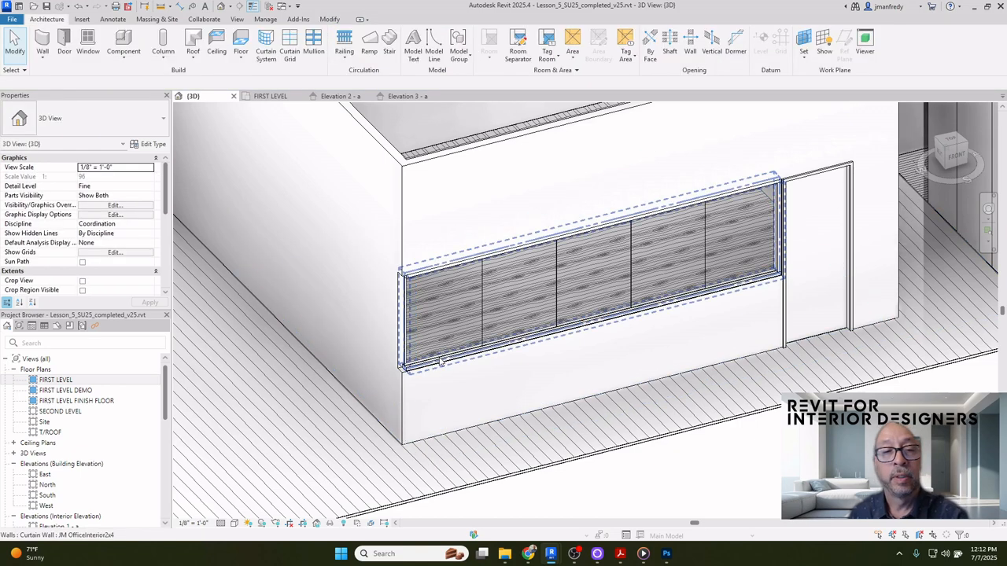
pyautogui.click(440, 360)
pyautogui.press('Escape')
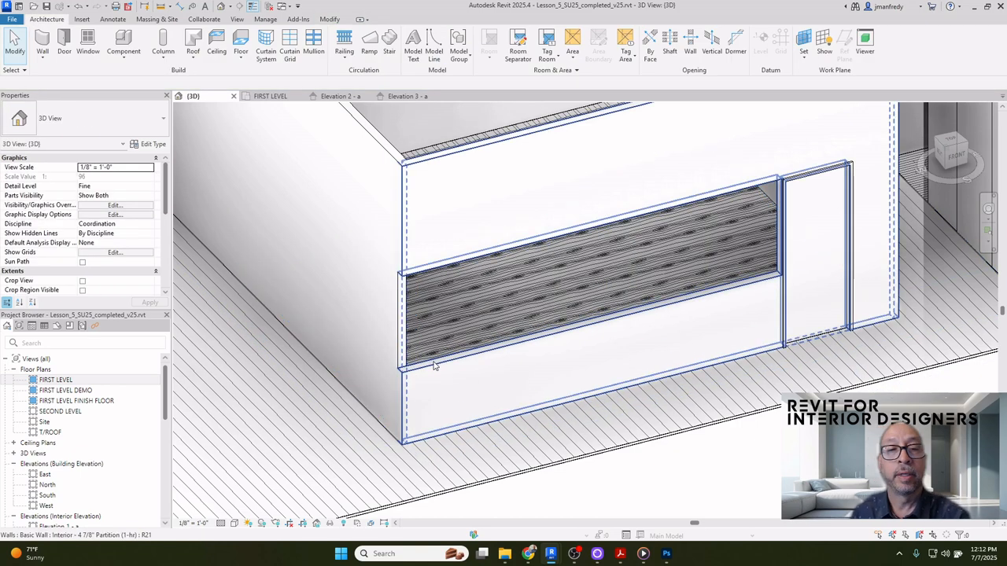
# Reset the profile of the long partition wall containing the door so its former window opening is filled
pyautogui.click(434, 366)
pyautogui.click(434, 365)
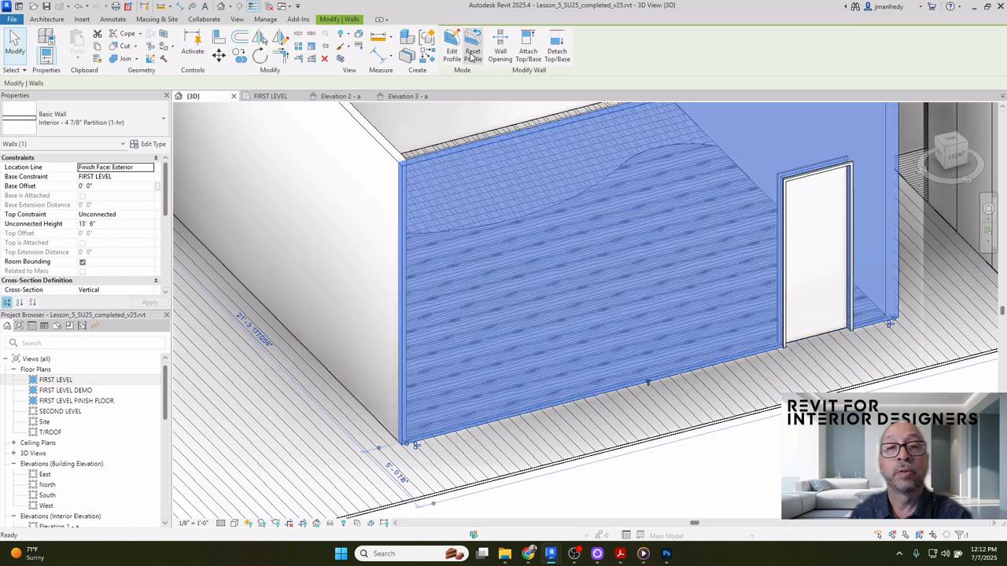
pyautogui.press('Delete')
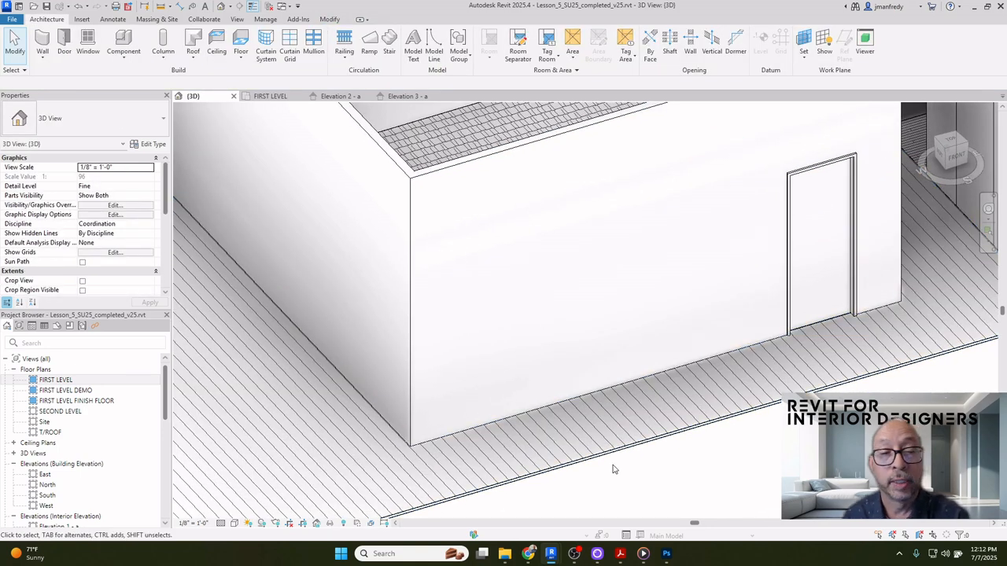
pyautogui.moveTo(614, 469)
pyautogui.keyDown('shift'); pyautogui.mouseDown(button='middle')
pyautogui.moveTo(650, 508)
pyautogui.moveTo(629, 483)
pyautogui.mouseUp(button='middle'); pyautogui.keyUp('shift')
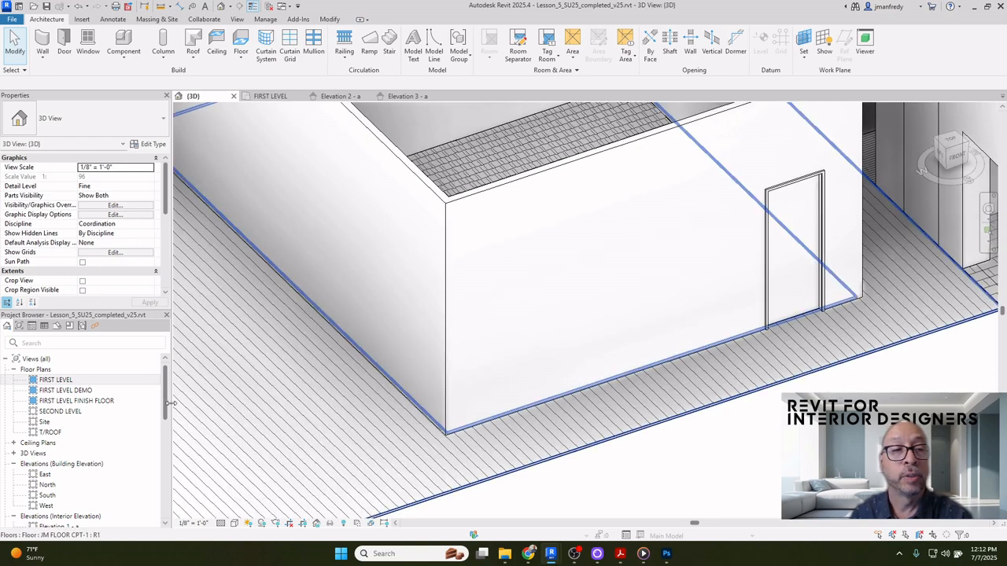
# In the FIRST LEVEL plan, turn on imported categories so the A1-01 PARTITION.dwg drawing is displayed
pyautogui.doubleClick(100, 382)
pyautogui.moveTo(511, 365); pyautogui.dragTo(423, 227, button='middle')
pyautogui.scroll(8, 592, 342)
pyautogui.scroll(2, 582, 350)
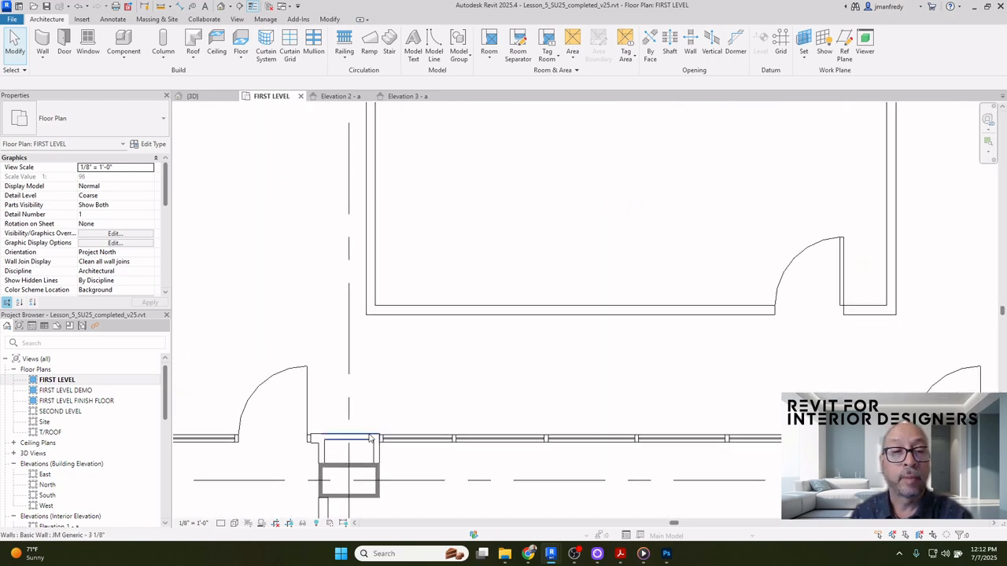
pyautogui.press('v')
pyautogui.press('g')
pyautogui.click(531, 155)
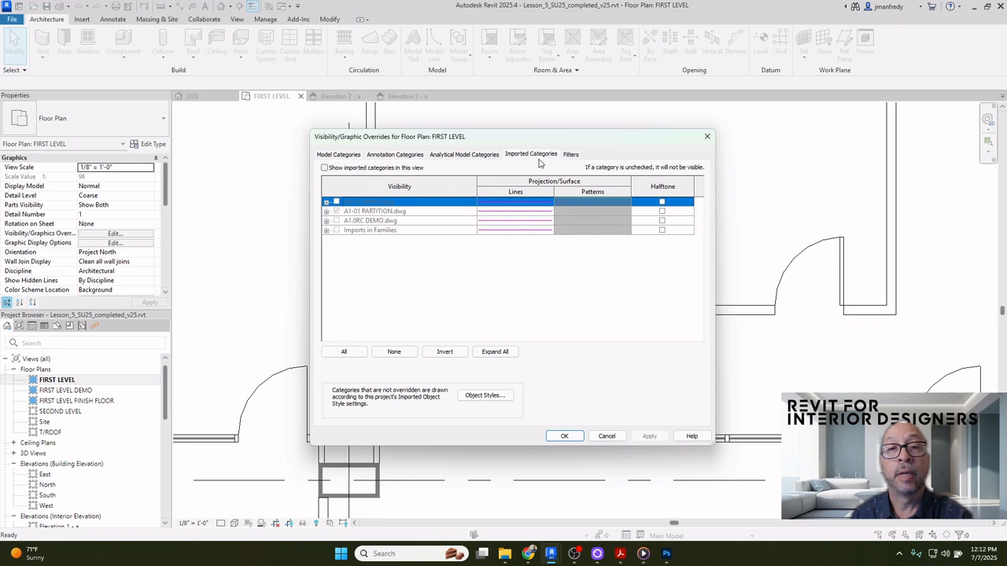
pyautogui.click(324, 168)
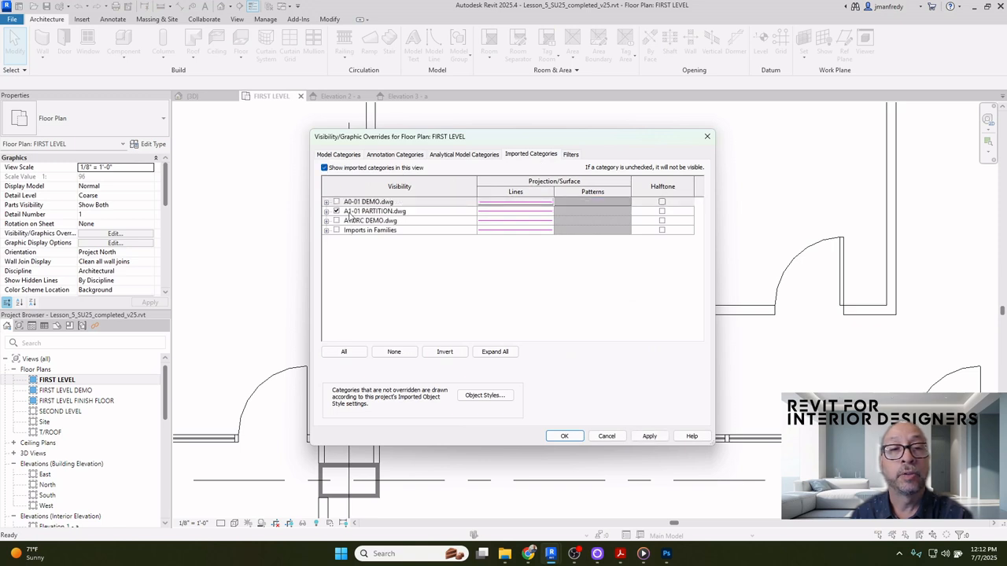
pyautogui.click(354, 212)
pyautogui.click(564, 435)
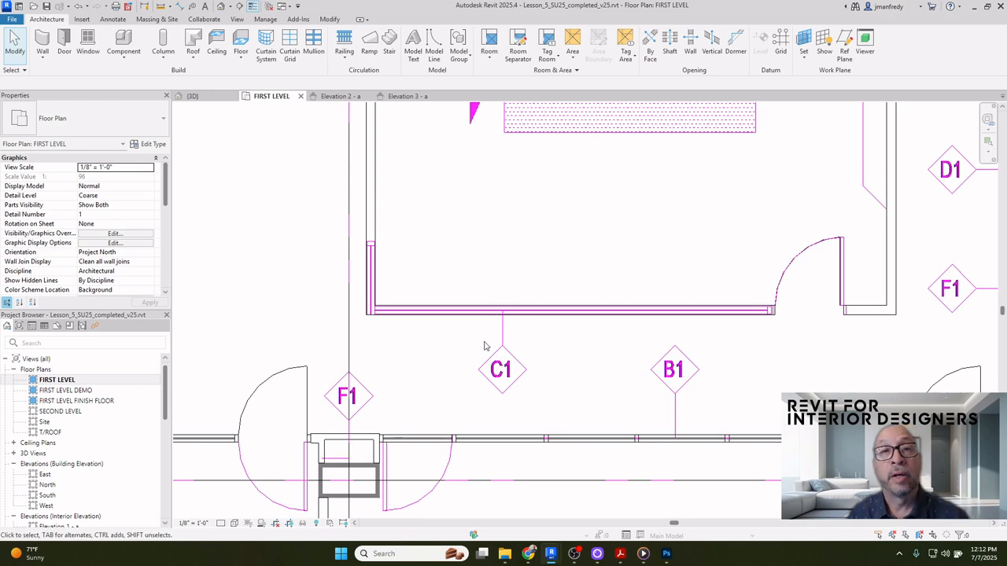
# Examine the imported drawing's corner window outline from its short-wall end to the jamb beside the door
pyautogui.scroll(2, 485, 346)
pyautogui.moveTo(459, 350); pyautogui.dragTo(451, 370, button='middle')
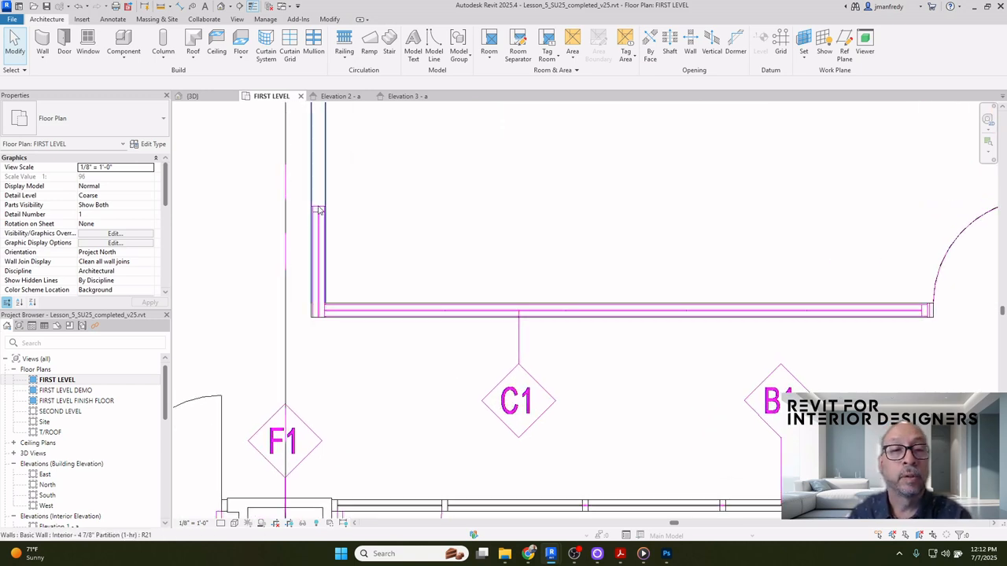
pyautogui.moveTo(900, 311); pyautogui.dragTo(766, 307, button='middle')
pyautogui.scroll(4, 768, 308)
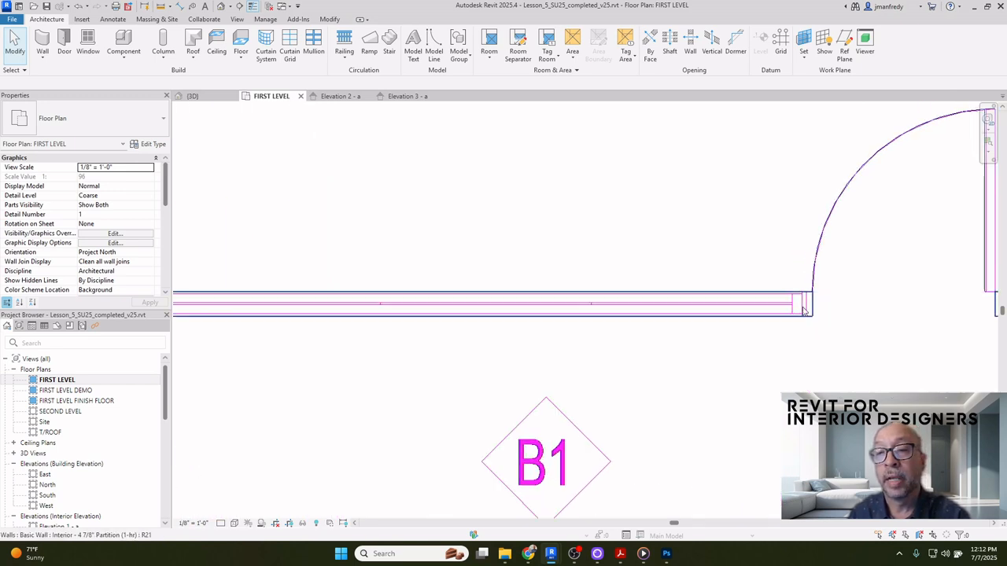
pyautogui.scroll(2, 803, 311)
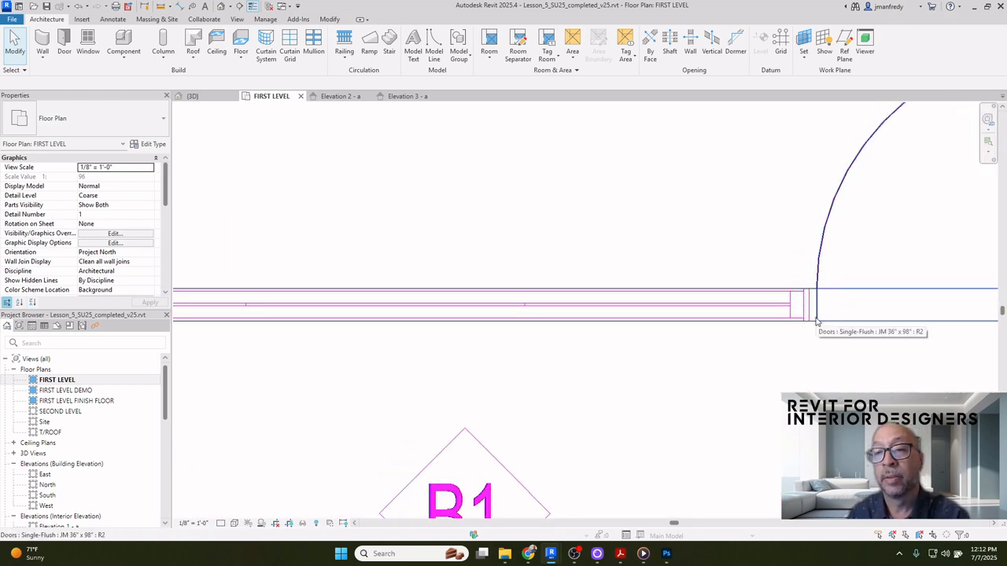
pyautogui.scroll(-5, 822, 307)
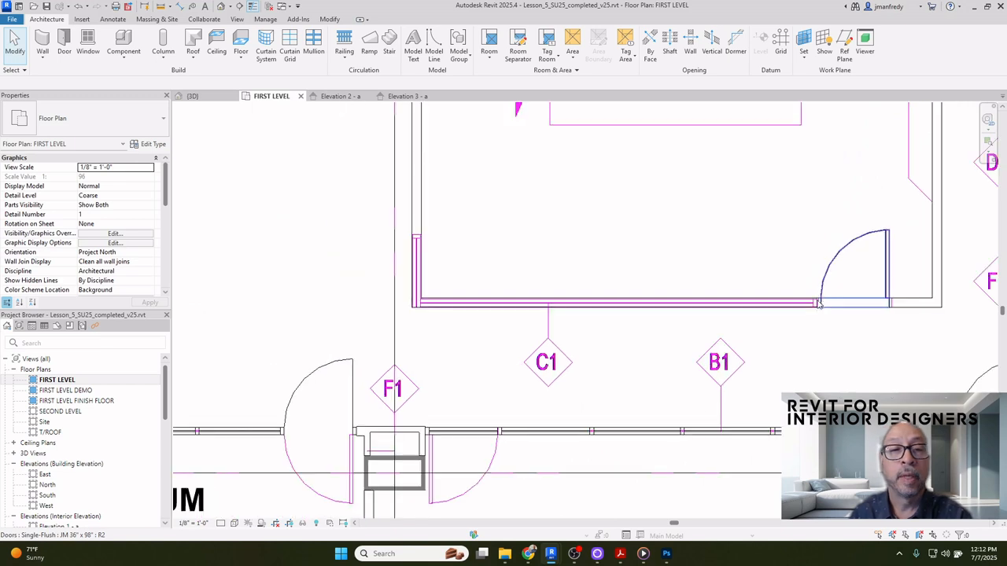
pyautogui.scroll(2, 543, 240)
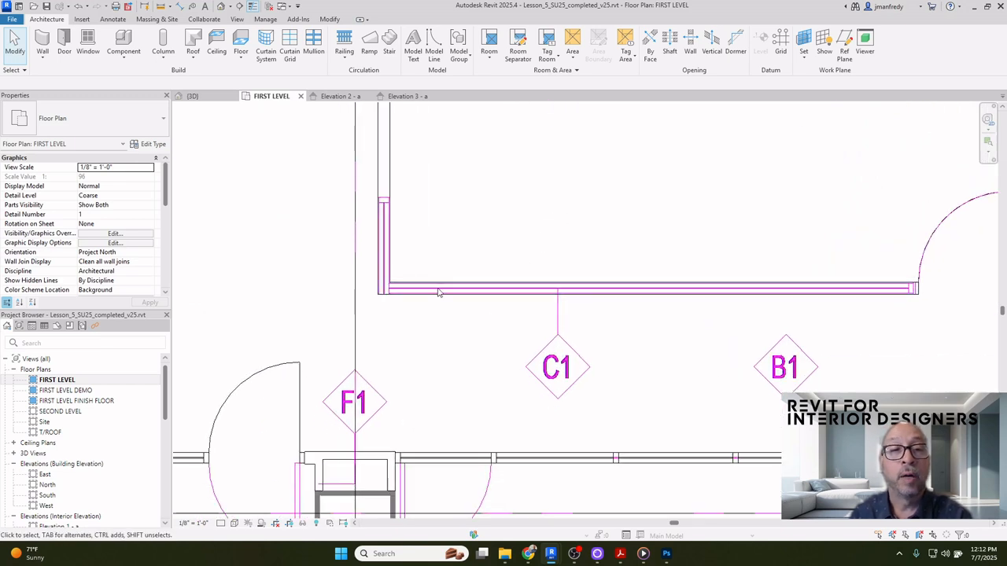
# Draw a Curtain Wall 1 about 4' 5" long down the short partition's centerline from the window outline's end past the corner, flipping its orientation
pyautogui.click(42, 59)
pyautogui.click(64, 81)
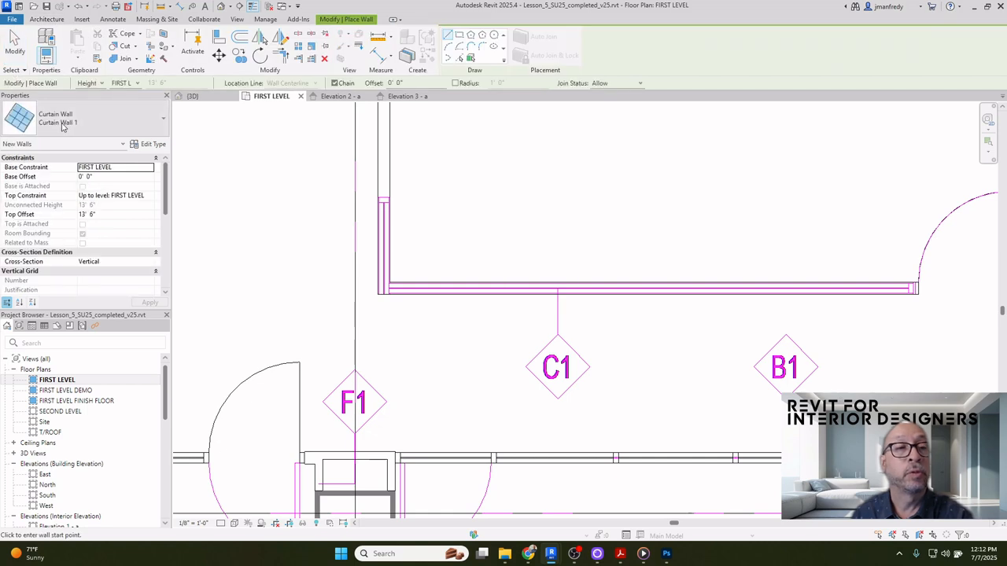
pyautogui.scroll(4, 354, 255)
pyautogui.scroll(3, 411, 165)
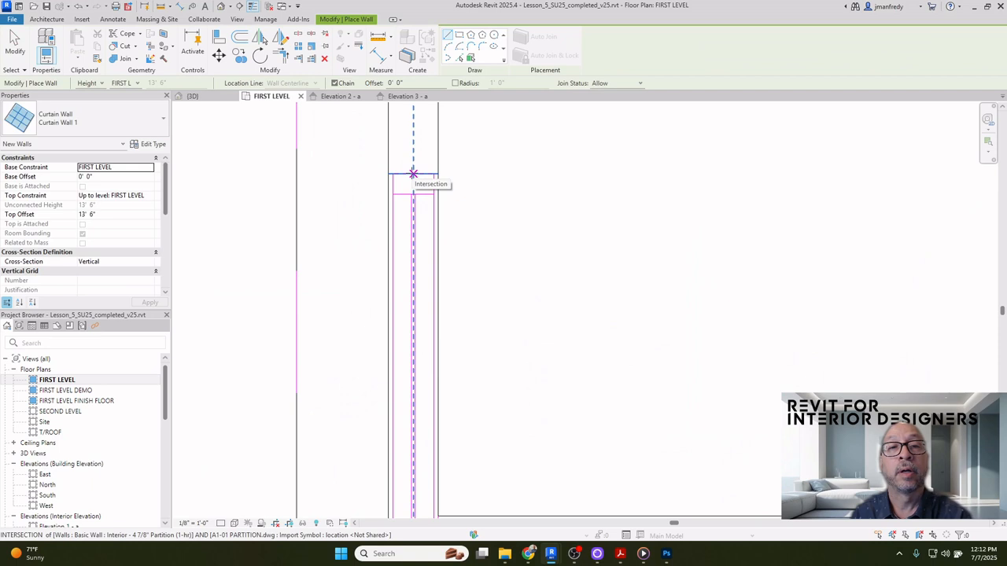
pyautogui.click(413, 172)
pyautogui.scroll(-2, 428, 157)
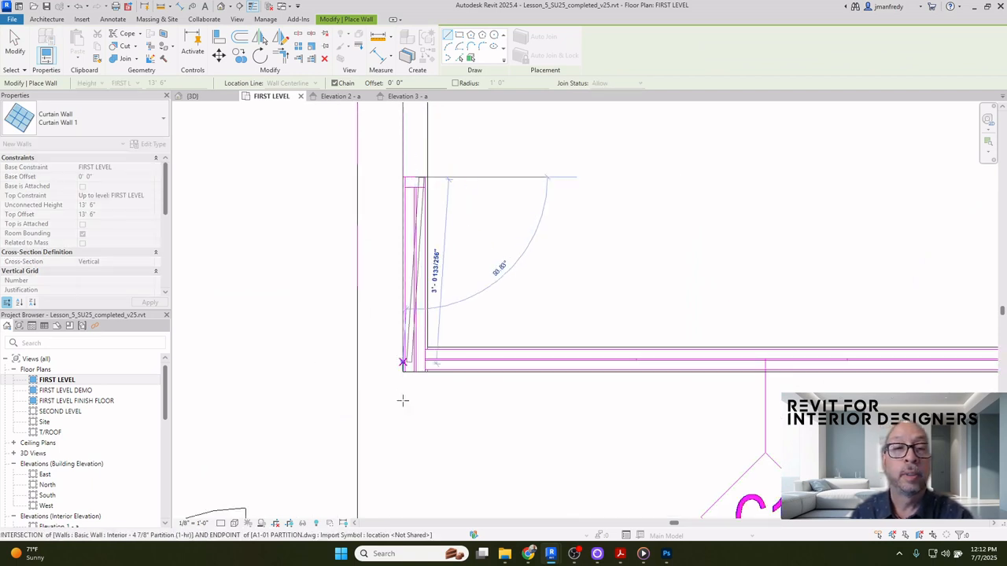
pyautogui.press('space')
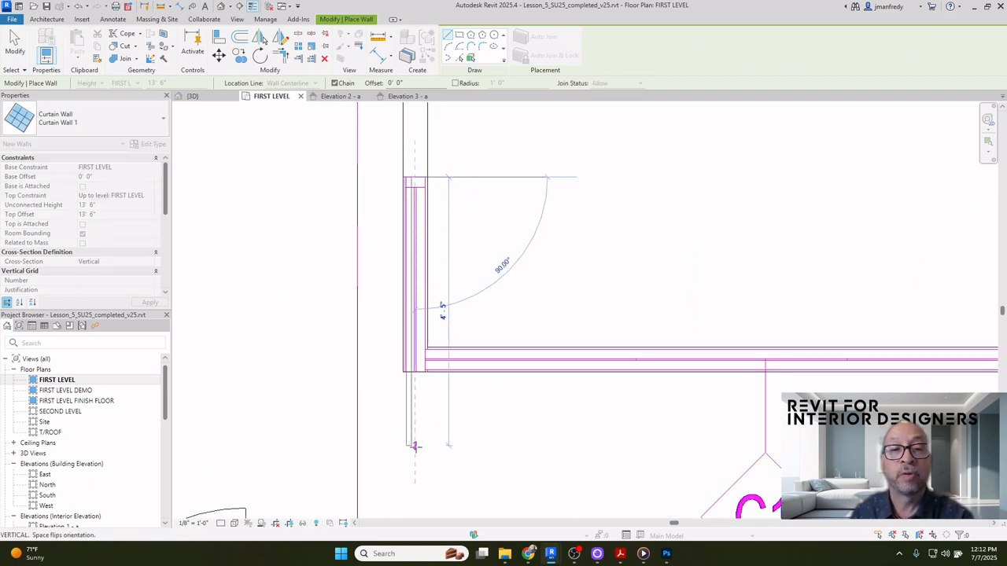
pyautogui.click(415, 454)
pyautogui.press('Escape')
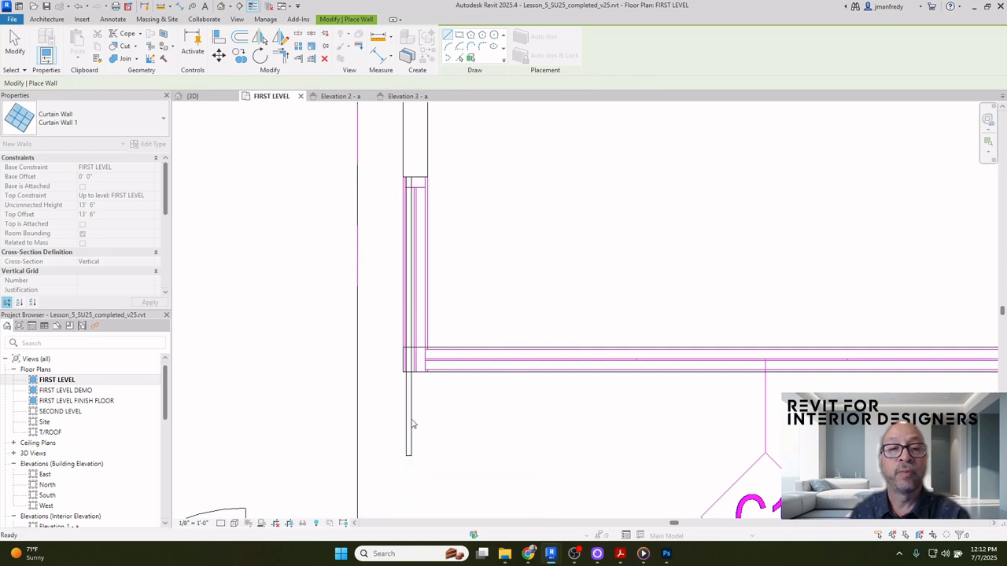
# Draw a Curtain Wall 1 about 19' 8" long along the long partition's centerline from the window outline's door-side jamb past the corner
pyautogui.press('Escape')
pyautogui.click(408, 409)
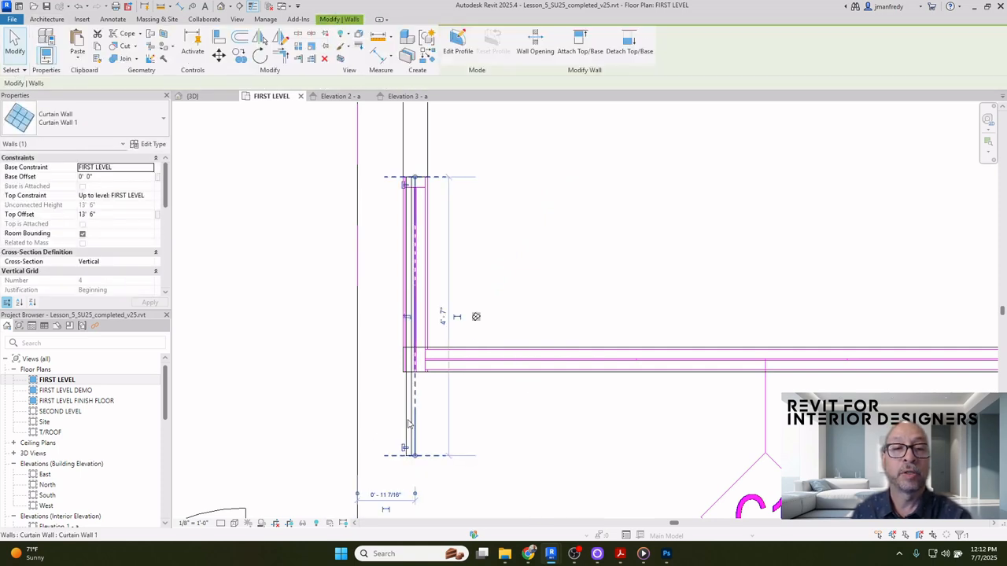
pyautogui.click(388, 321)
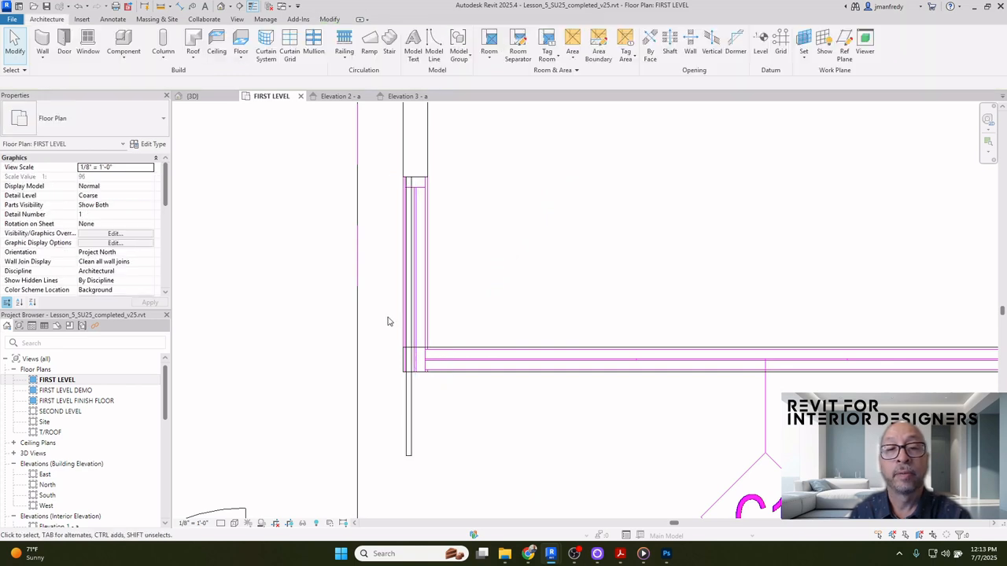
pyautogui.scroll(-2, 388, 321)
pyautogui.moveTo(888, 335); pyautogui.dragTo(576, 290, button='middle')
pyautogui.scroll(1, 667, 274)
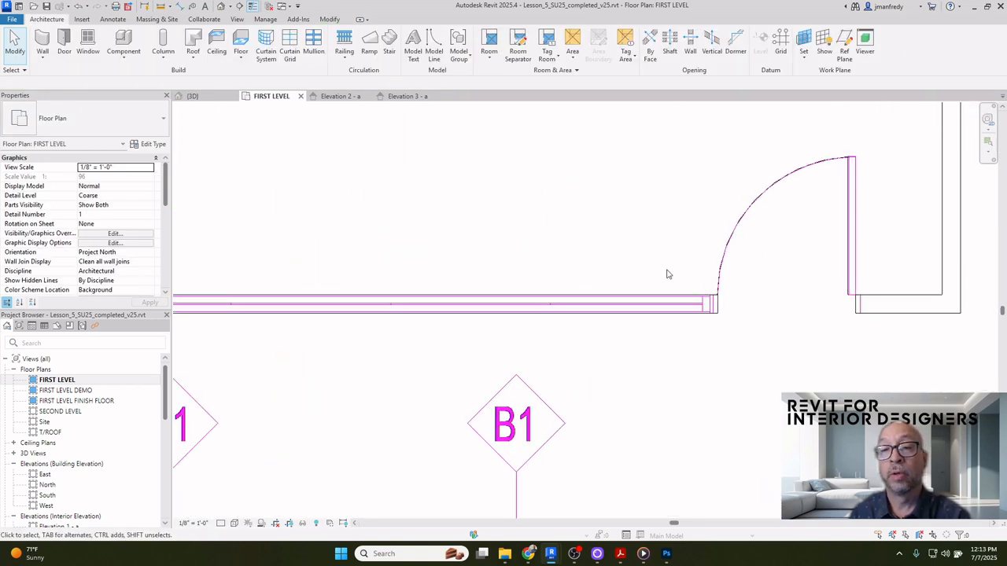
pyautogui.click(43, 40)
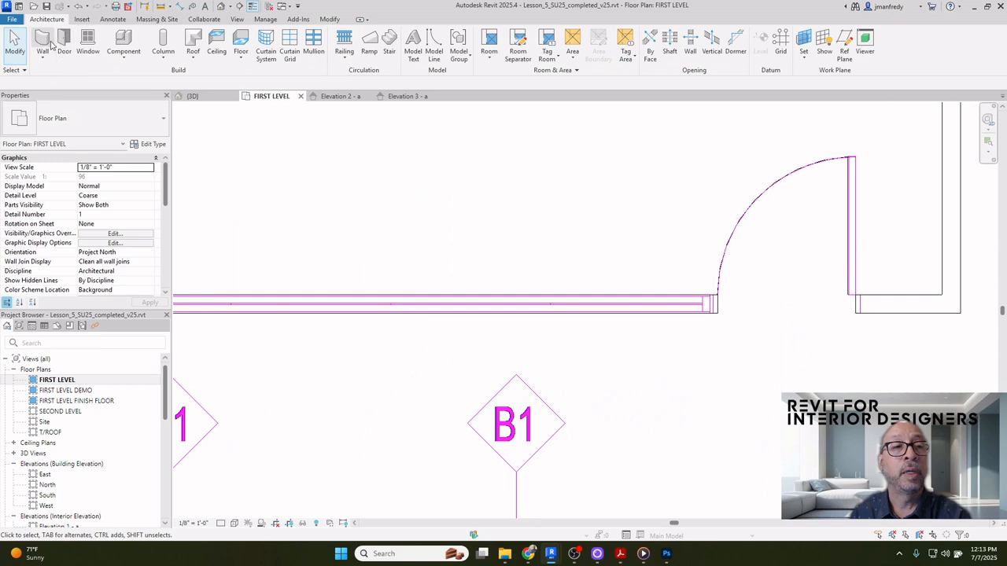
pyautogui.scroll(2, 716, 307)
pyautogui.scroll(2, 715, 307)
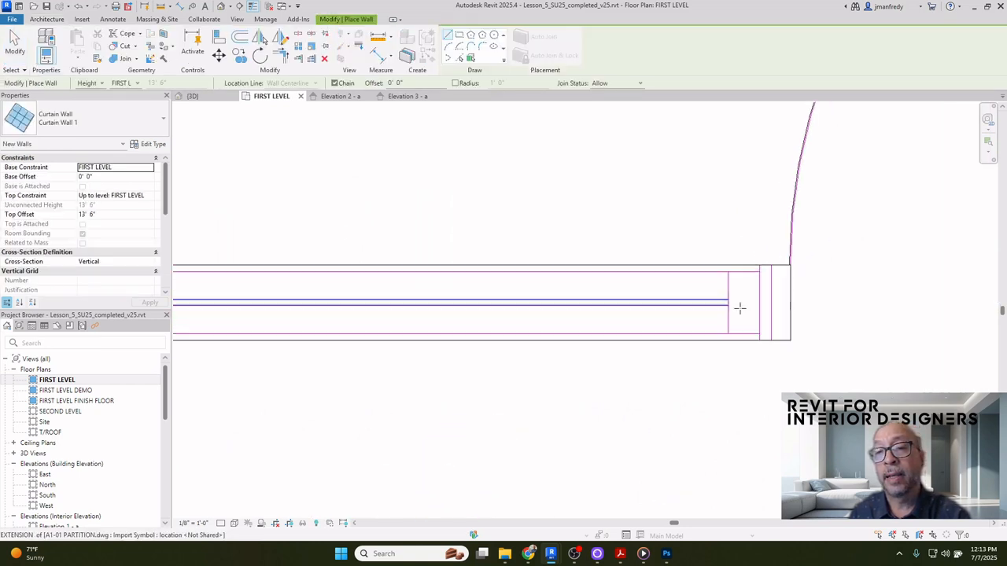
pyautogui.click(755, 305)
pyautogui.scroll(-4, 700, 306)
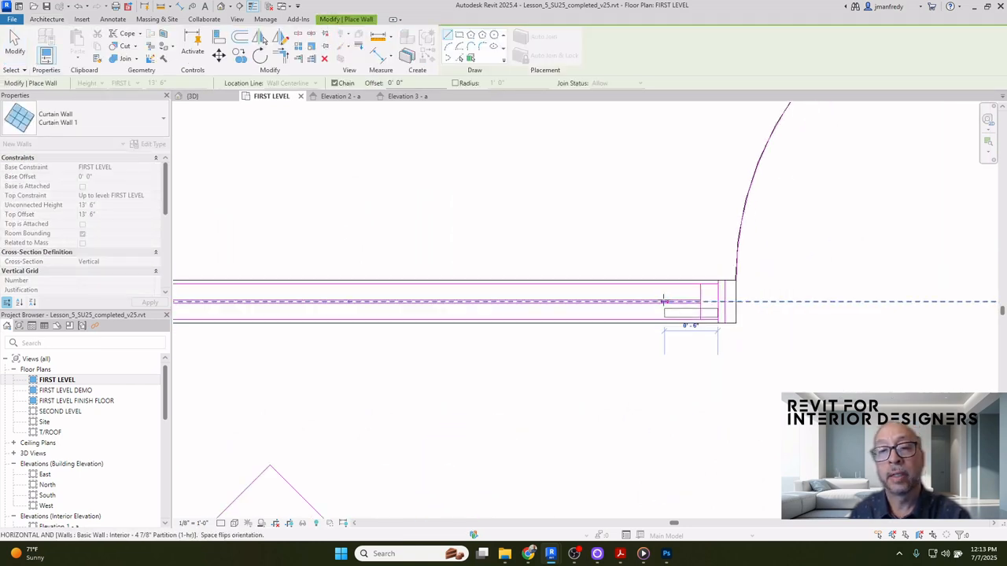
pyautogui.moveTo(575, 310); pyautogui.dragTo(715, 302, button='middle')
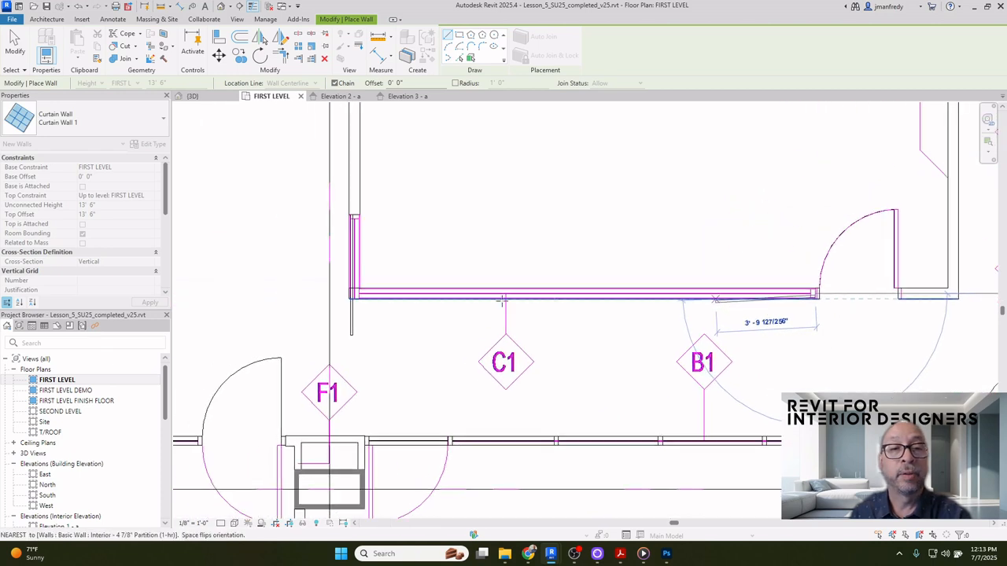
pyautogui.click(295, 291)
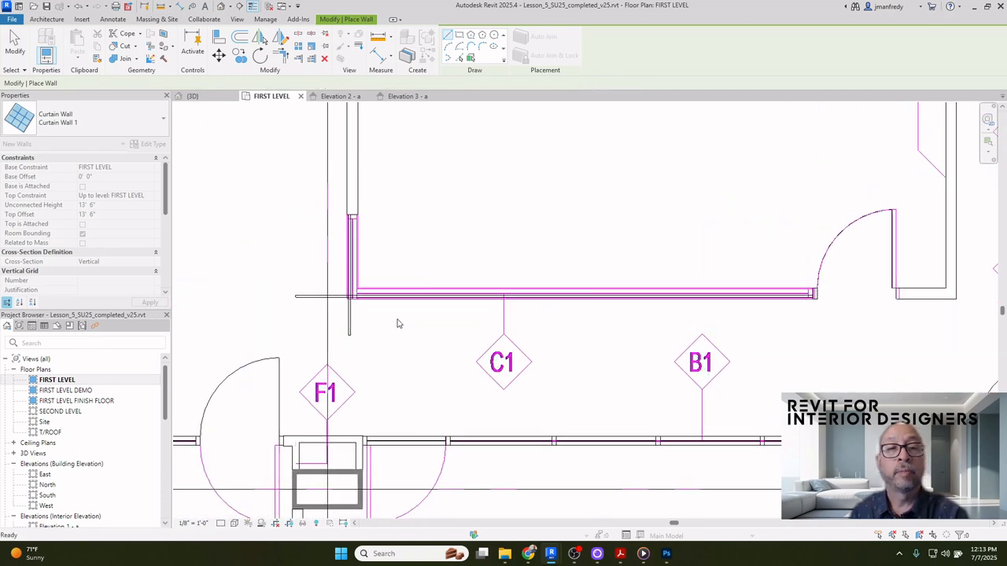
pyautogui.press('Escape')
pyautogui.press('Escape')
# Set the FIRST LEVEL plan's detail level to Fine and its visual style to one that shows the curtain wall glass in color
pyautogui.scroll(2, 364, 323)
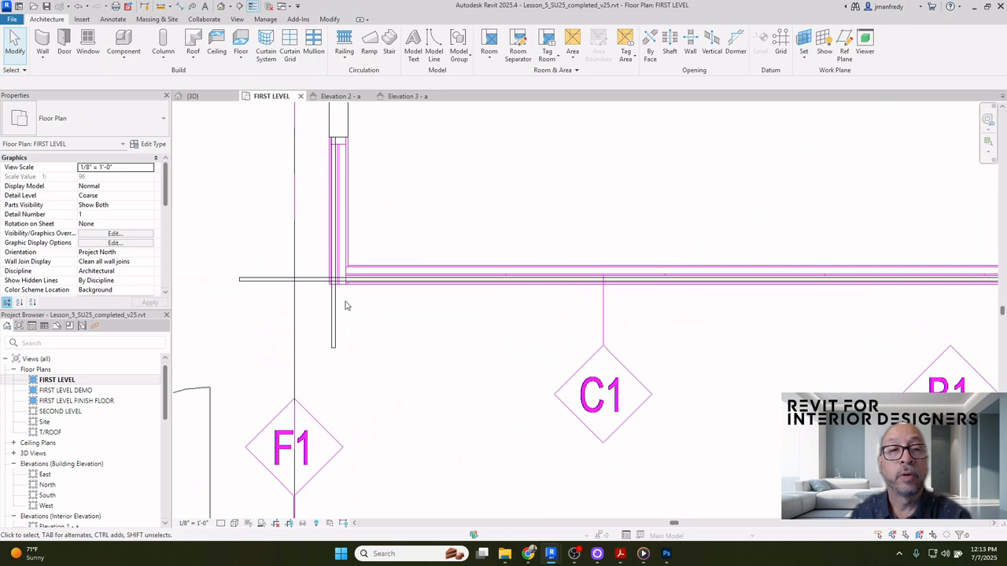
pyautogui.scroll(1, 343, 303)
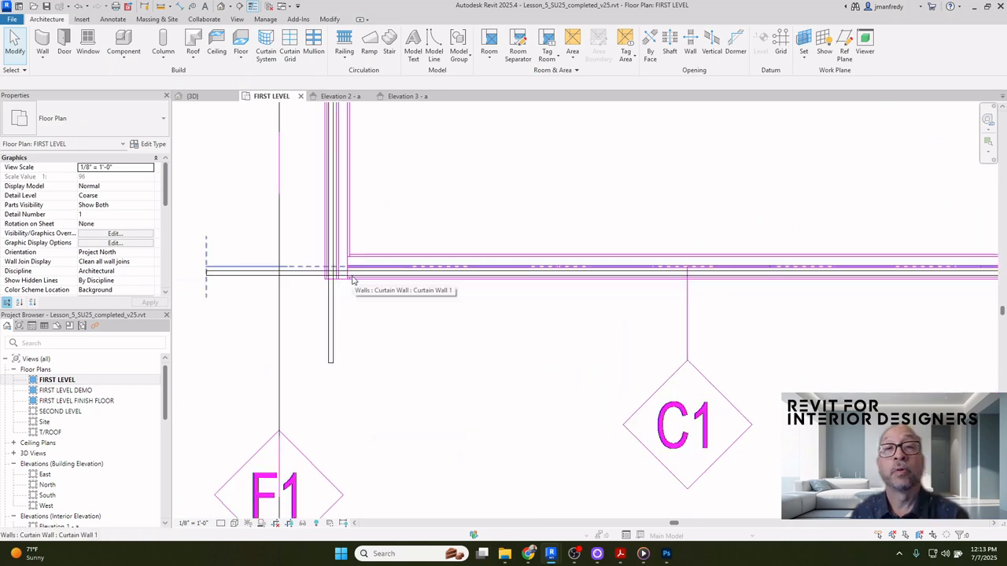
pyautogui.click(352, 280)
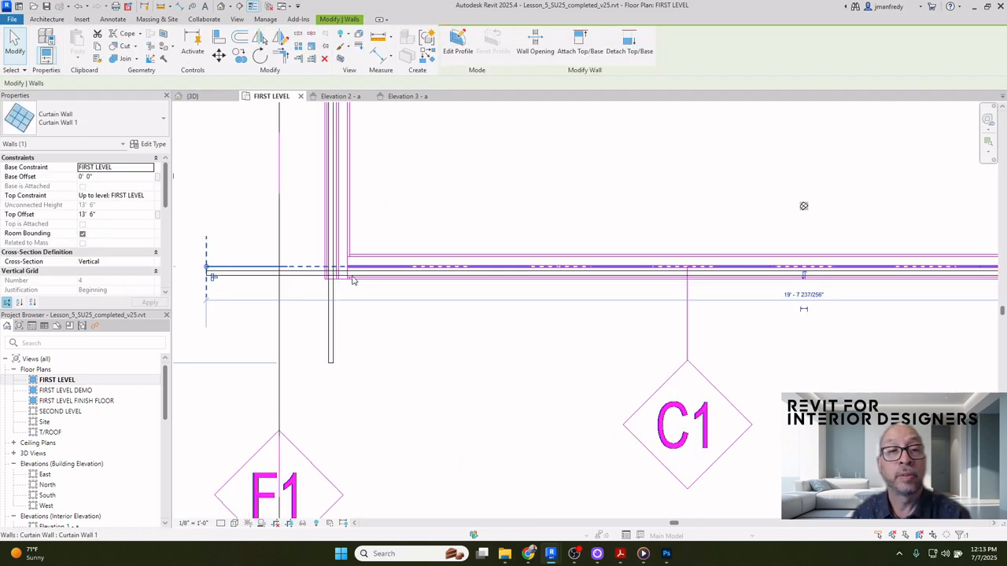
pyautogui.click(234, 522)
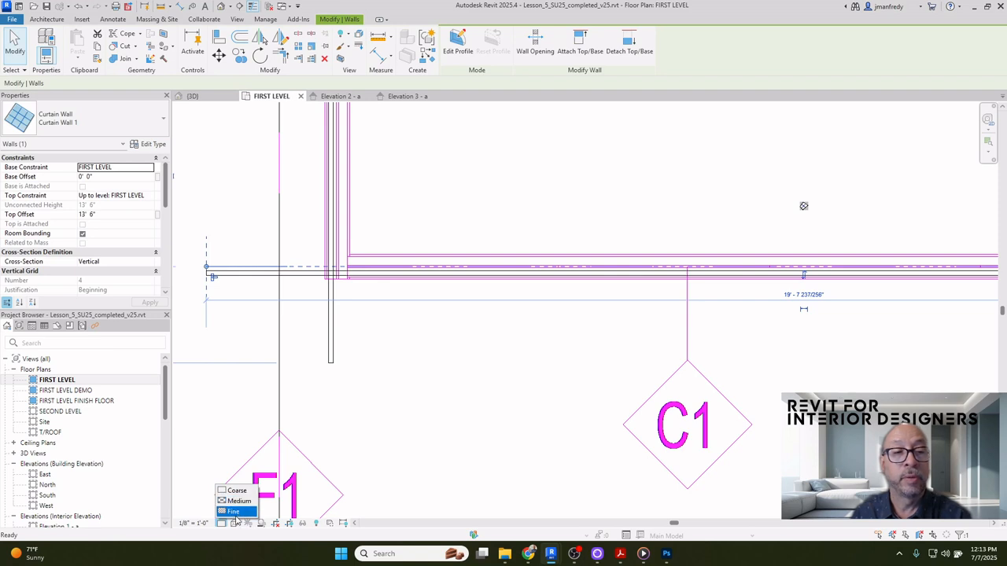
pyautogui.click(233, 511)
pyautogui.click(235, 523)
pyautogui.click(250, 489)
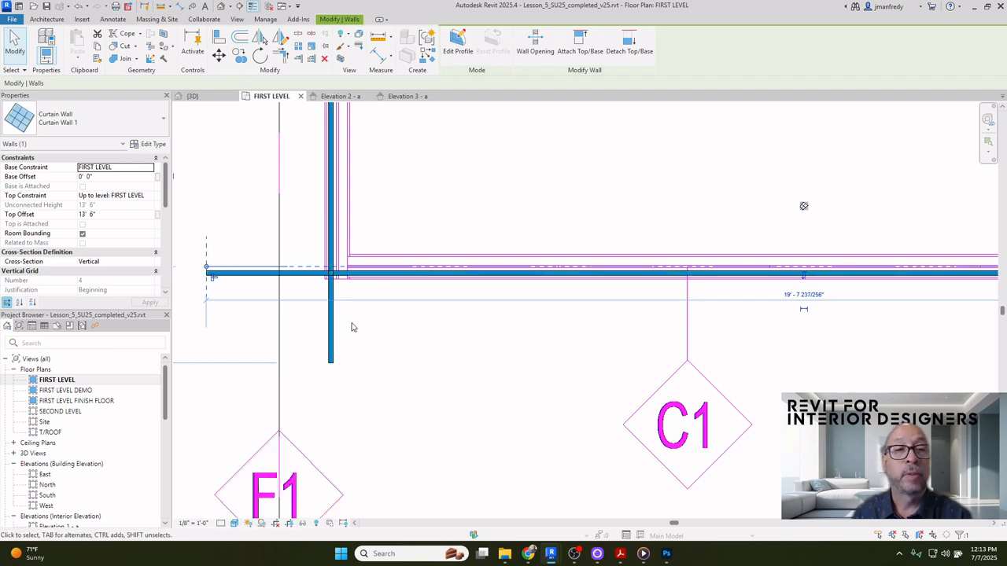
pyautogui.scroll(3, 315, 275)
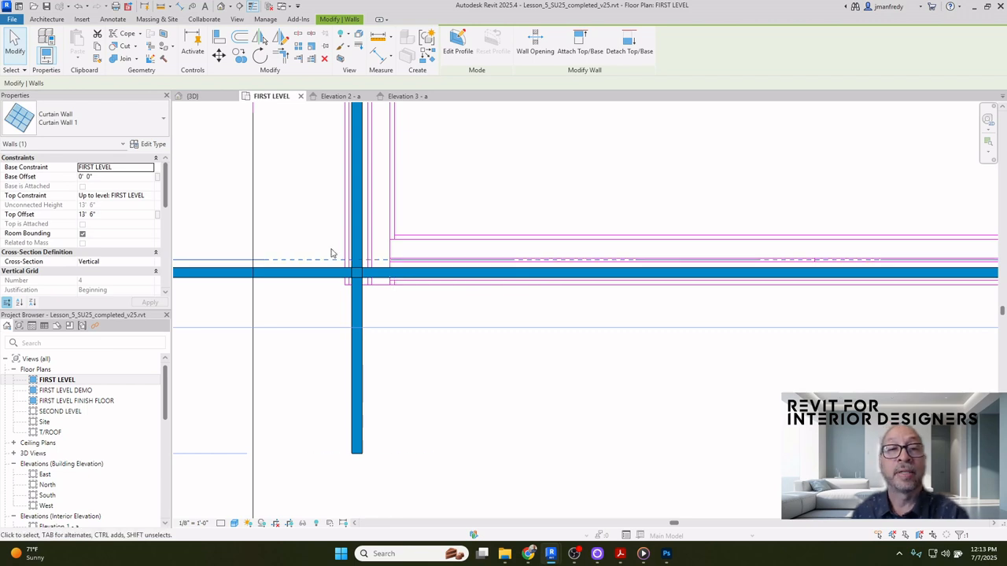
# Trim the two overlapping curtain walls to each other so they meet at the partition corner
pyautogui.scroll(-2, 390, 291)
pyautogui.click(351, 307)
pyautogui.scroll(-1, 446, 335)
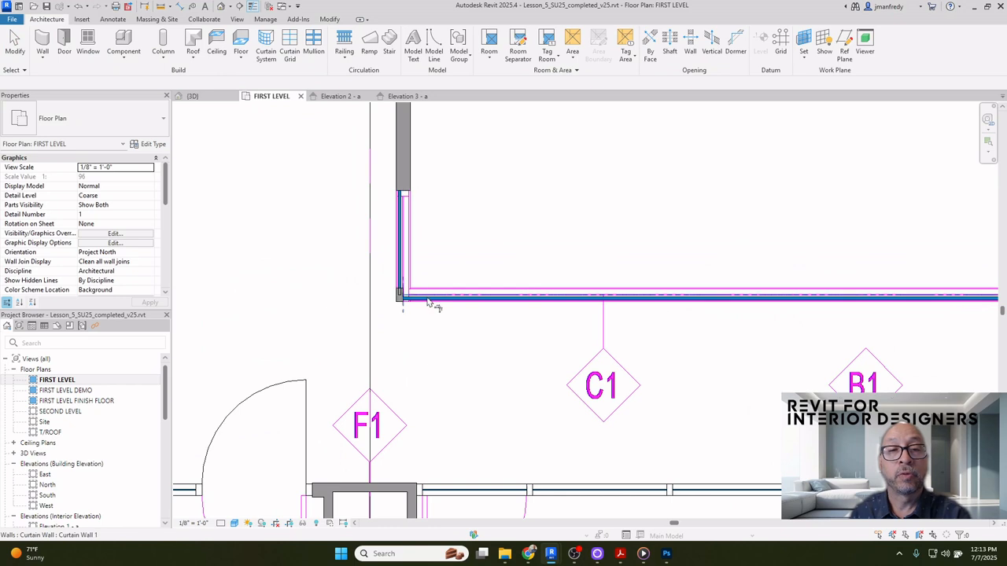
pyautogui.press('t')
pyautogui.press('r')
pyautogui.scroll(2, 386, 308)
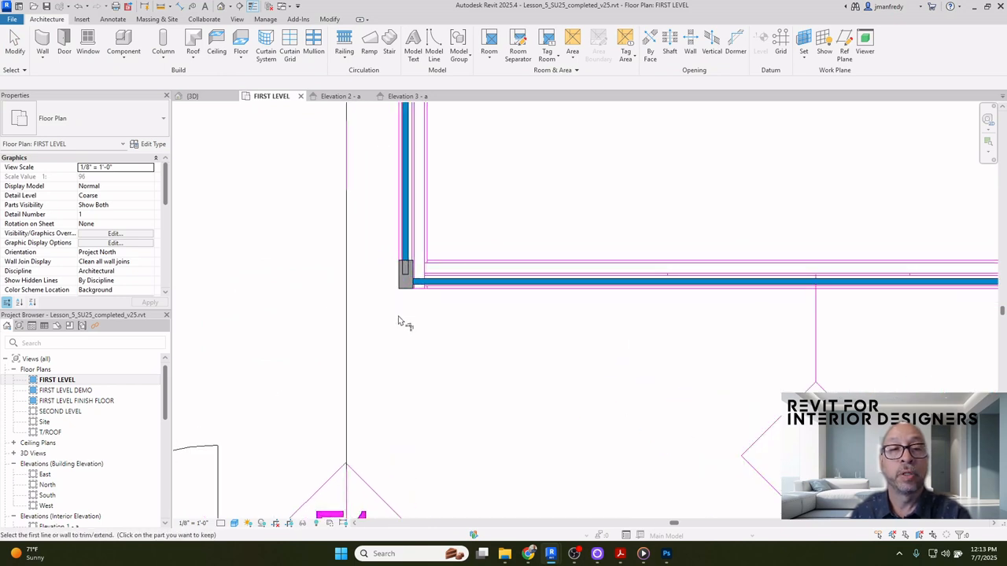
pyautogui.press('Escape')
pyautogui.scroll(-5, 398, 318)
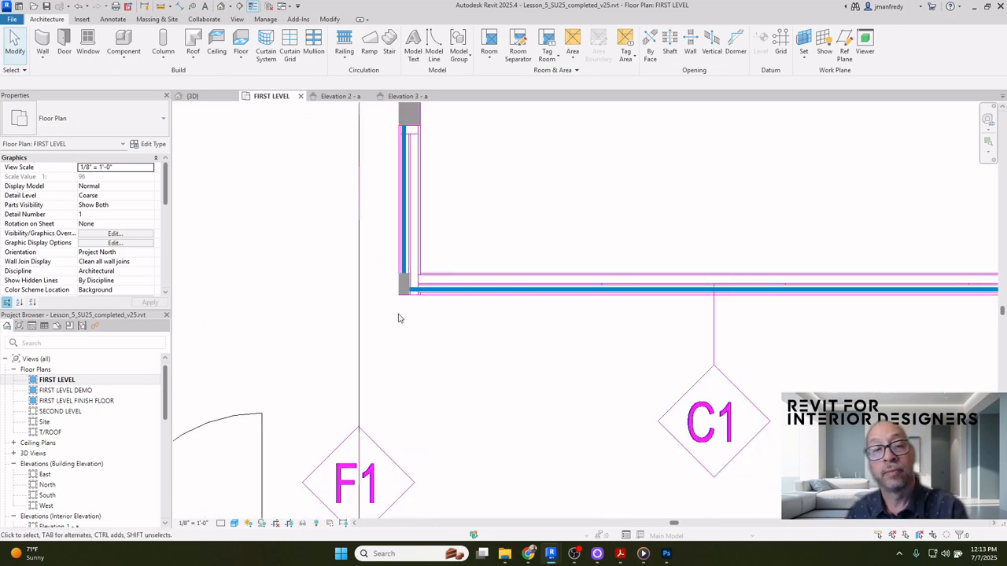
# In the 3D view, set the top offset of the long curtain wall beside the door to 8' 2"
pyautogui.click(237, 8)
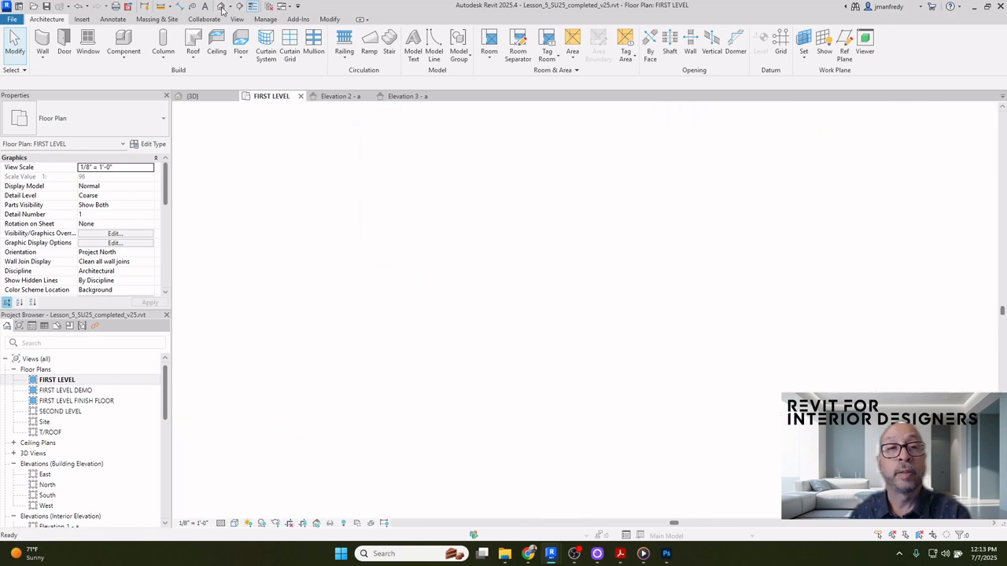
pyautogui.keyDown('shift'); pyautogui.moveTo(501, 245); pyautogui.dragTo(540, 205, button='middle'); pyautogui.keyUp('shift')
pyautogui.click(540, 205)
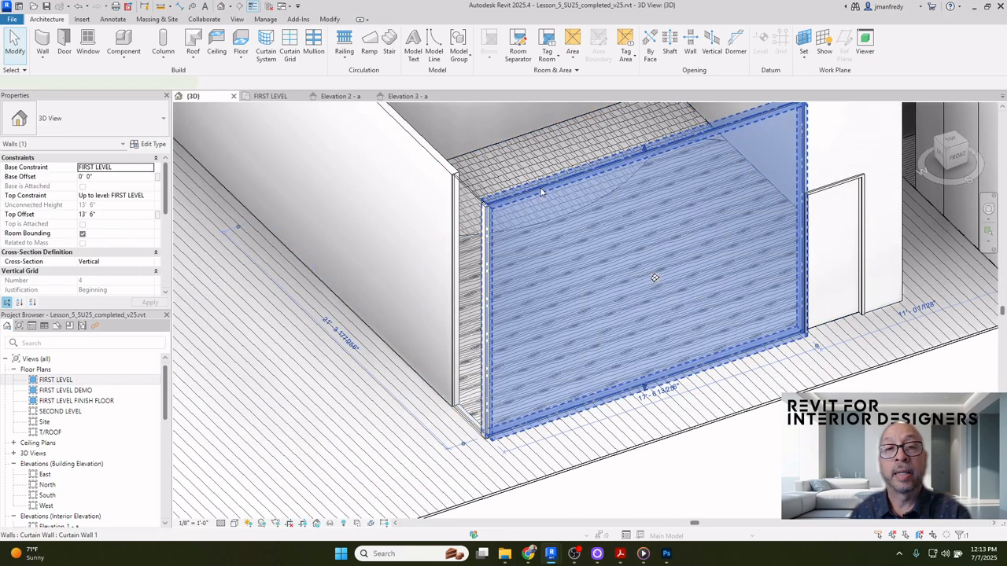
pyautogui.click(133, 217)
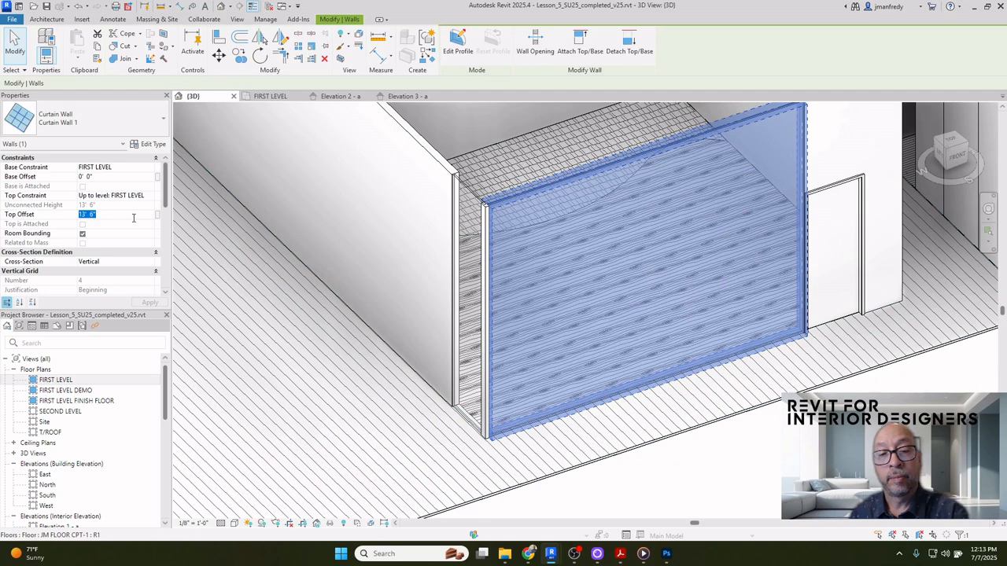
pyautogui.click(151, 305)
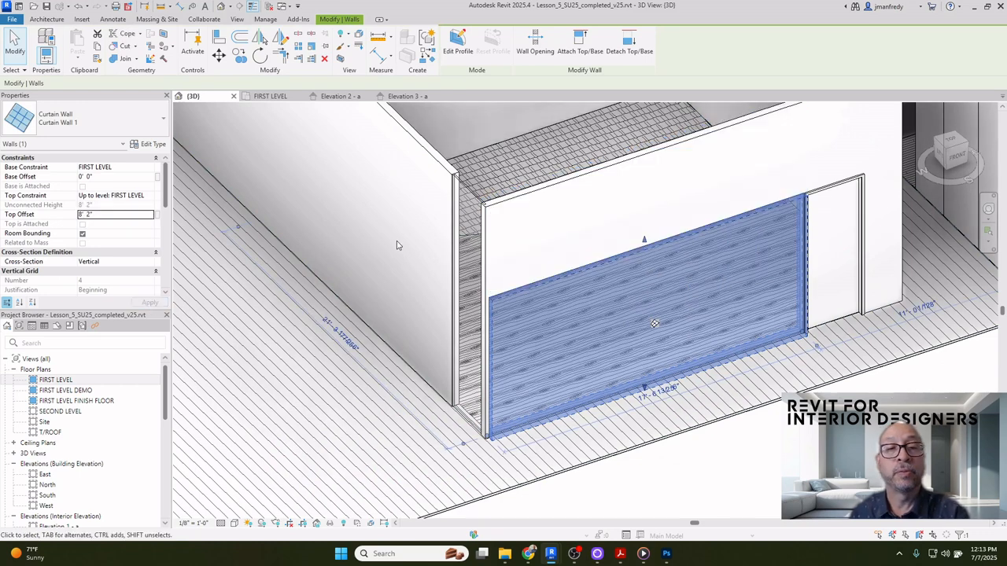
# Set the top offset of the short curtain wall around the corner to 8' 2"
pyautogui.press('Escape')
pyautogui.click(454, 228)
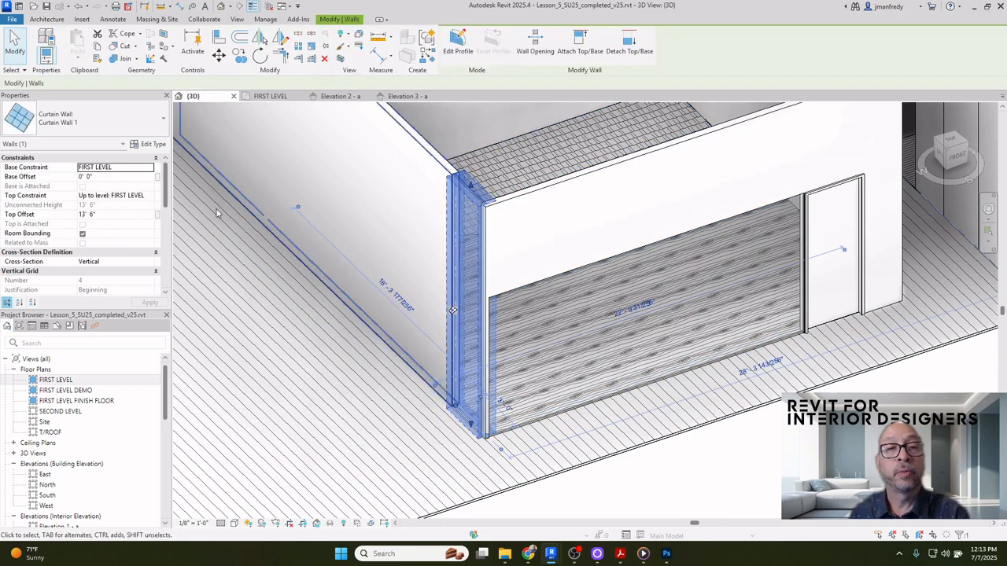
pyautogui.click(136, 215)
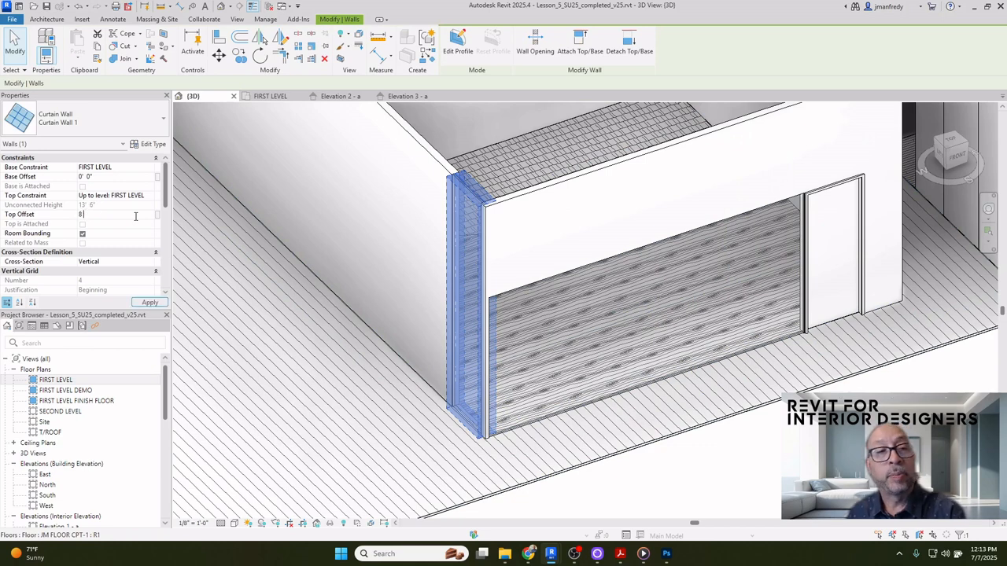
pyautogui.click(151, 303)
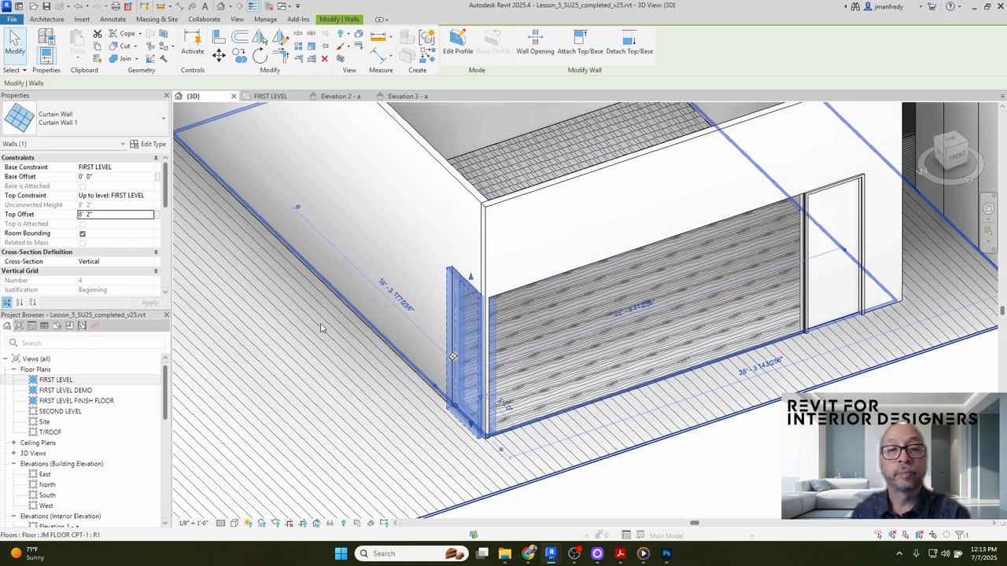
pyautogui.press('Escape')
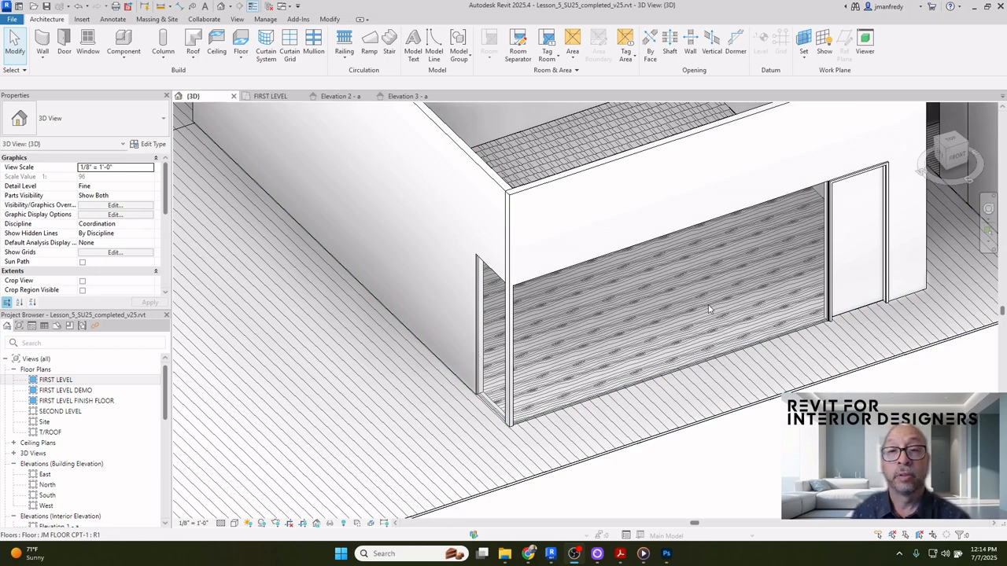
# In the FIRST LEVEL plan, place an interior elevation between the C1 and B1 tags, facing the long partition with the curtain wall
pyautogui.click(541, 193)
pyautogui.moveTo(542, 193); pyautogui.dragTo(517, 232, button='middle')
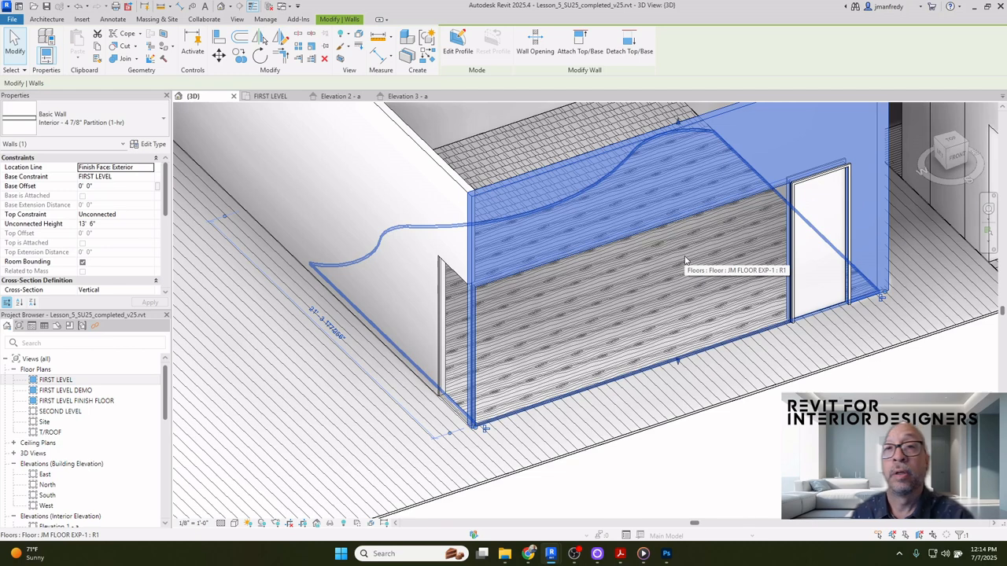
pyautogui.press('Escape')
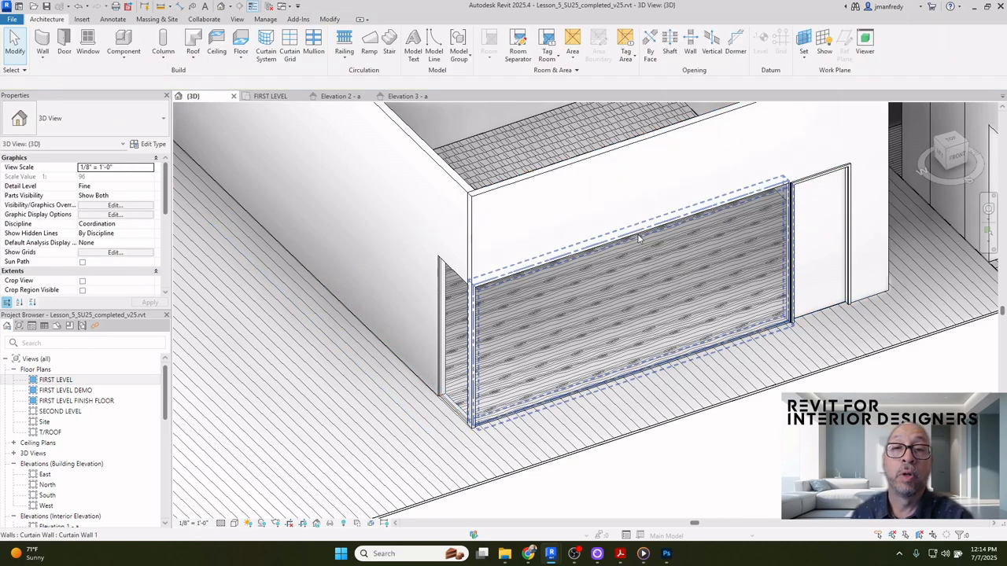
pyautogui.click(617, 165)
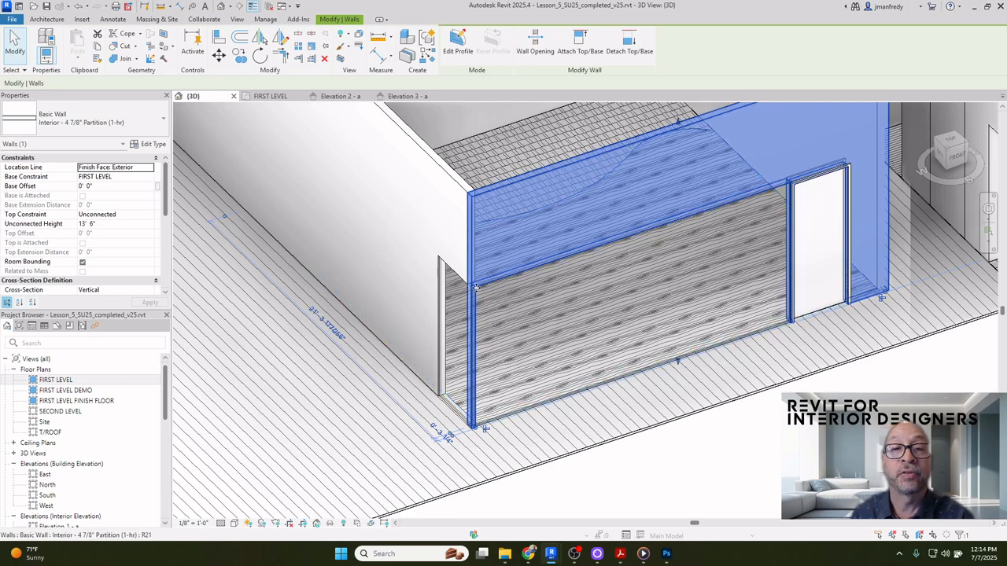
pyautogui.doubleClick(97, 383)
pyautogui.scroll(4, 560, 340)
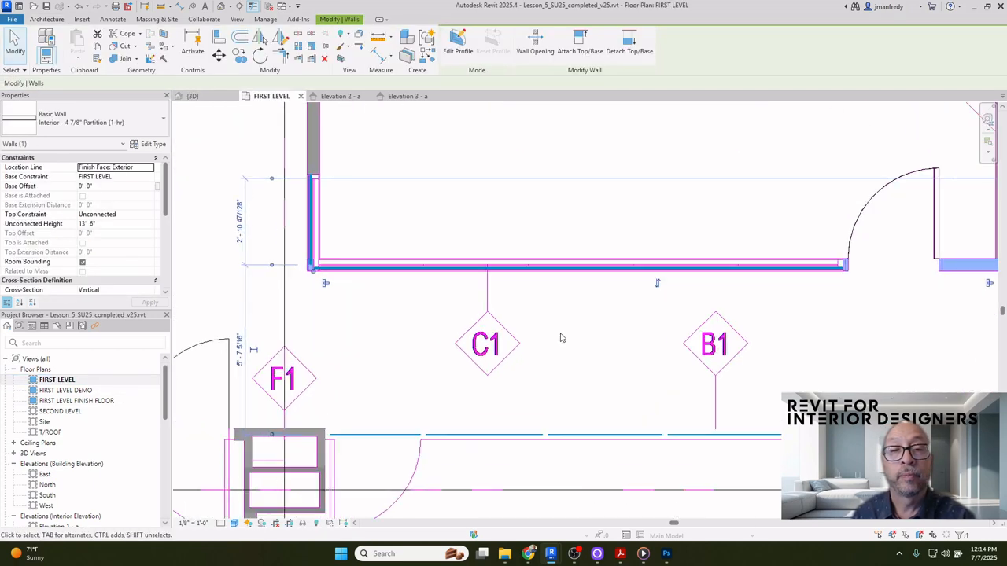
pyautogui.click(553, 340)
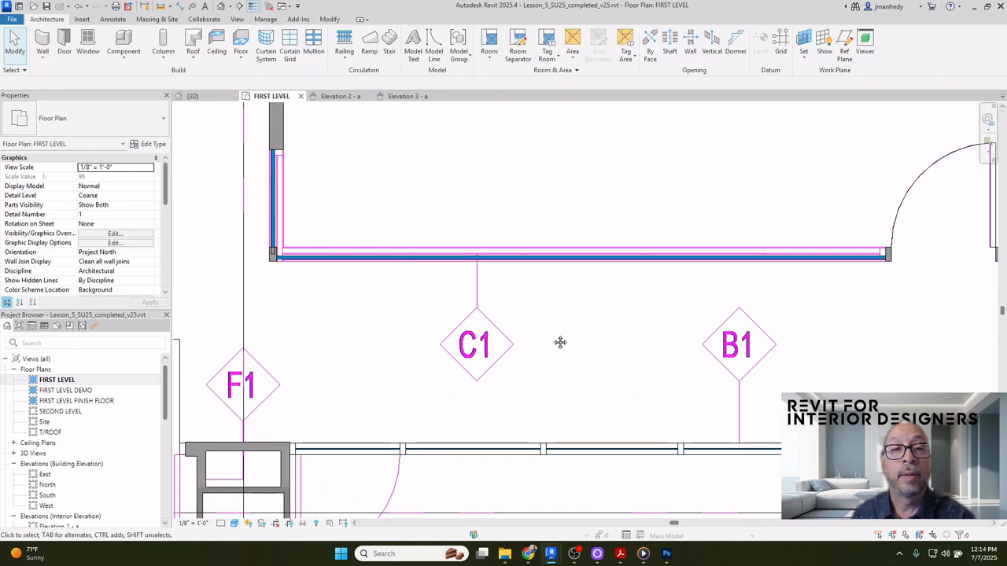
pyautogui.click(239, 19)
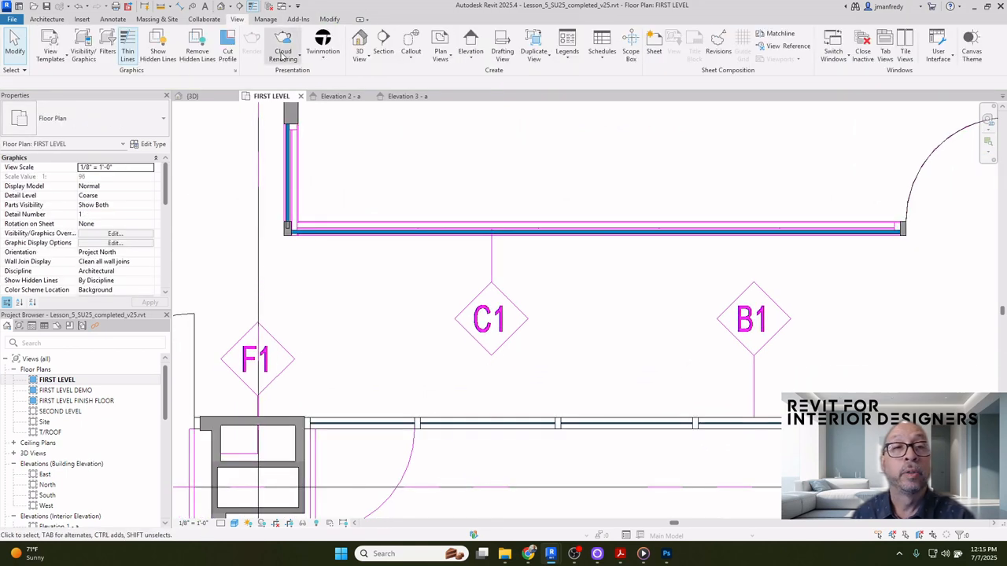
pyautogui.click(438, 45)
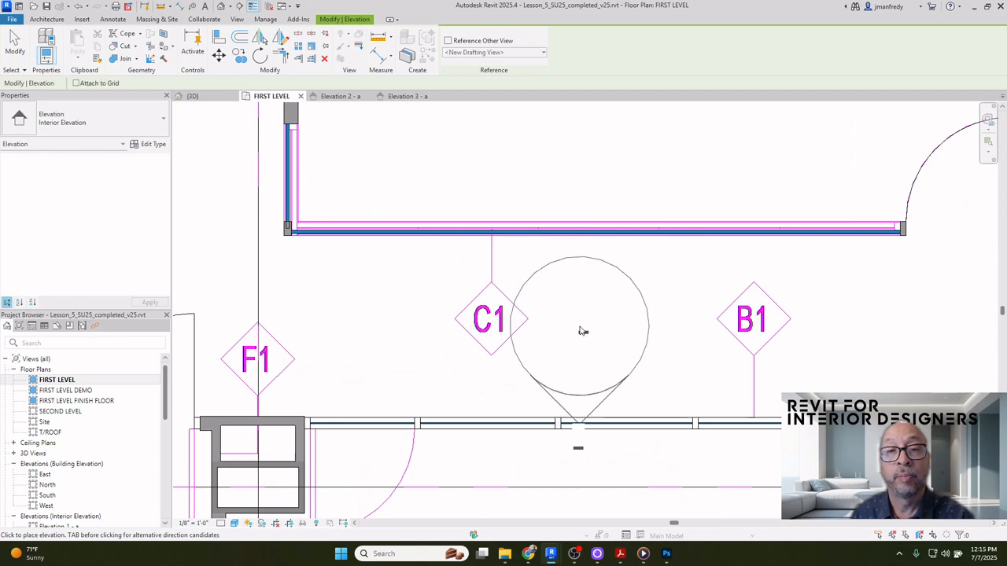
pyautogui.click(584, 322)
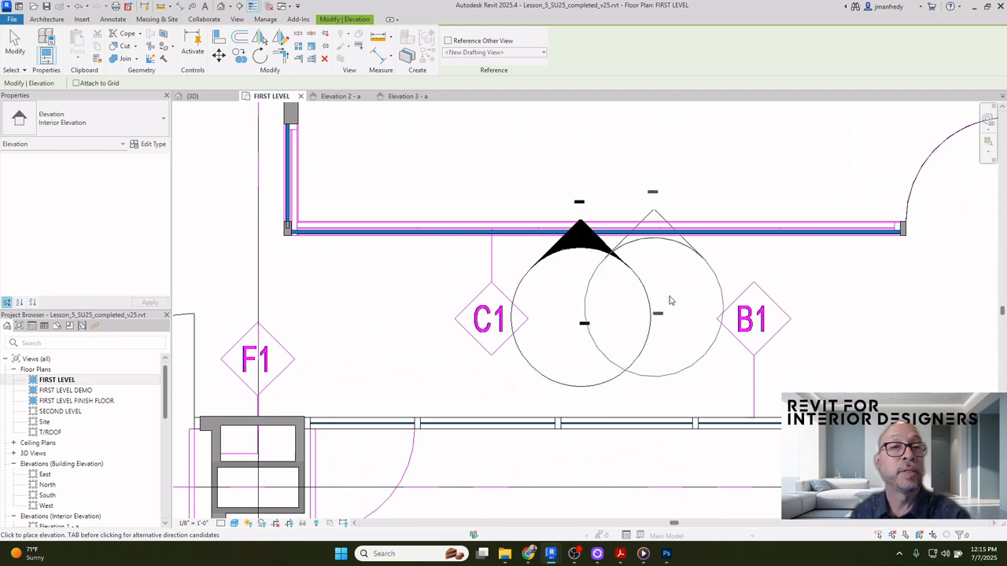
pyautogui.press('Escape')
# Move the new elevation marker down, away from the long curtain wall, so it sits between the partition and the exterior glazing
pyautogui.click(648, 289)
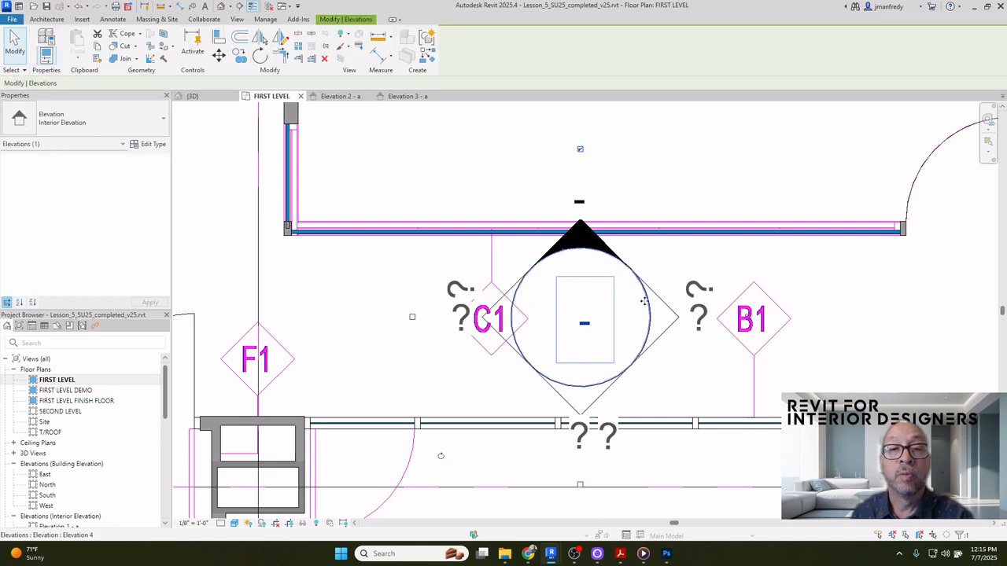
pyautogui.moveTo(645, 299); pyautogui.dragTo(650, 347)
pyautogui.press('Escape')
pyautogui.click(604, 295)
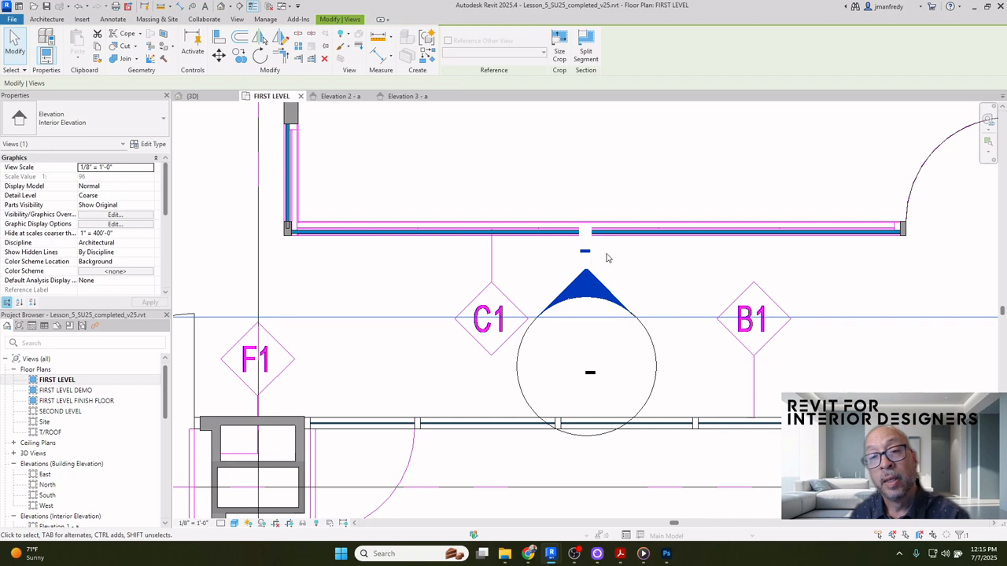
pyautogui.press('Escape')
# Set the plan to Wireframe and draw a vertical reference plane down from the imported mullion mark between the partition corner and the C1 tag
pyautogui.click(234, 523)
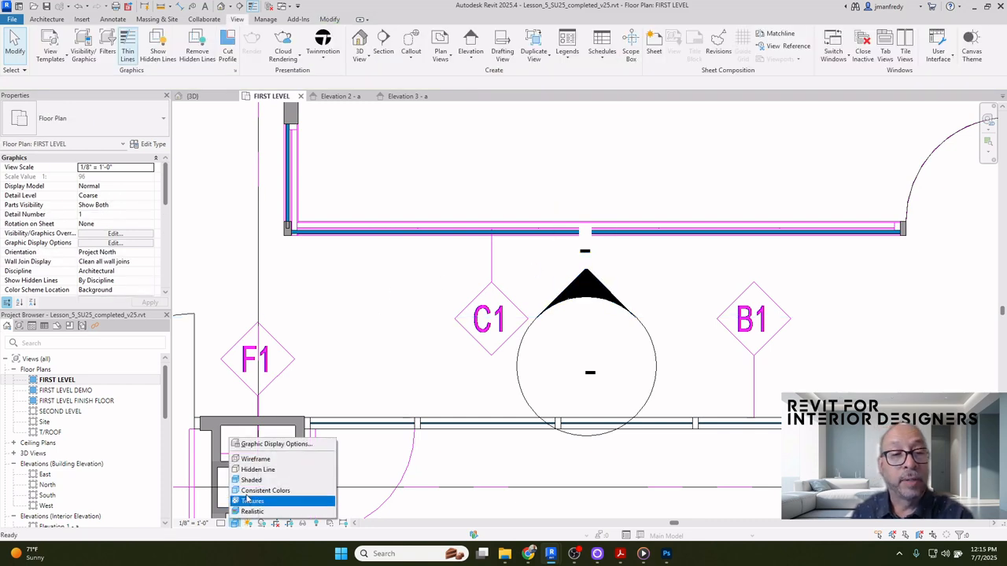
pyautogui.click(253, 459)
pyautogui.scroll(2, 372, 283)
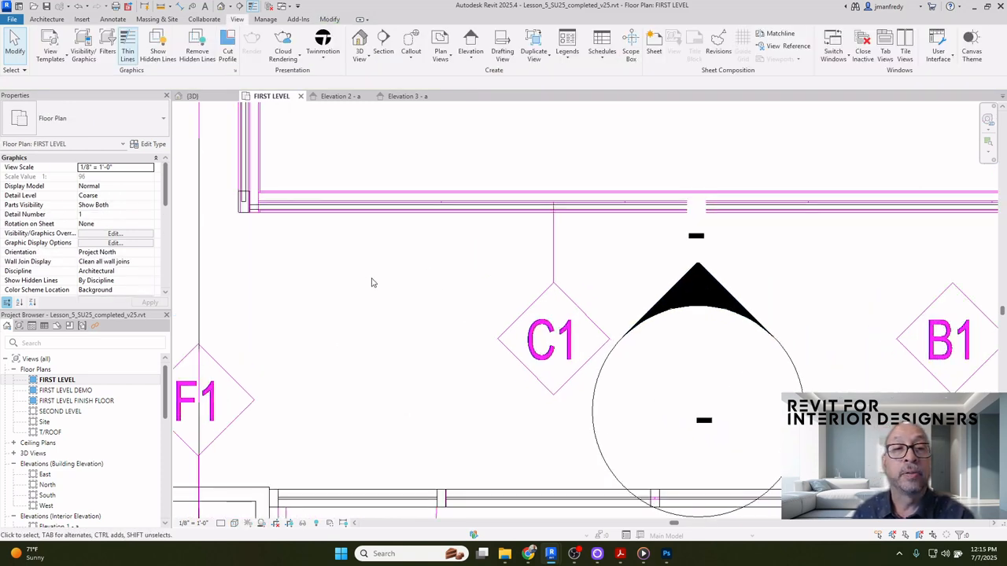
pyautogui.scroll(4, 447, 302)
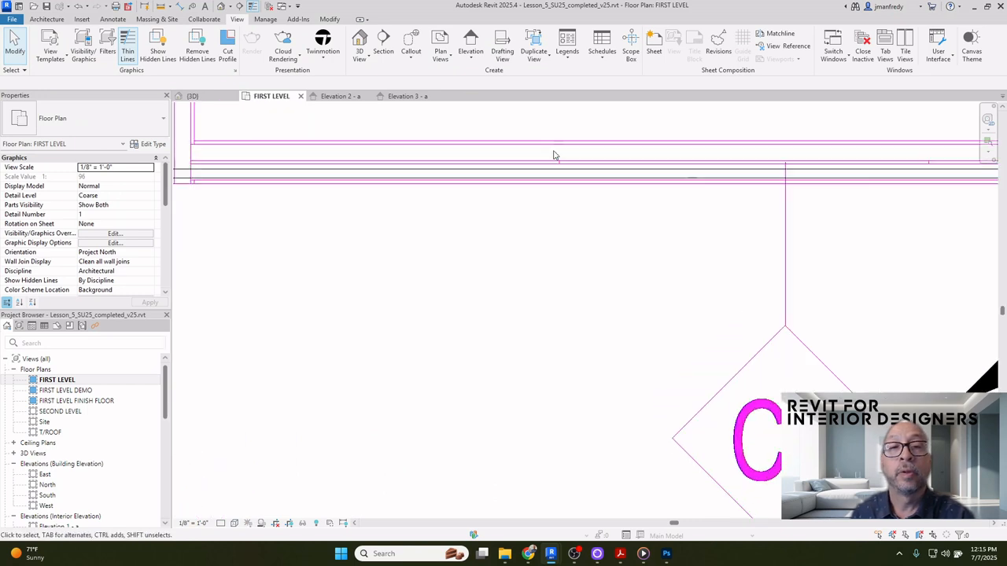
pyautogui.scroll(3, 549, 169)
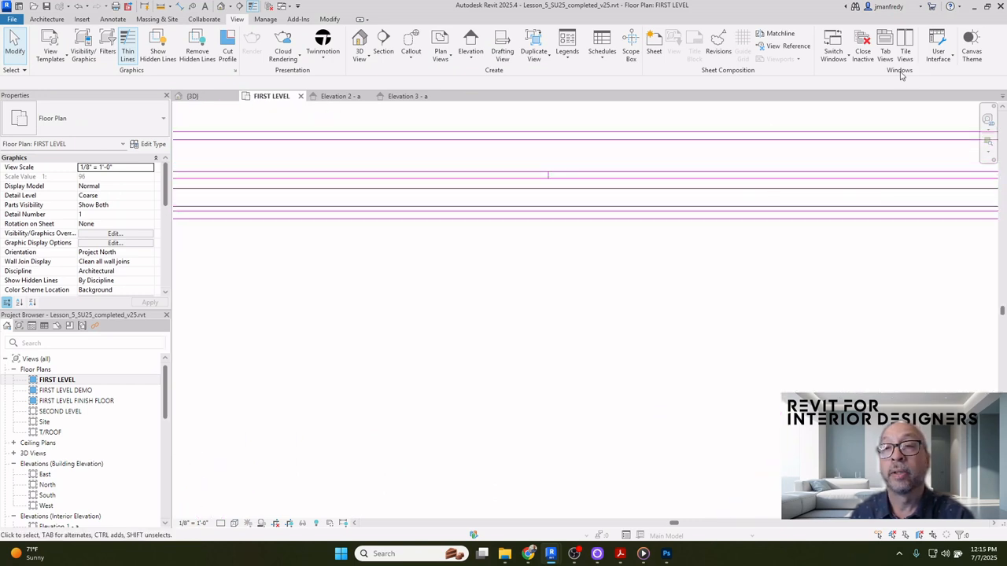
pyautogui.click(47, 19)
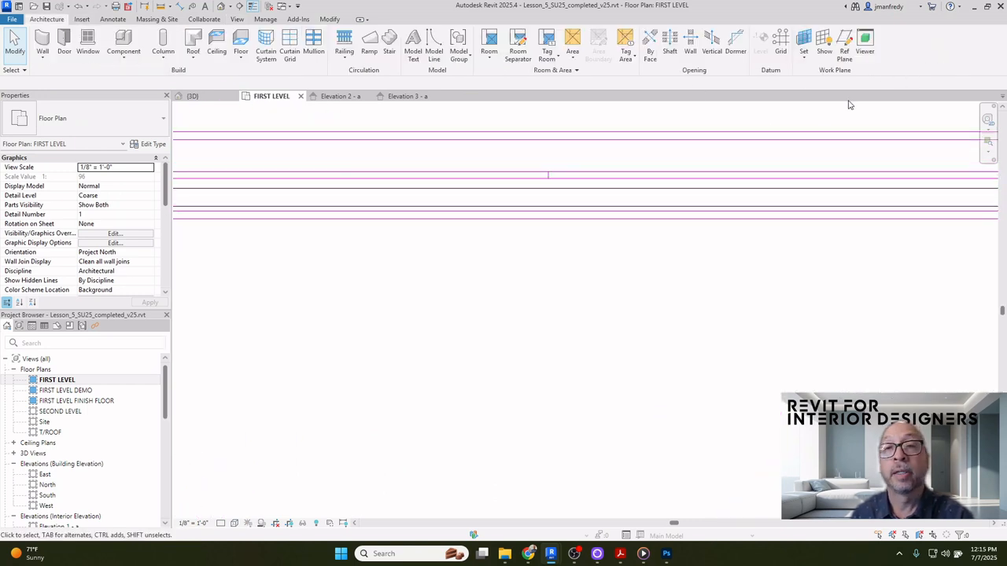
pyautogui.click(843, 54)
pyautogui.click(549, 175)
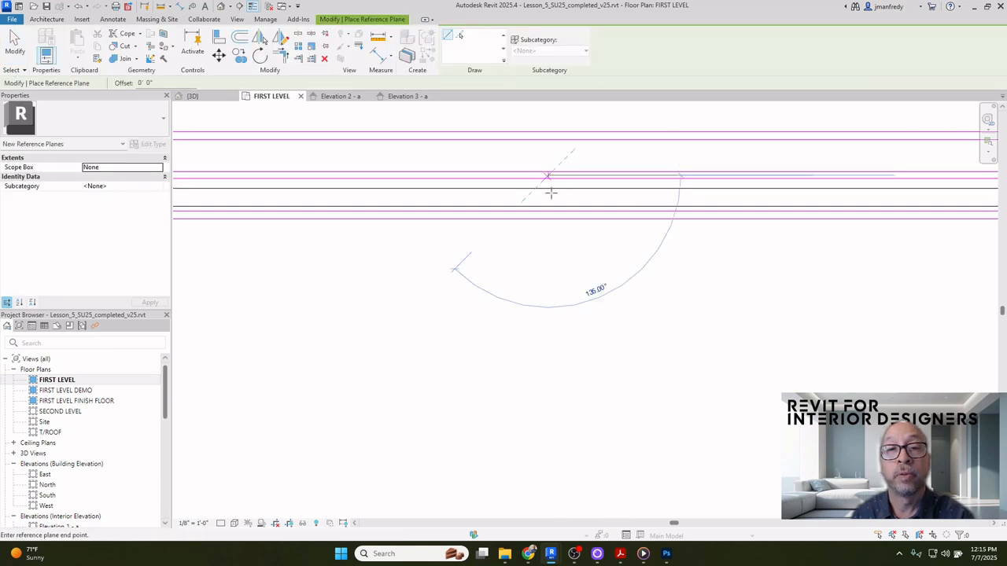
pyautogui.scroll(-4, 551, 252)
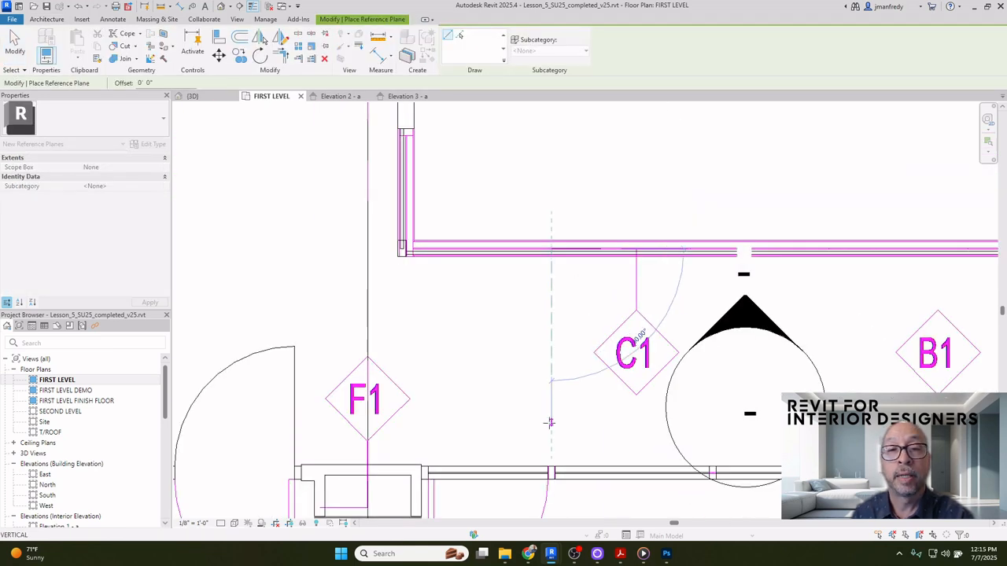
pyautogui.click(551, 423)
pyautogui.press('Escape')
pyautogui.press('Escape')
# Draw a second vertical reference plane down from the imported mullion mark between the elevation marker and the B1 tag
pyautogui.moveTo(604, 346); pyautogui.dragTo(537, 310, button='middle')
pyautogui.scroll(2, 632, 274)
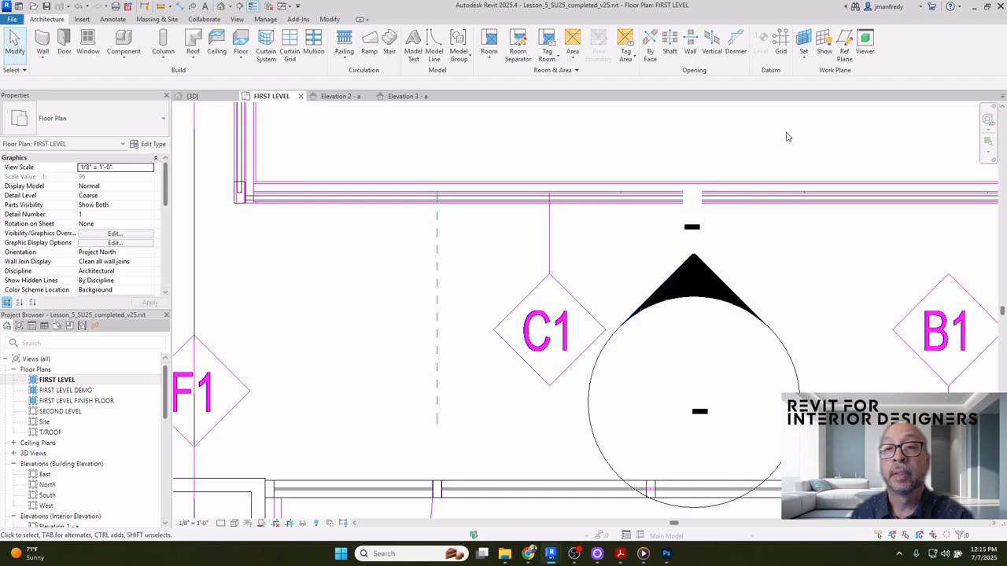
pyautogui.click(844, 46)
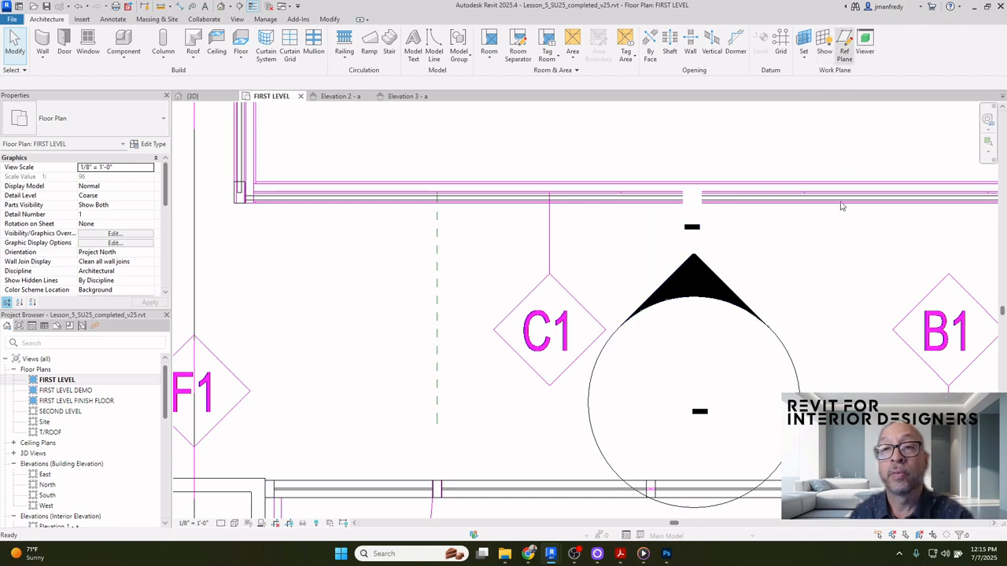
pyautogui.scroll(4, 840, 208)
pyautogui.click(769, 166)
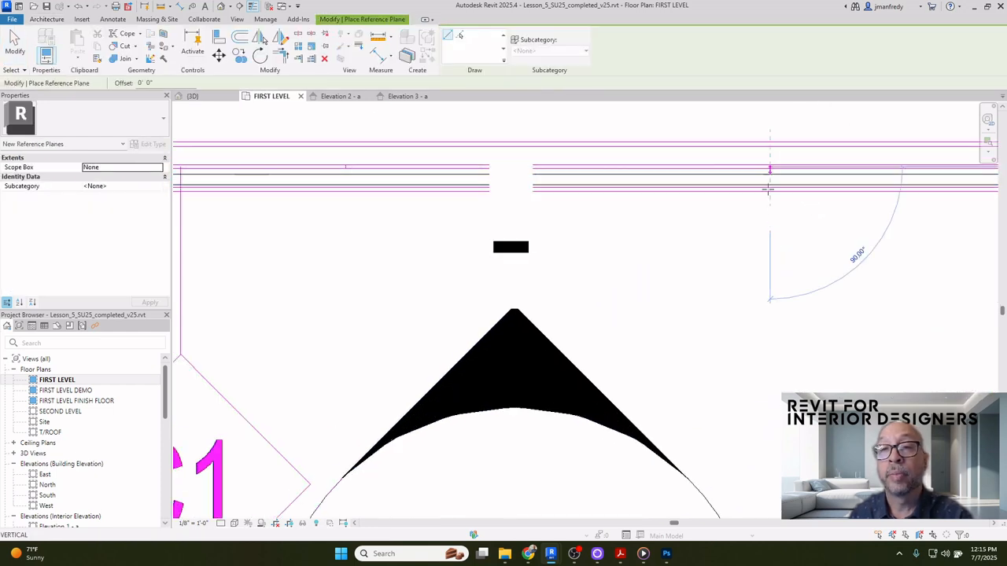
pyautogui.scroll(-4, 766, 267)
pyautogui.scroll(-3, 771, 291)
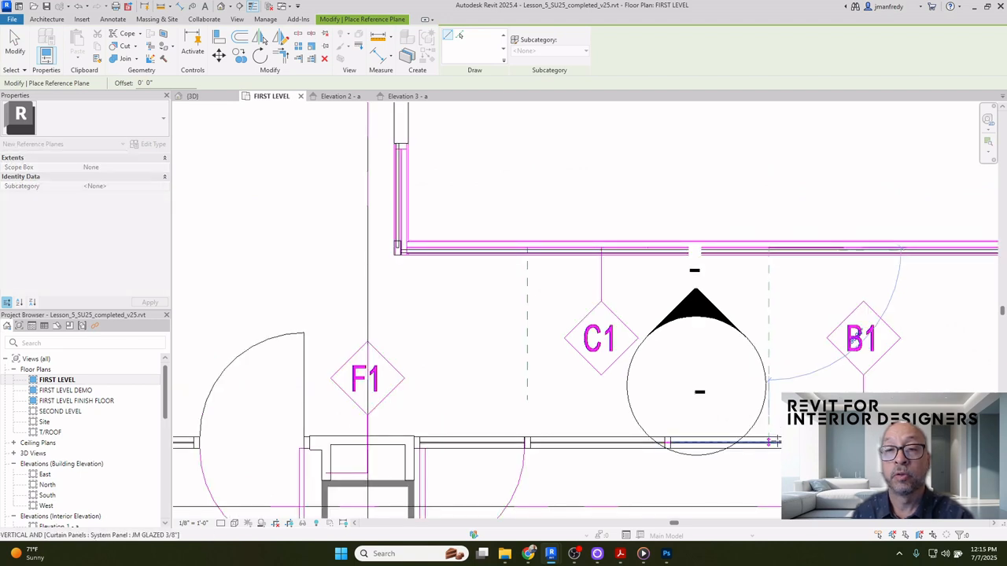
pyautogui.click(770, 406)
pyautogui.press('Escape')
# Draw a third vertical reference plane down from the last imported mullion mark, just beside the B1 tag on the door side
pyautogui.moveTo(773, 318); pyautogui.dragTo(533, 298, button='middle')
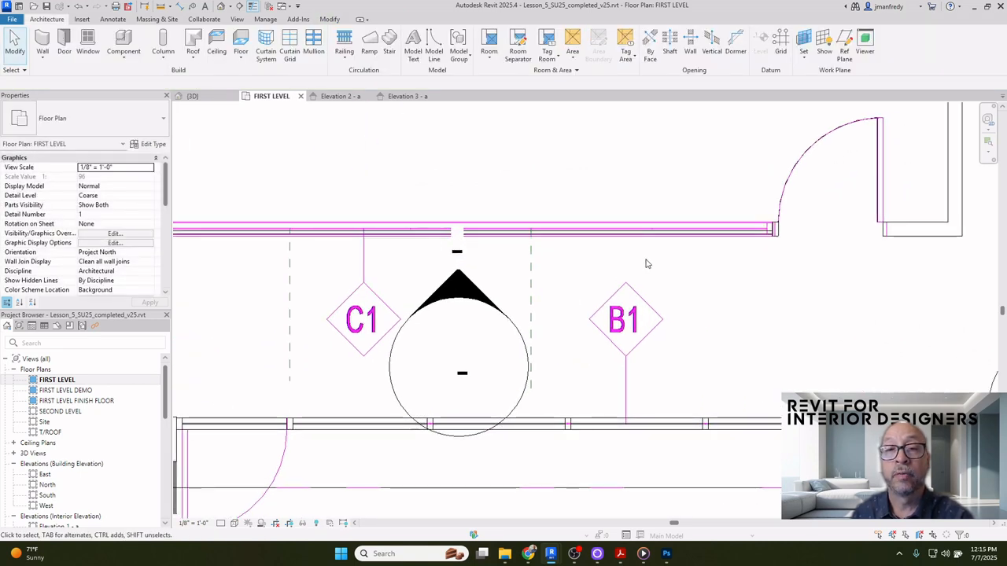
pyautogui.scroll(4, 634, 214)
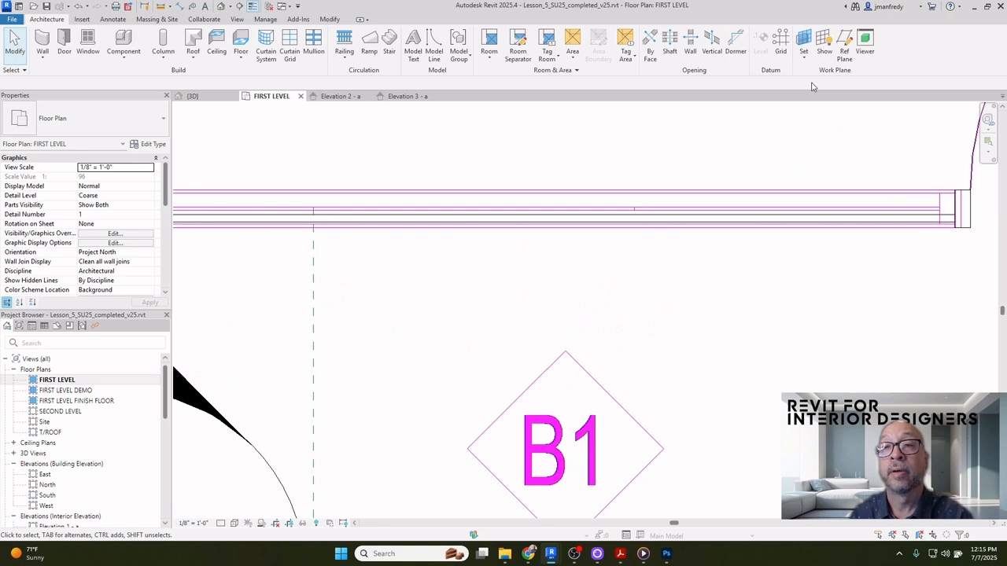
pyautogui.click(844, 45)
pyautogui.scroll(2, 629, 205)
pyautogui.click(621, 211)
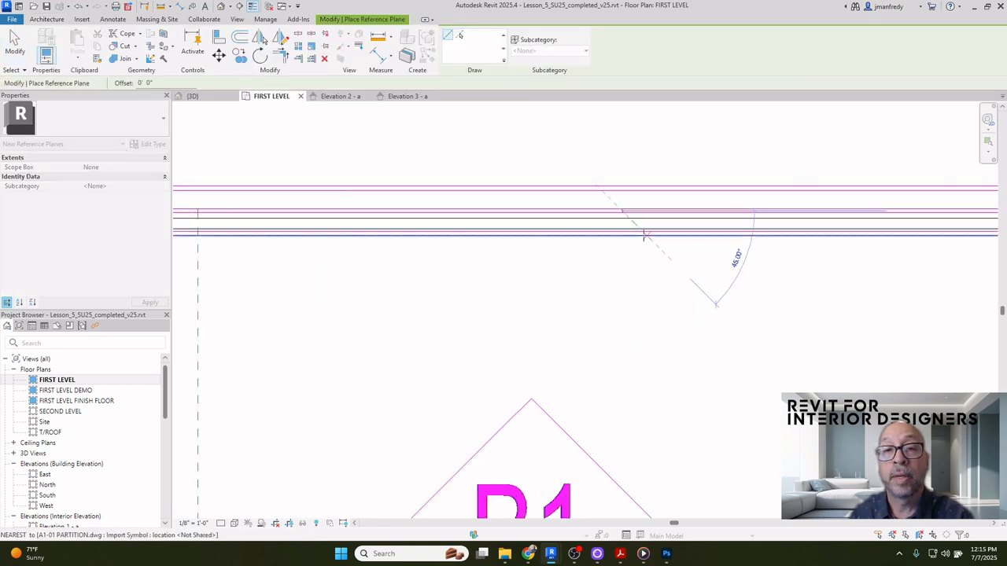
pyautogui.scroll(-4, 638, 227)
pyautogui.click(643, 410)
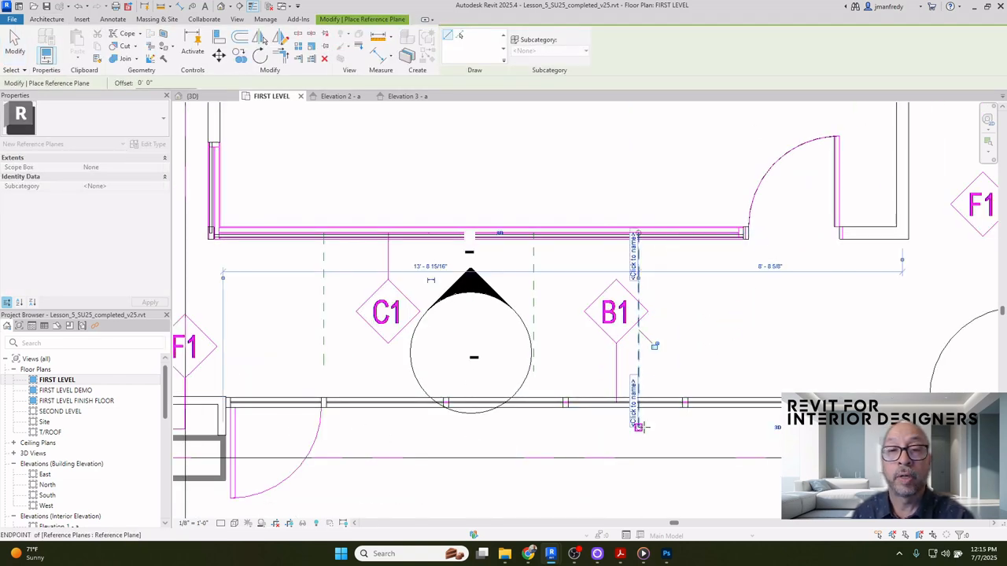
pyautogui.press('Escape')
pyautogui.press('Escape')
# Open the new elevation facing the long partition and stretch its crop region upward to take in the full wall height
pyautogui.scroll(-1, 555, 294)
pyautogui.moveTo(556, 294); pyautogui.dragTo(607, 295, button='middle')
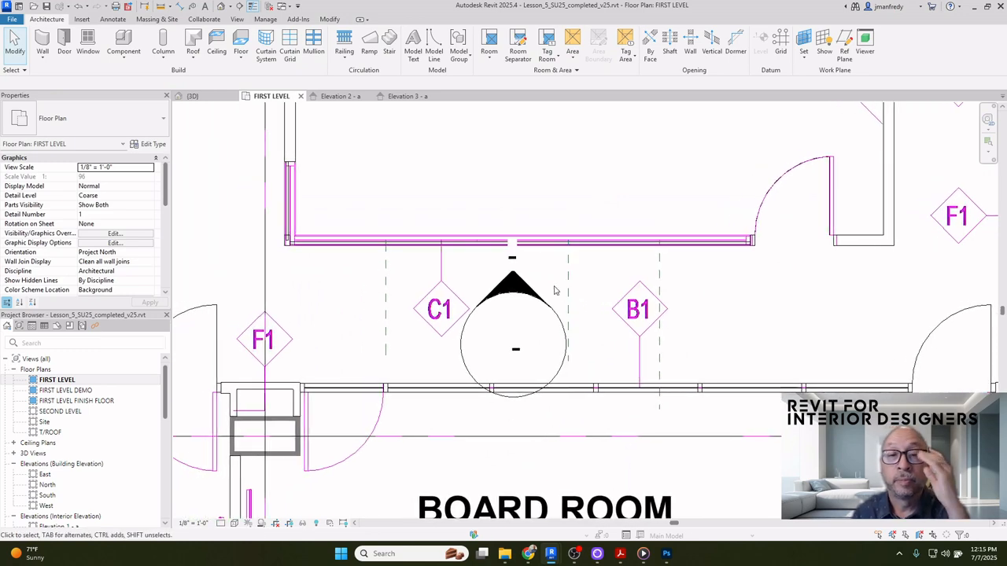
pyautogui.doubleClick(528, 288)
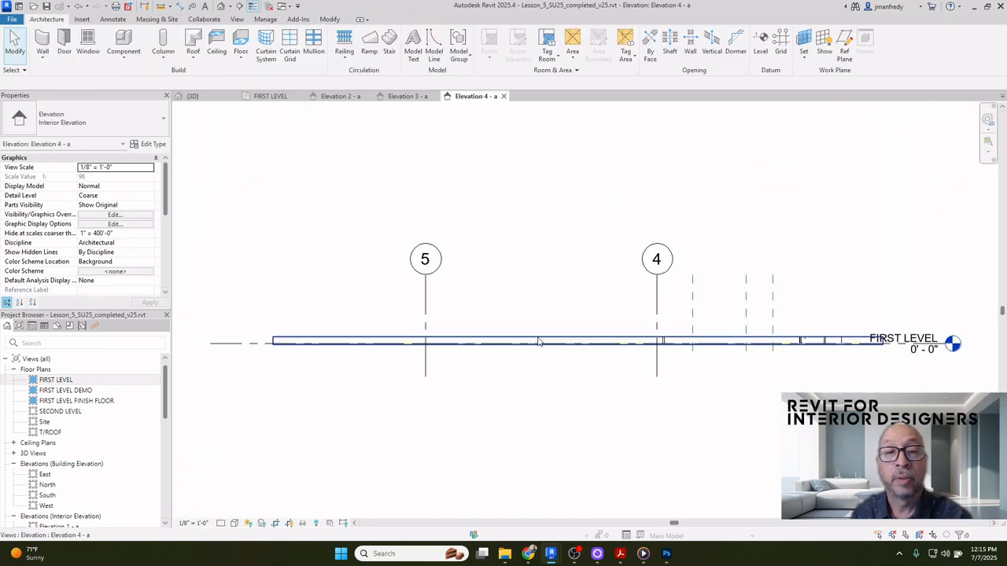
pyautogui.click(545, 341)
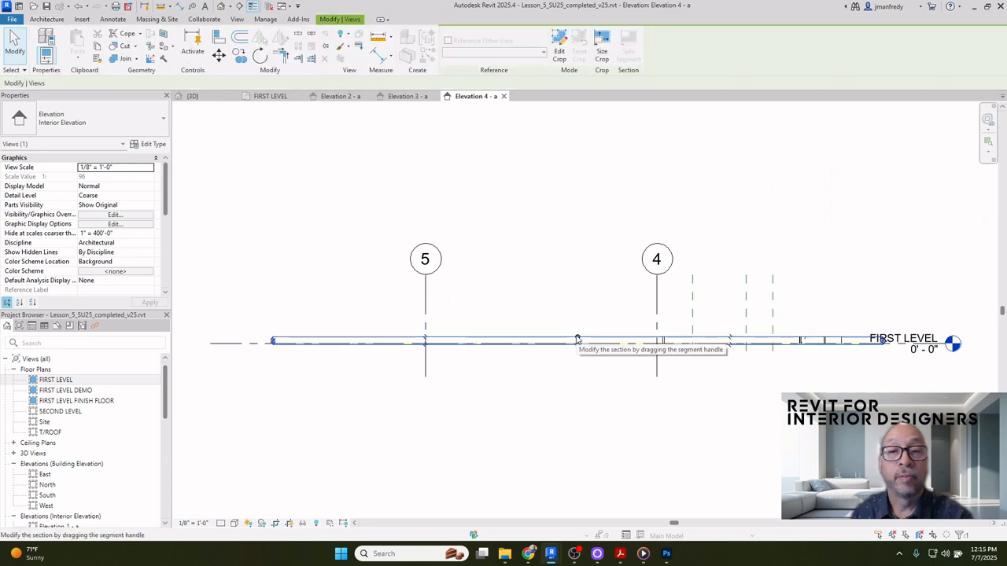
pyautogui.click(577, 340)
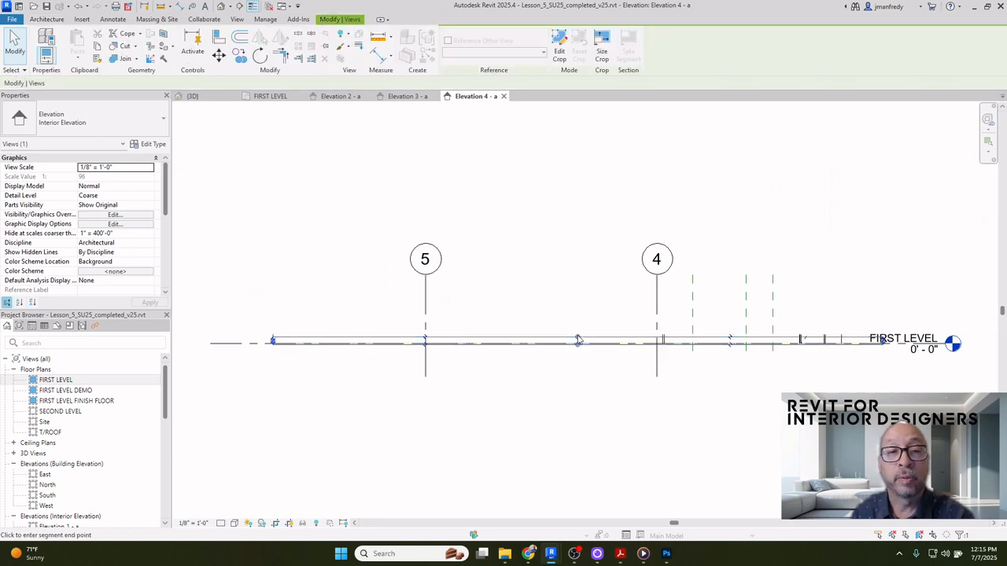
pyautogui.click(585, 146)
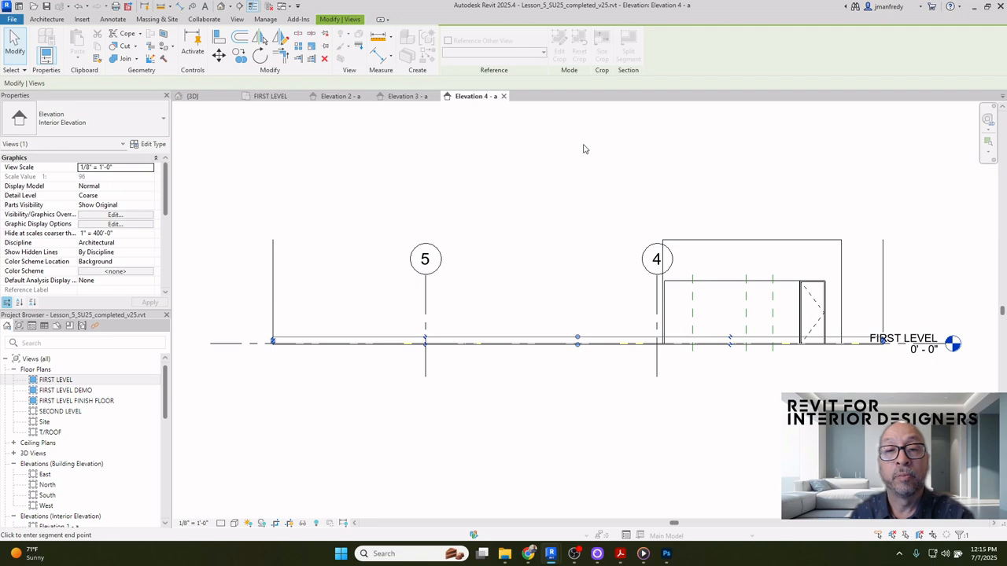
pyautogui.click(586, 176)
pyautogui.scroll(6, 755, 353)
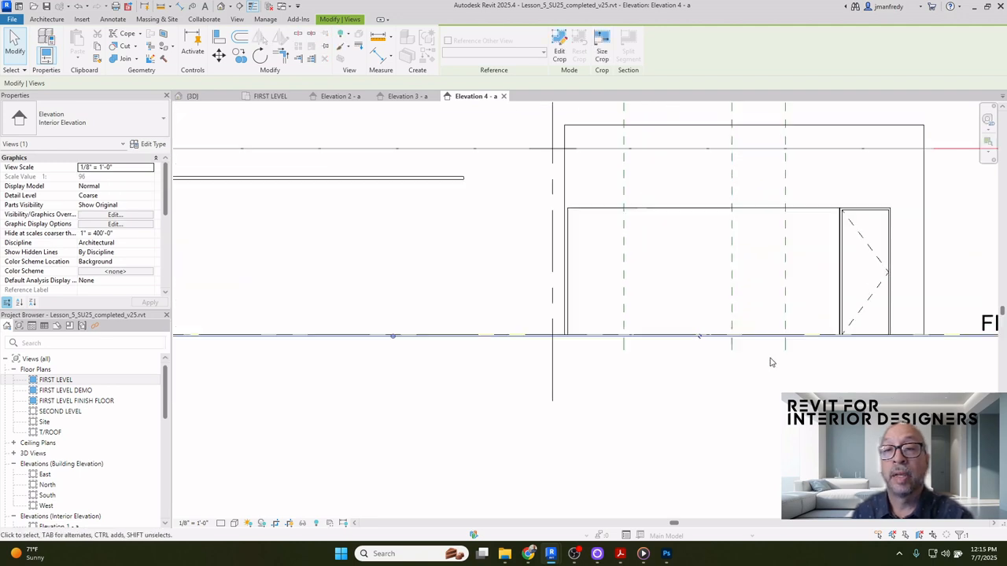
pyautogui.moveTo(693, 408); pyautogui.dragTo(598, 467, button='middle')
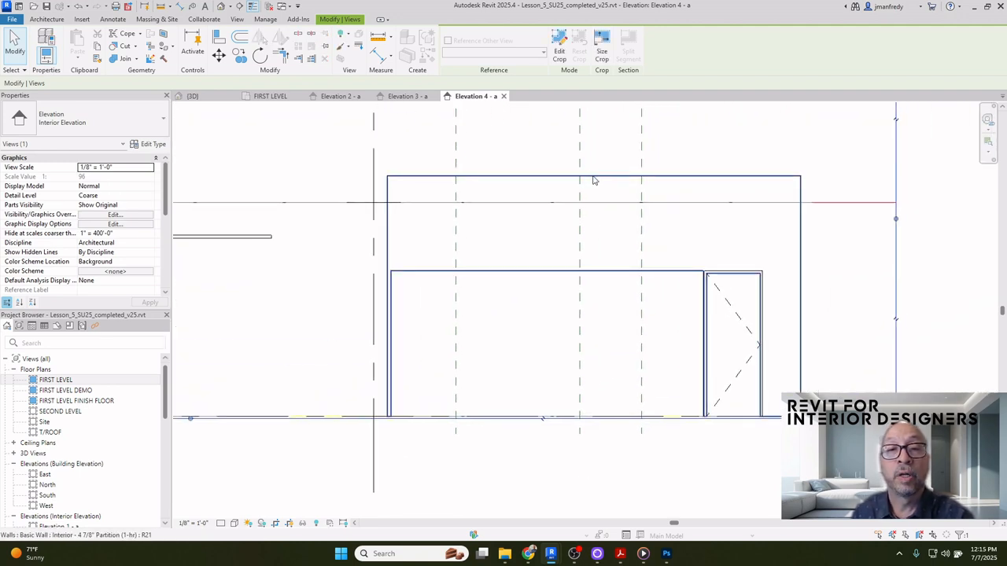
pyautogui.click(596, 186)
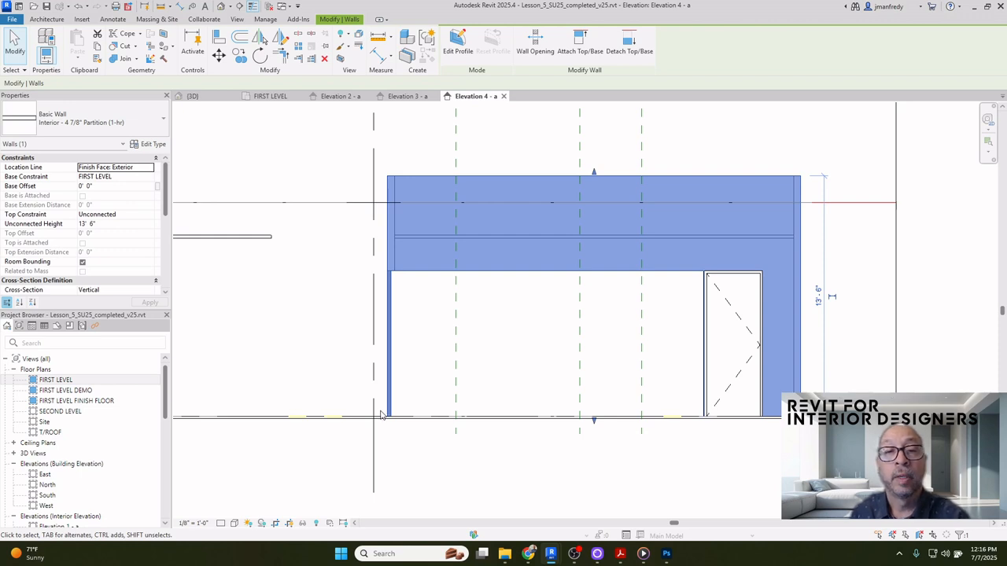
pyautogui.click(430, 369)
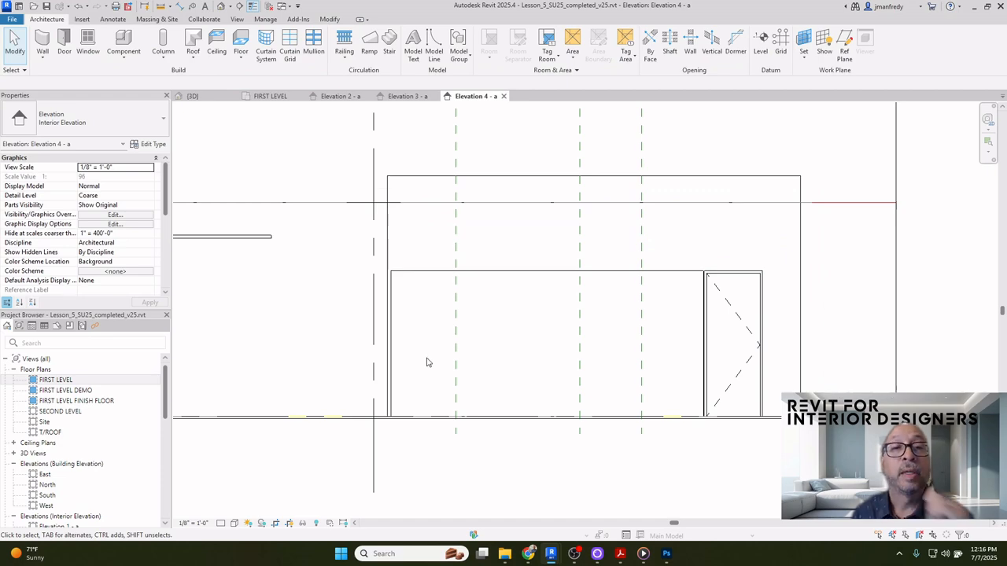
# In the 3D view, set the base offset of the long curtain wall beside the door to 3' 6"
pyautogui.click(222, 6)
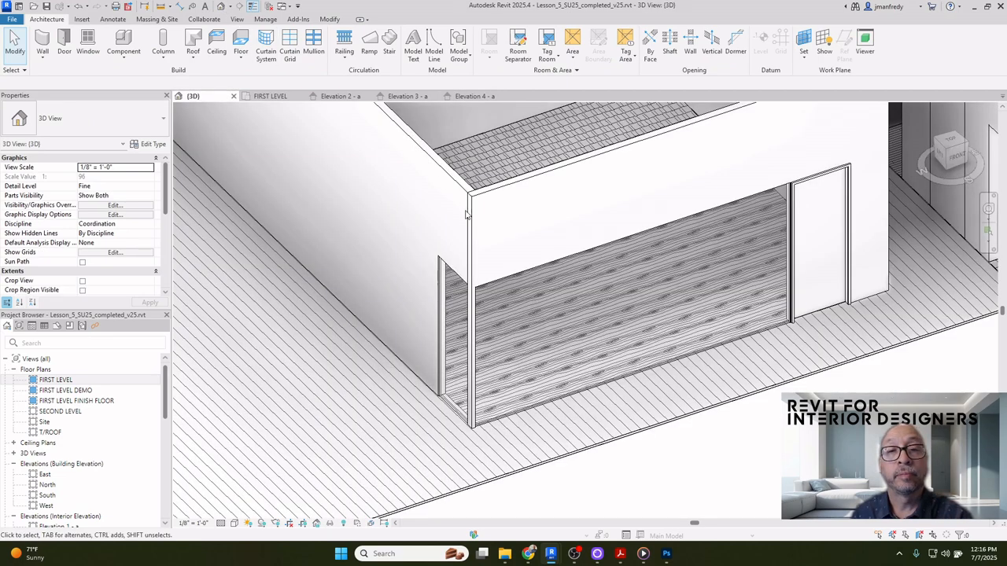
pyautogui.click(541, 405)
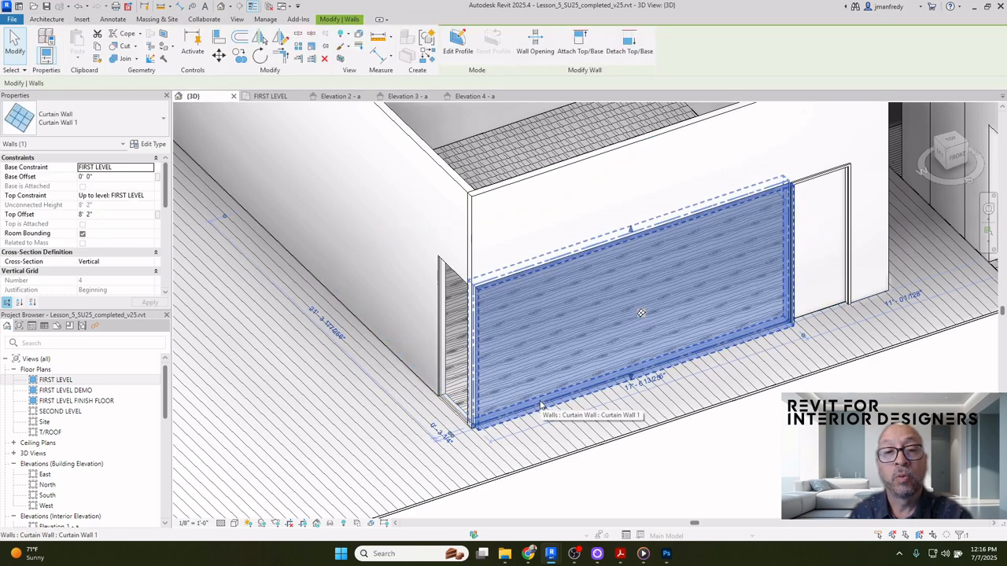
pyautogui.click(105, 178)
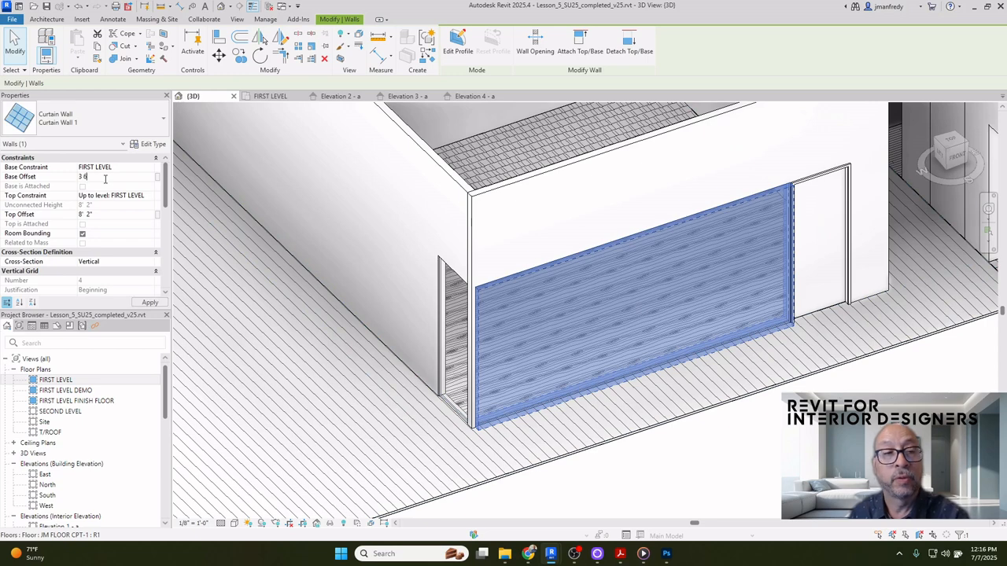
pyautogui.click(678, 468)
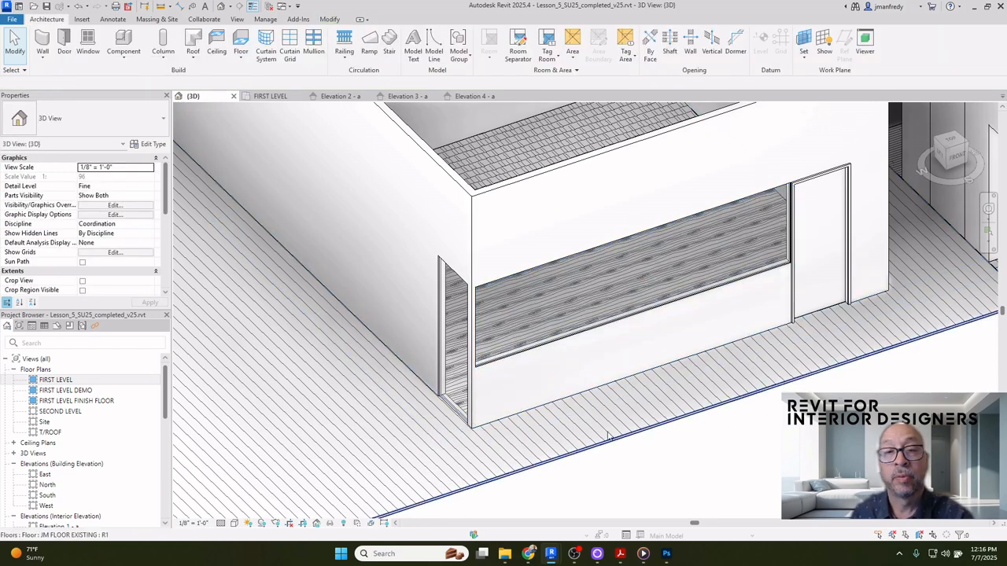
# Set the base offset of the short curtain wall around the corner to 3' 6"
pyautogui.click(459, 406)
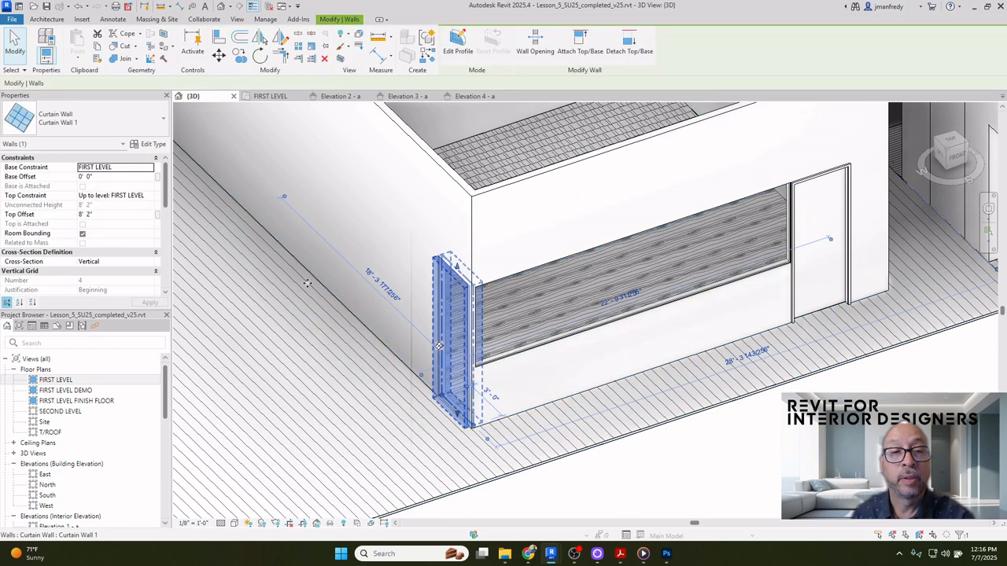
pyautogui.click(99, 176)
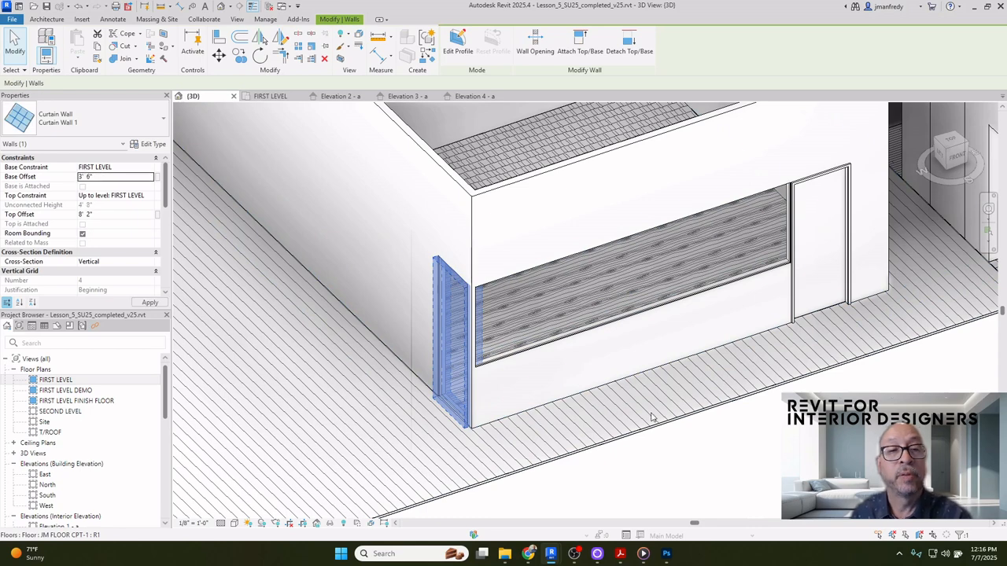
pyautogui.click(692, 454)
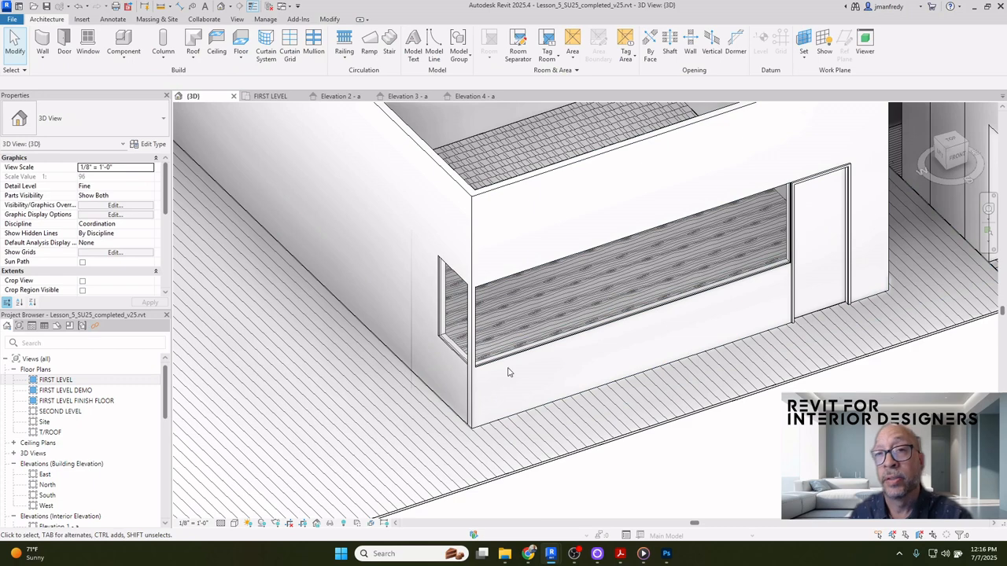
# In the long partition's elevation, edit the wall's profile and pick lines along the curtain wall's top, bottom and door-side edges
pyautogui.doubleClick(96, 383)
pyautogui.doubleClick(524, 286)
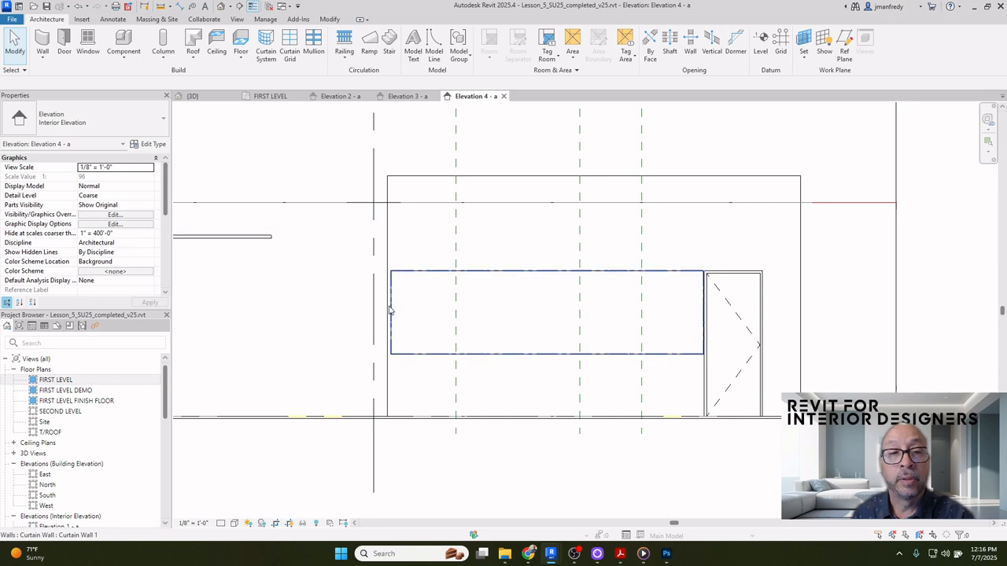
pyautogui.click(470, 183)
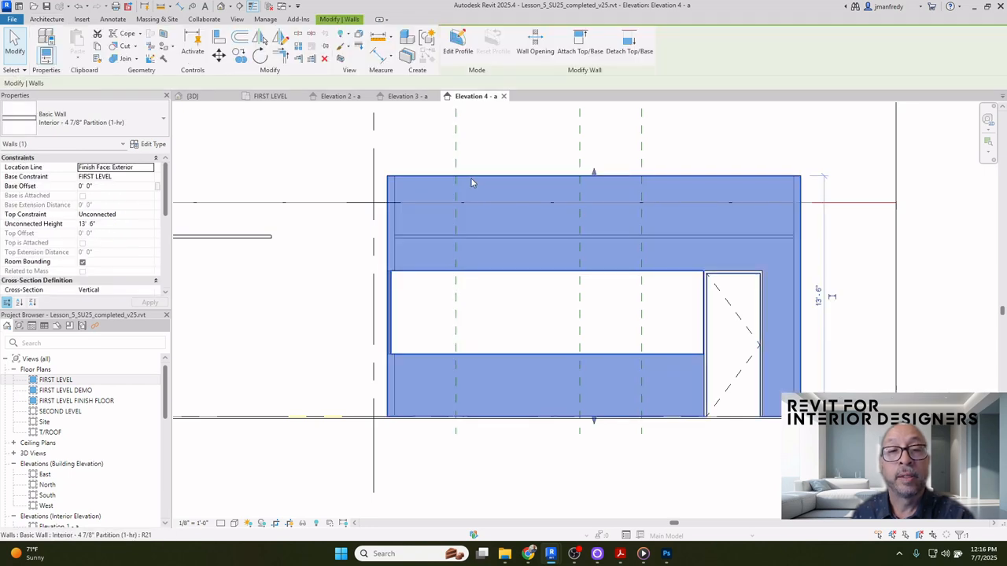
pyautogui.click(457, 43)
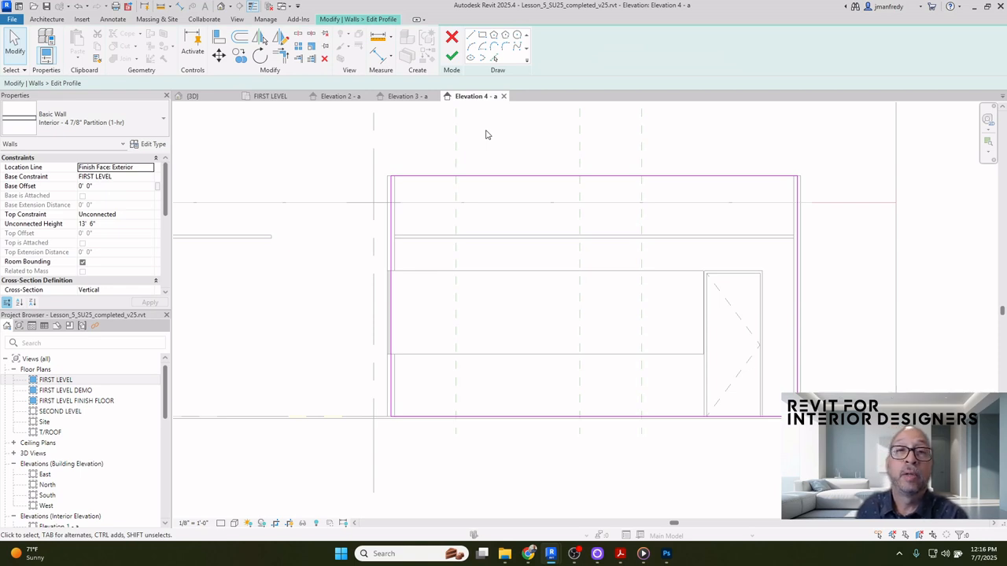
pyautogui.click(494, 60)
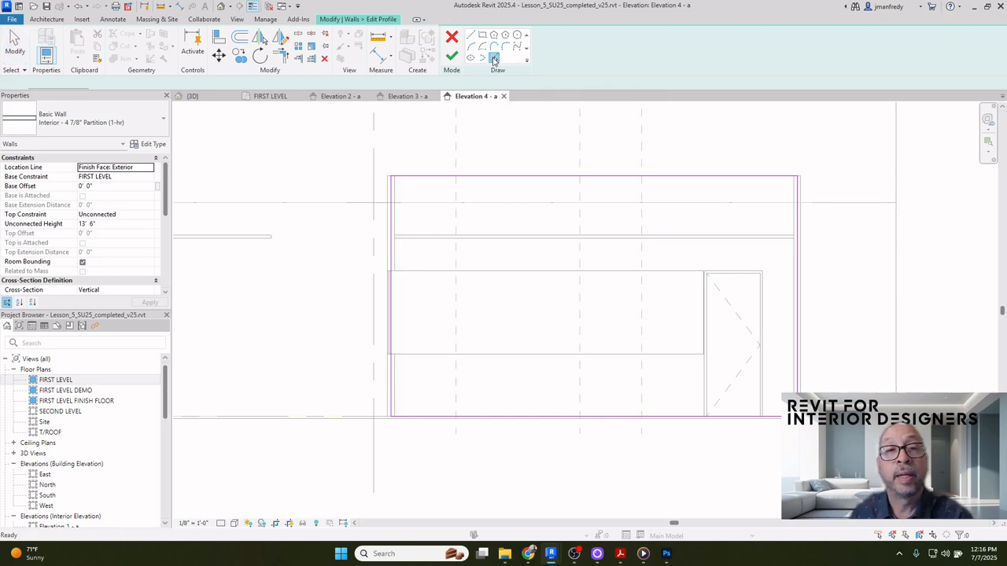
pyautogui.click(472, 273)
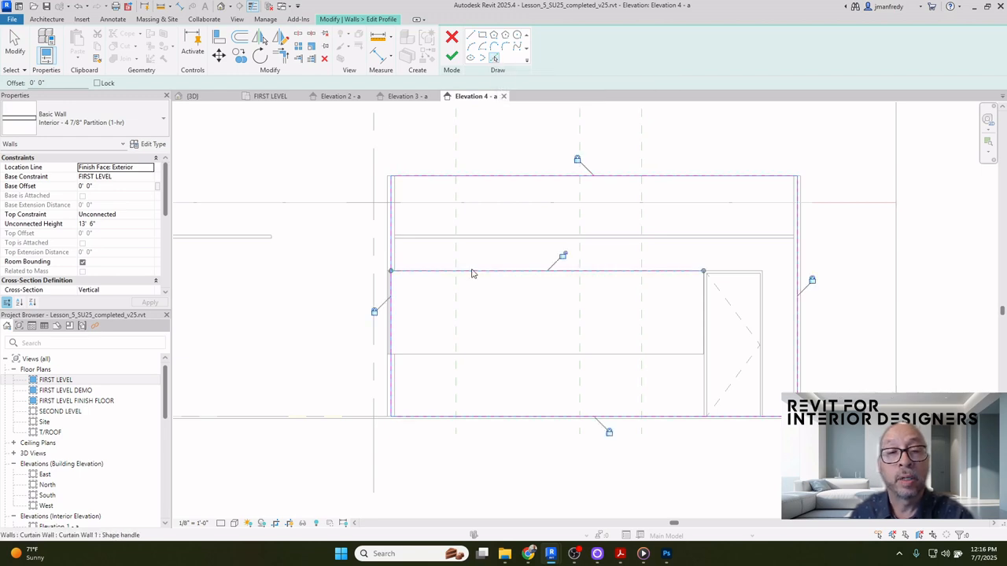
pyautogui.click(486, 359)
pyautogui.scroll(5, 708, 311)
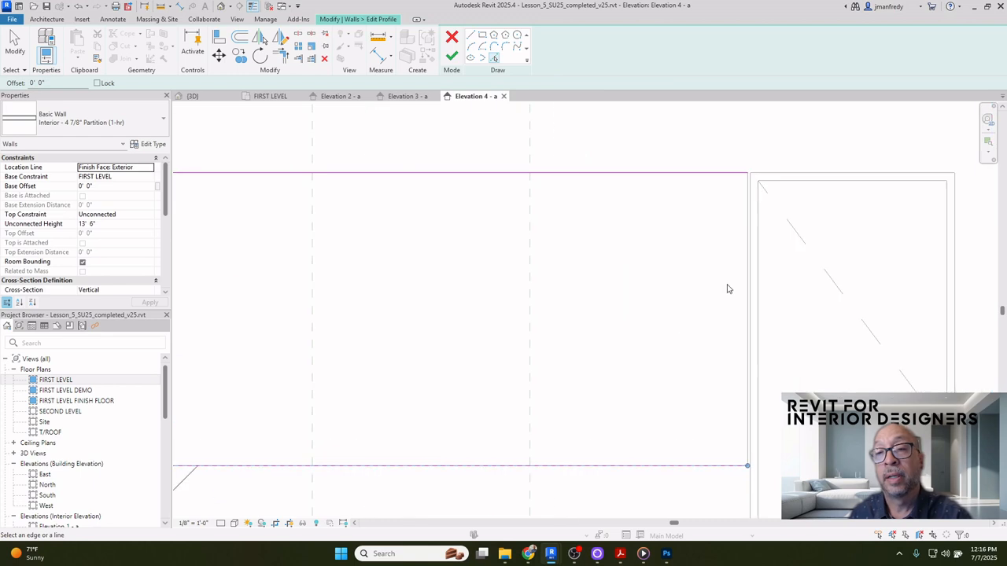
pyautogui.click(744, 259)
pyautogui.scroll(-4, 693, 261)
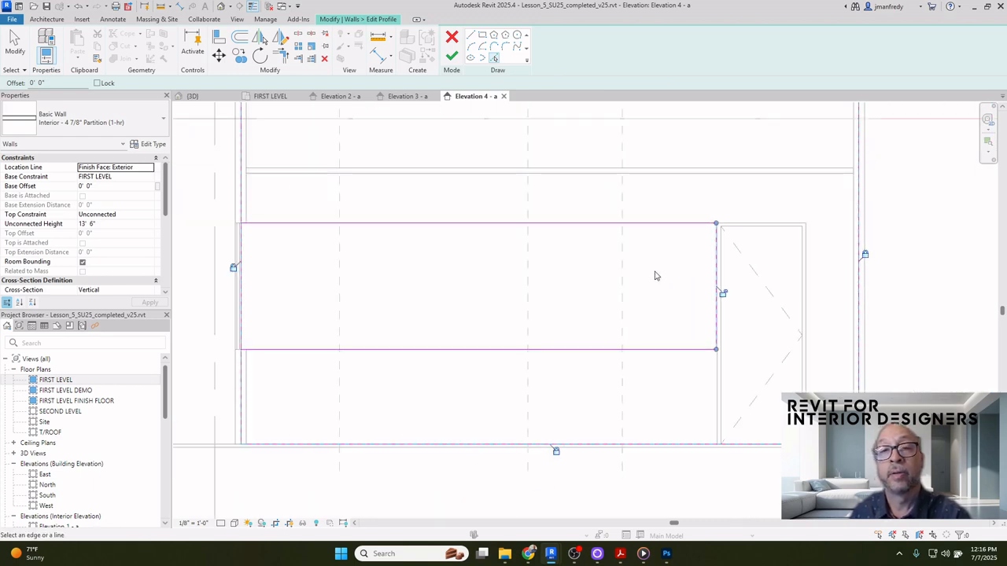
# Split the profile's vertical corner-side edge between the top and bottom lines of the window opening
pyautogui.moveTo(375, 283); pyautogui.dragTo(532, 294, button='middle')
pyautogui.scroll(2, 442, 302)
pyautogui.press('Escape')
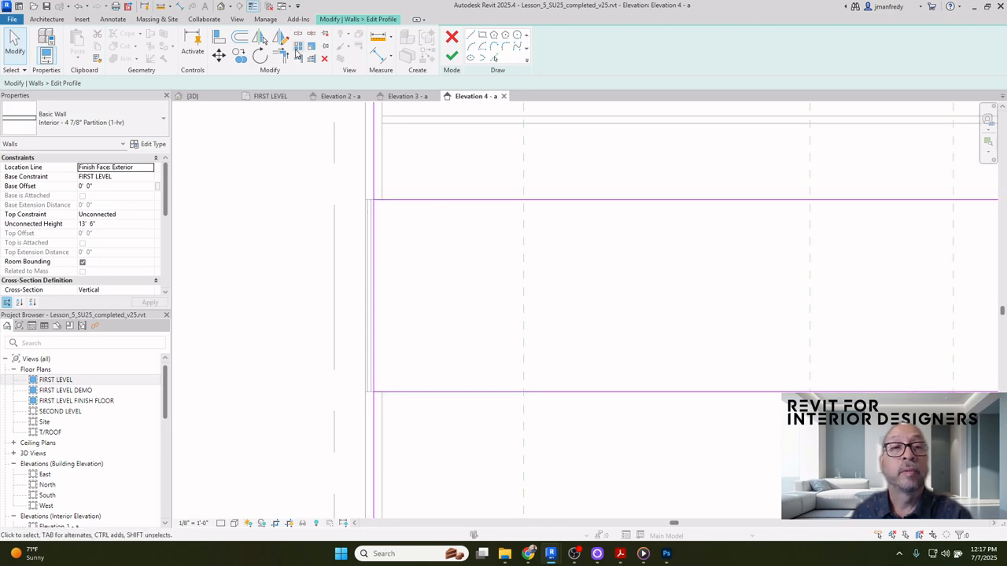
pyautogui.click(299, 38)
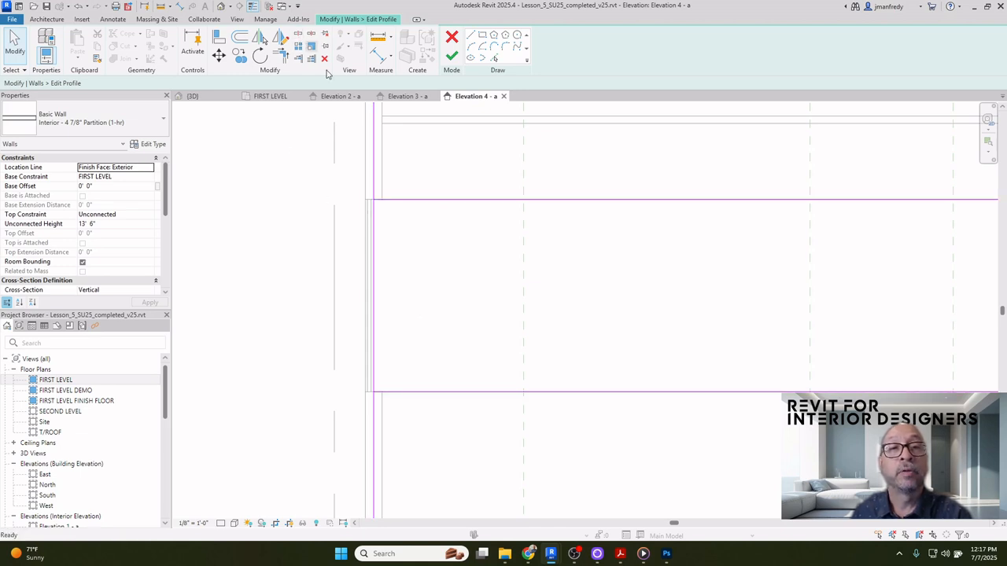
pyautogui.click(373, 278)
pyautogui.press('Escape')
# Trim the upper and lower parts of the split edge to corners with the opening's top and bottom lines
pyautogui.press('t')
pyautogui.press('r')
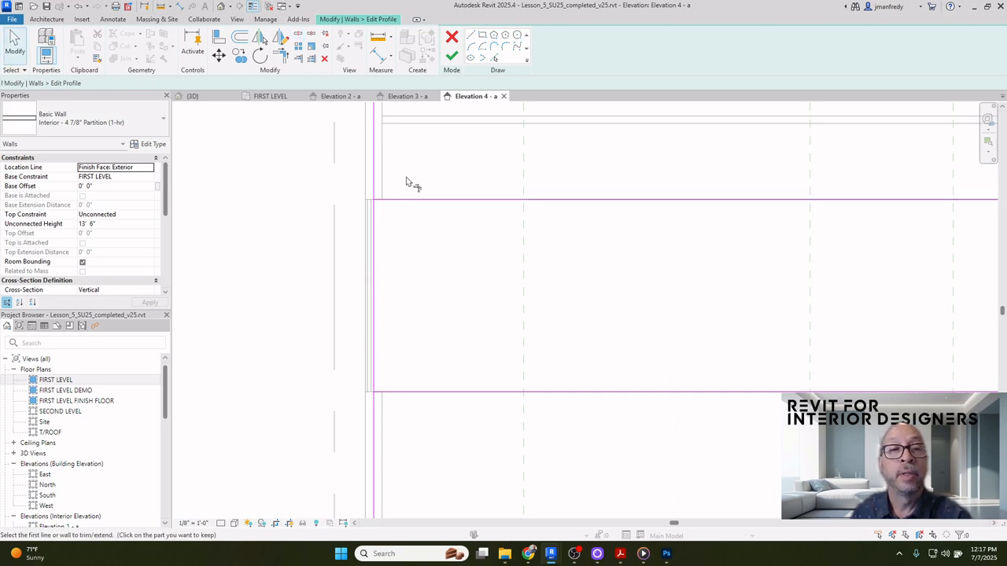
pyautogui.click(375, 183)
pyautogui.click(387, 198)
pyautogui.moveTo(427, 329); pyautogui.dragTo(423, 285, button='middle')
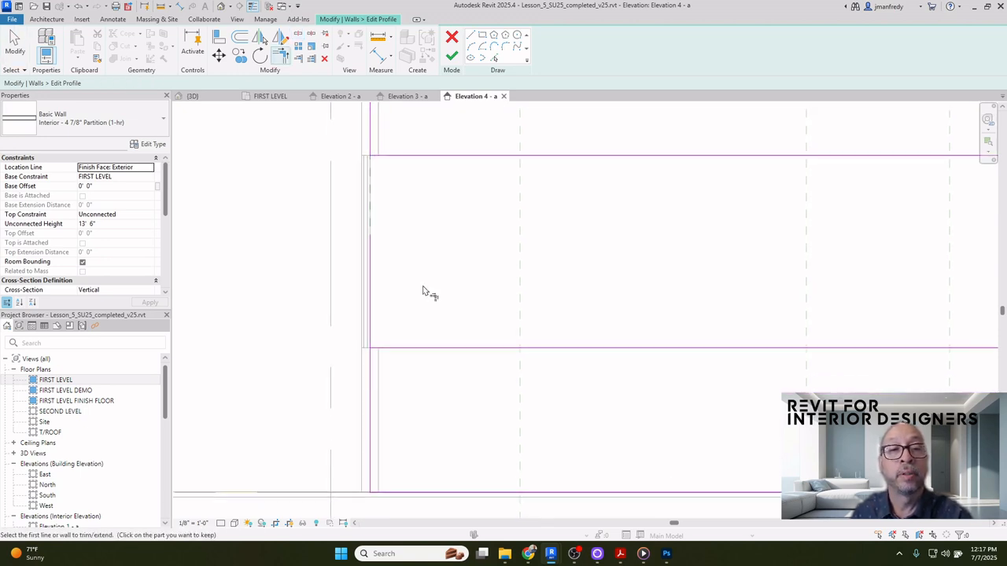
pyautogui.click(371, 363)
pyautogui.click(391, 348)
pyautogui.scroll(-5, 416, 288)
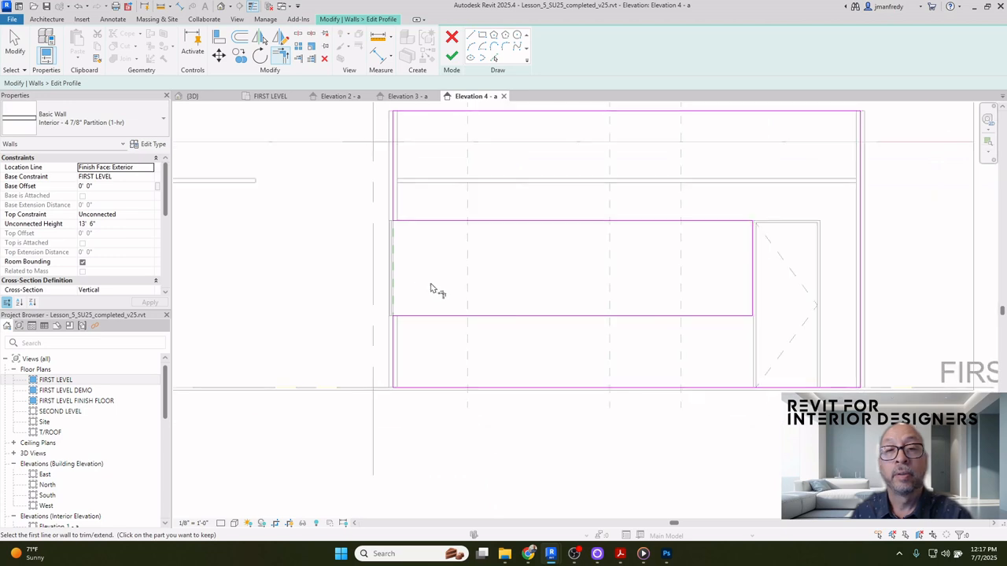
pyautogui.press('Escape')
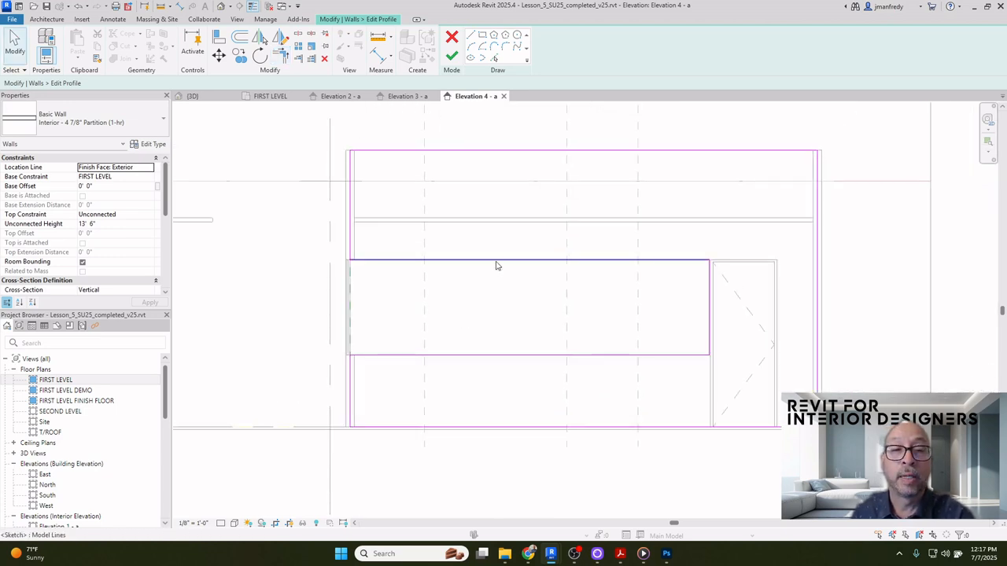
# Check that the sketch lines form one continuous chain and finish the wall profile edit
pyautogui.press('Tab')
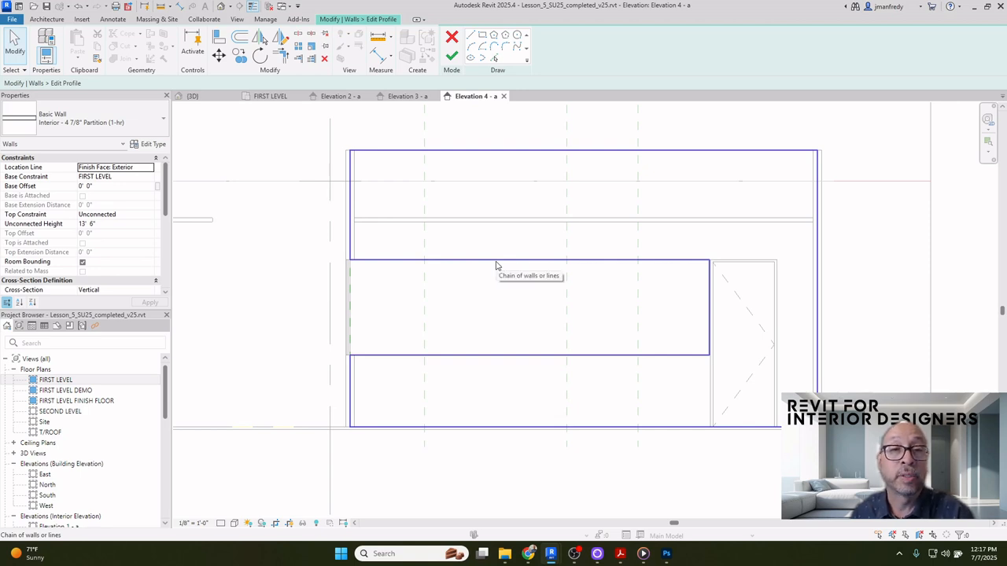
pyautogui.click(495, 266)
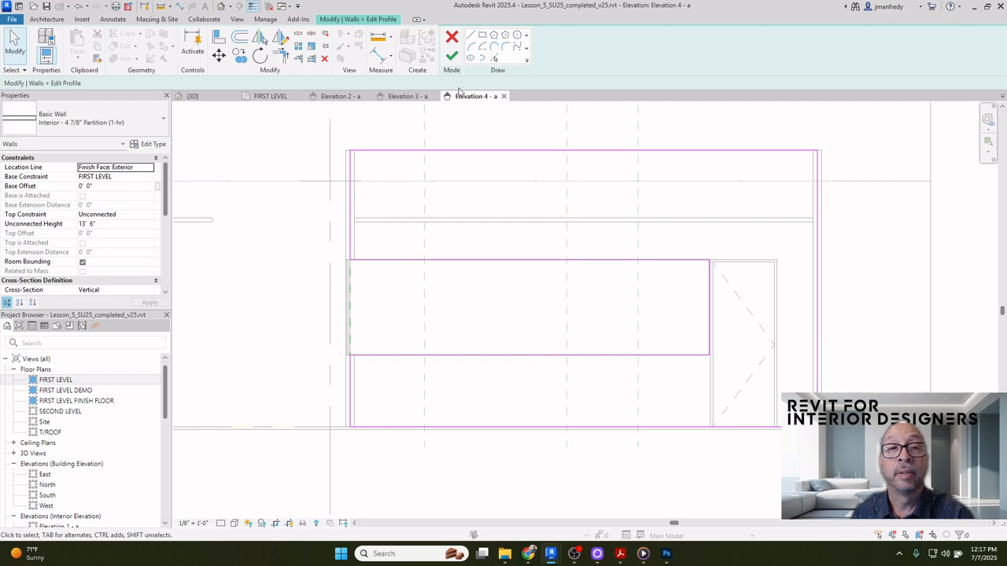
pyautogui.click(451, 57)
pyautogui.click(481, 127)
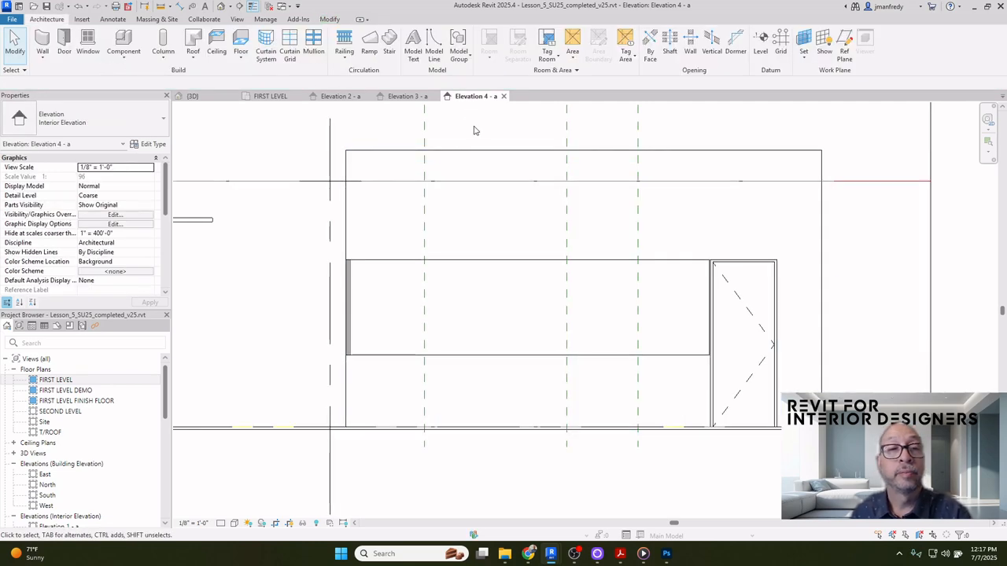
# Examine the opened corner and its sill from several angles in the 3D view
pyautogui.click(227, 7)
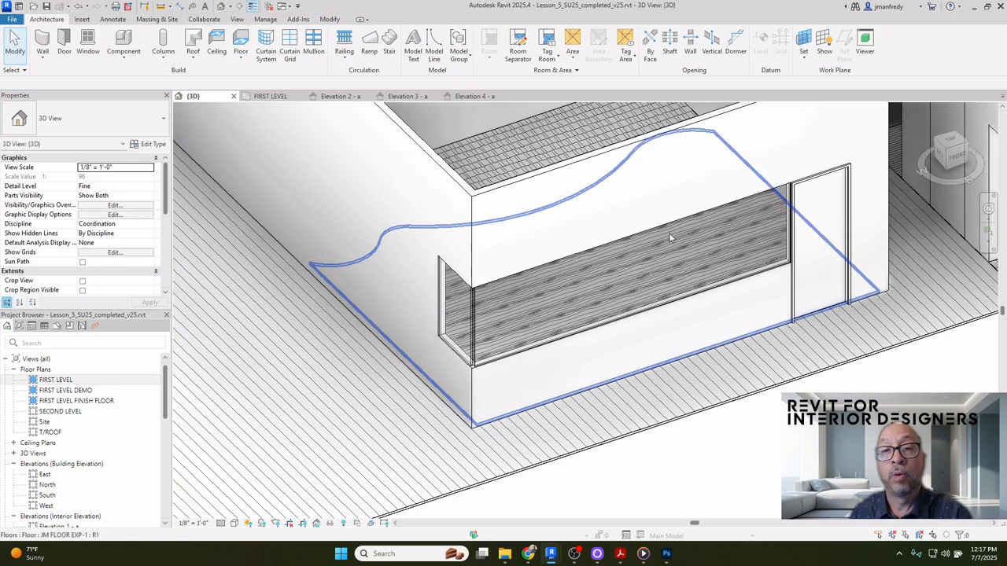
pyautogui.scroll(1, 409, 371)
pyautogui.keyDown('shift'); pyautogui.moveTo(422, 374); pyautogui.dragTo(457, 396, button='middle'); pyautogui.keyUp('shift')
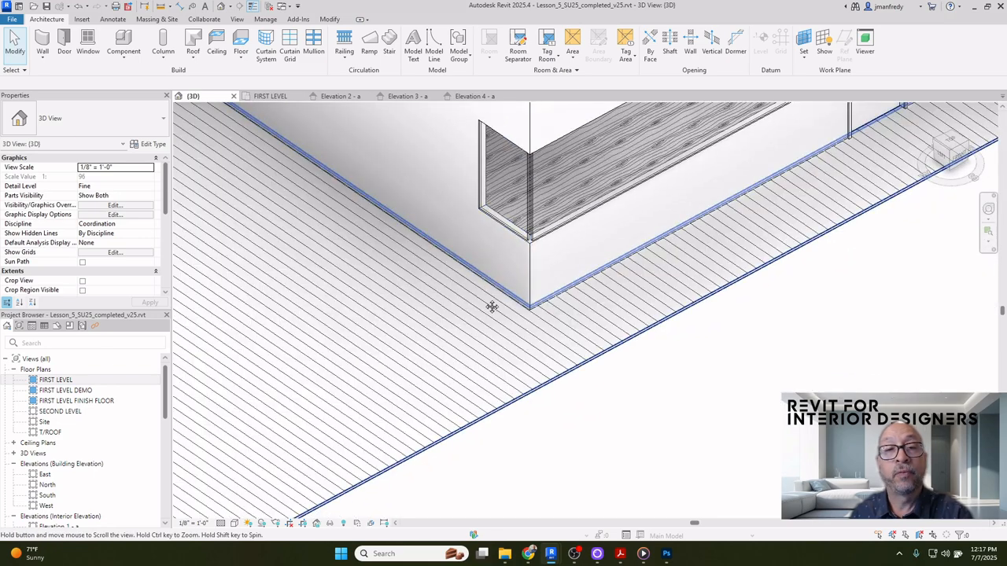
pyautogui.moveTo(492, 306); pyautogui.dragTo(496, 403, button='middle')
pyautogui.scroll(1, 498, 364)
pyautogui.scroll(5, 500, 348)
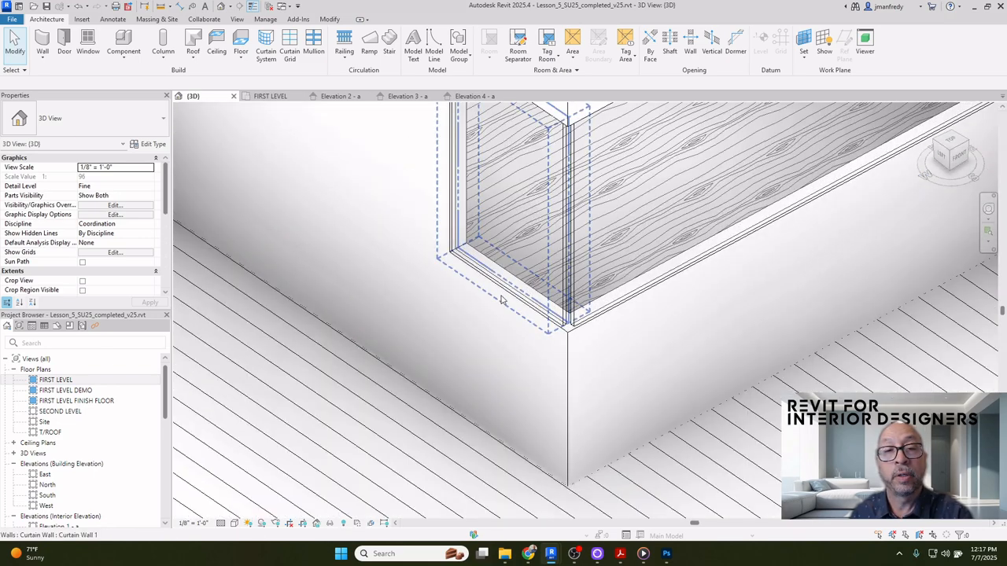
pyautogui.scroll(-4, 501, 300)
pyautogui.keyDown('shift'); pyautogui.moveTo(500, 302); pyautogui.dragTo(409, 259, button='middle'); pyautogui.keyUp('shift')
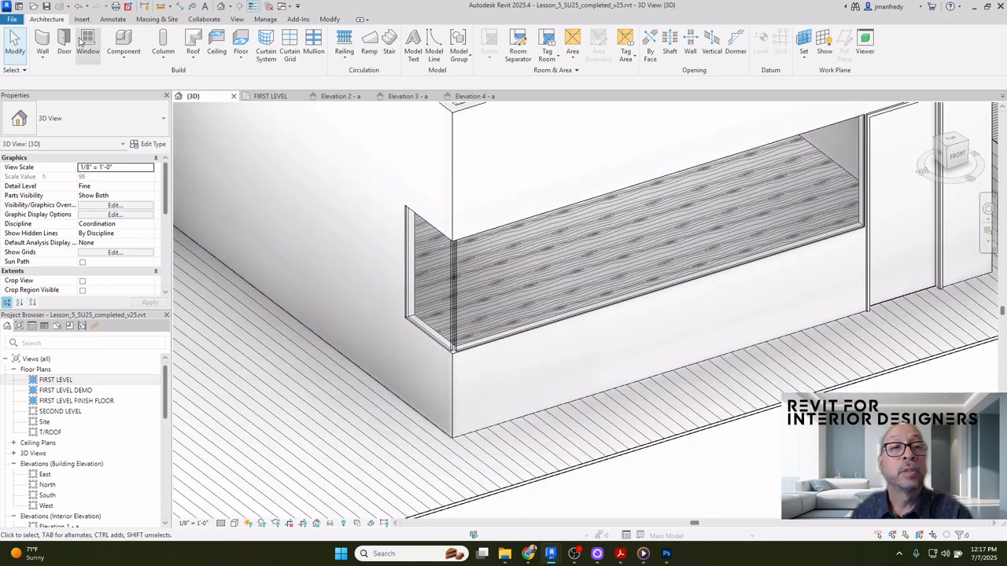
# Place JM 2" x 4" EXT rectangular mullions on all grid lines of both corner curtain walls
pyautogui.click(312, 48)
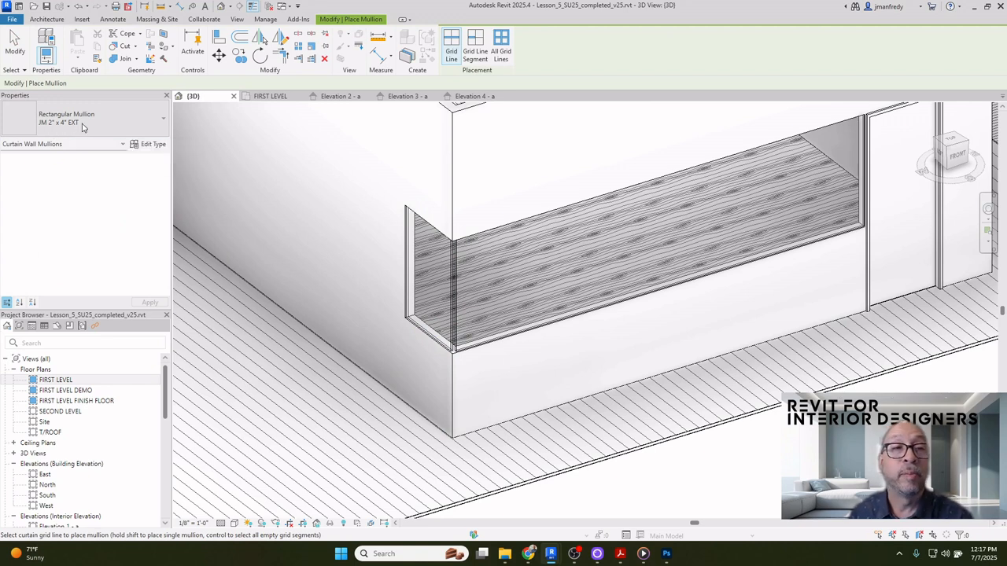
pyautogui.click(82, 127)
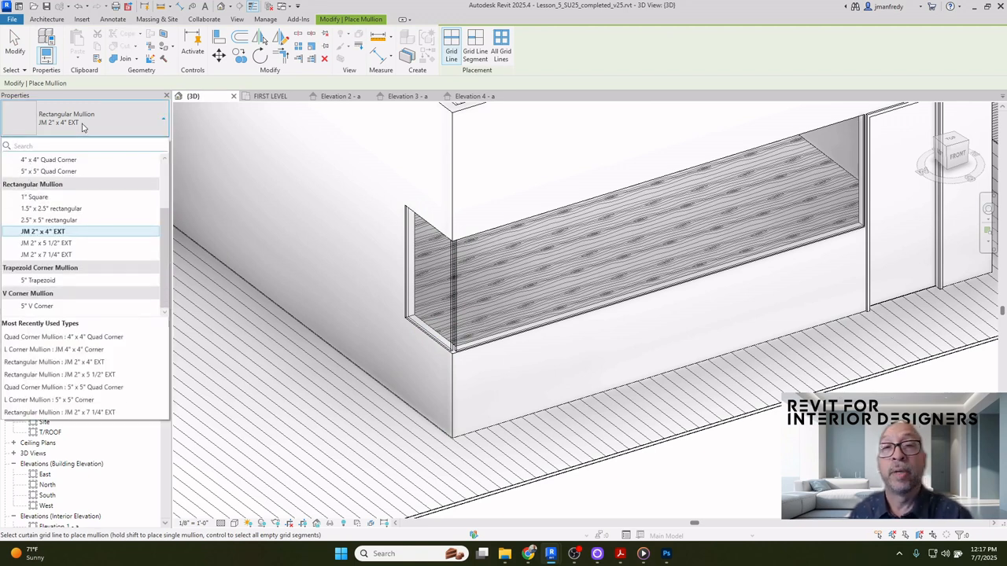
pyautogui.click(82, 127)
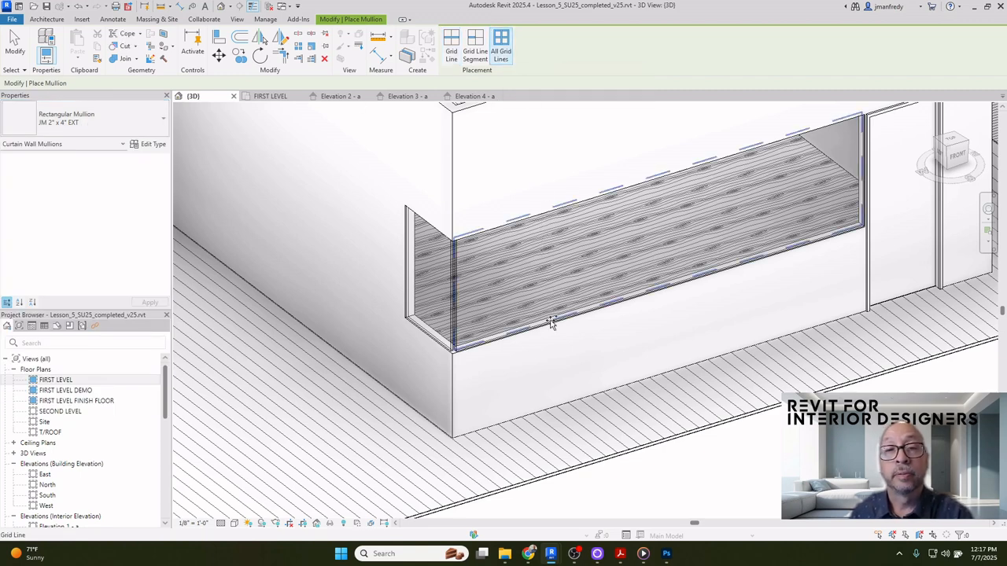
pyautogui.click(439, 338)
pyautogui.press('Escape')
pyautogui.scroll(1, 412, 343)
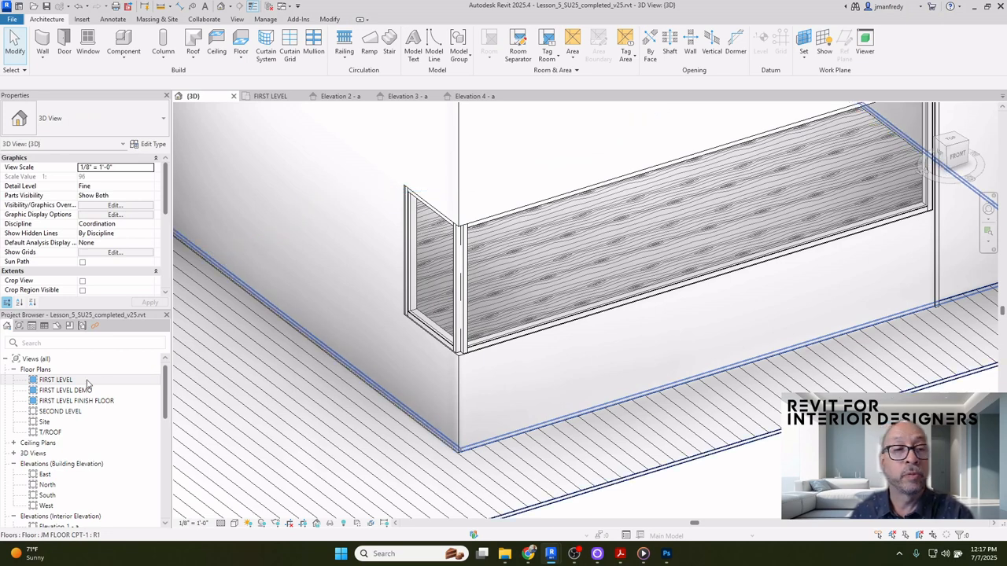
# In the FIRST LEVEL plan, draw the missing vertical reference plane down from the imported mullion mark between the C1 tag and the elevation marker
pyautogui.doubleClick(55, 380)
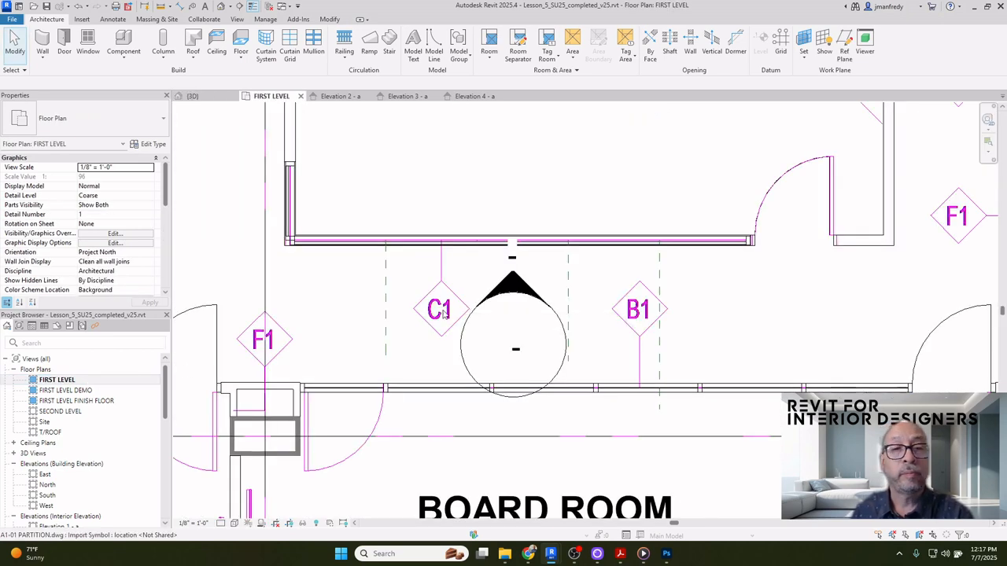
pyautogui.doubleClick(528, 292)
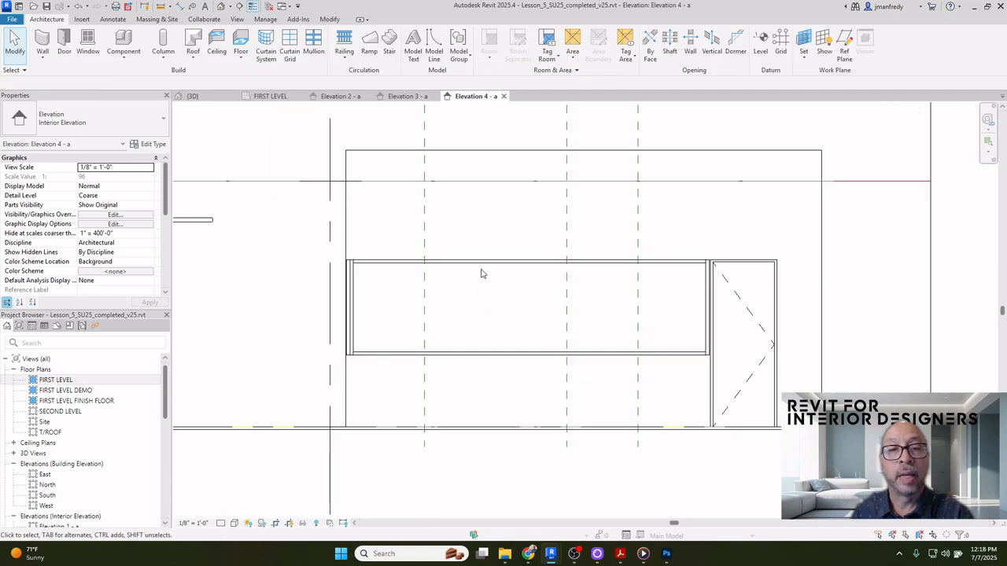
pyautogui.doubleClick(106, 381)
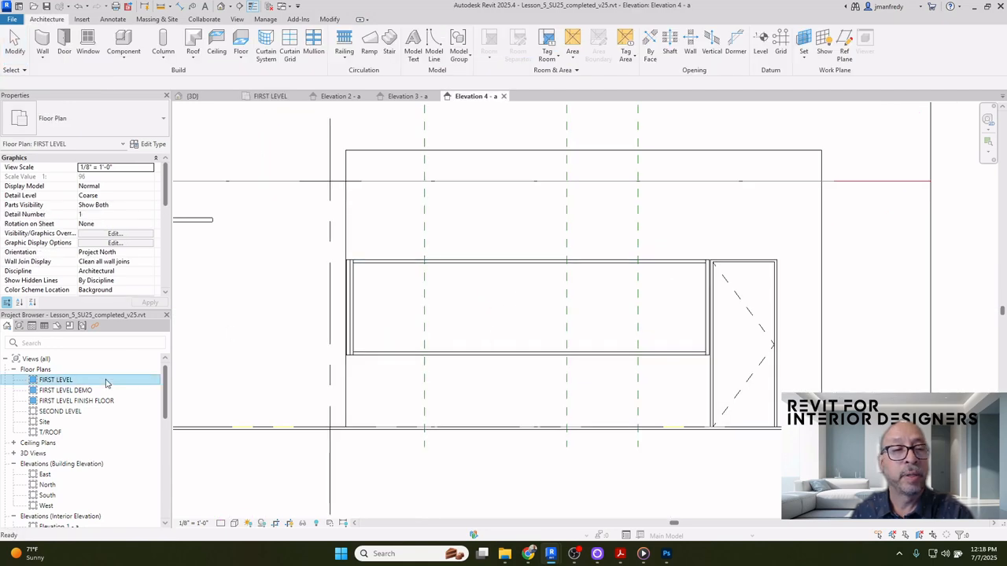
pyautogui.scroll(4, 429, 269)
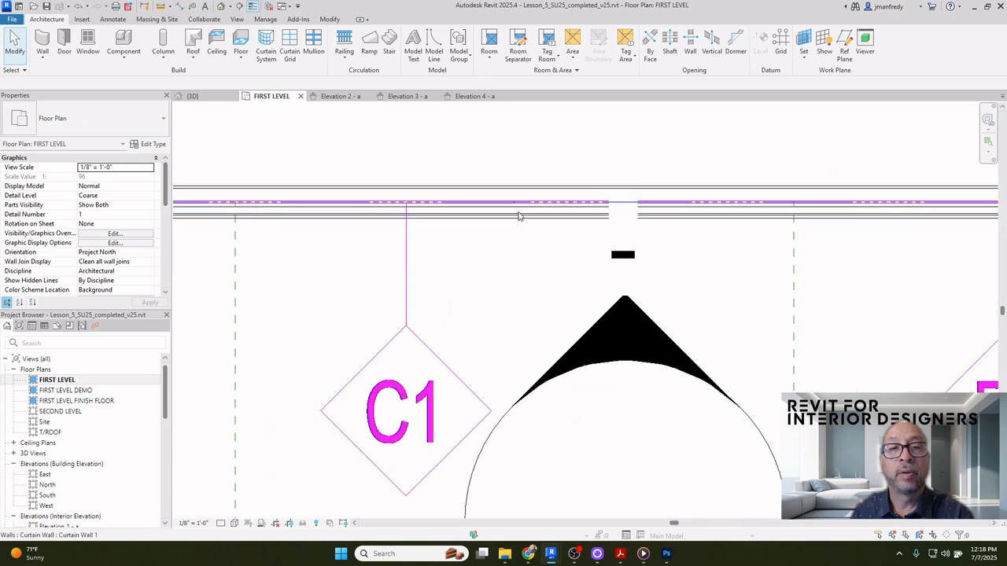
pyautogui.click(844, 45)
pyautogui.scroll(2, 540, 189)
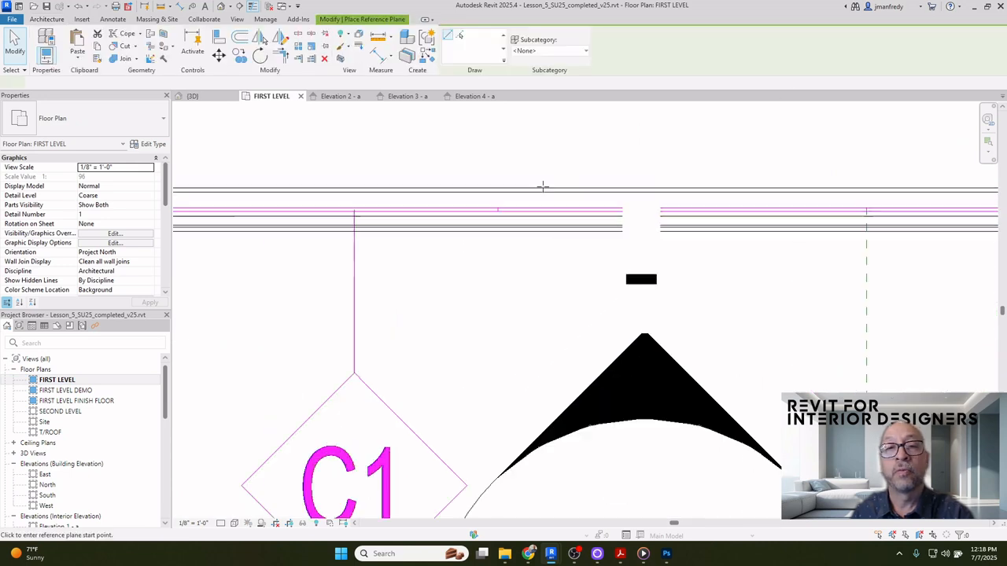
pyautogui.click(499, 211)
pyautogui.scroll(-3, 603, 157)
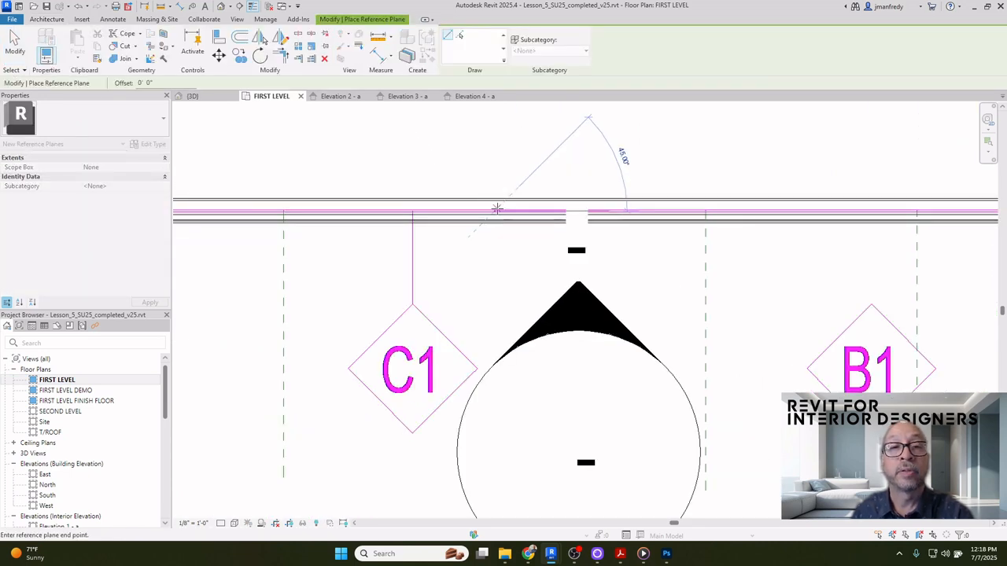
pyautogui.scroll(-1, 505, 343)
pyautogui.click(495, 416)
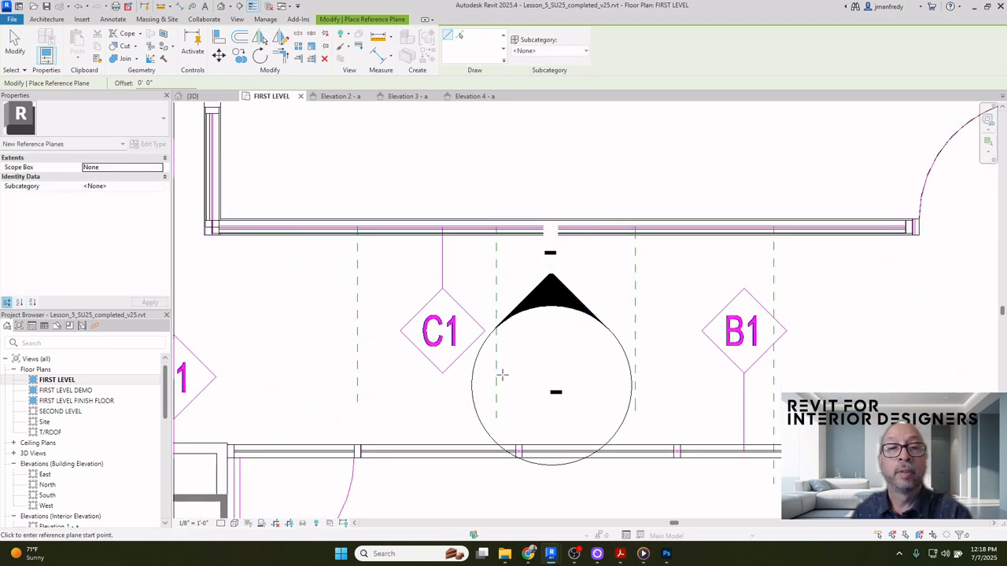
pyautogui.press('Escape')
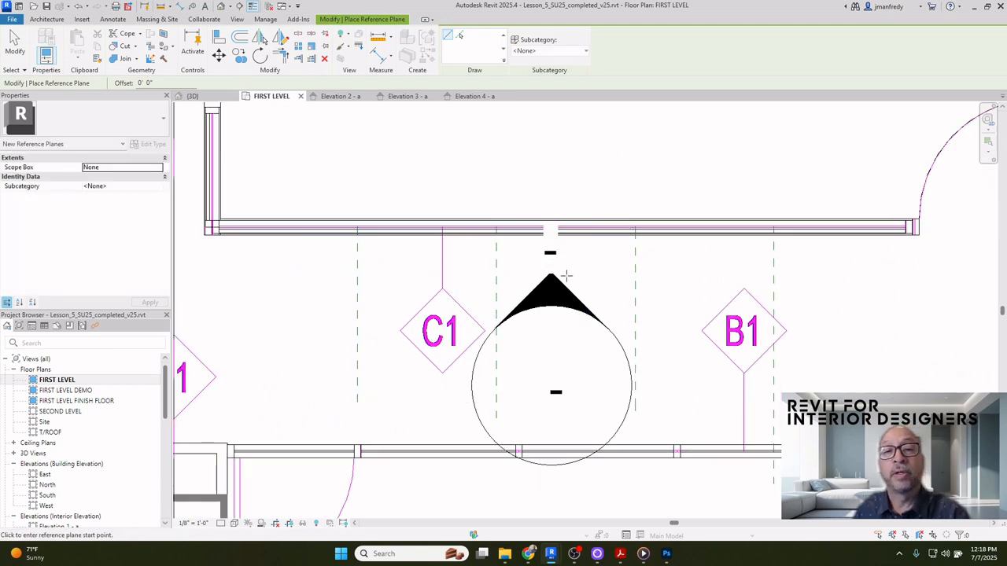
pyautogui.press('Escape')
# In the Elevation 4 - a view, place vertical curtain grid lines on the long corner curtain wall at the four reference planes
pyautogui.doubleClick(562, 288)
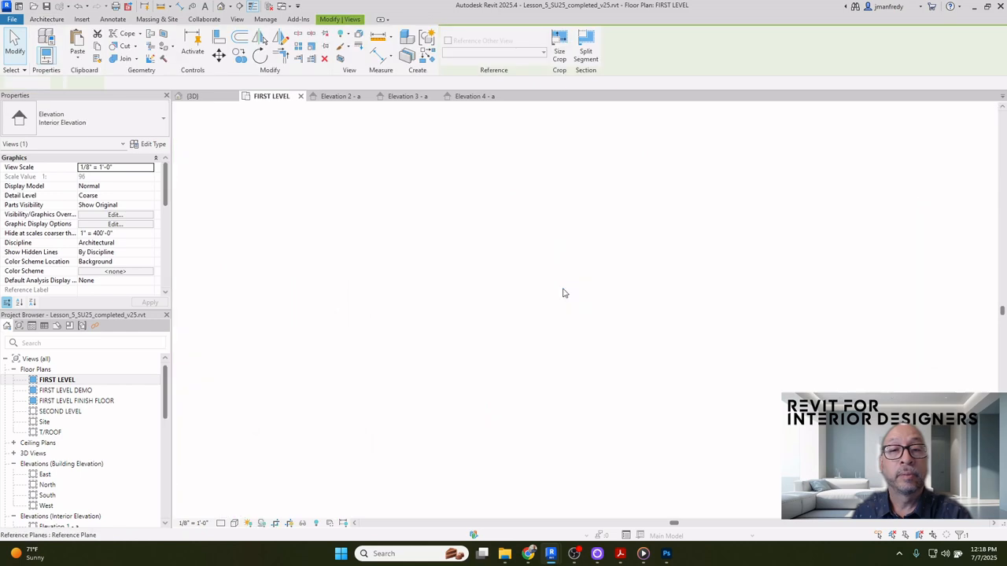
pyautogui.click(289, 45)
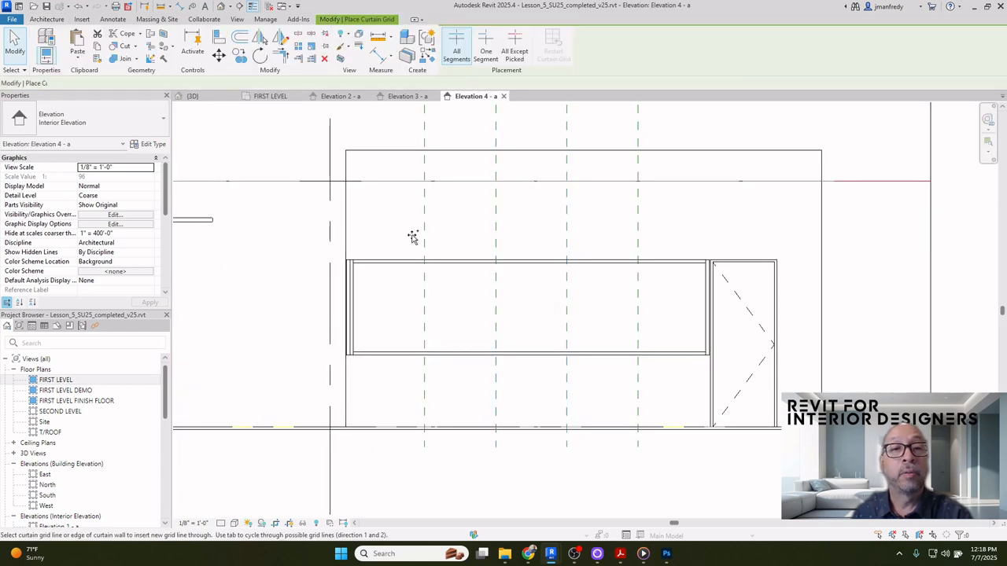
pyautogui.scroll(2, 423, 256)
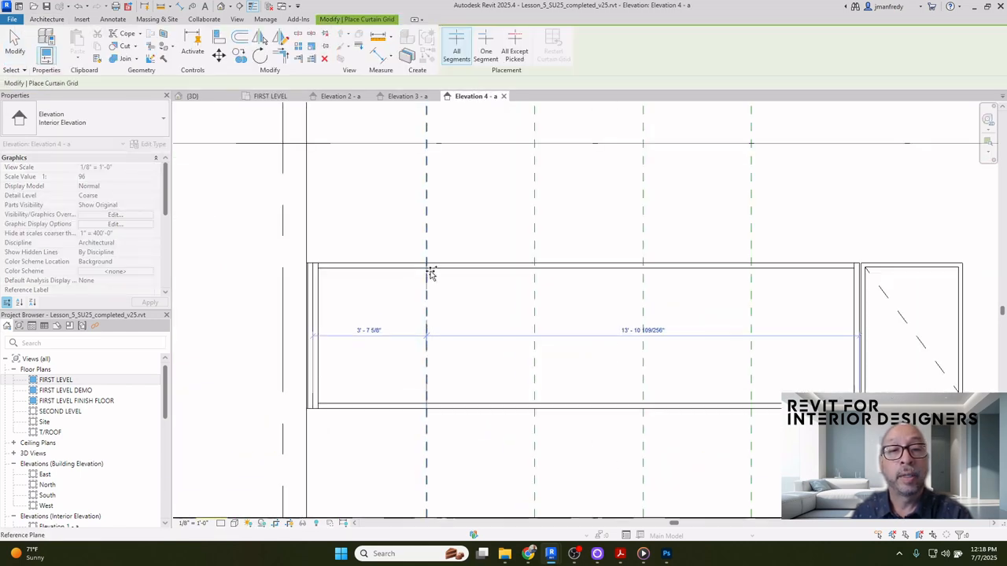
pyautogui.click(534, 274)
pyautogui.click(644, 274)
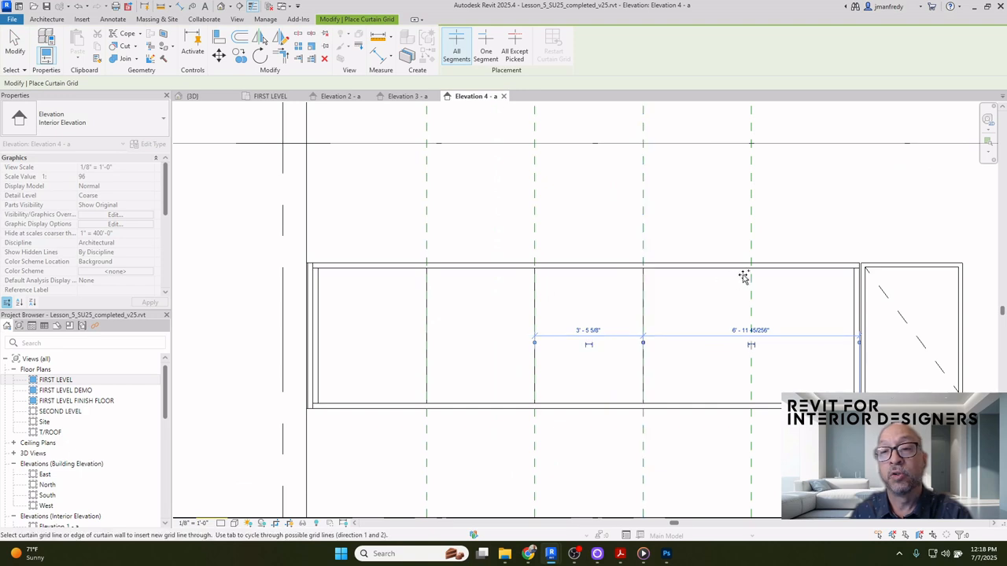
pyautogui.press('Escape')
pyautogui.press('Escape')
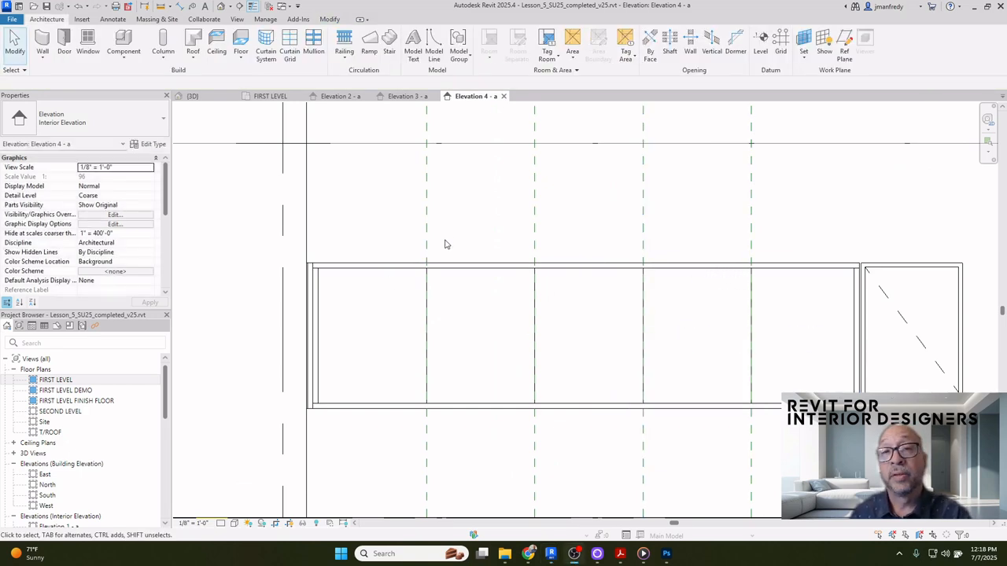
# Delete the four vertical reference planes crossing the curtain wall in the elevation
pyautogui.moveTo(472, 233); pyautogui.dragTo(473, 188, button='middle')
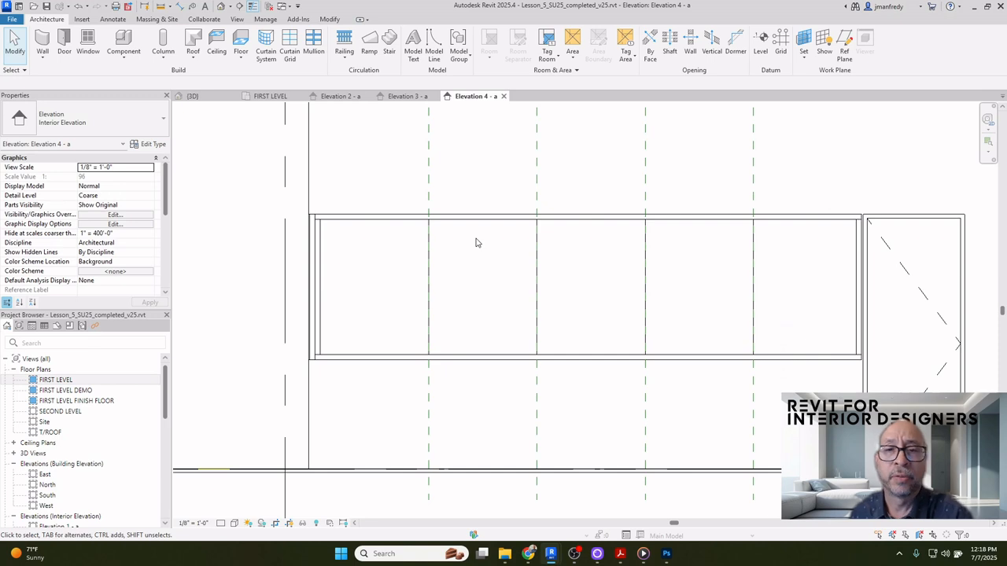
pyautogui.scroll(-2, 456, 232)
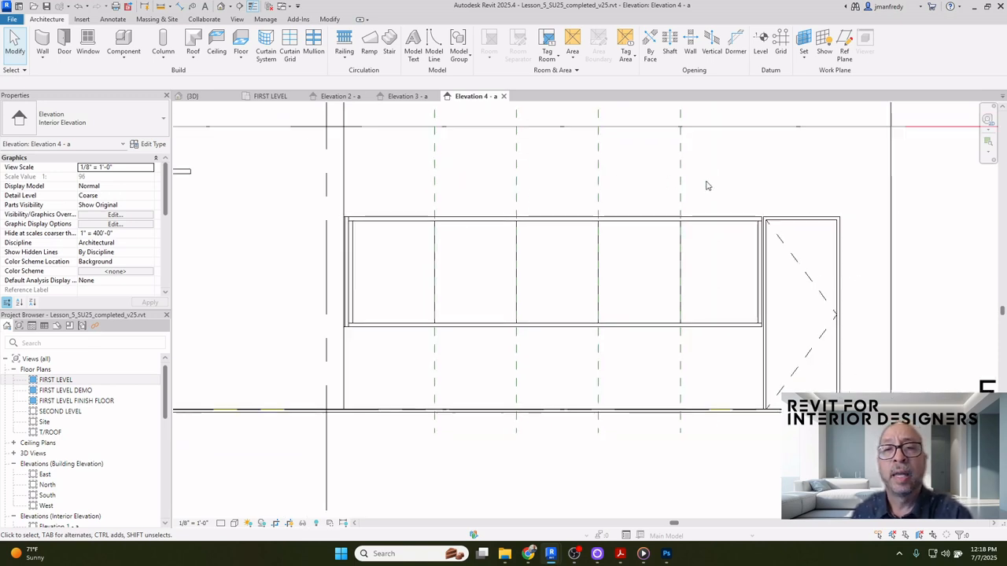
pyautogui.moveTo(706, 182); pyautogui.dragTo(477, 176)
pyautogui.click(475, 442)
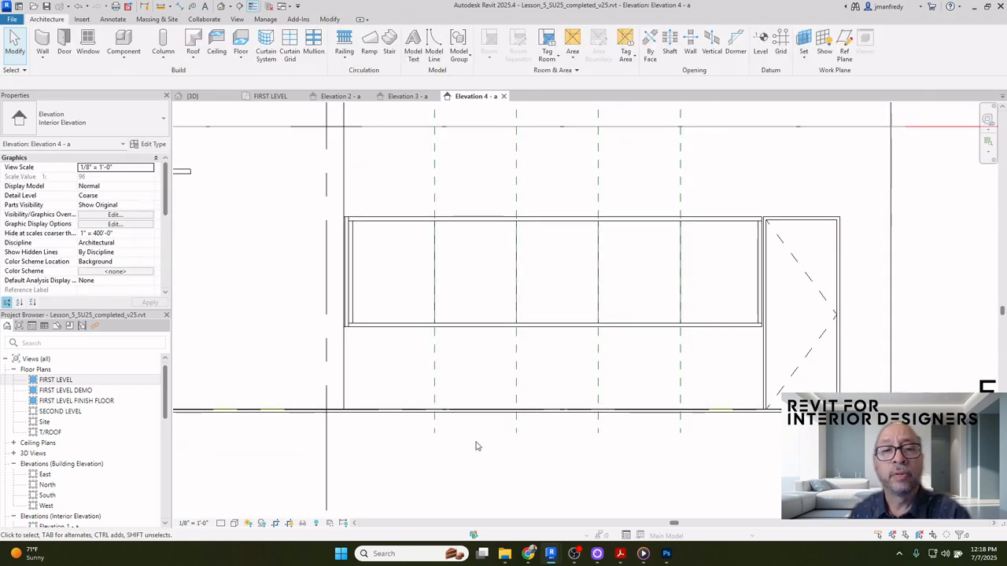
pyautogui.moveTo(703, 447); pyautogui.dragTo(424, 433)
pyautogui.press('Delete')
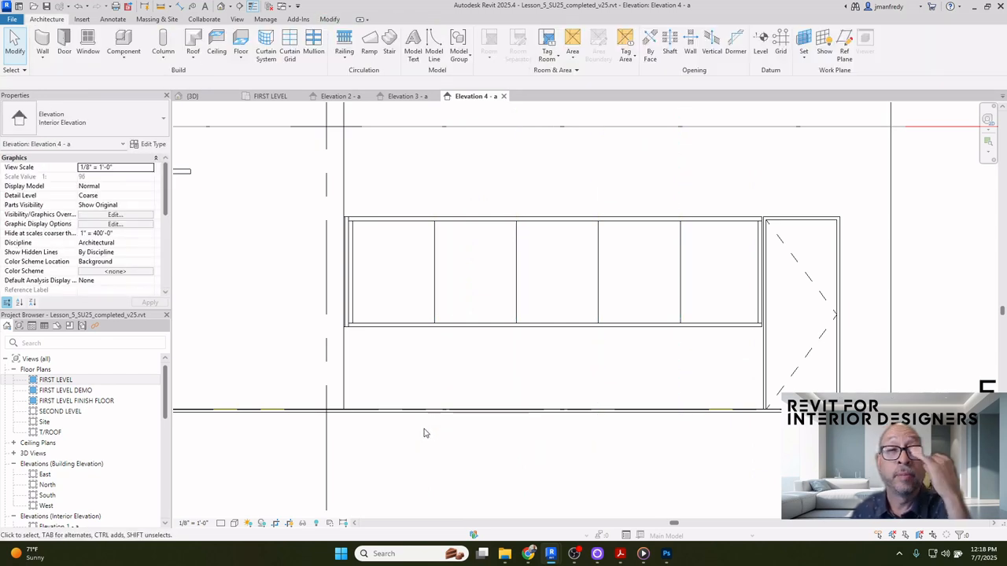
# In the 3D view, delete the two vertical JM 2" x 4" EXT mullions where the curtain walls meet at the corner
pyautogui.moveTo(502, 359); pyautogui.dragTo(503, 374, button='middle')
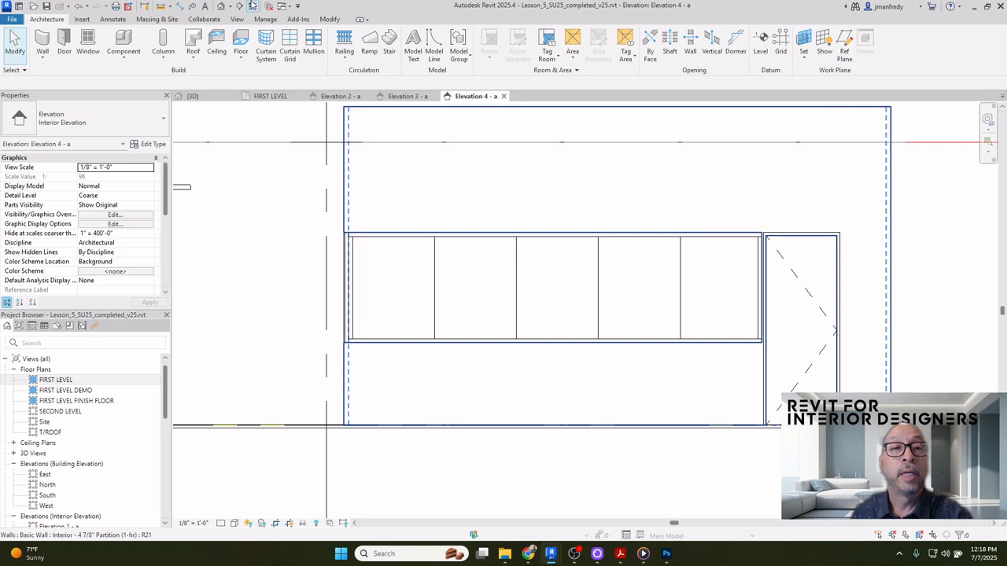
pyautogui.click(221, 7)
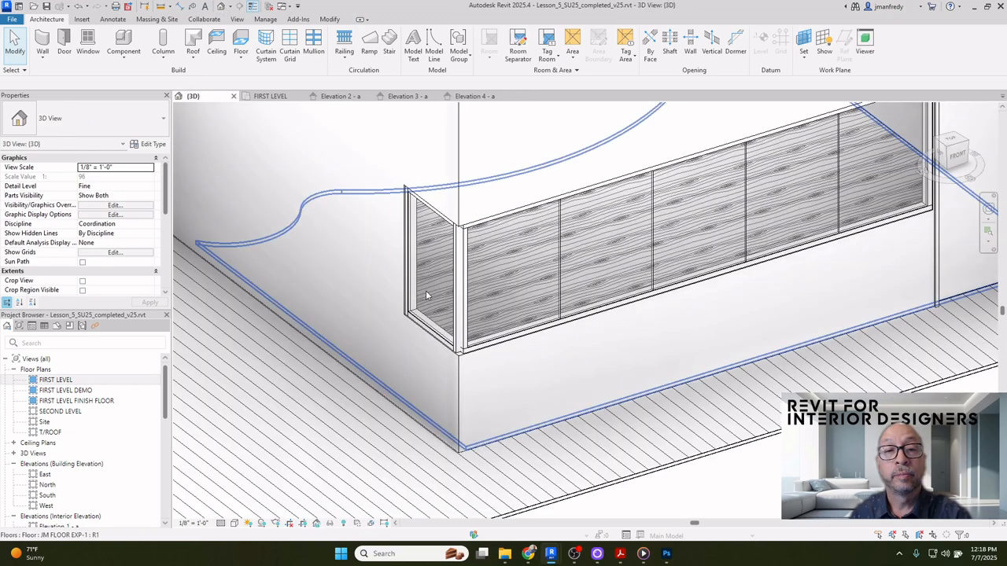
pyautogui.scroll(3, 464, 299)
pyautogui.click(464, 299)
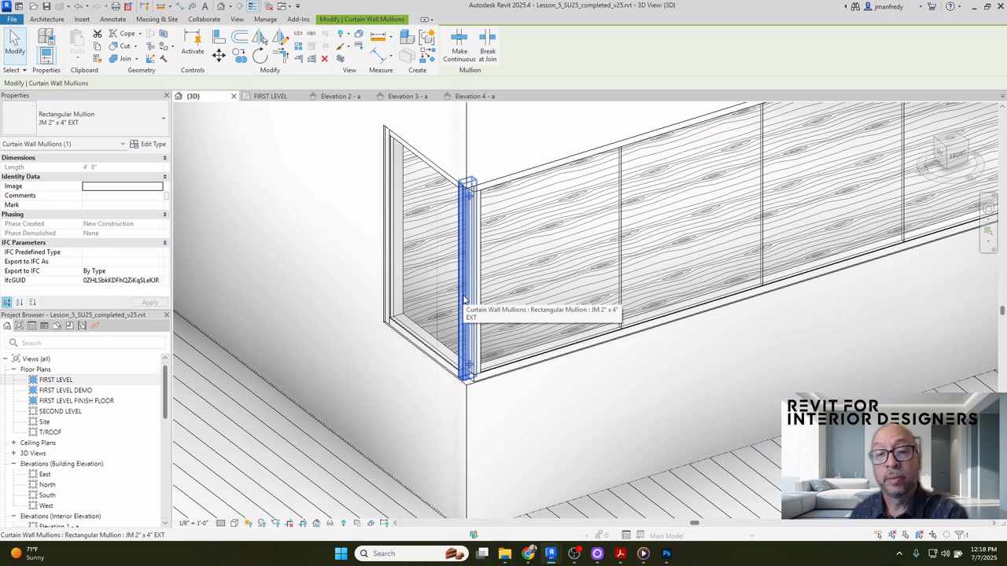
pyautogui.press('Escape')
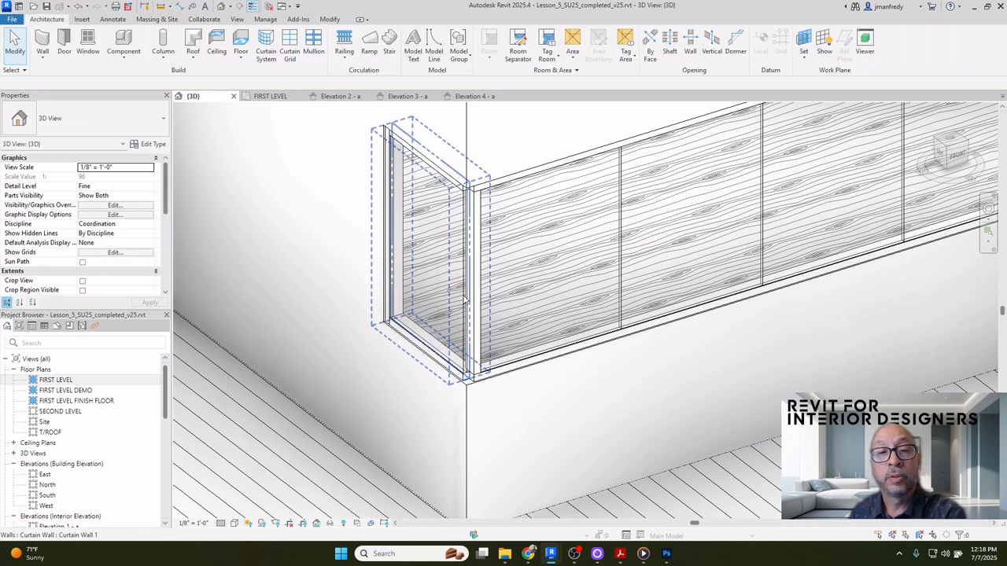
pyautogui.click(476, 298)
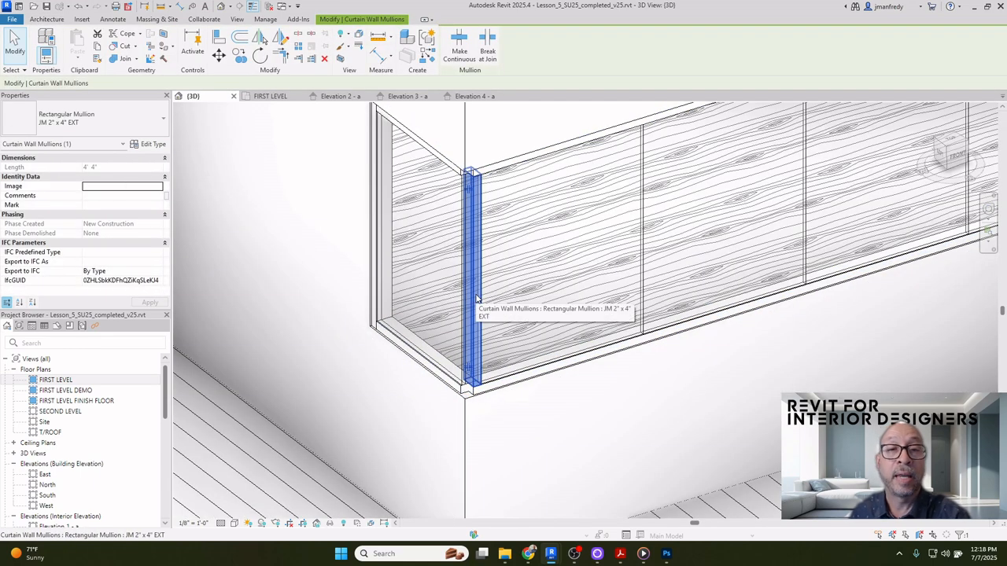
pyautogui.press('Escape')
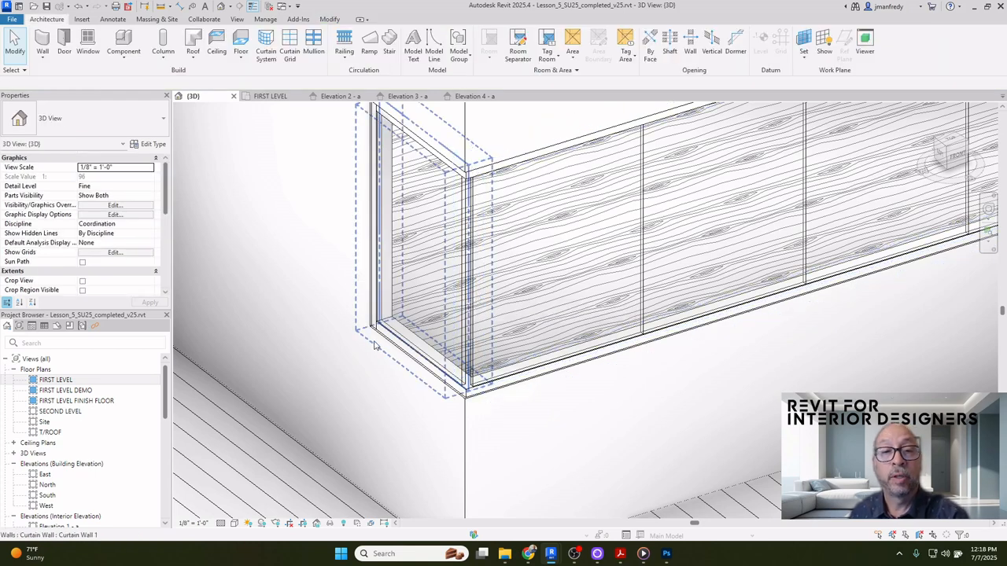
# Display the 3D view in the Shaded visual style and examine the gap between the glass panels at the corner
pyautogui.scroll(3, 424, 406)
pyautogui.scroll(-2, 440, 393)
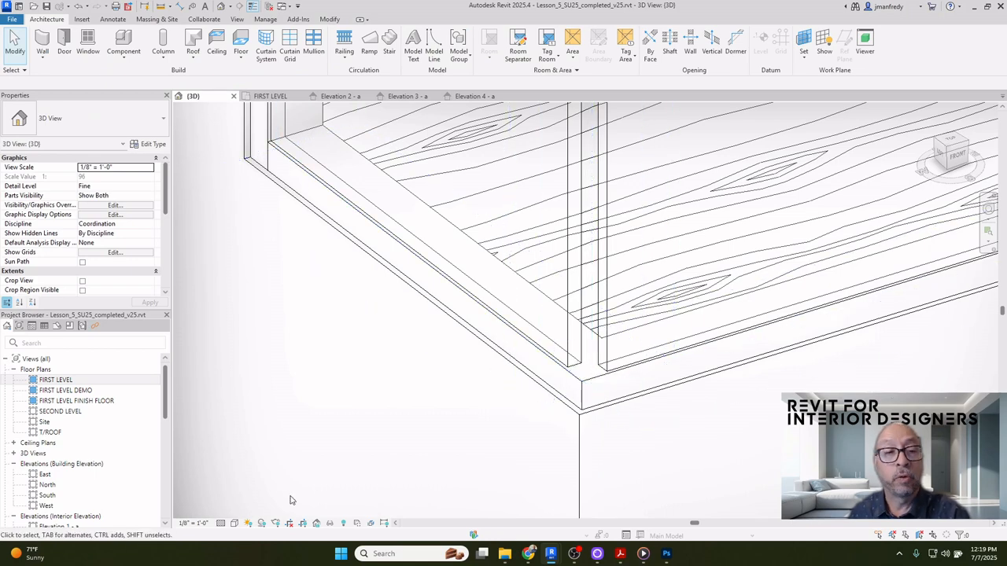
pyautogui.click(234, 523)
pyautogui.click(260, 480)
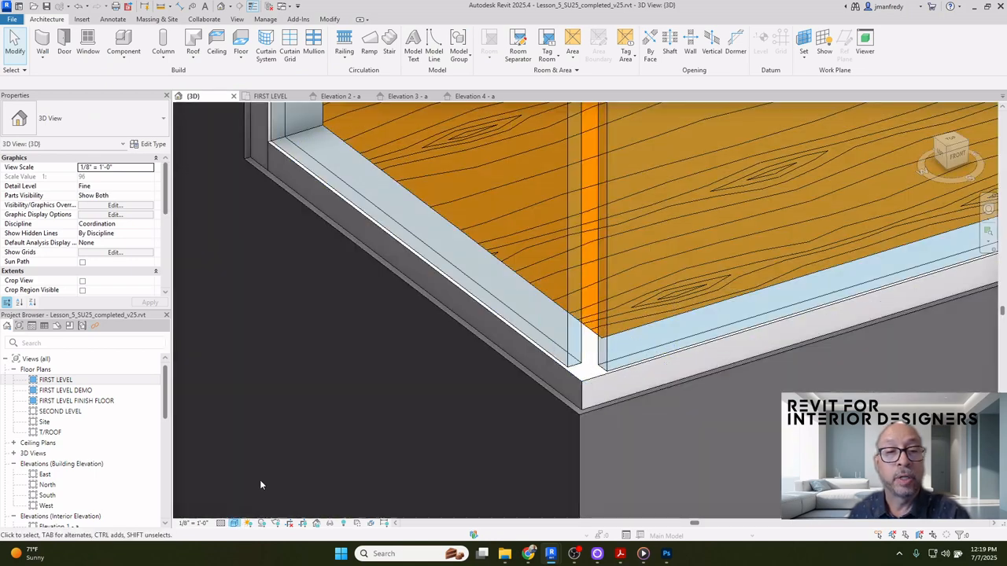
pyautogui.scroll(1, 582, 368)
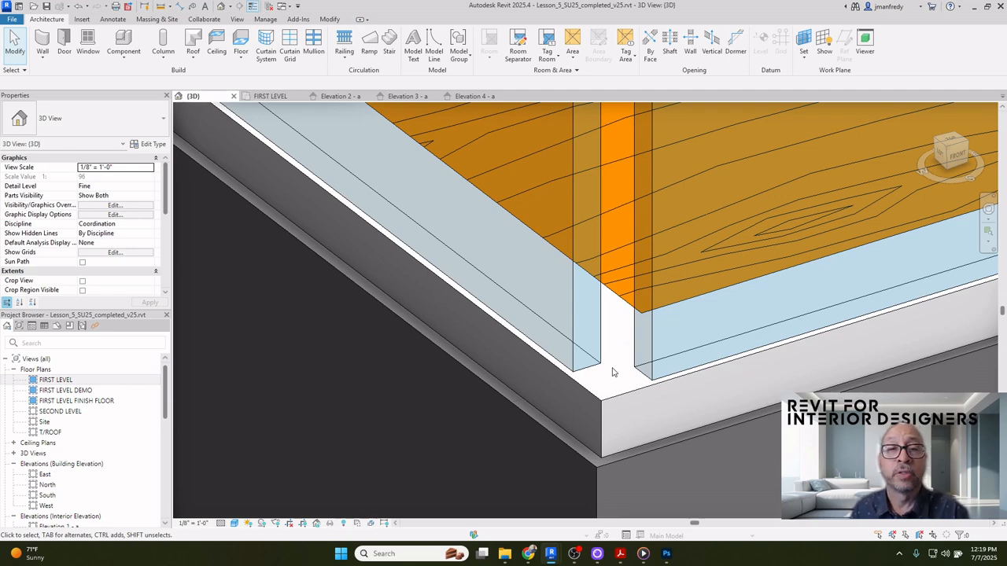
pyautogui.scroll(-5, 600, 340)
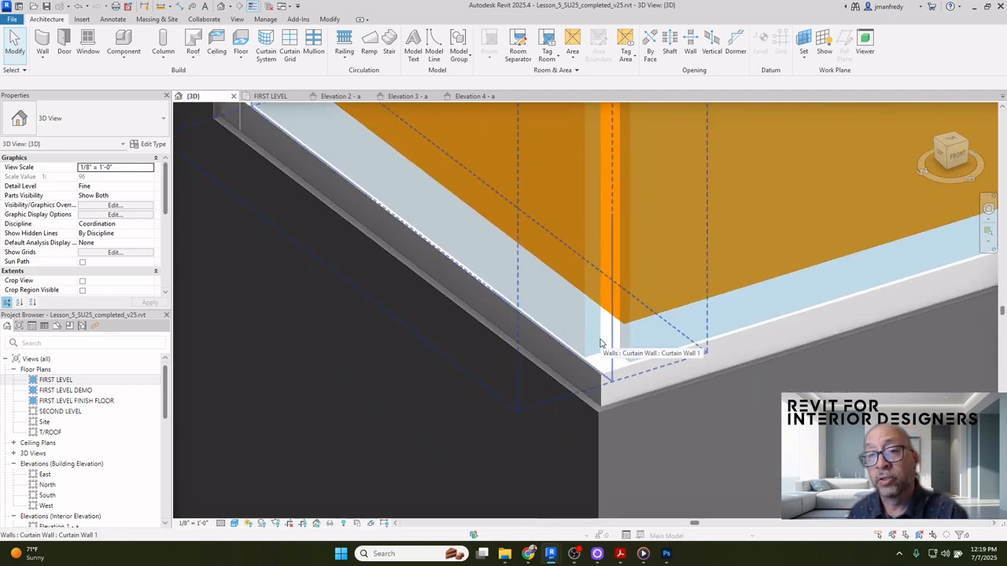
pyautogui.scroll(-5, 599, 340)
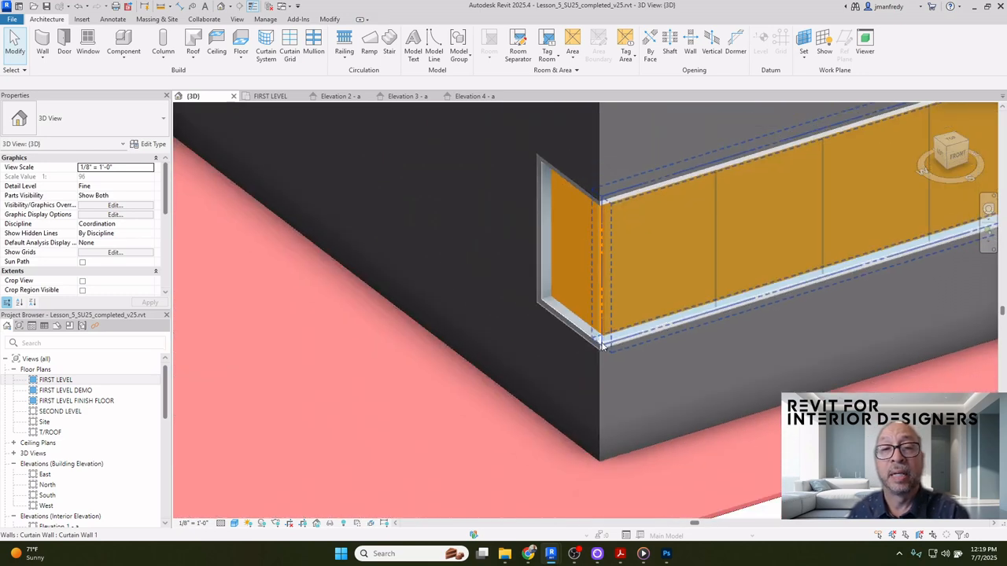
pyautogui.moveTo(638, 340); pyautogui.dragTo(511, 358, button='middle')
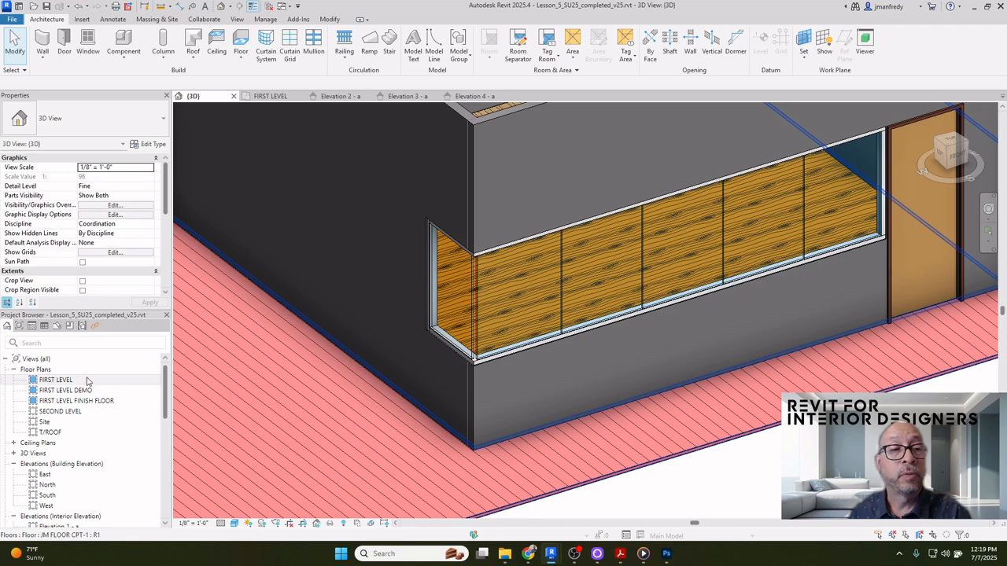
# Open the FIRST LEVEL floor plan and turn off the display of all imported categories in that view
pyautogui.doubleClick(55, 380)
pyautogui.scroll(-1, 372, 338)
pyautogui.moveTo(343, 328); pyautogui.dragTo(493, 346, button='middle')
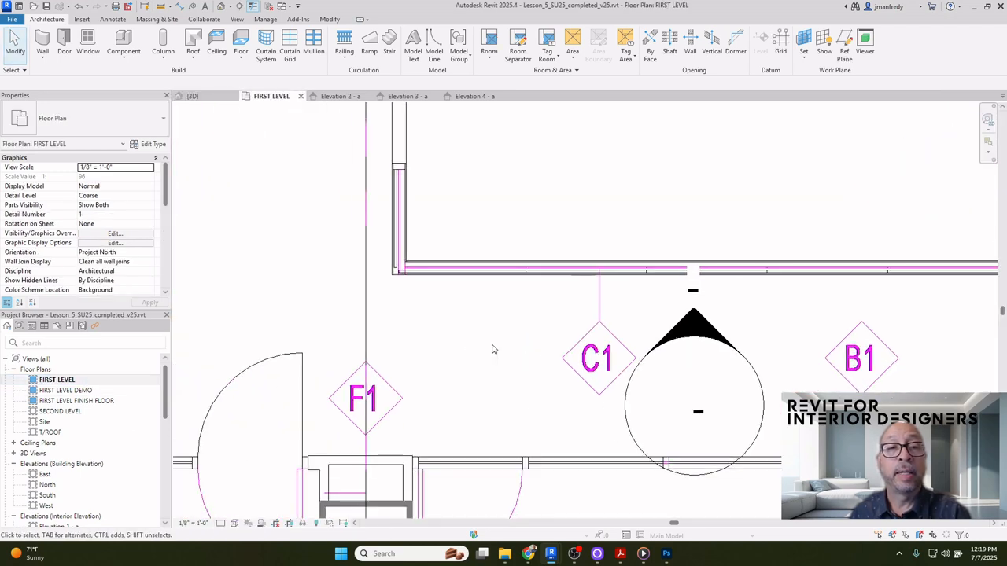
pyautogui.press('v')
pyautogui.press('g')
pyautogui.click(530, 156)
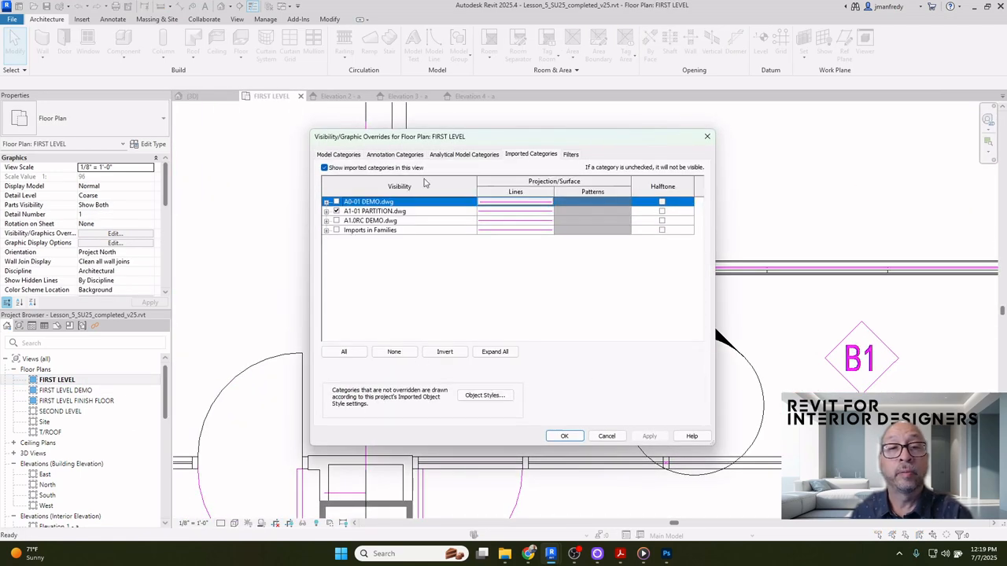
pyautogui.click(564, 435)
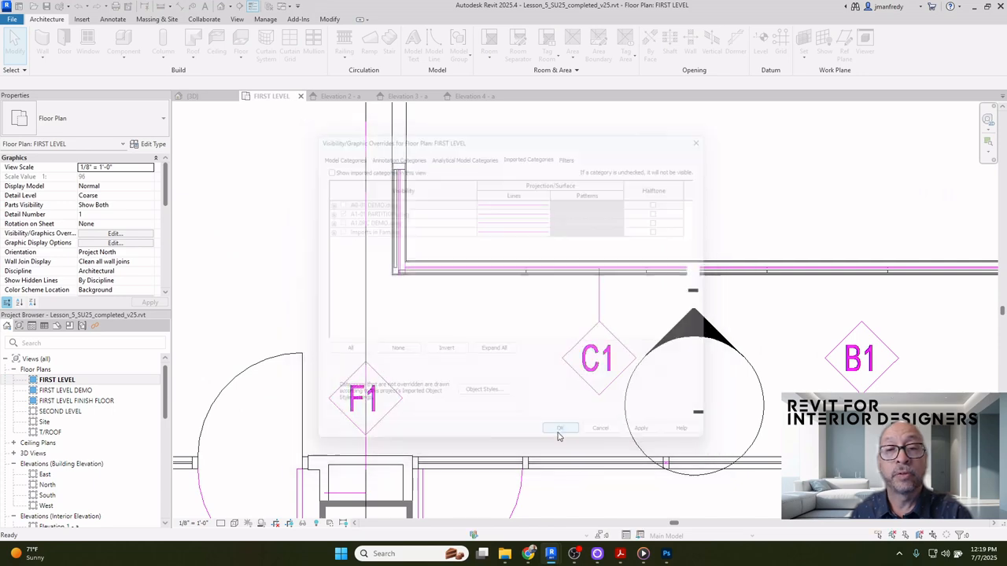
# Shade the FIRST LEVEL plan so the glass panels stand out from the mullions at the curtain wall corner
pyautogui.scroll(5, 405, 267)
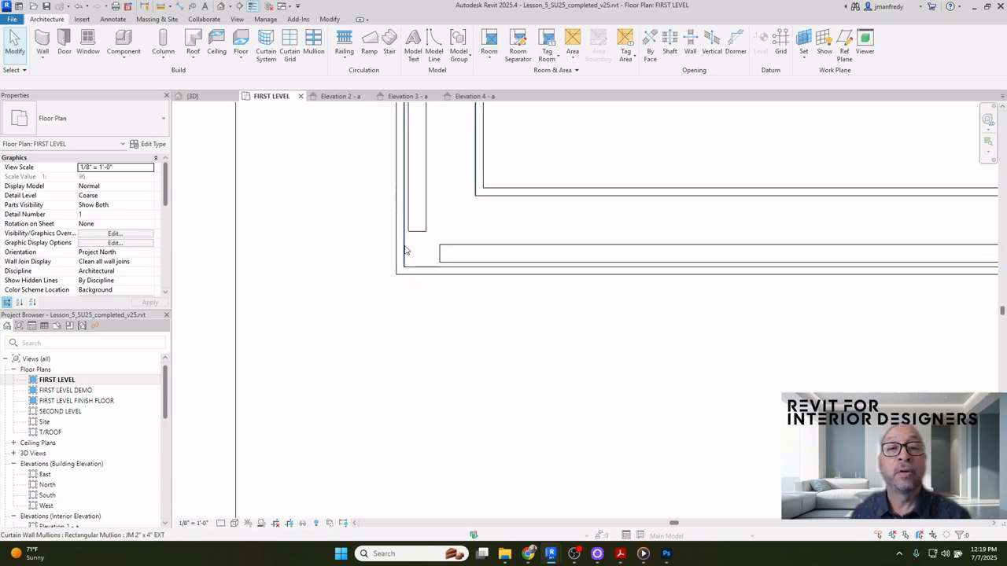
pyautogui.moveTo(416, 244); pyautogui.dragTo(432, 366, button='middle')
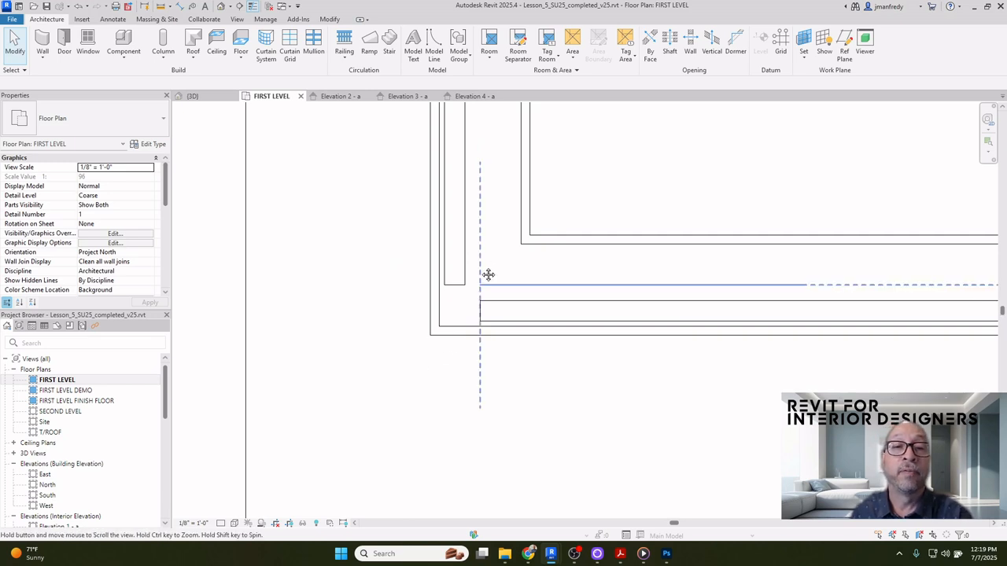
pyautogui.moveTo(463, 265); pyautogui.dragTo(466, 309, button='middle')
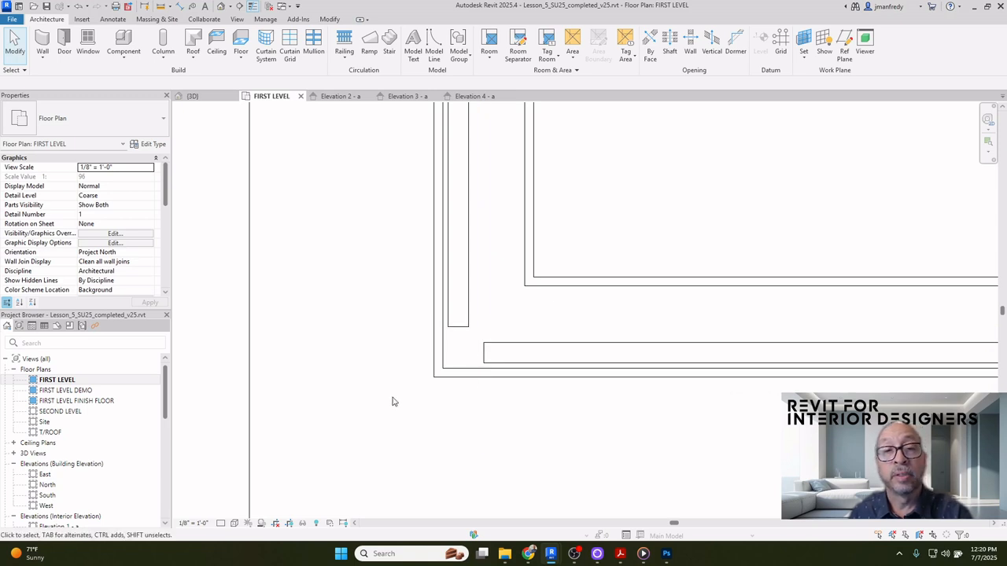
pyautogui.click(233, 523)
pyautogui.click(263, 478)
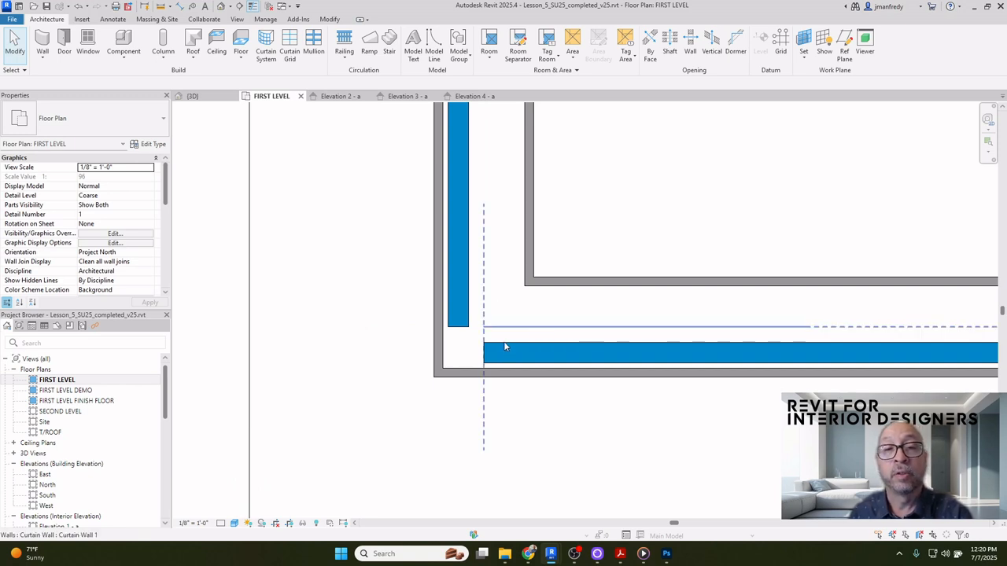
# Select the horizontal glazed system panel beside the corner and unpin it
pyautogui.press('Tab')
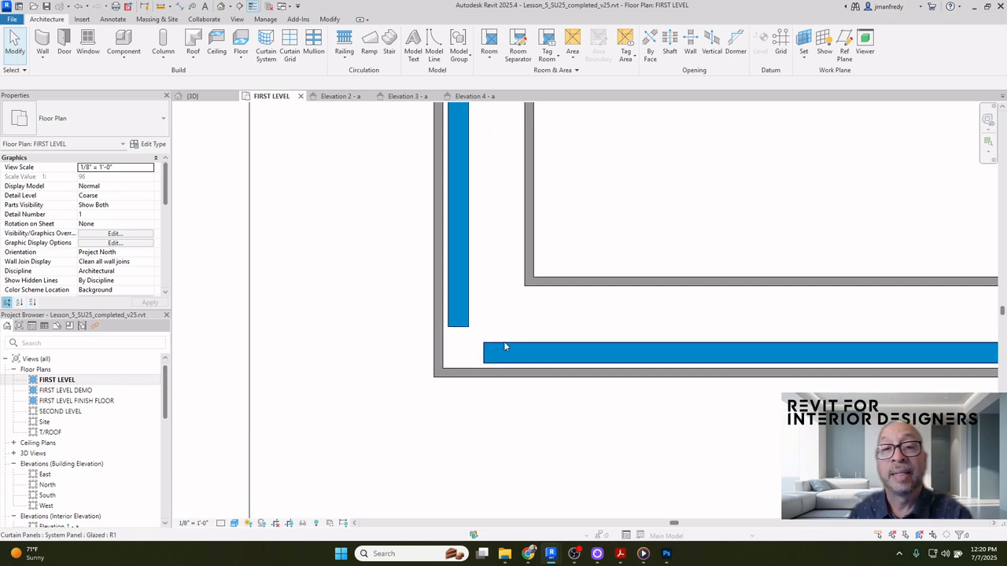
pyautogui.click(505, 347)
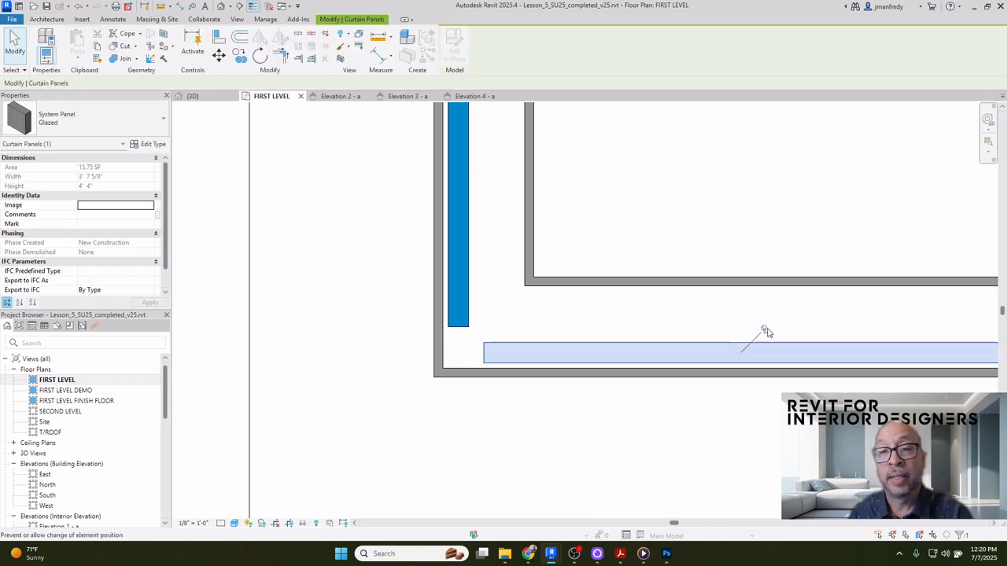
pyautogui.click(764, 331)
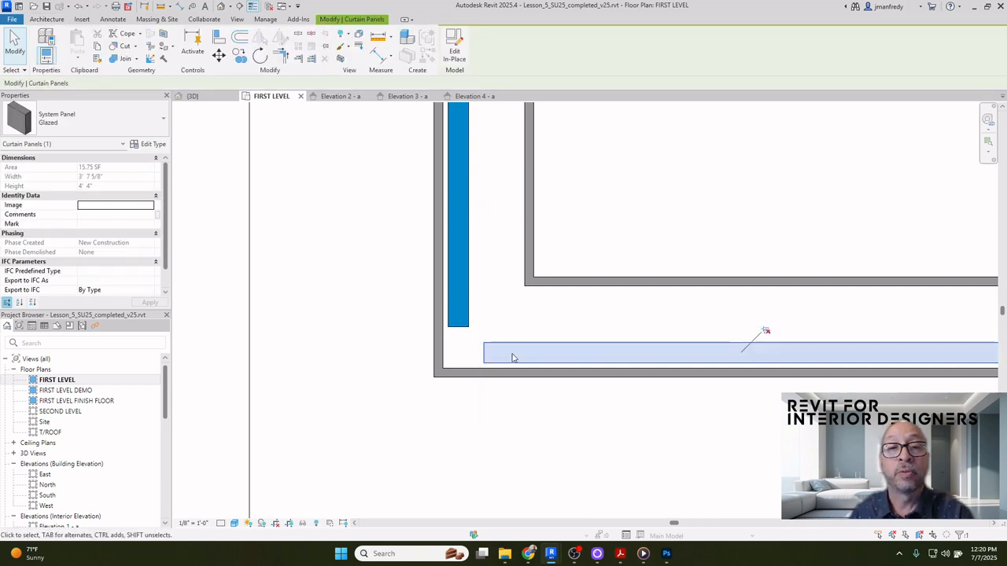
# Edit the unpinned panel in place, stretch its glass to the outer face of the perpendicular panel, remove the constraints and finish the model
pyautogui.click(454, 55)
pyautogui.click(498, 346)
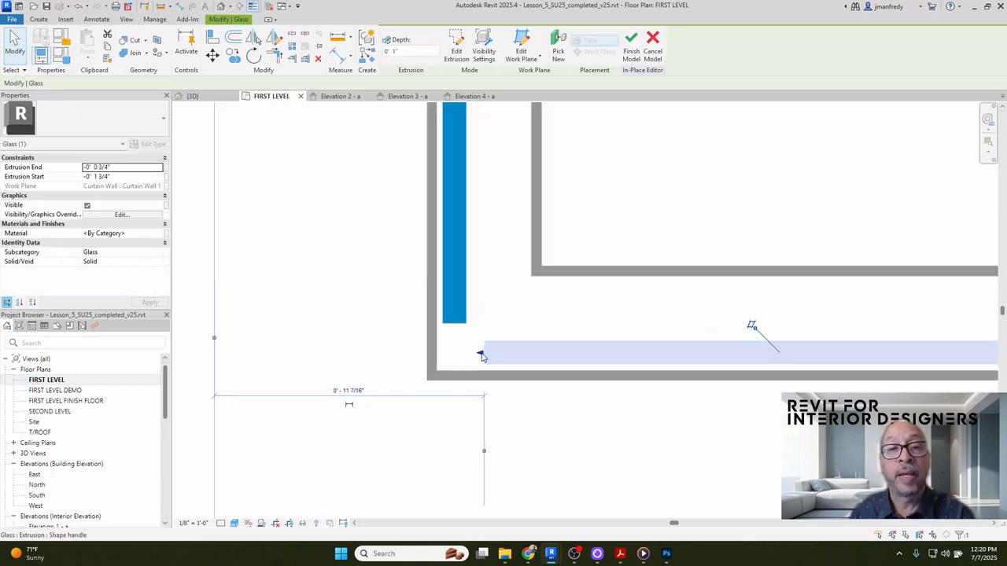
pyautogui.scroll(1, 482, 356)
pyautogui.moveTo(480, 354); pyautogui.dragTo(437, 350)
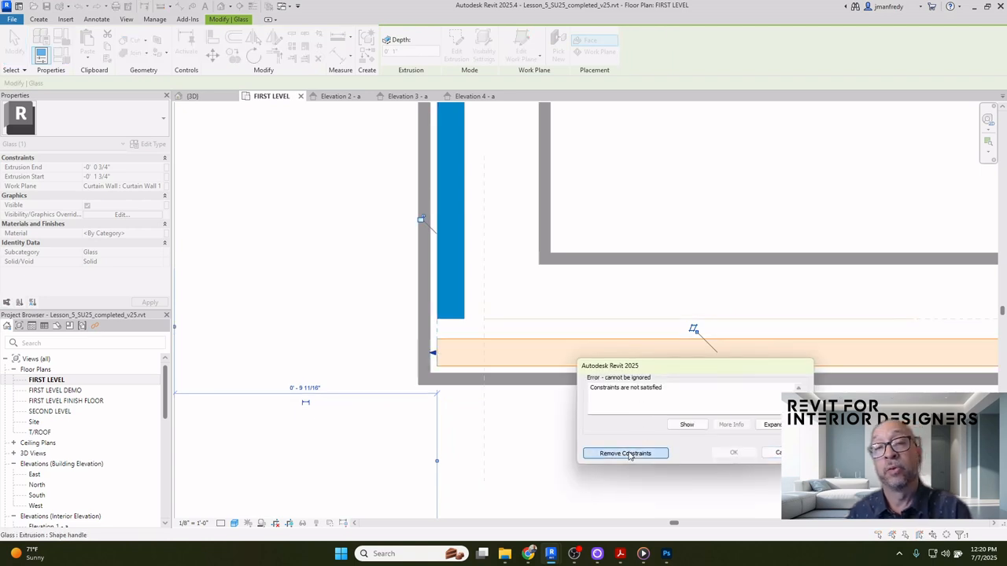
pyautogui.click(629, 454)
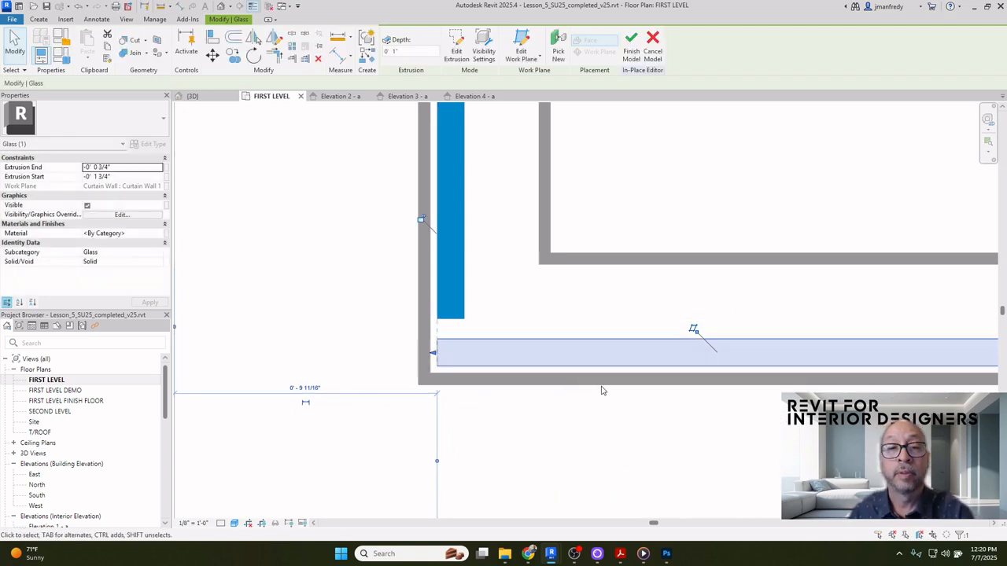
pyautogui.click(566, 326)
pyautogui.click(390, 44)
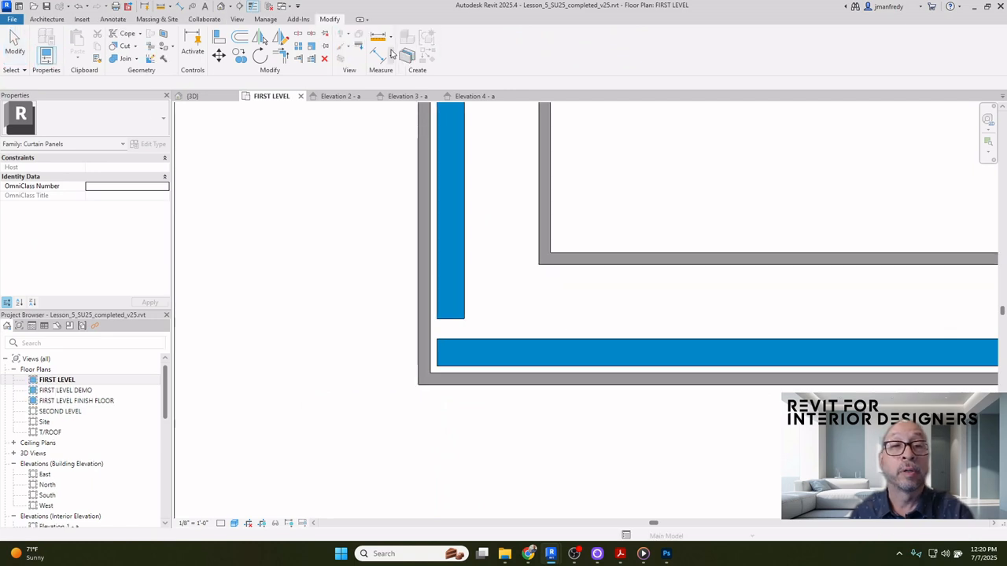
# Select the vertical glazed system panel at the curtain wall corner in the FIRST LEVEL plan and unpin it
pyautogui.click(457, 320)
pyautogui.scroll(-5, 457, 320)
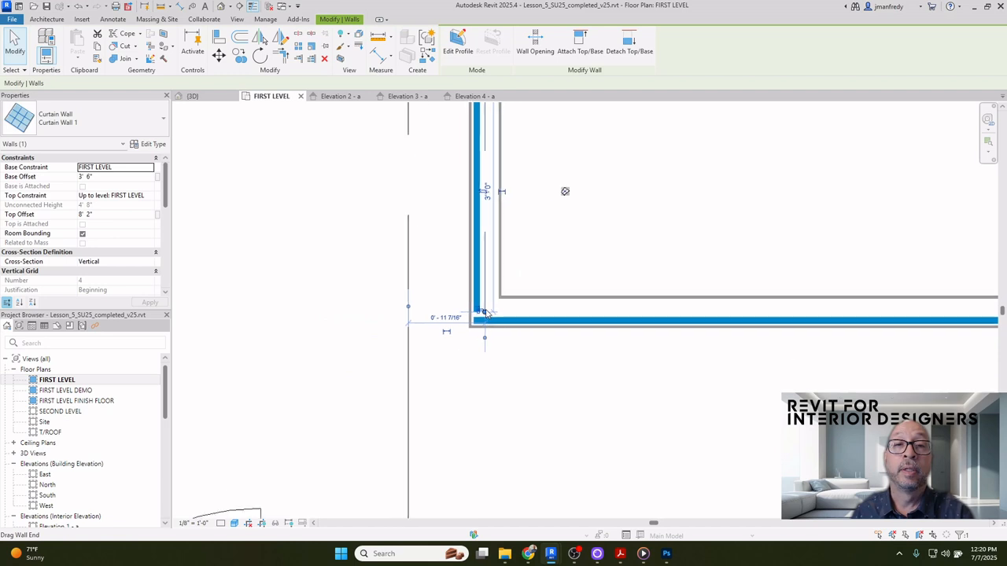
pyautogui.scroll(5, 473, 307)
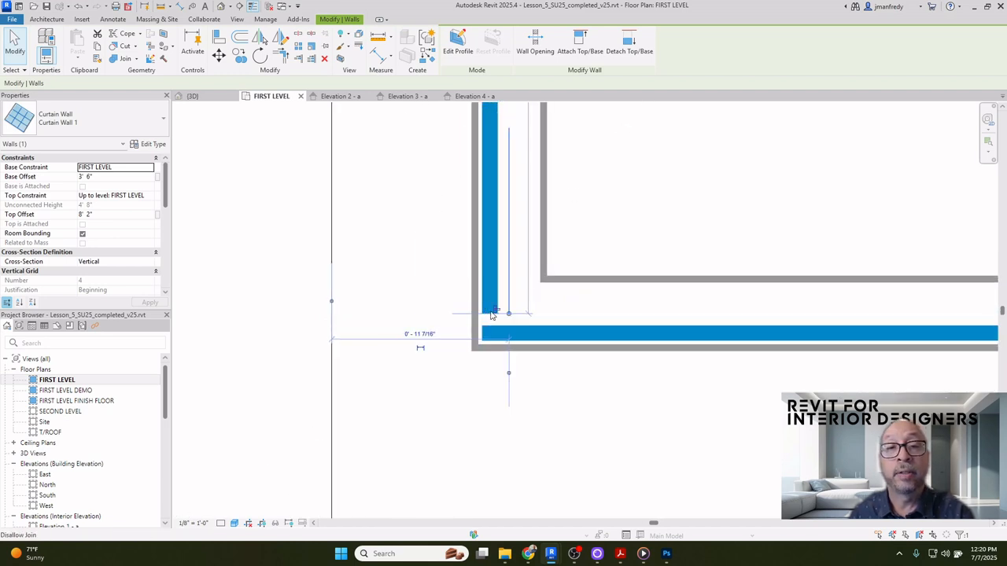
pyautogui.press('Tab')
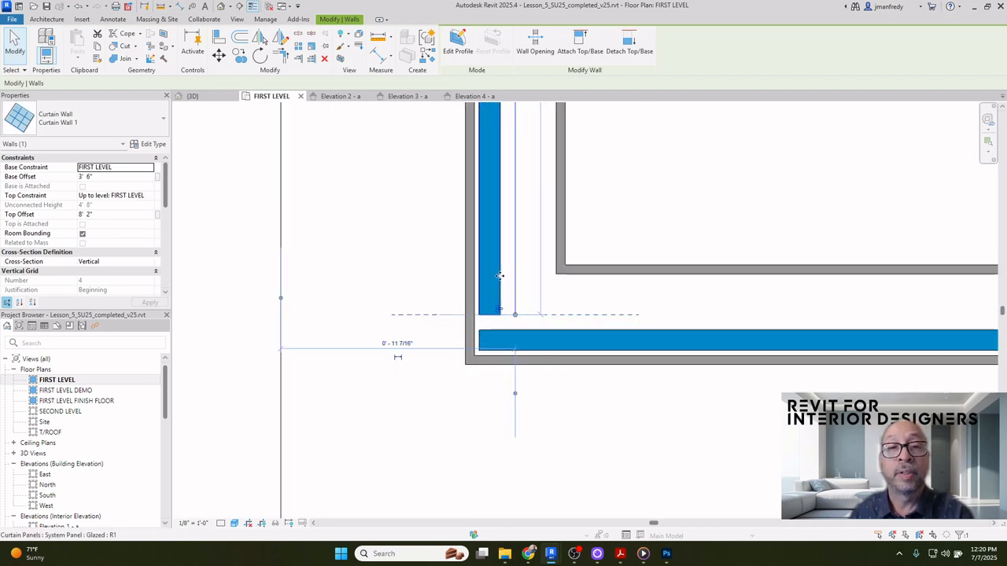
pyautogui.click(500, 275)
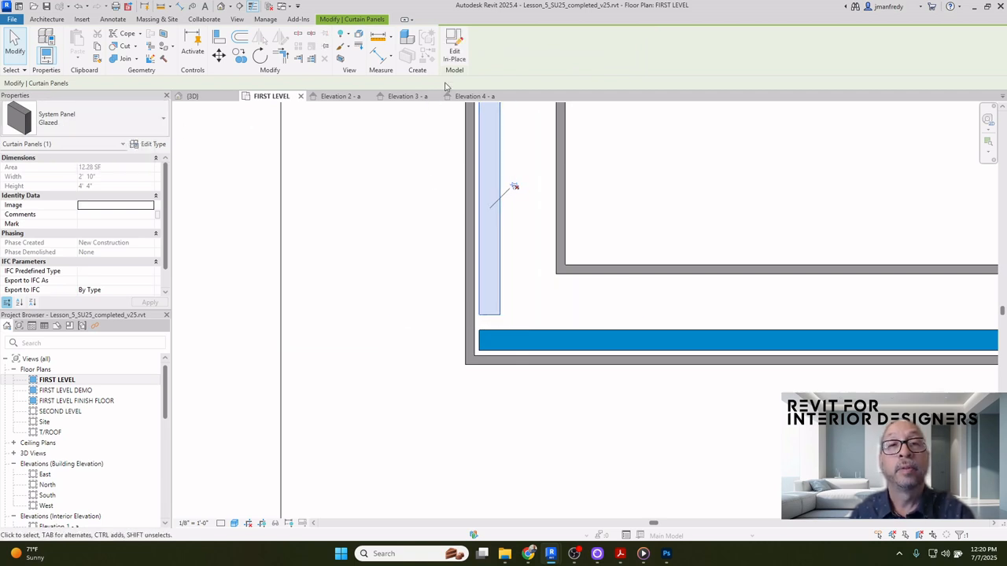
# Edit the vertical panel in place, stretch its glass to the inner face of the horizontal panel, remove the constraints and finish the model
pyautogui.click(453, 47)
pyautogui.click(493, 308)
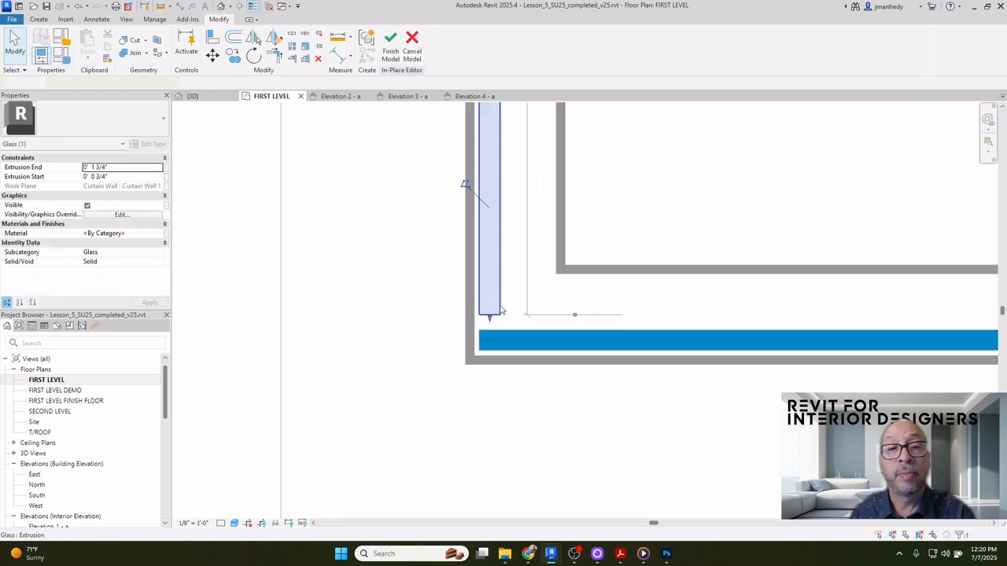
pyautogui.moveTo(490, 314); pyautogui.dragTo(723, 346)
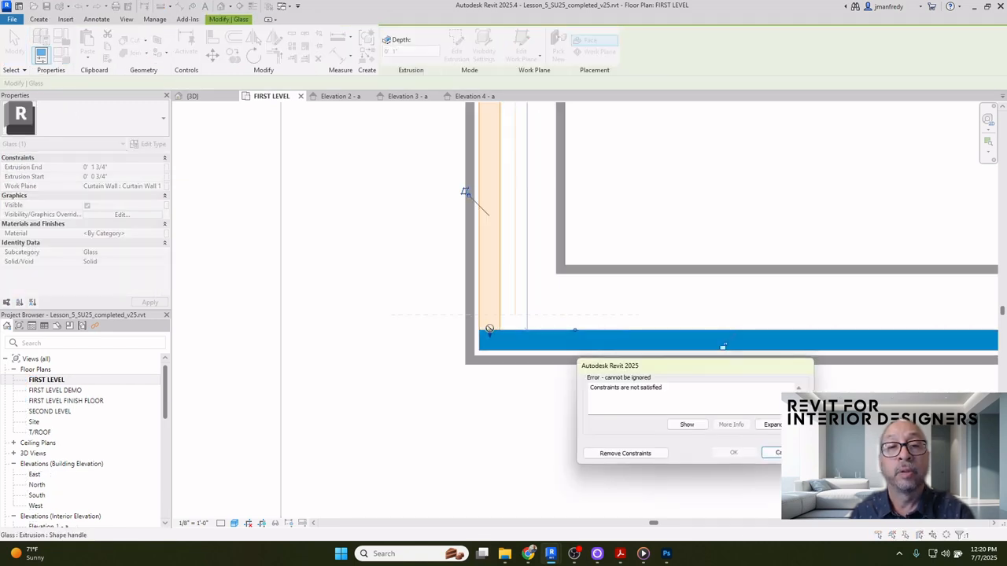
pyautogui.click(620, 454)
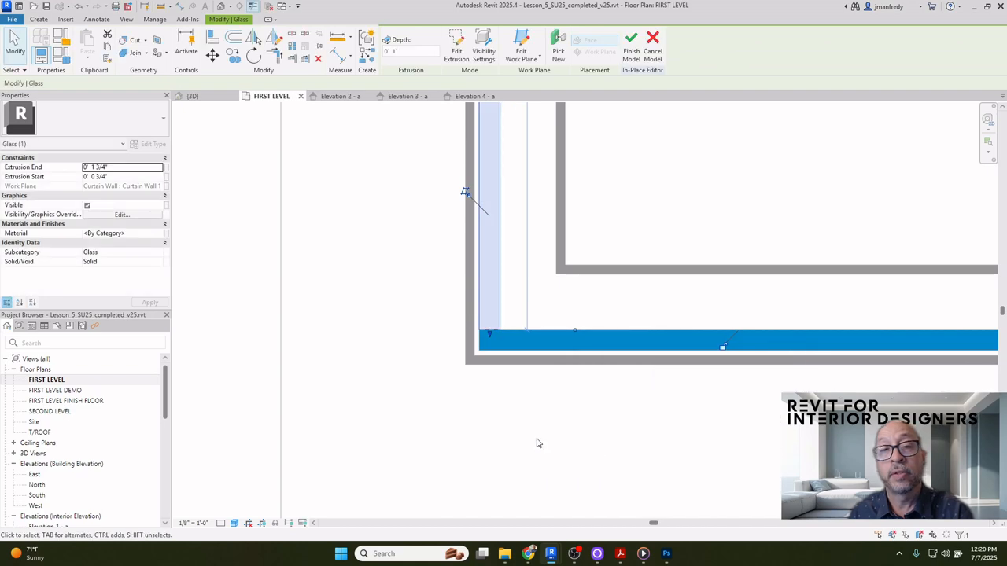
pyautogui.click(391, 43)
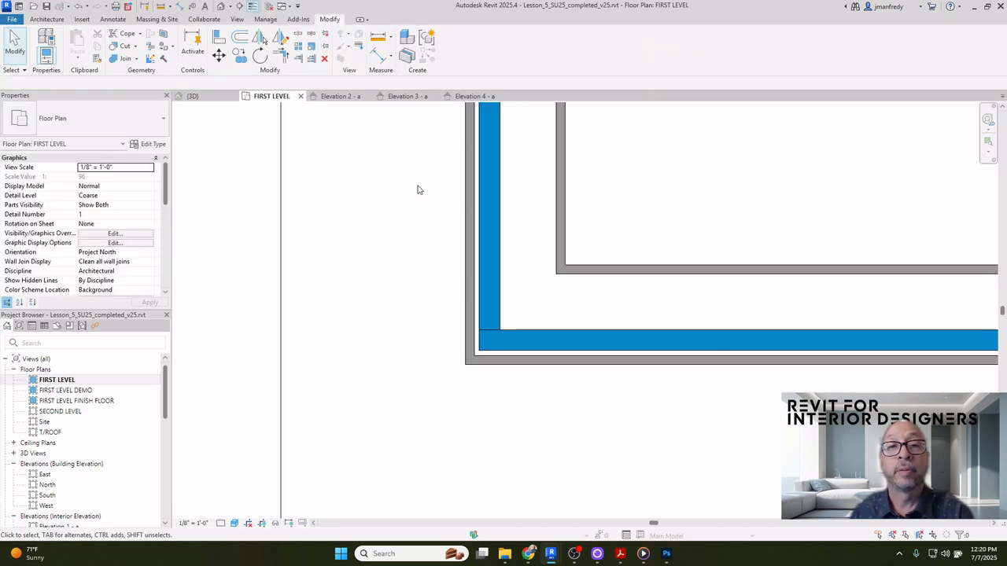
# Open the 3D view and examine the glass-to-glass joint at the wraparound window's corner from close up and from farther away
pyautogui.click(223, 6)
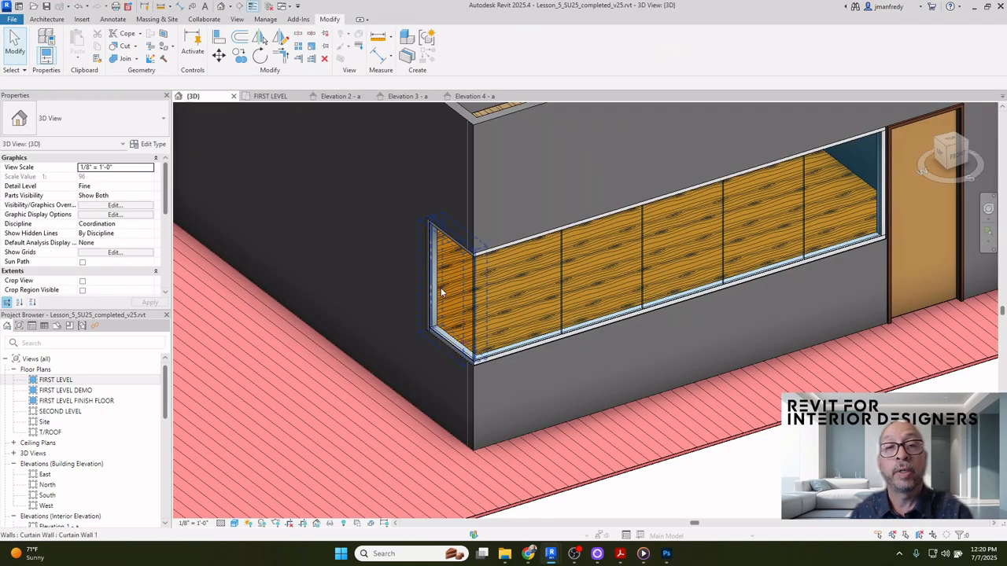
pyautogui.scroll(5, 479, 369)
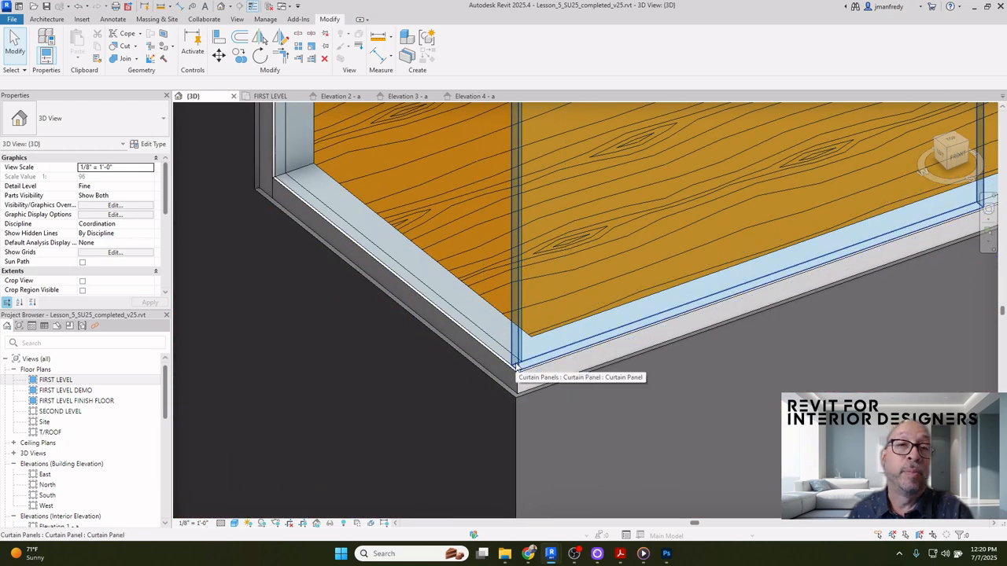
pyautogui.keyDown('shift'); pyautogui.moveTo(516, 366); pyautogui.dragTo(486, 355, button='middle'); pyautogui.keyUp('shift')
pyautogui.scroll(-4, 486, 355)
pyautogui.keyDown('shift'); pyautogui.moveTo(596, 323); pyautogui.dragTo(565, 323, button='middle'); pyautogui.keyUp('shift')
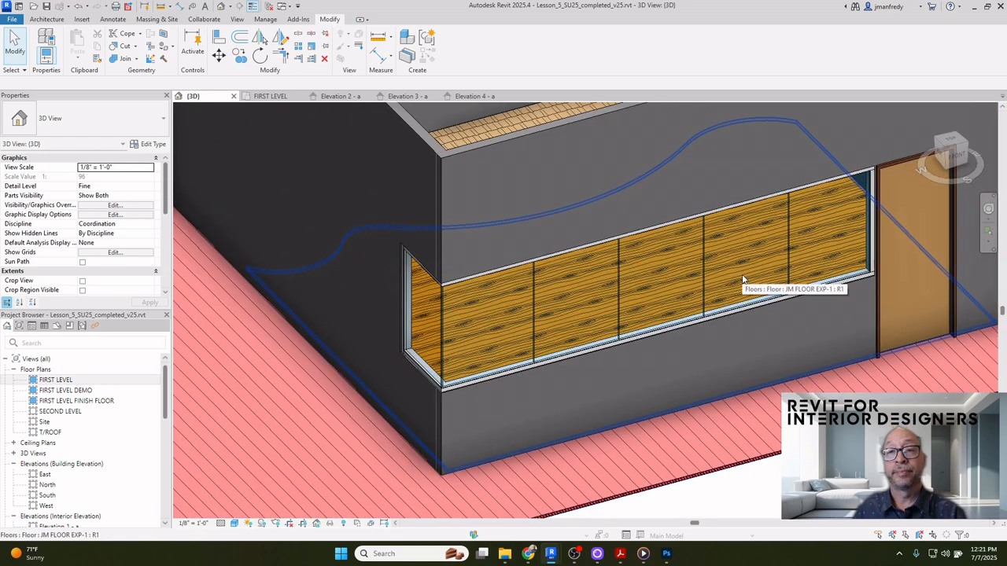
pyautogui.scroll(1, 692, 291)
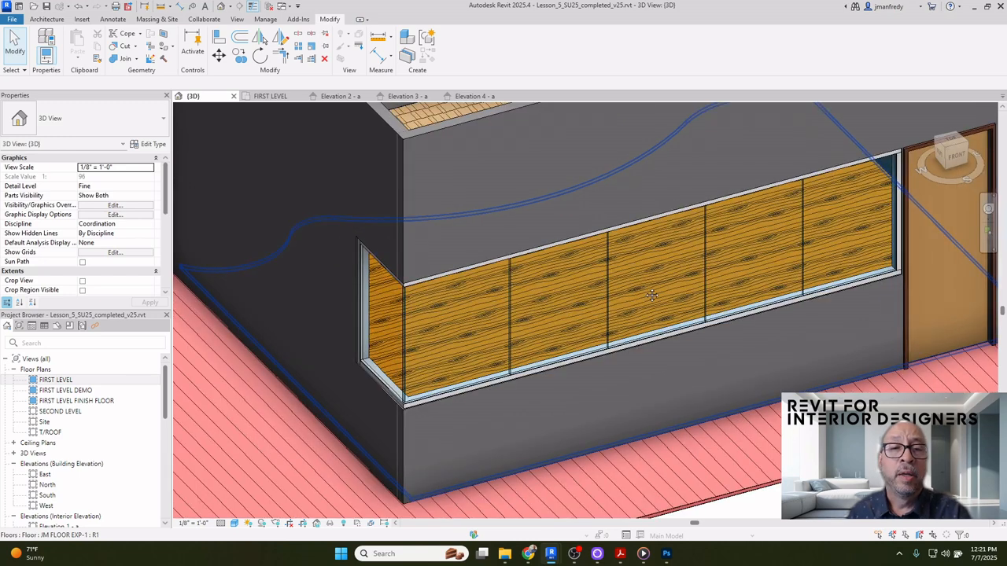
pyautogui.moveTo(643, 300); pyautogui.dragTo(702, 278, button='middle')
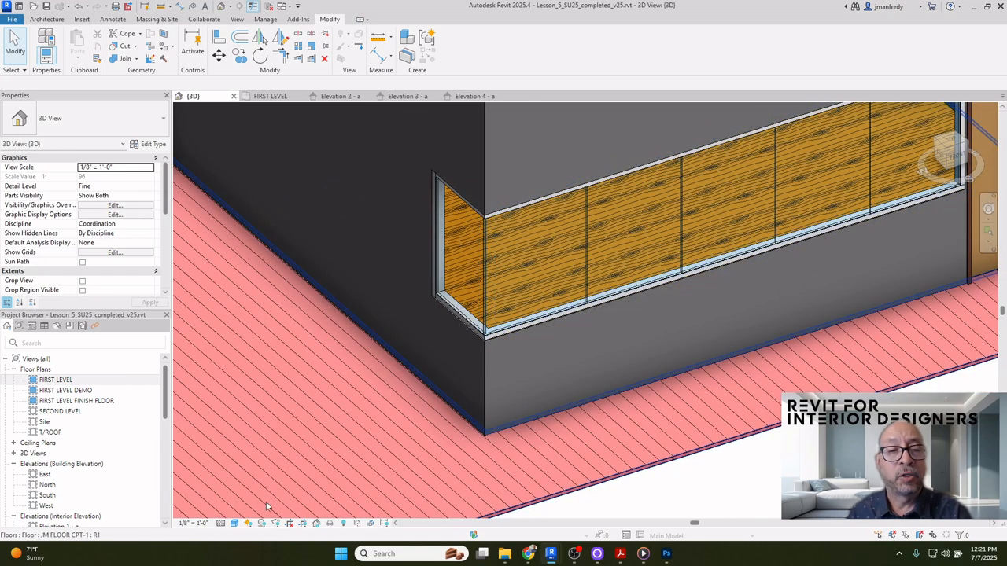
# Set the 3D view's visual style to Hidden Line and frame the corner window
pyautogui.click(234, 524)
pyautogui.click(255, 470)
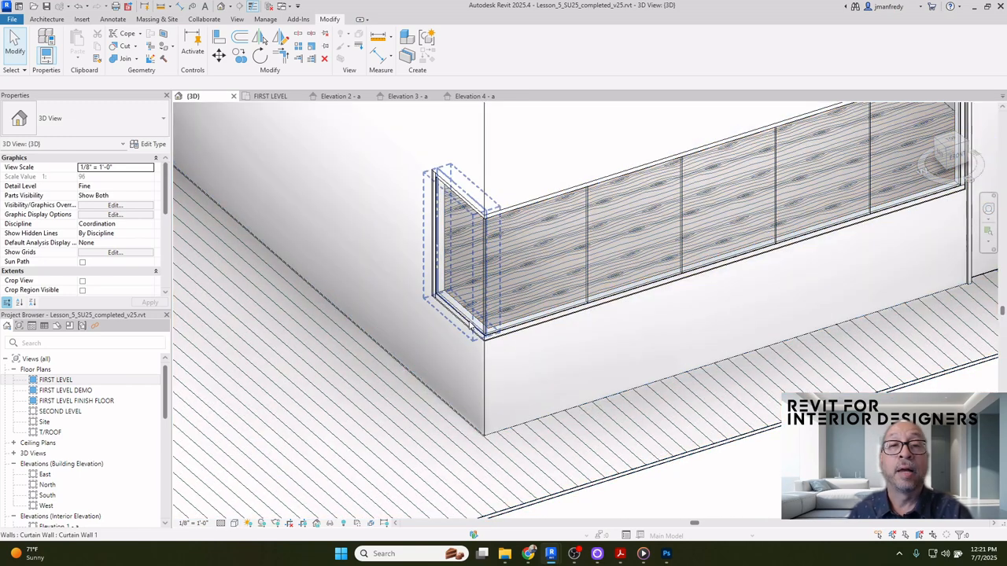
pyautogui.moveTo(515, 334); pyautogui.dragTo(480, 355, button='middle')
pyautogui.scroll(1, 482, 356)
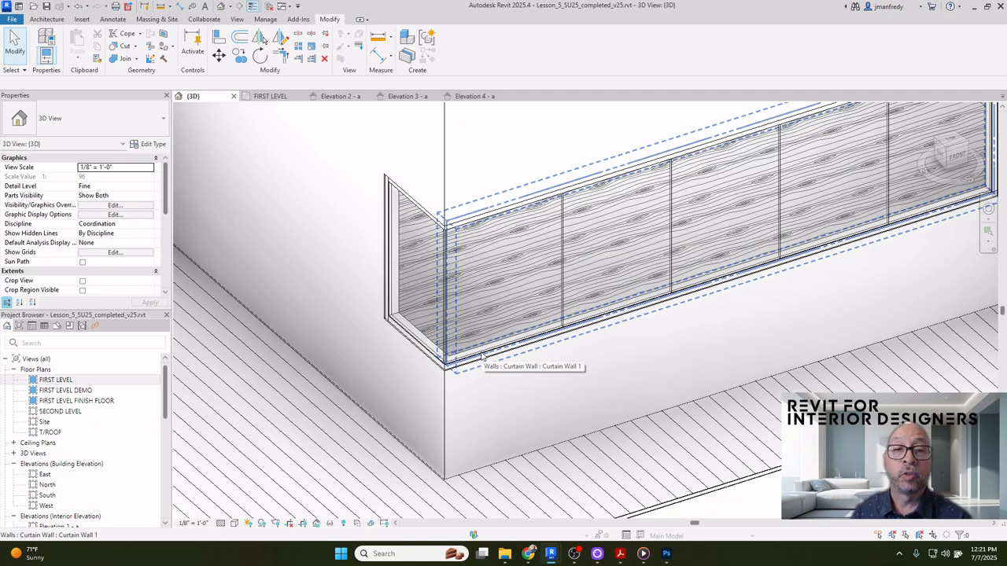
pyautogui.scroll(-1, 517, 377)
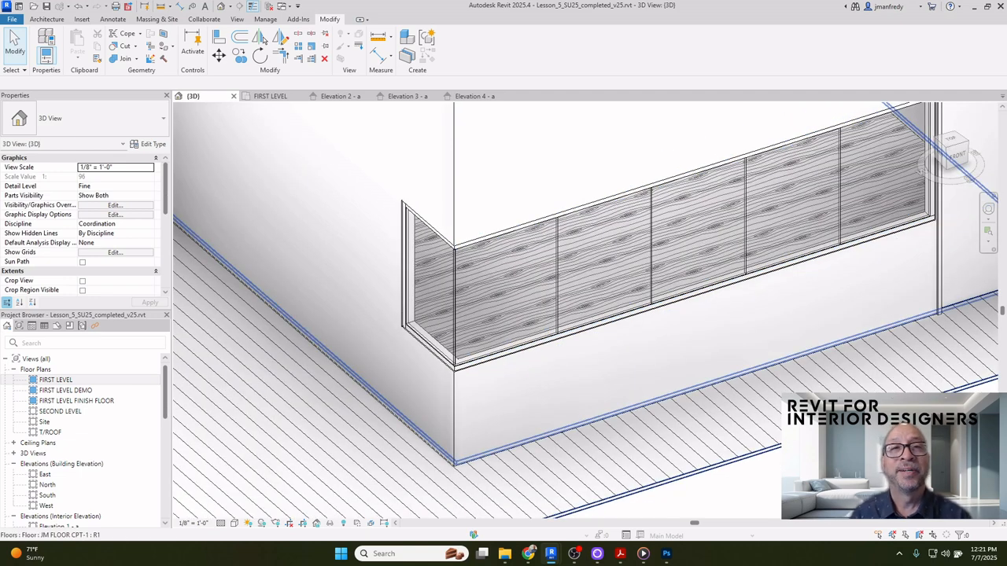